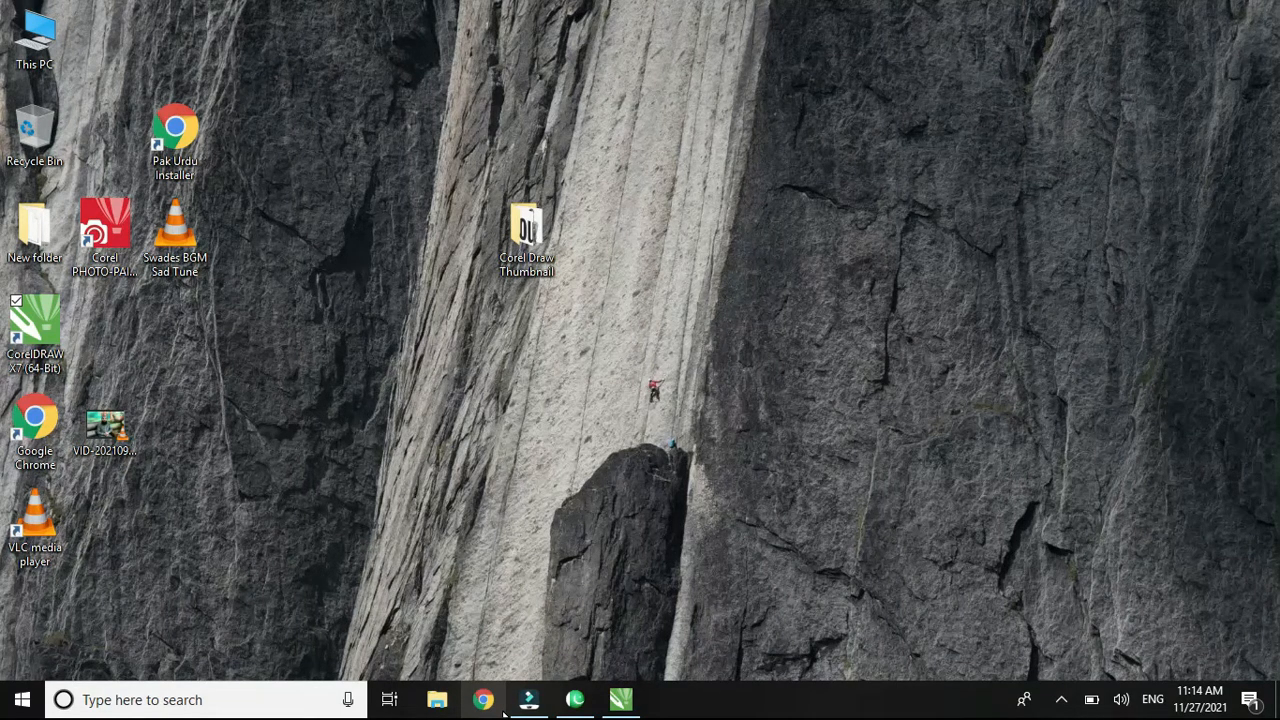
Switch to Urdu InPage and create a new A4 portrait document with right-to-left direction.
left_click(575, 698)
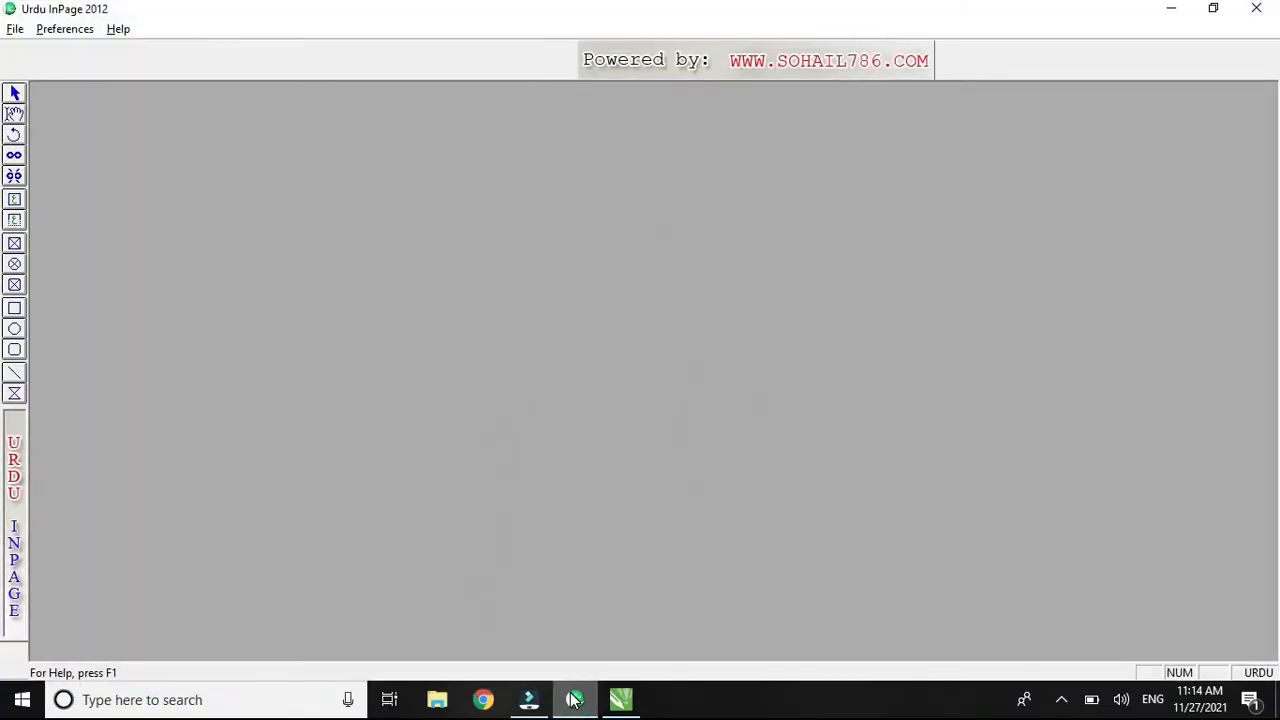
left_click(618, 698)
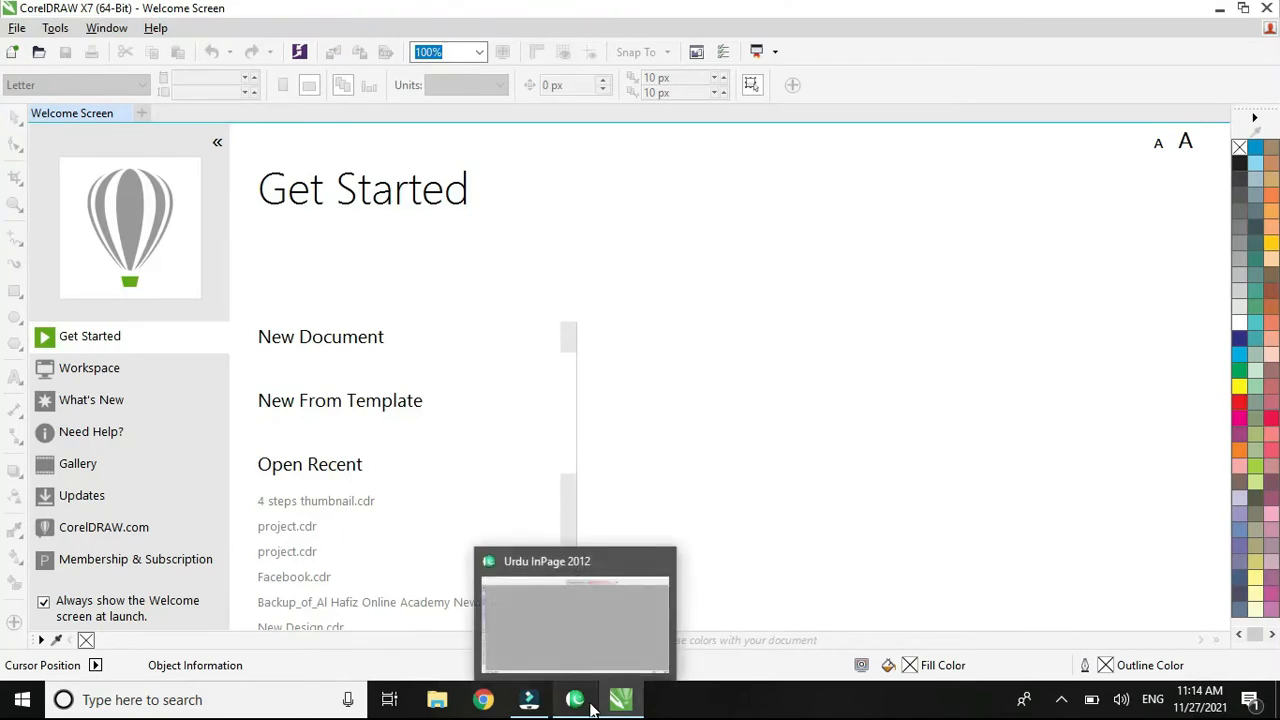
left_click(591, 708)
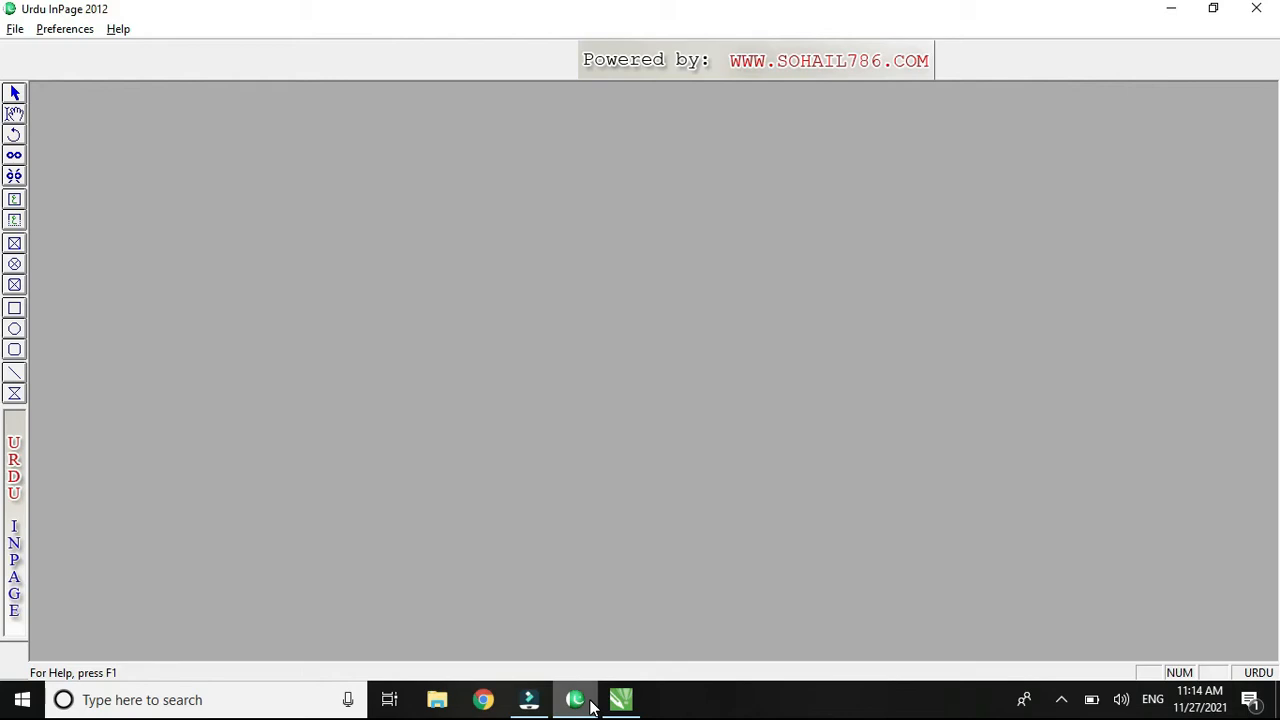
key("ctrl+n")
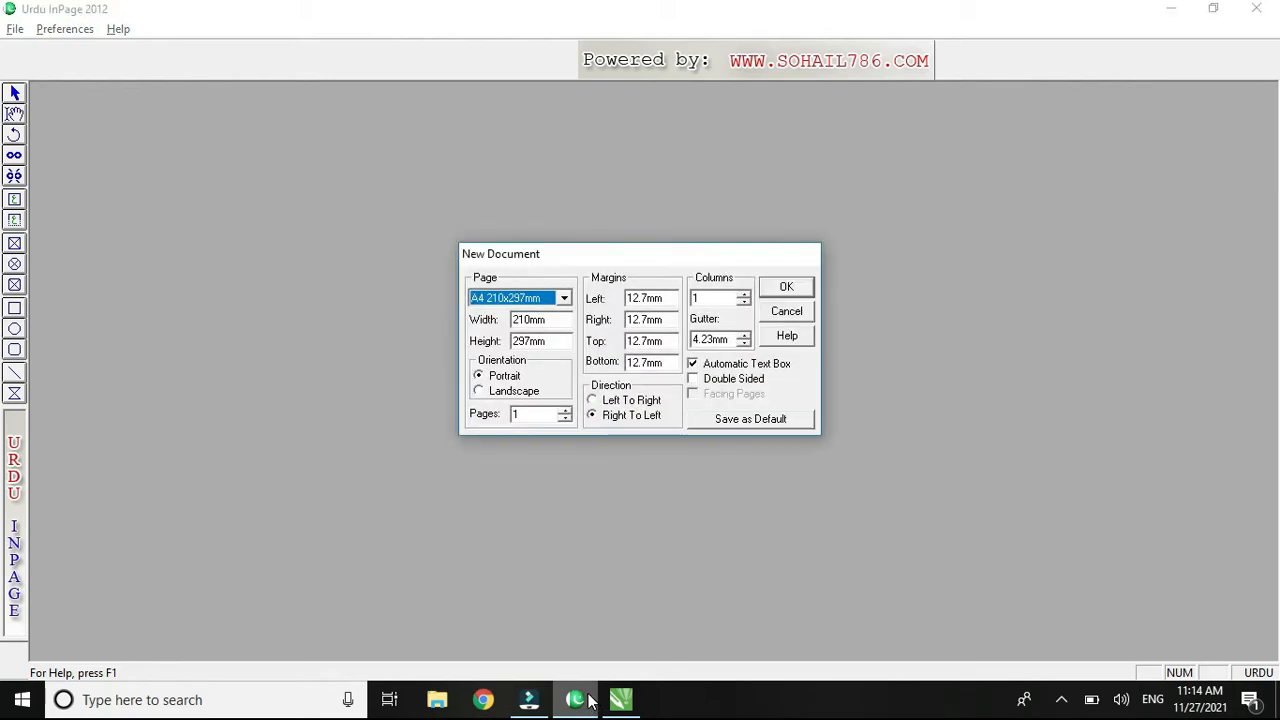
key("Return")
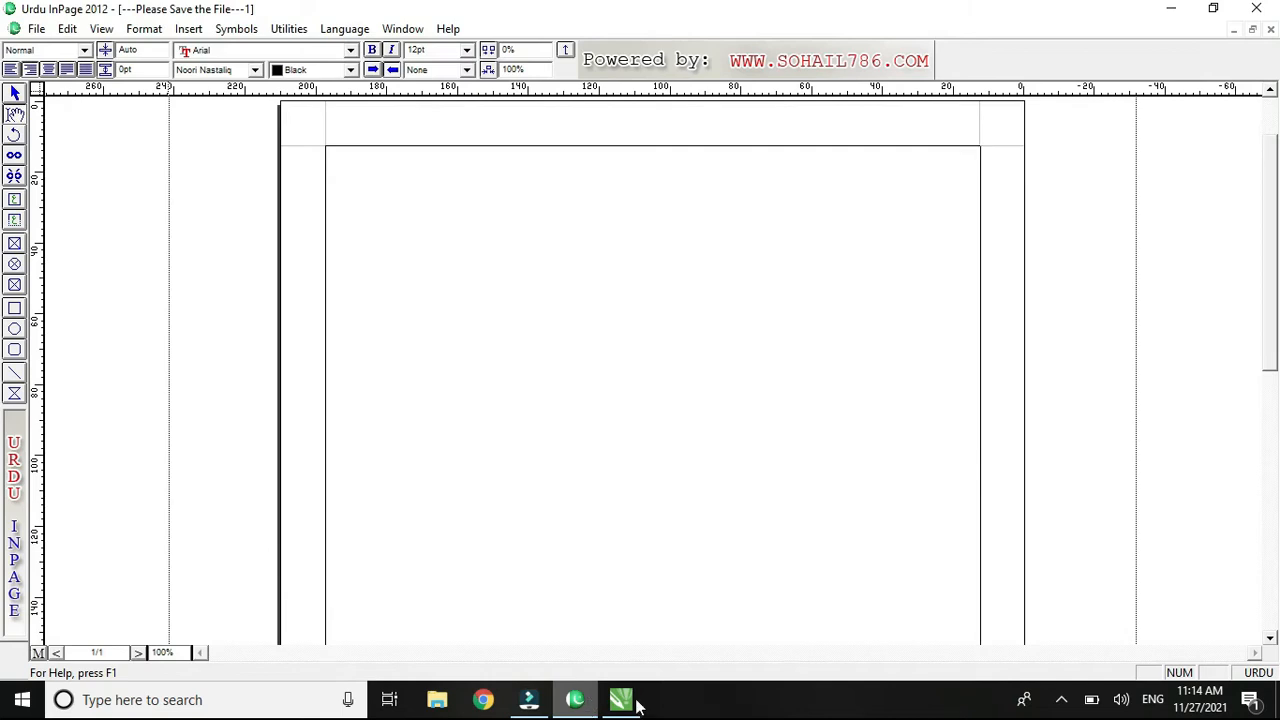
Switch to CorelDRAW and create a new blank A4 portrait document.
left_click(622, 700)
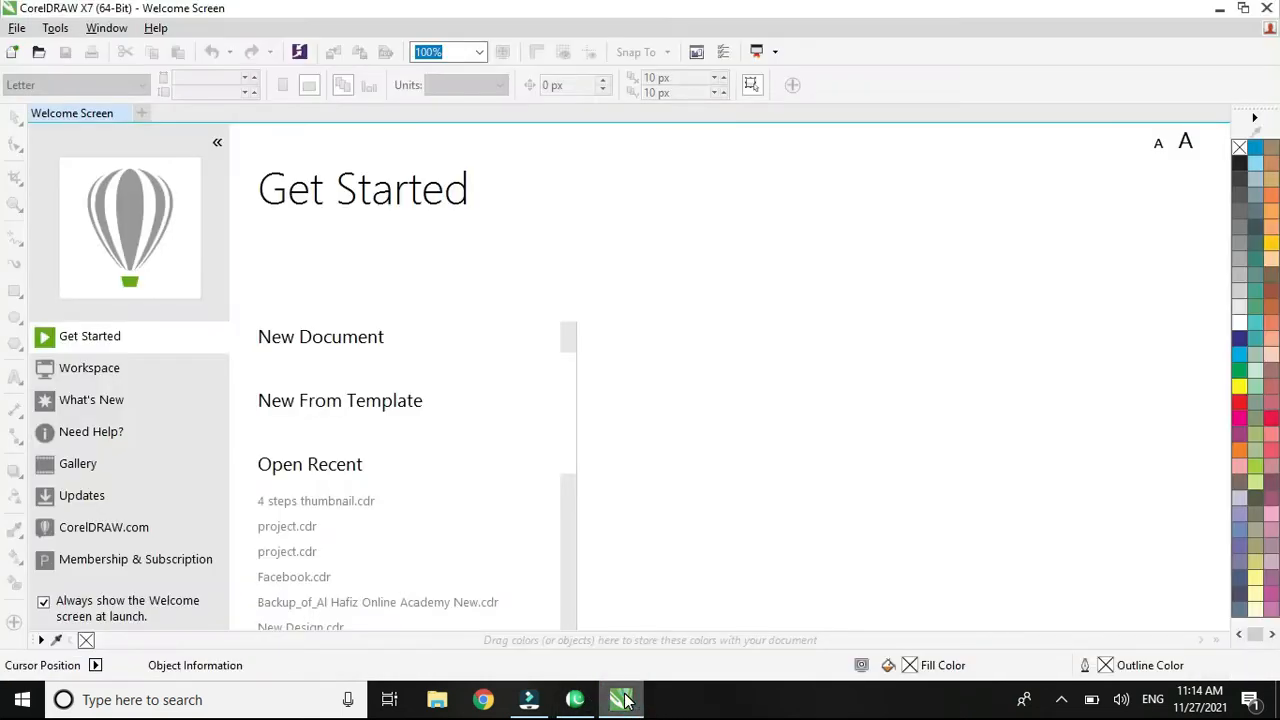
left_click(311, 338)
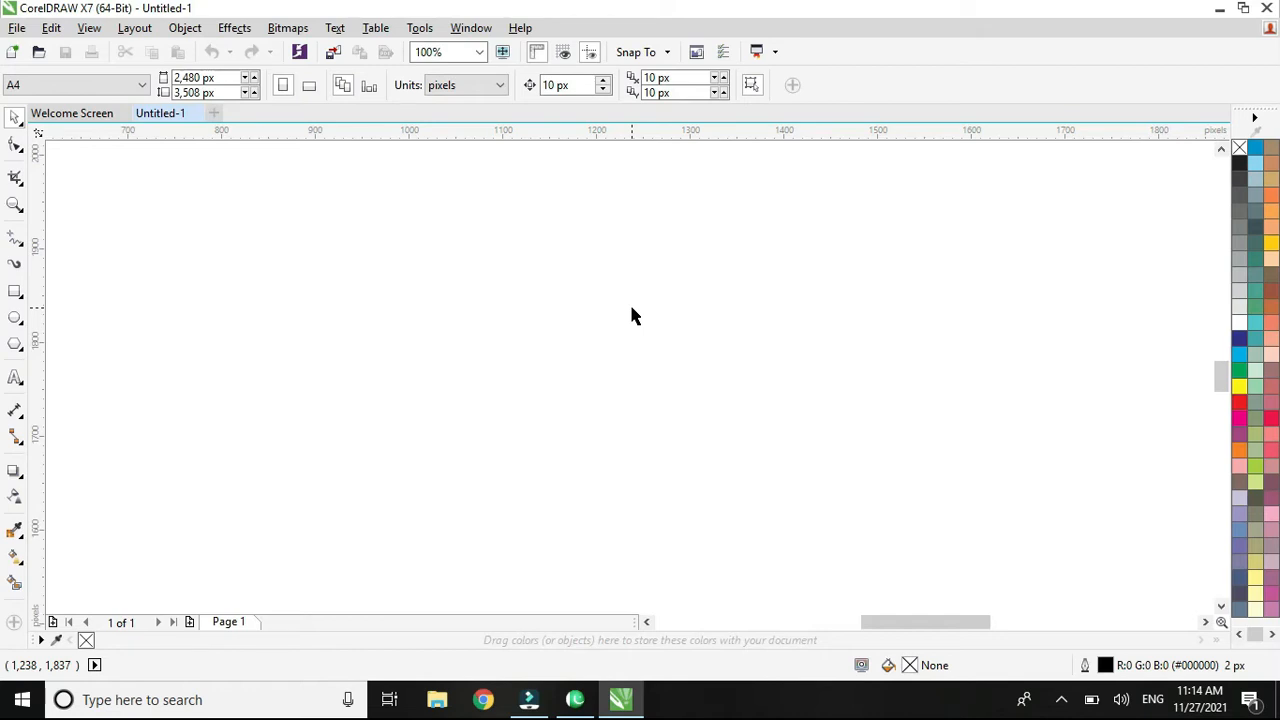
left_click(481, 53)
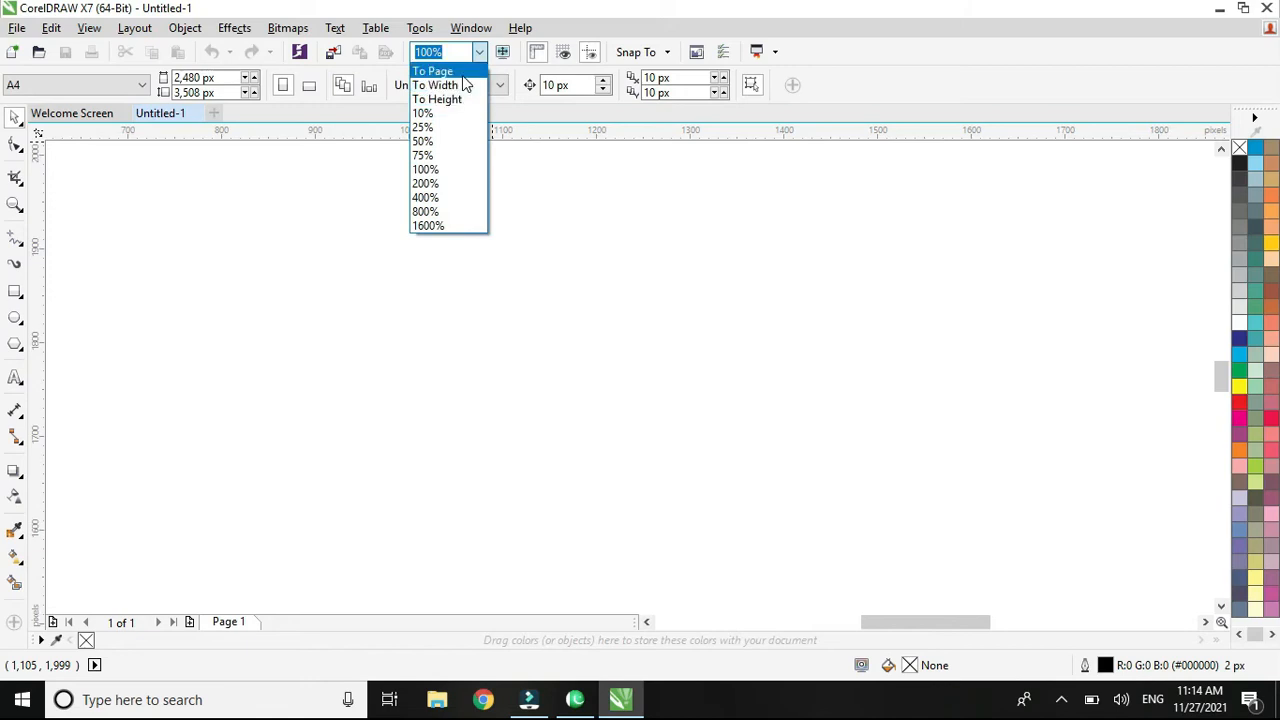
left_click(462, 77)
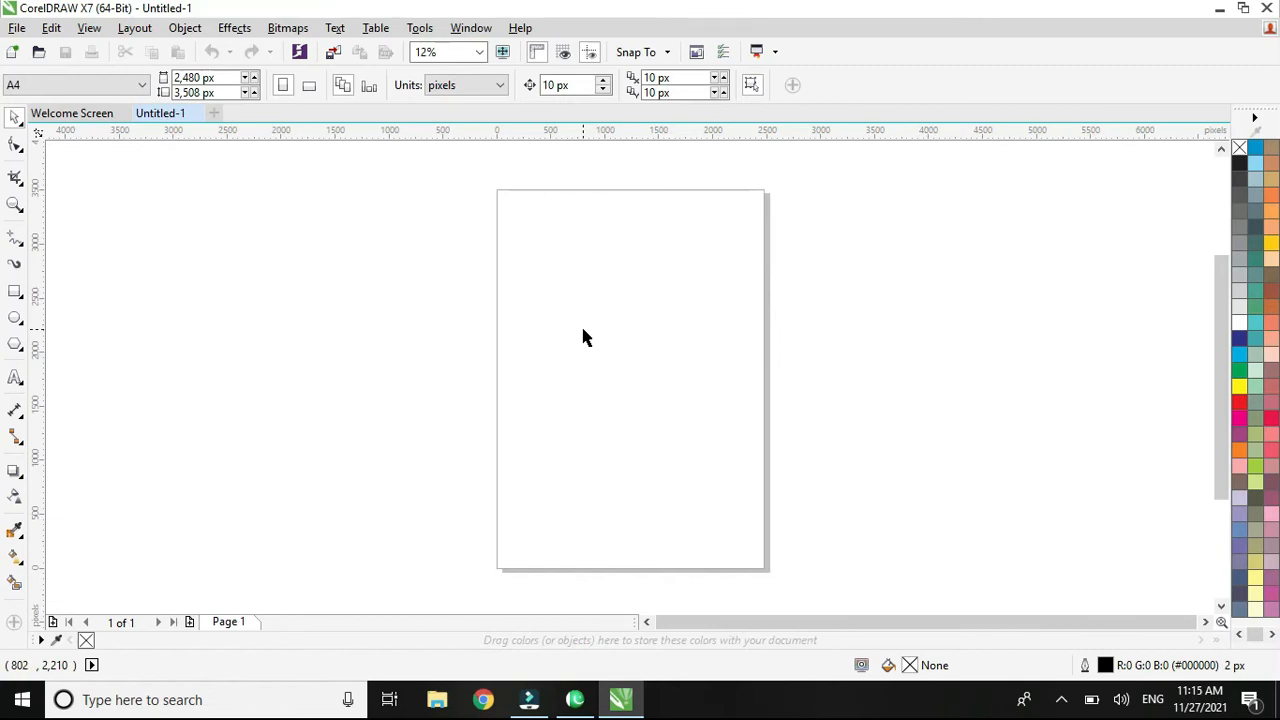
Draw a rectangle near the middle of the page and set its size to 1280 px wide by 720 px high.
left_click(18, 298)
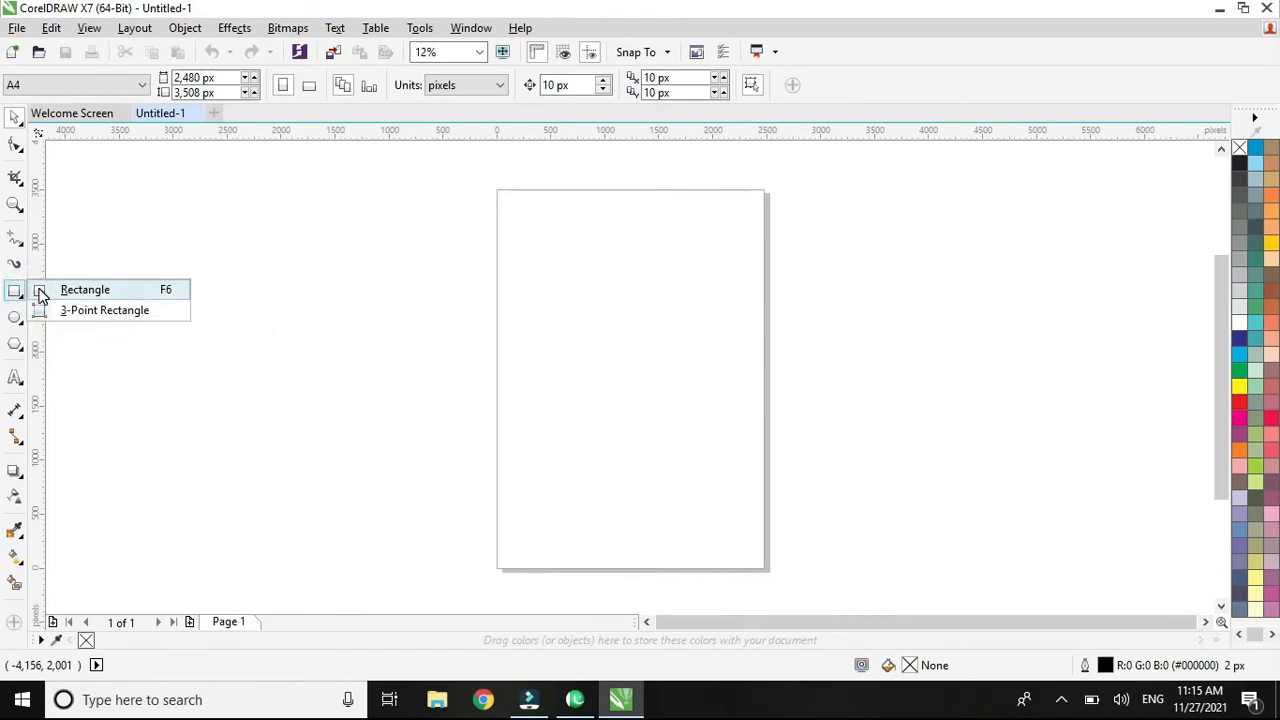
left_click(40, 292)
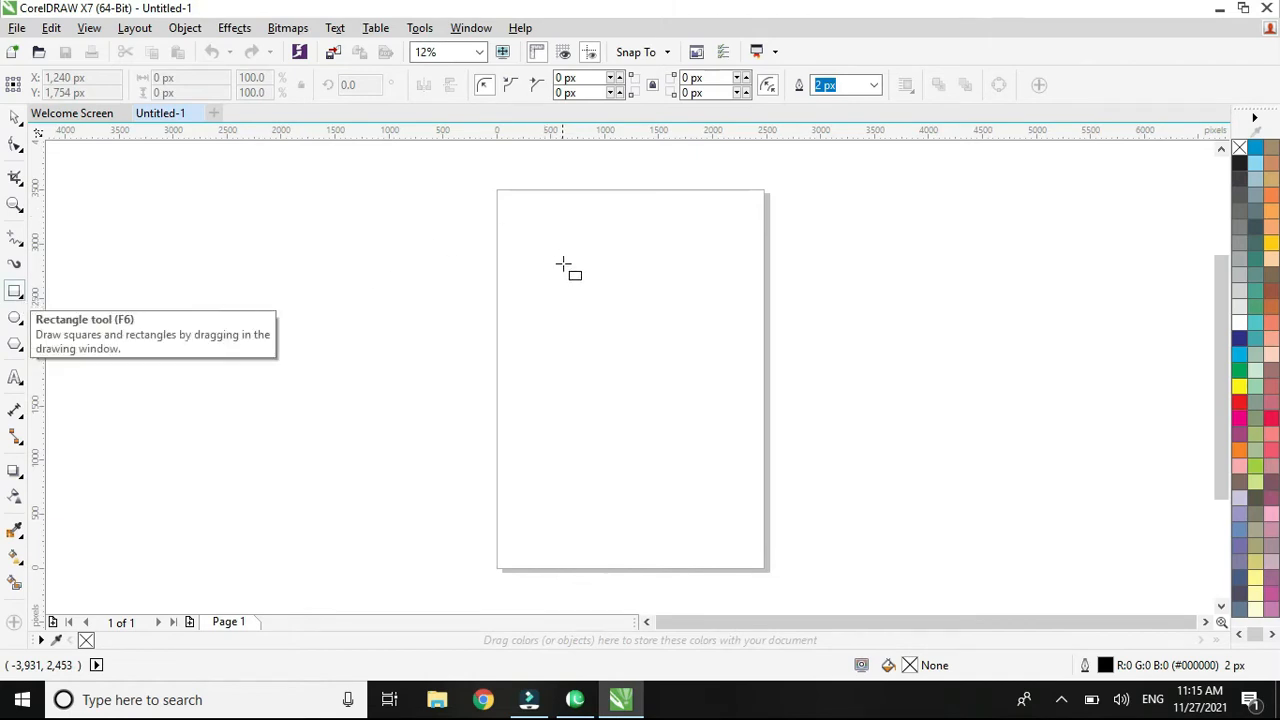
left_click_drag(533, 319, 703, 396)
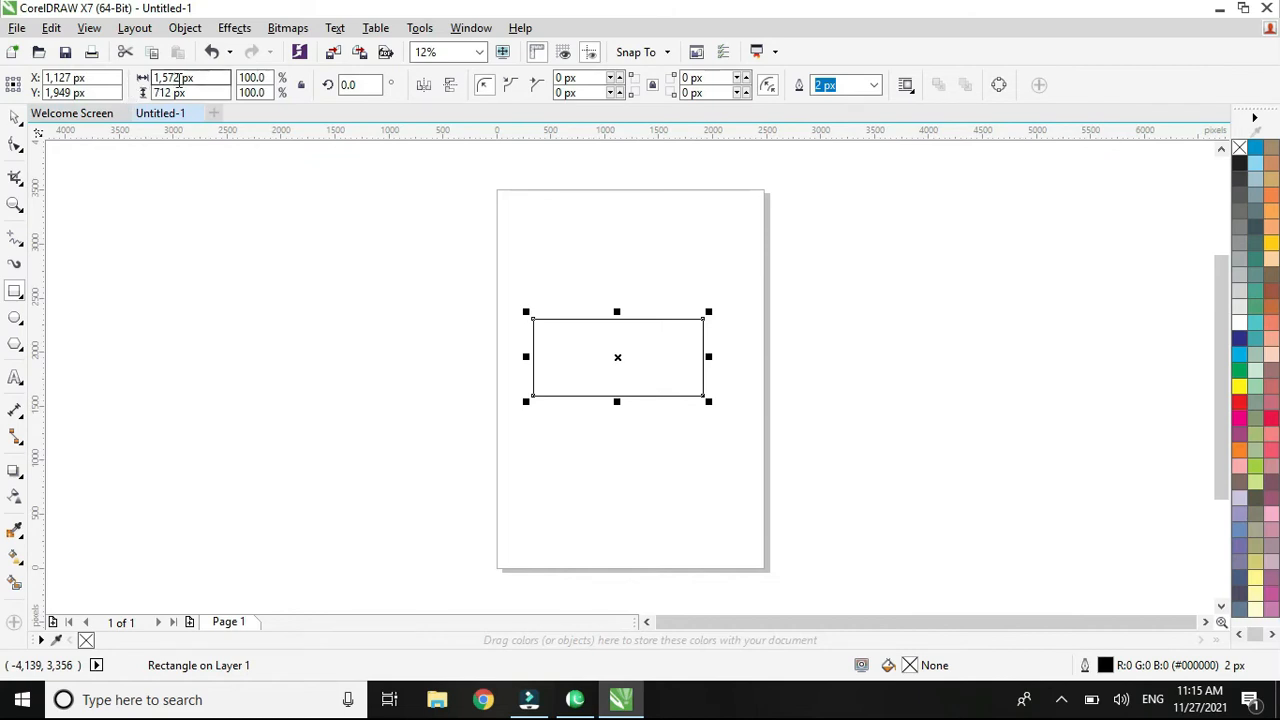
left_click_drag(200, 78, 145, 75)
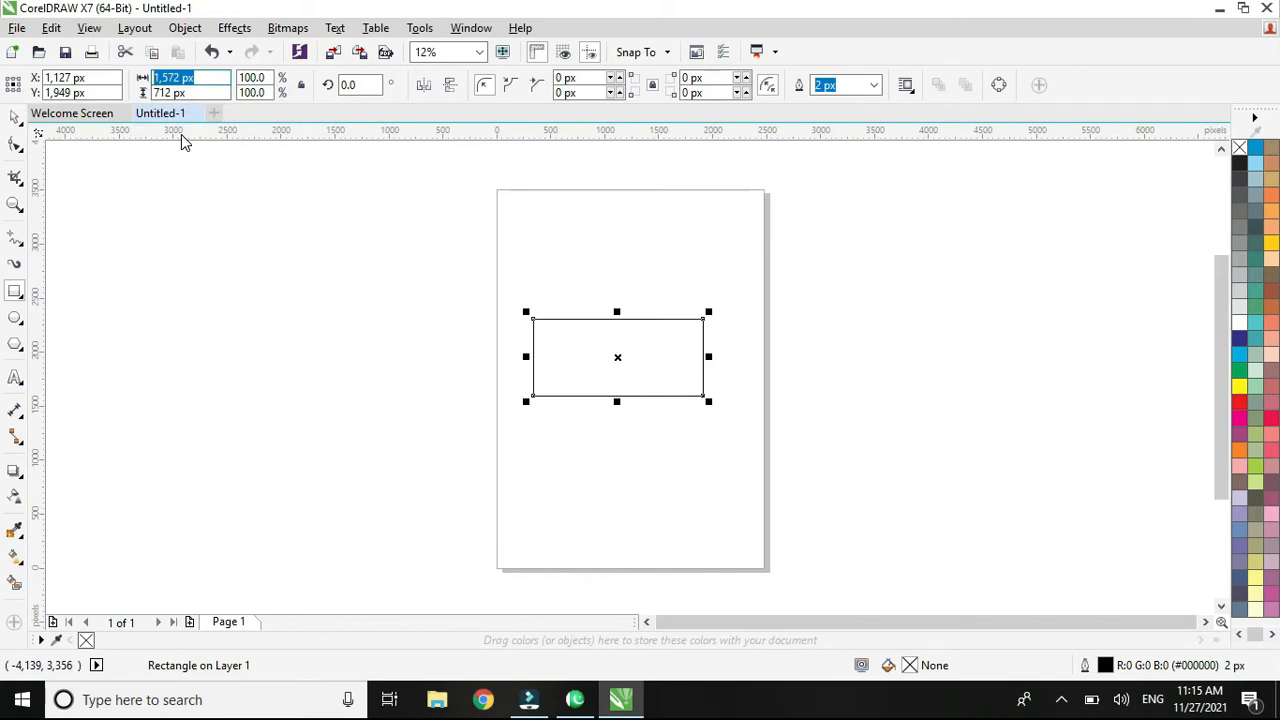
type("1280")
key("Tab")
type("720")
key("Return")
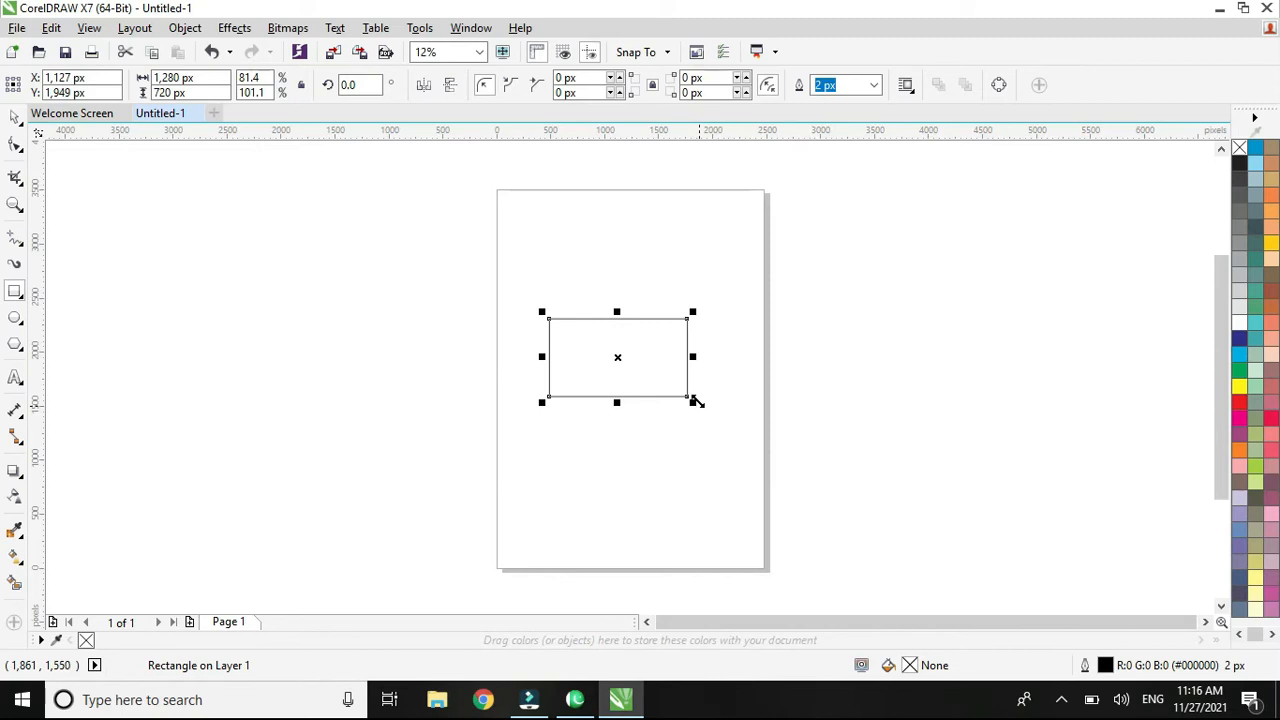
Draw three rectangles inside the frame: one about 772 × 181 px in its upper-left corner, a smaller one below it, and a small one lower centre.
key("shift+F2")
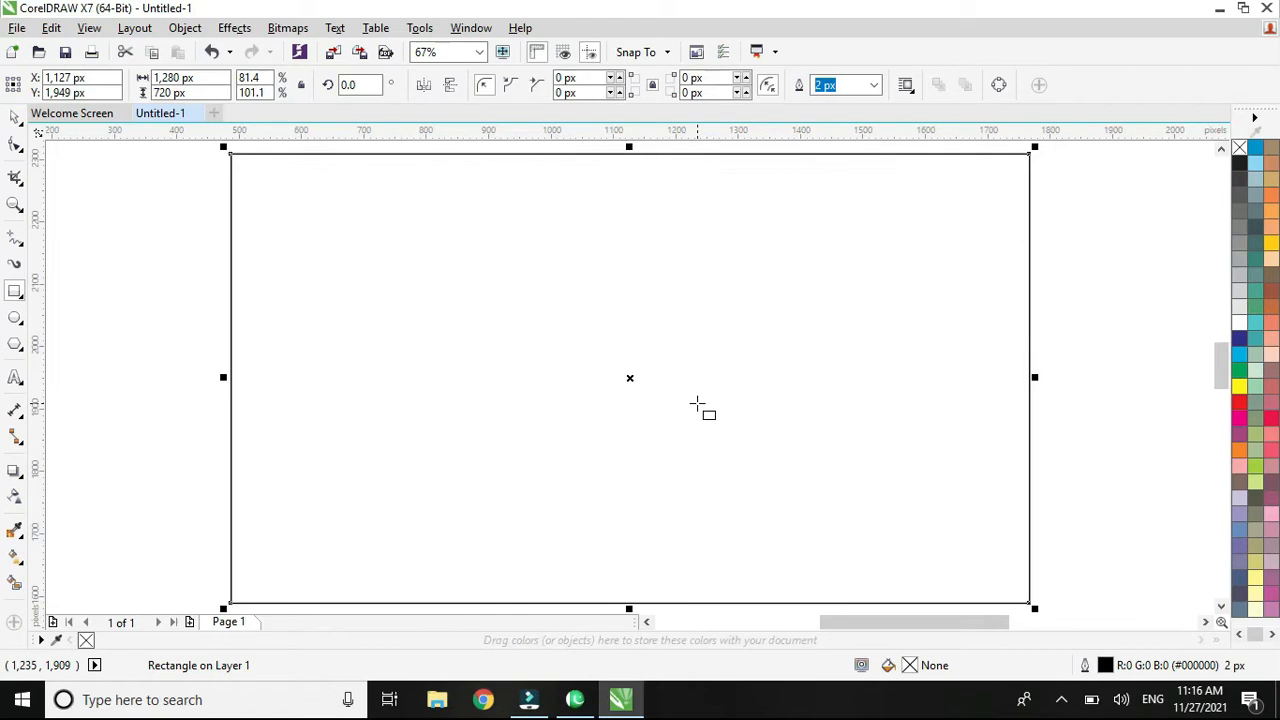
key("ctrl+z")
left_click_drag(236, 162, 719, 274)
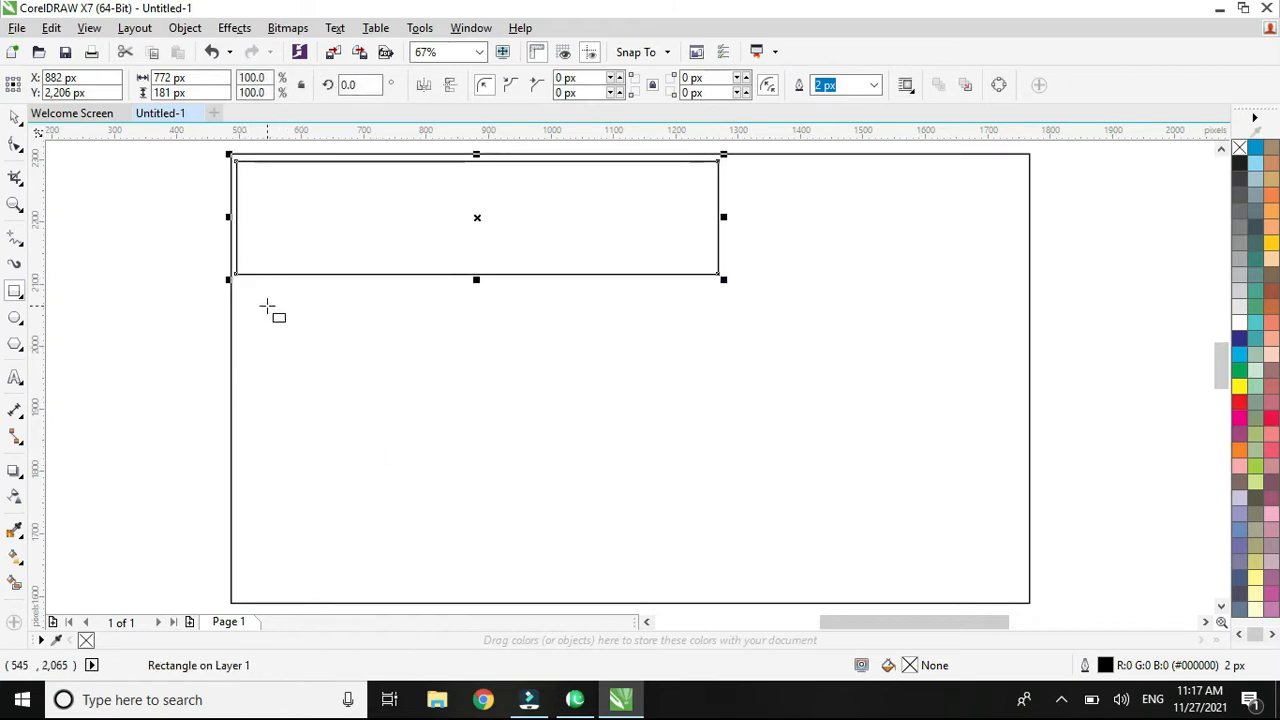
left_click_drag(255, 301, 655, 404)
left_click_drag(603, 446, 754, 478)
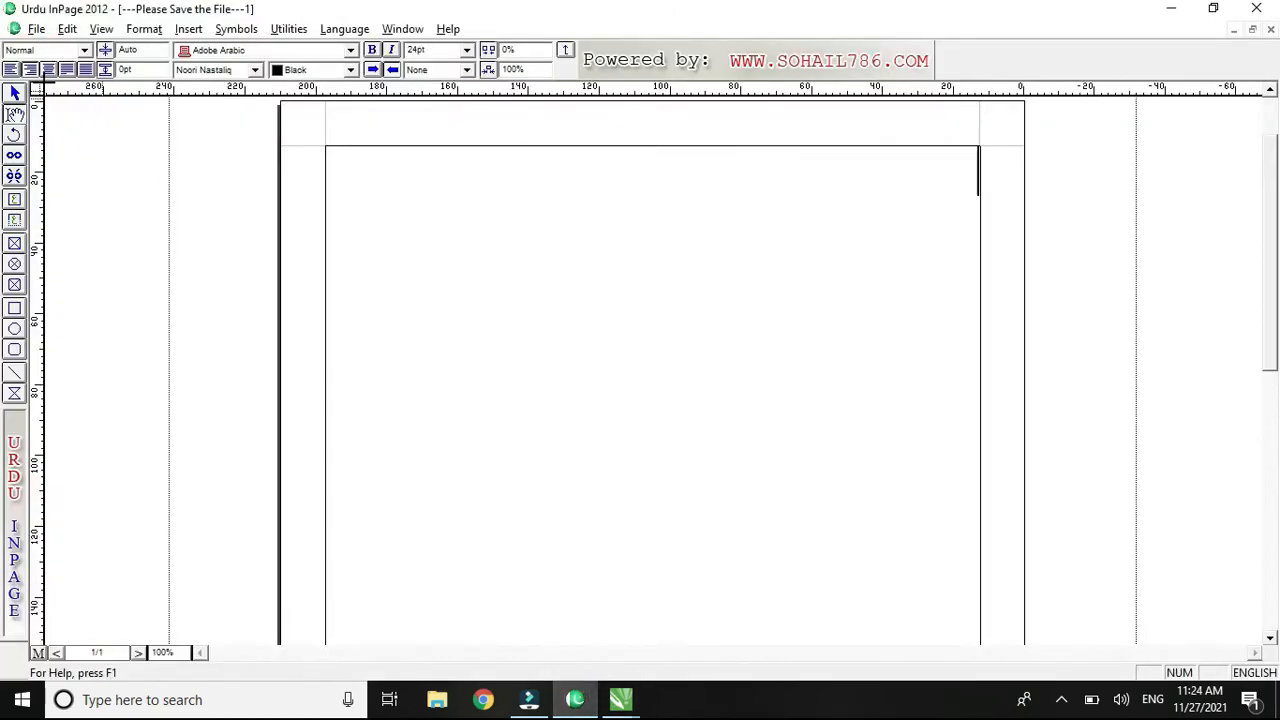
Select the page's text box in Urdu InPage with the Arrow tool.
left_click(16, 116)
left_click(13, 95)
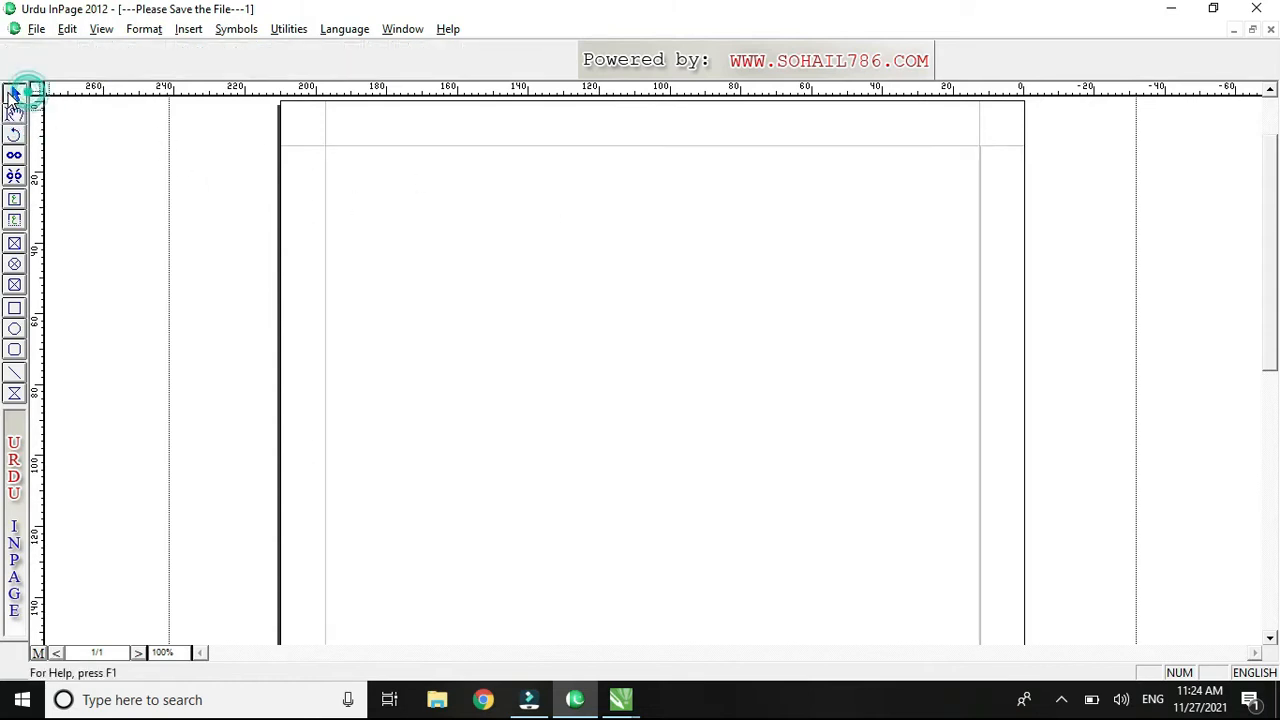
left_click(633, 208)
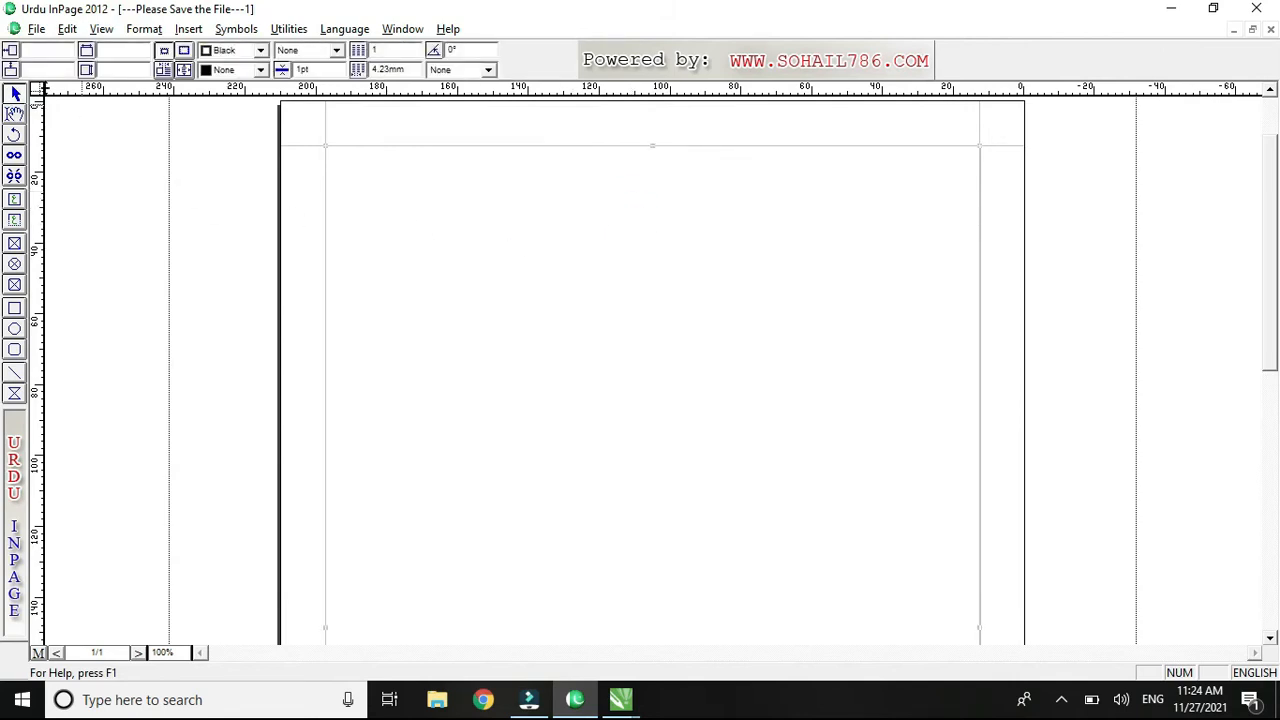
left_click(14, 96)
left_click(543, 251)
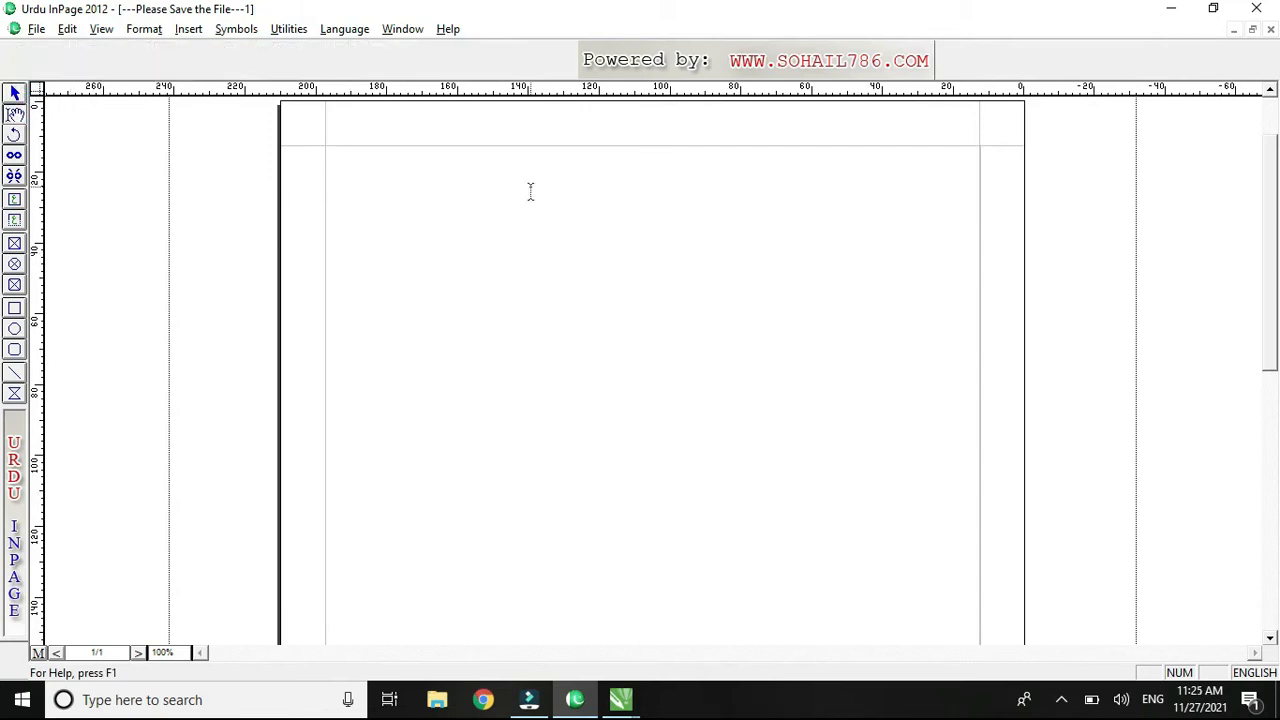
Enter the number 4 in the page's text box and set its font size to 24 pt.
left_click(15, 113)
left_click(802, 226)
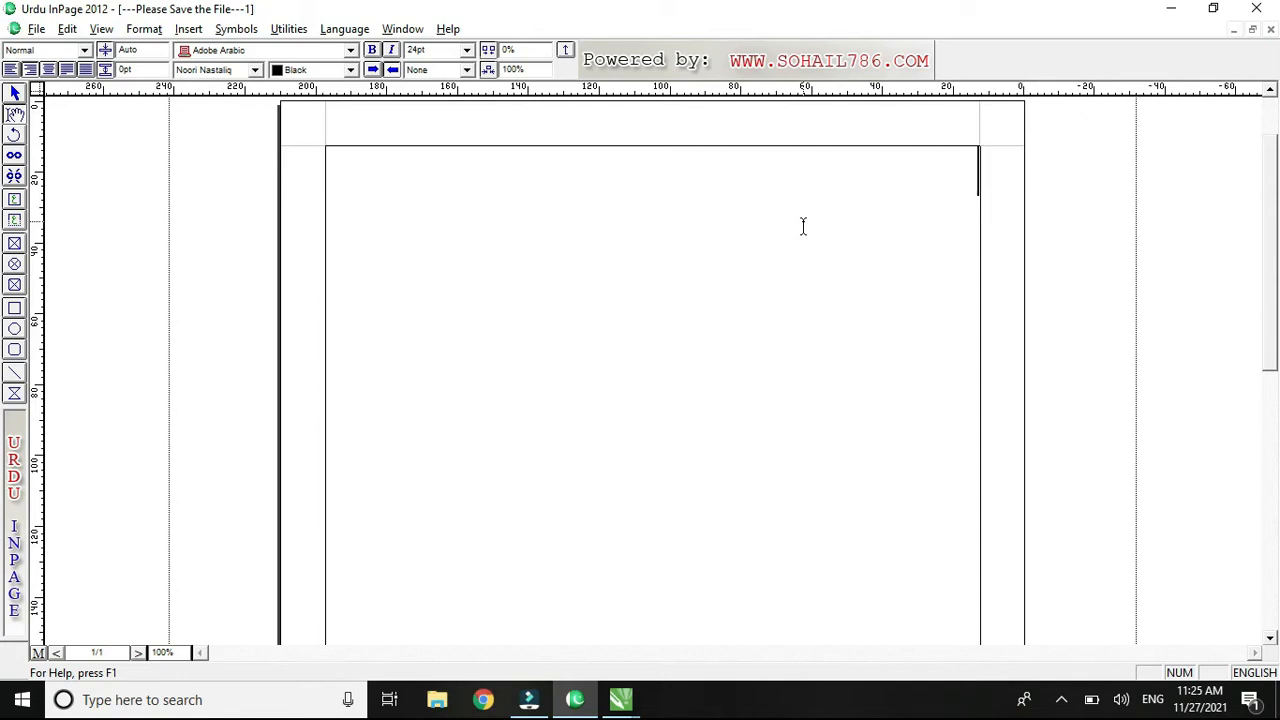
type("4")
left_click(908, 190)
double_click(962, 199)
left_click(467, 51)
left_click(441, 128)
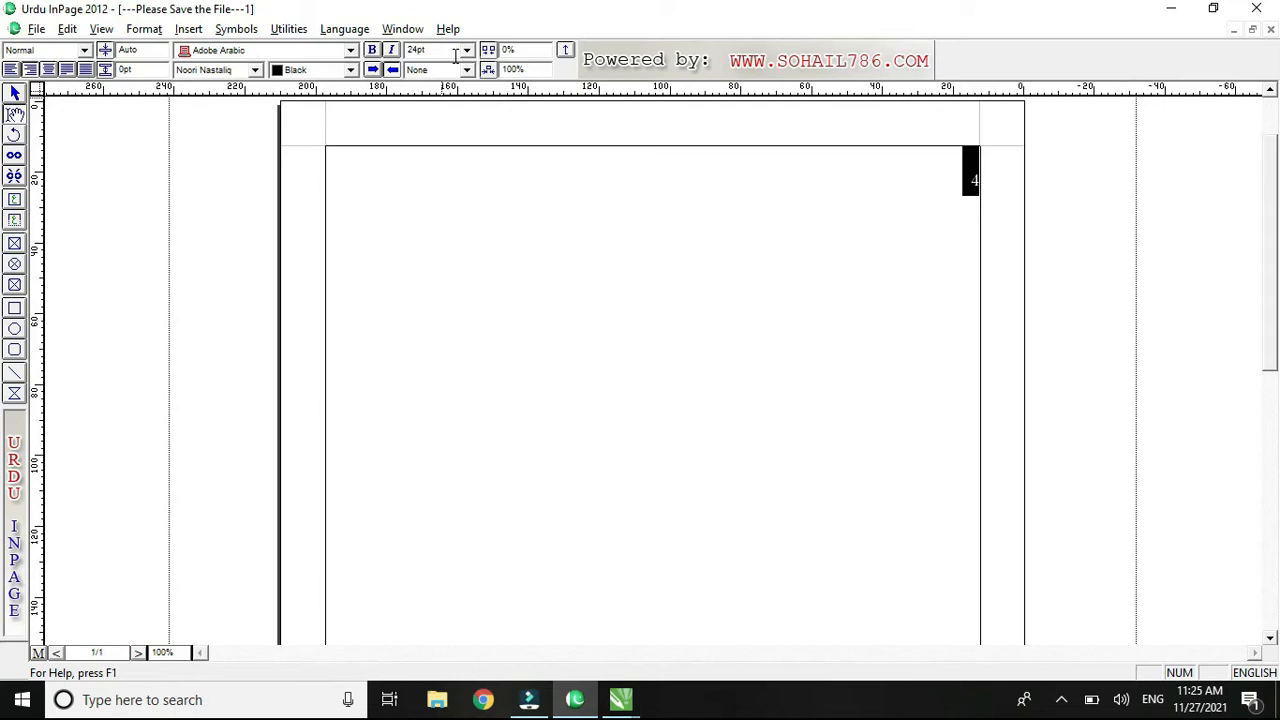
left_click(606, 290)
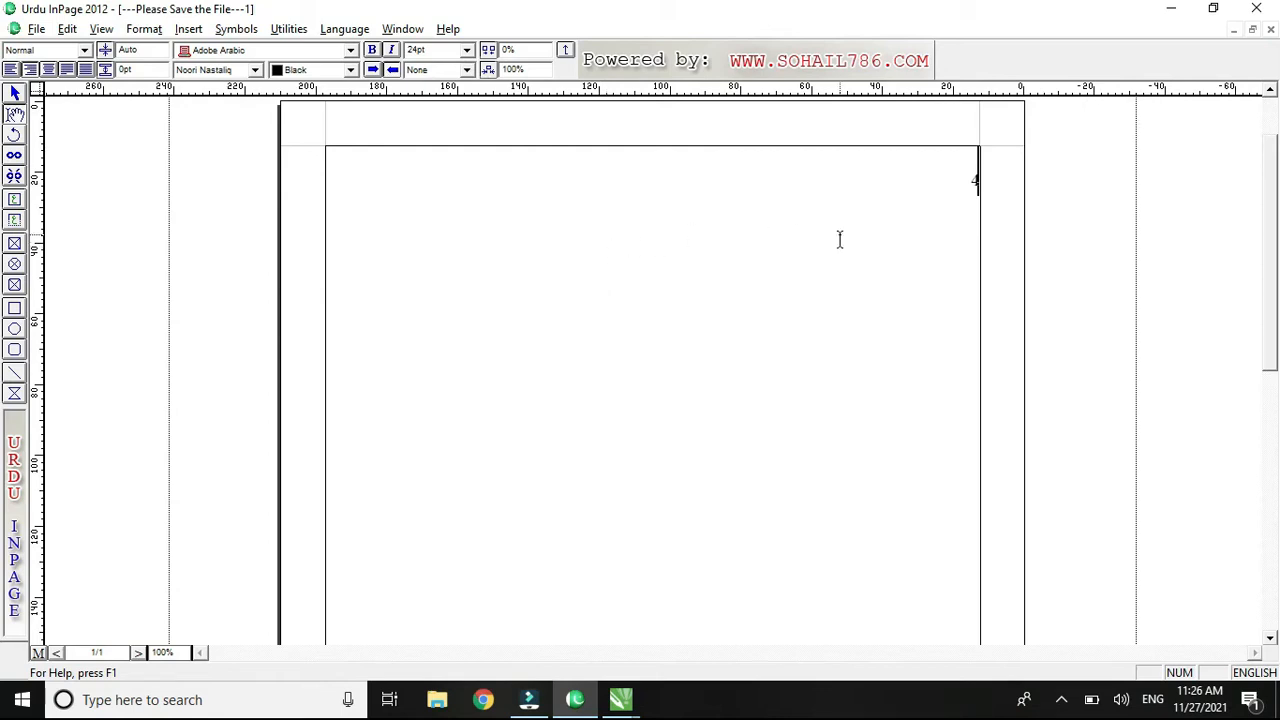
Select the text box containing the 4 as an object and copy it.
left_click(14, 94)
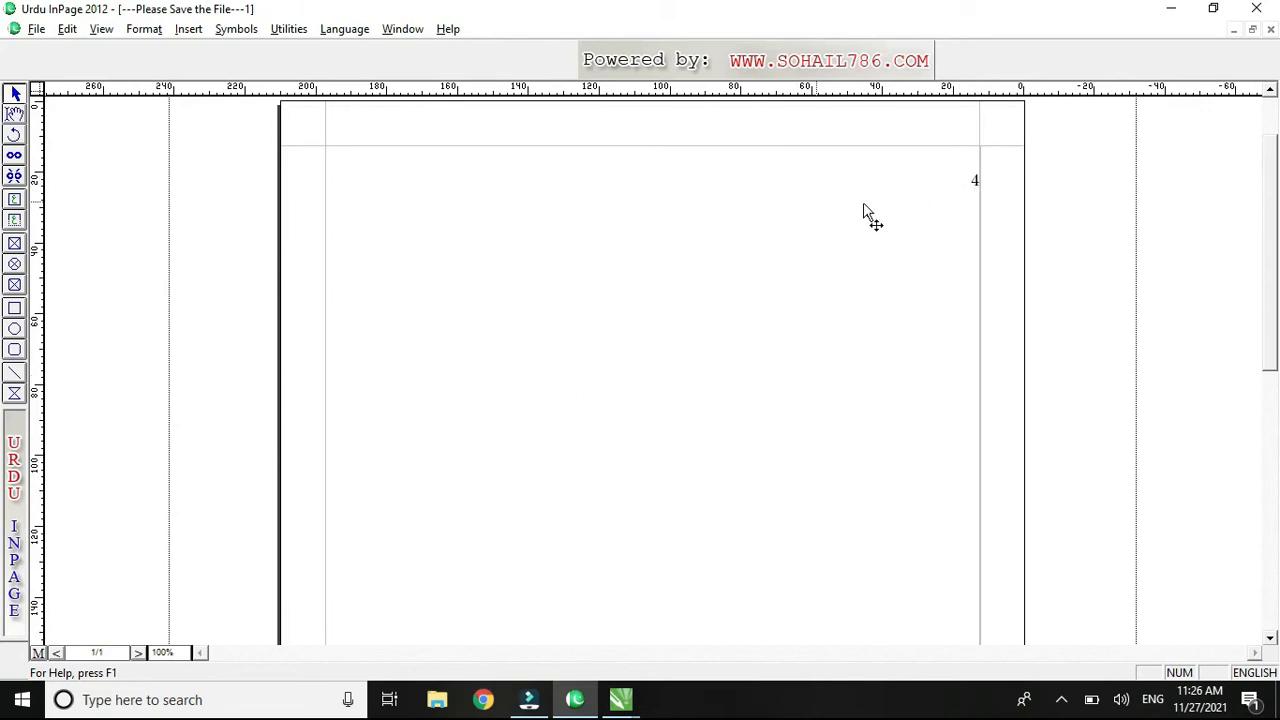
left_click(925, 292)
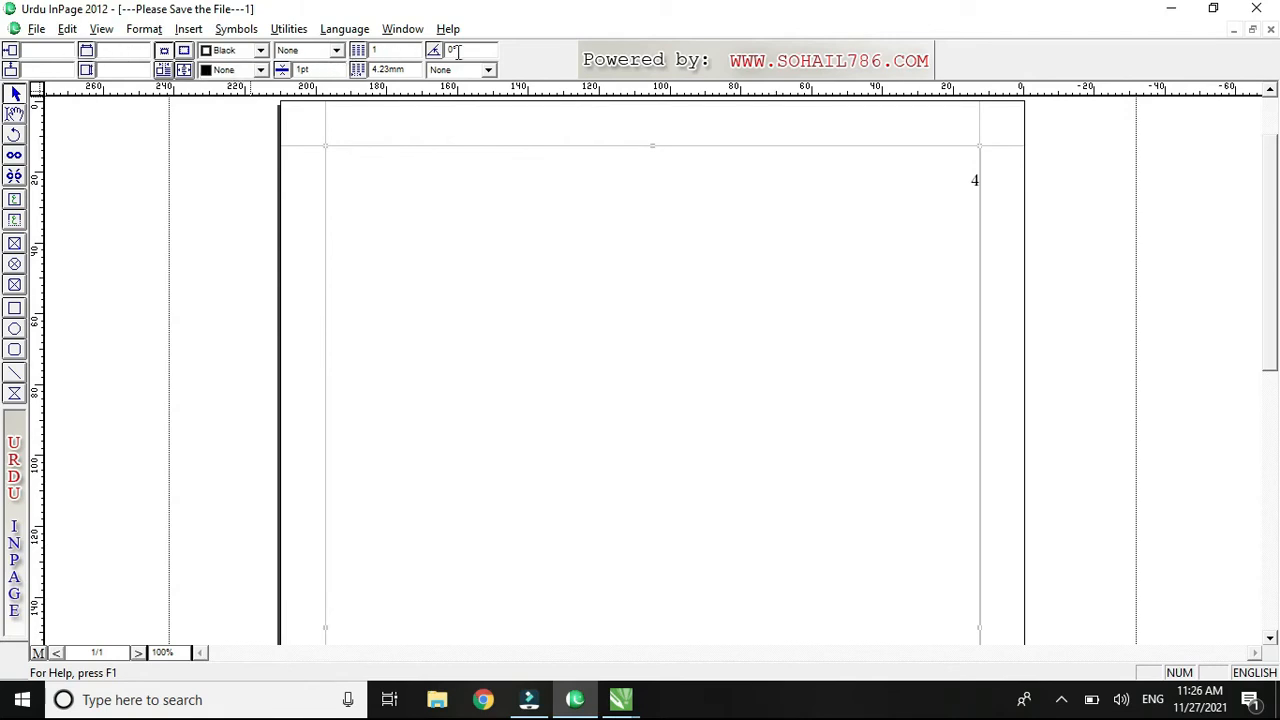
right_click(926, 210)
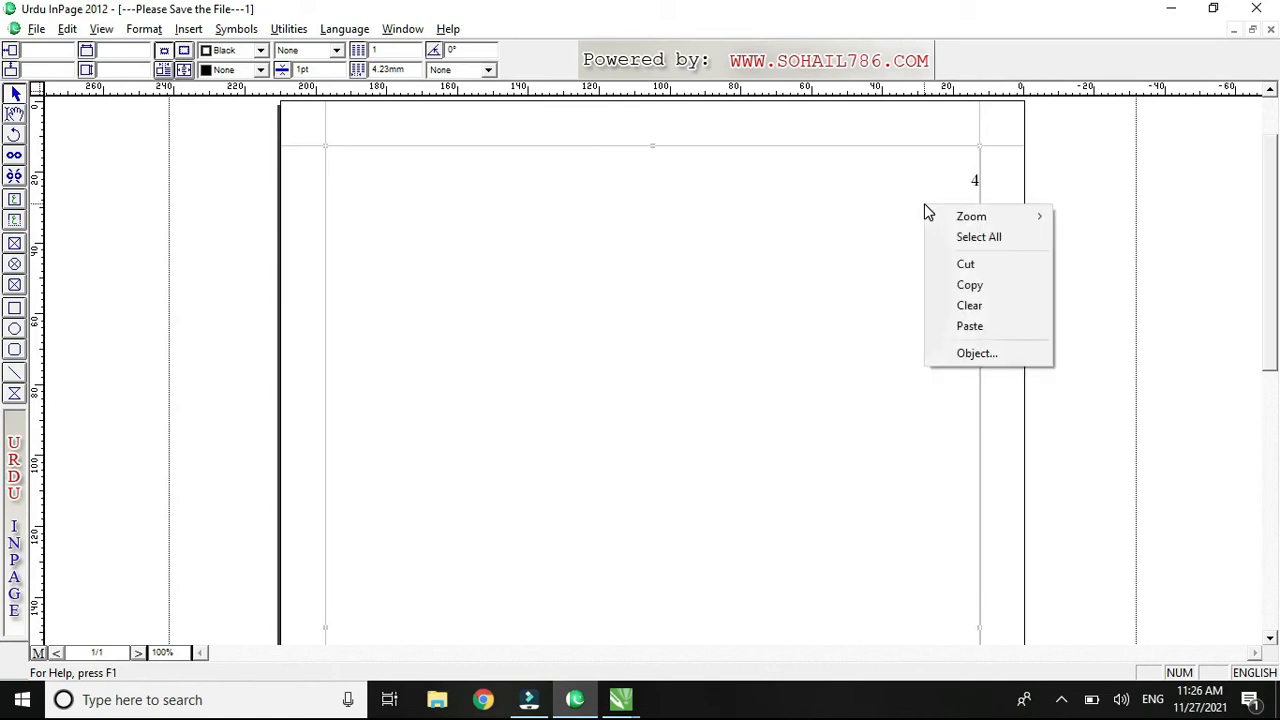
left_click(966, 286)
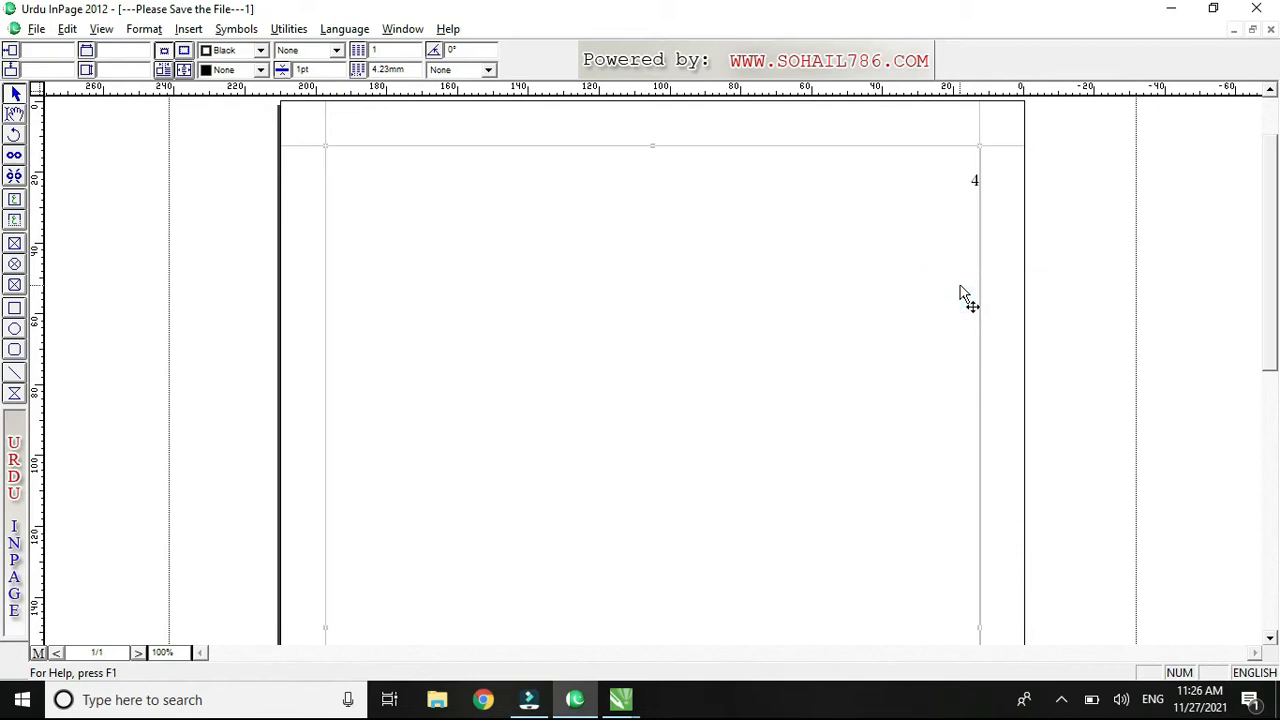
Switch to CorelDRAW and paste the copied 4 onto the page with the thumbnail frame, using the Pick tool.
key("alt+Tab")
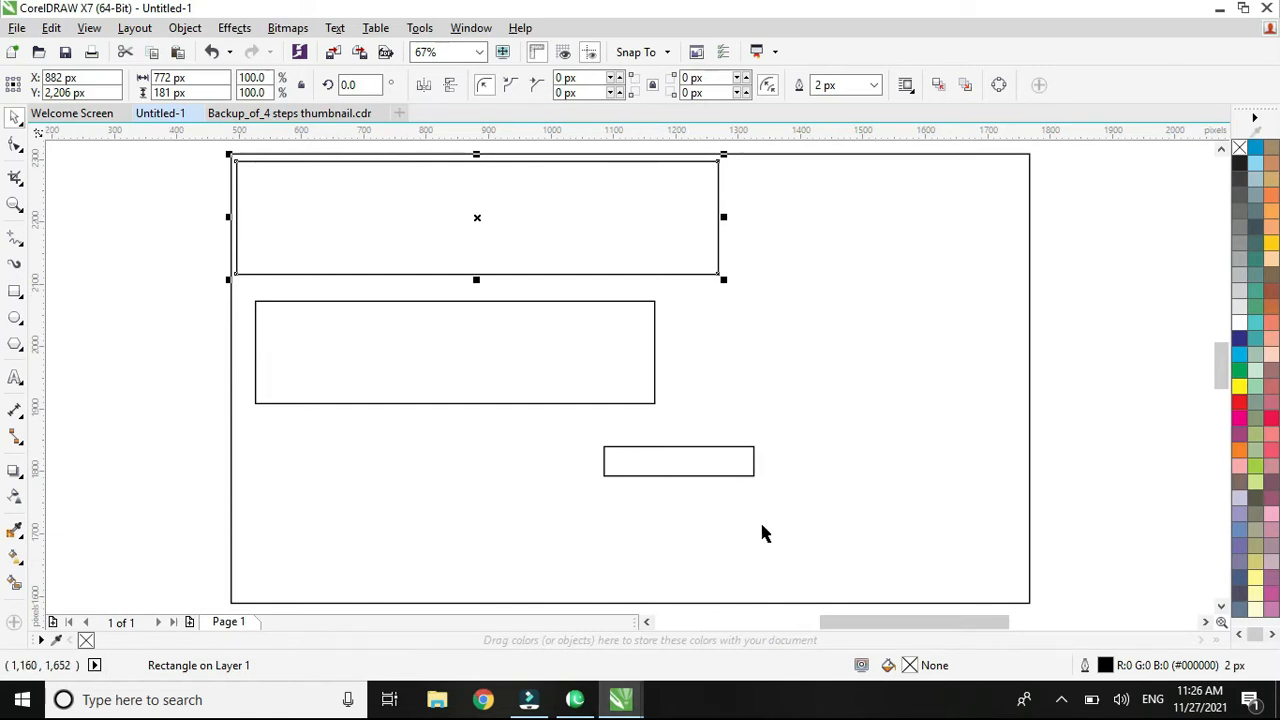
left_click(963, 302)
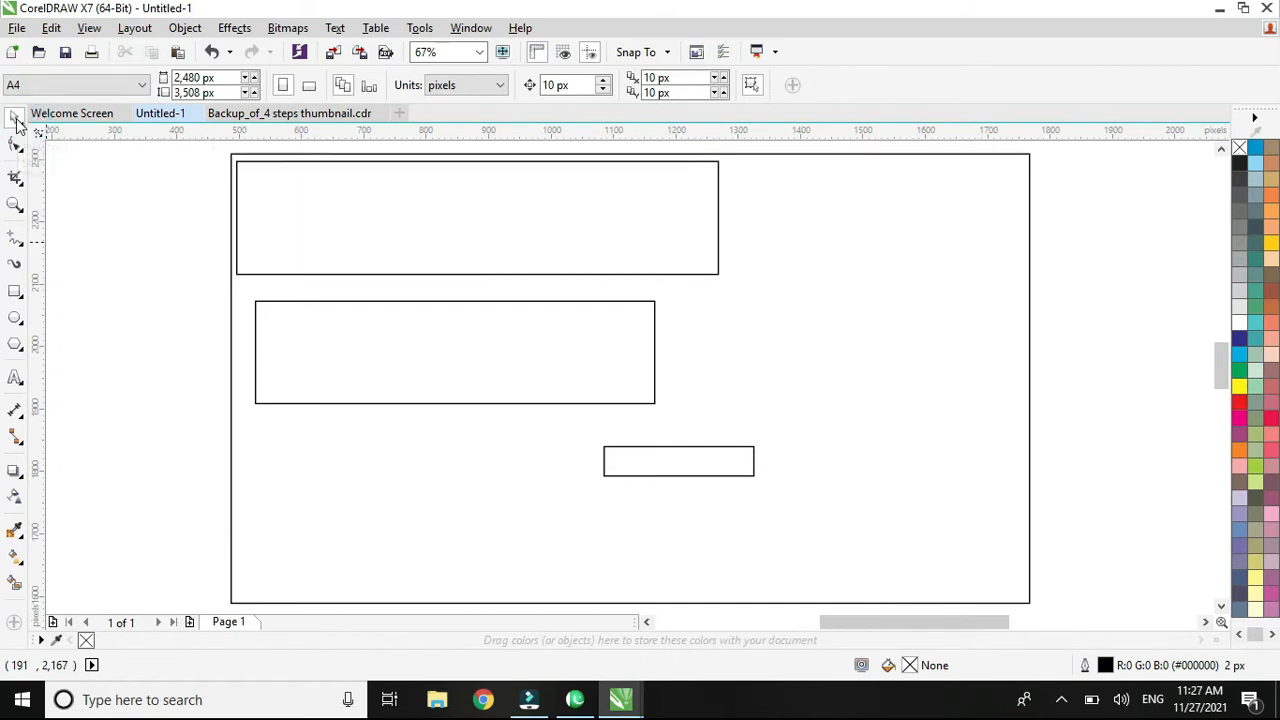
left_click(20, 122)
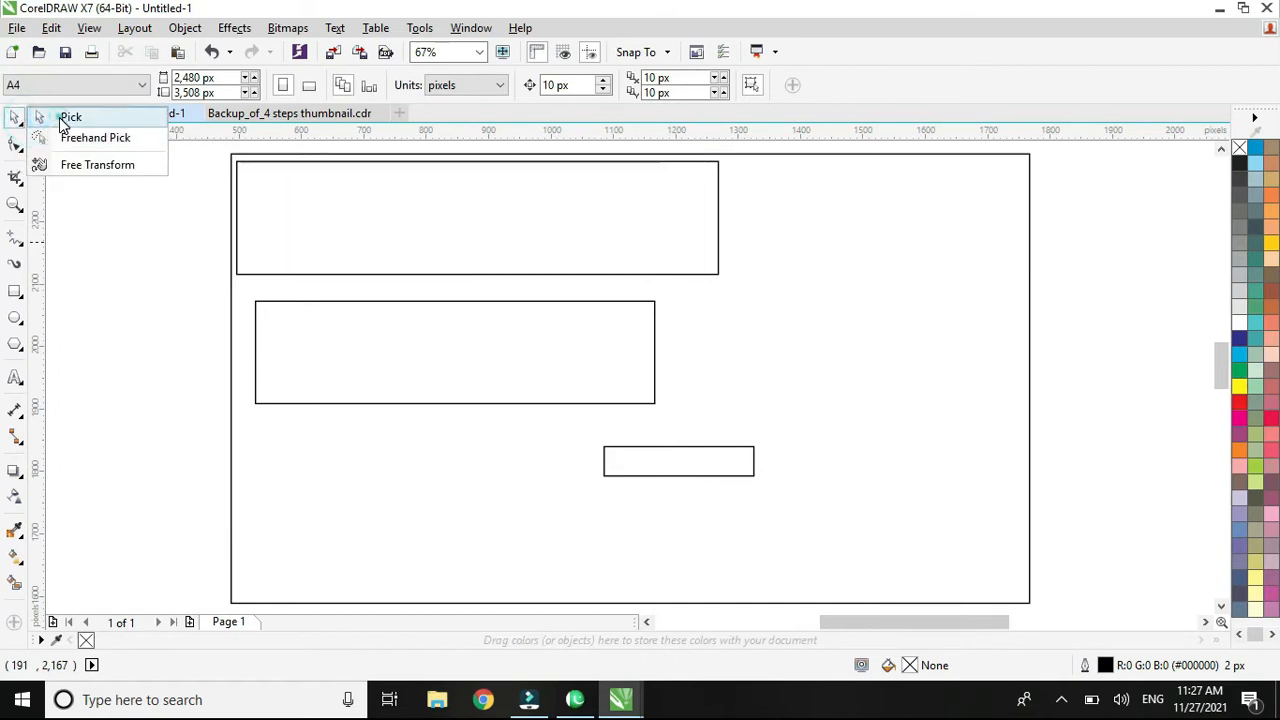
left_click(57, 115)
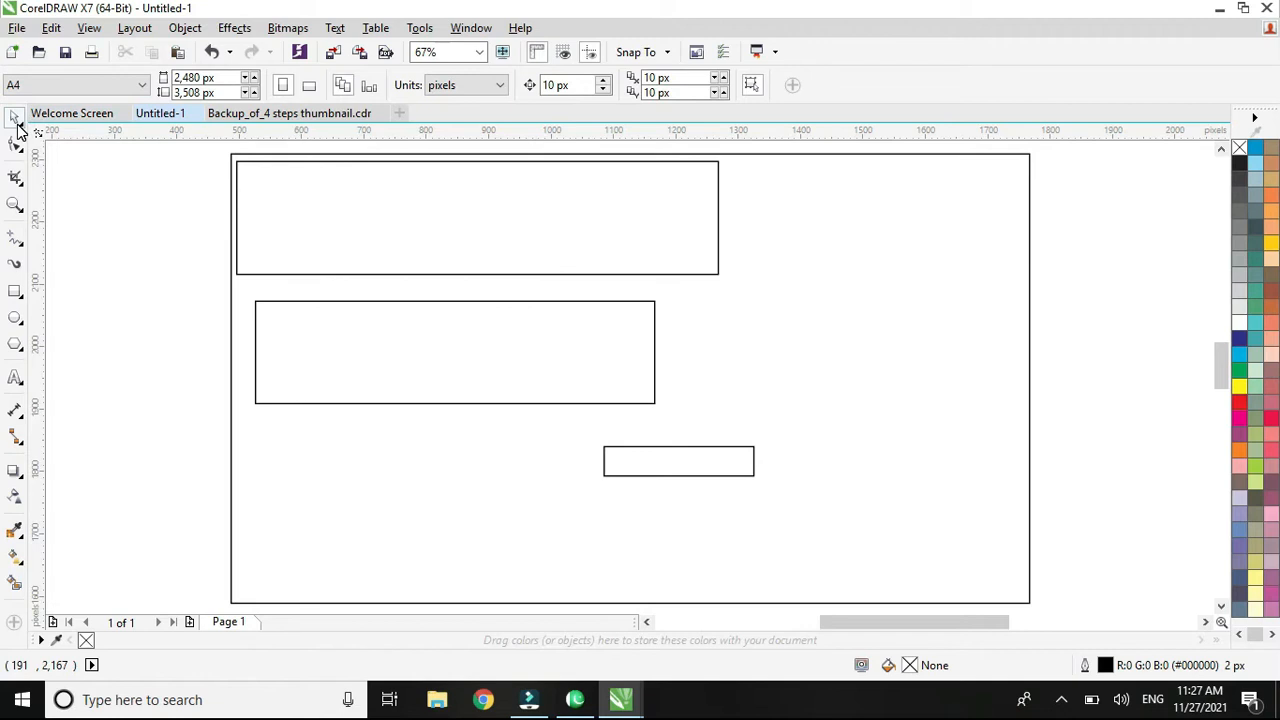
left_click(20, 128)
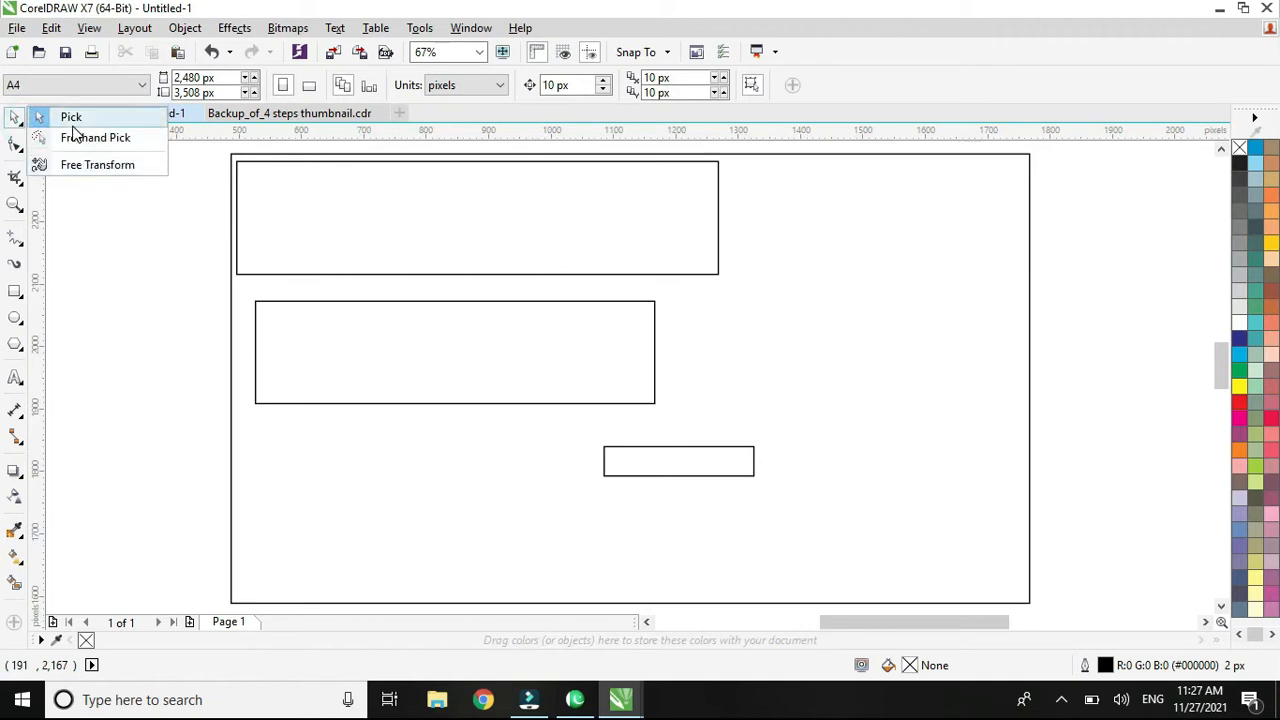
left_click(70, 118)
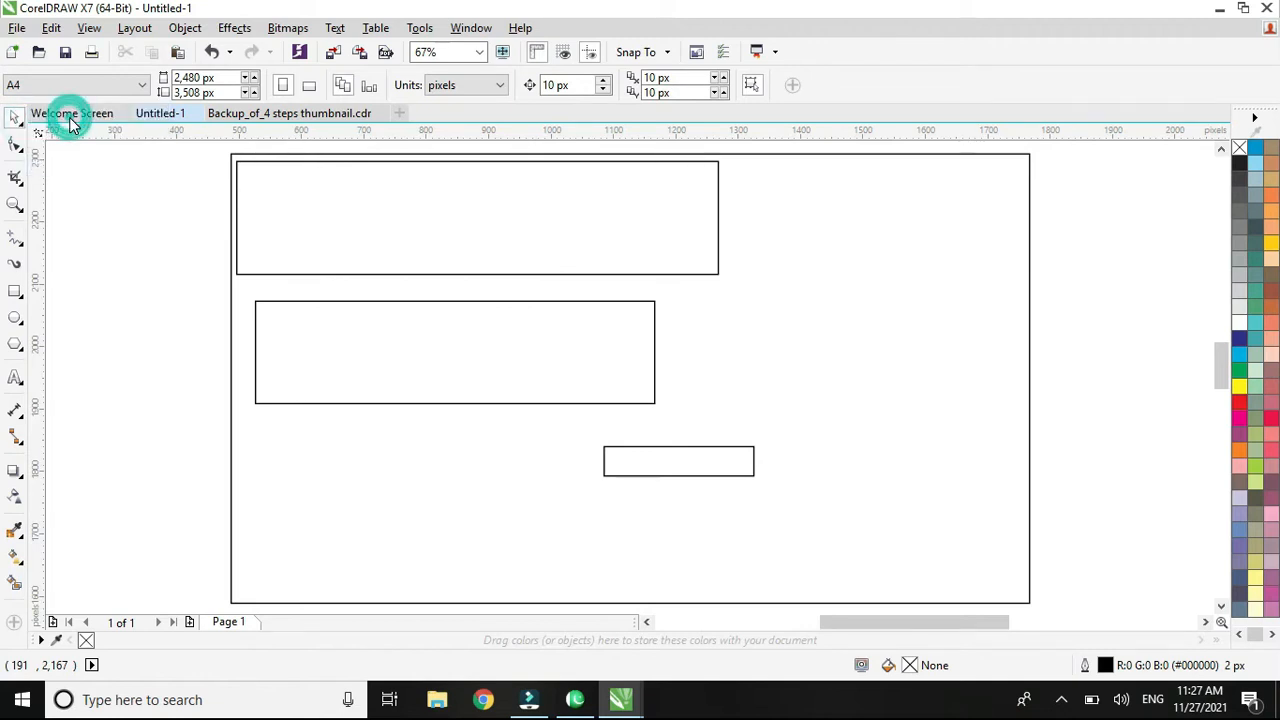
left_click(1090, 259)
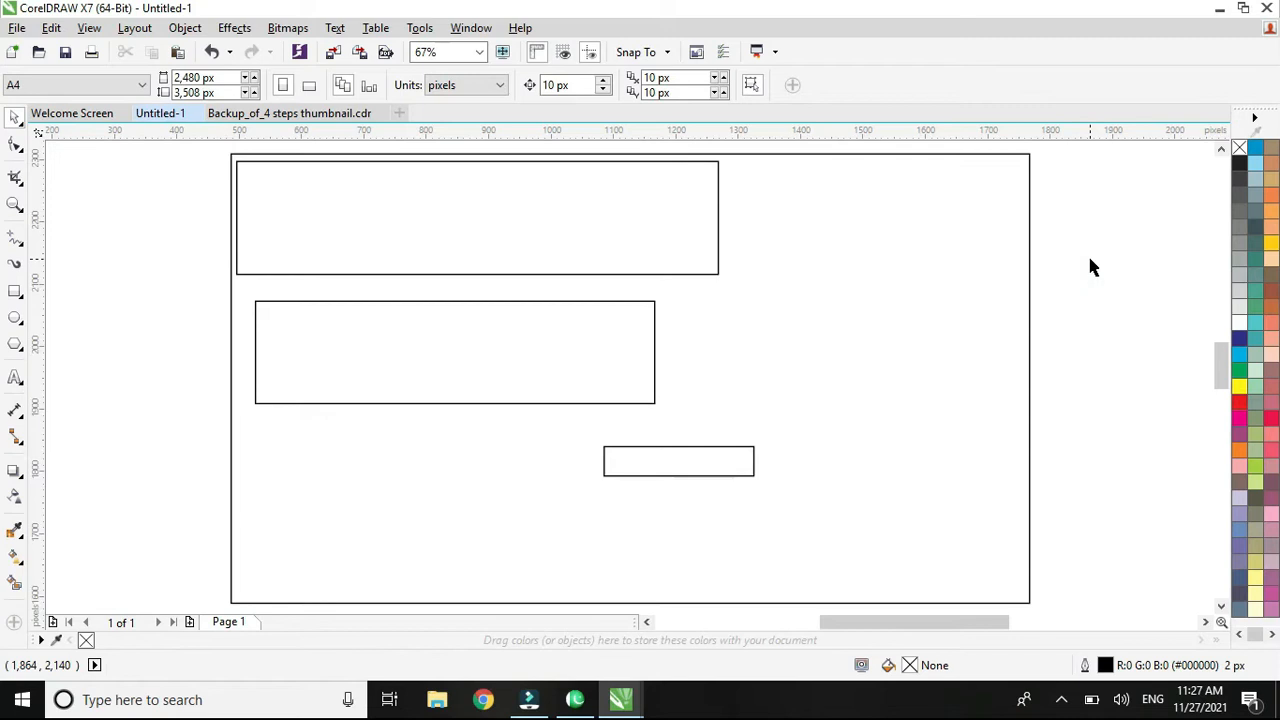
right_click(1090, 260)
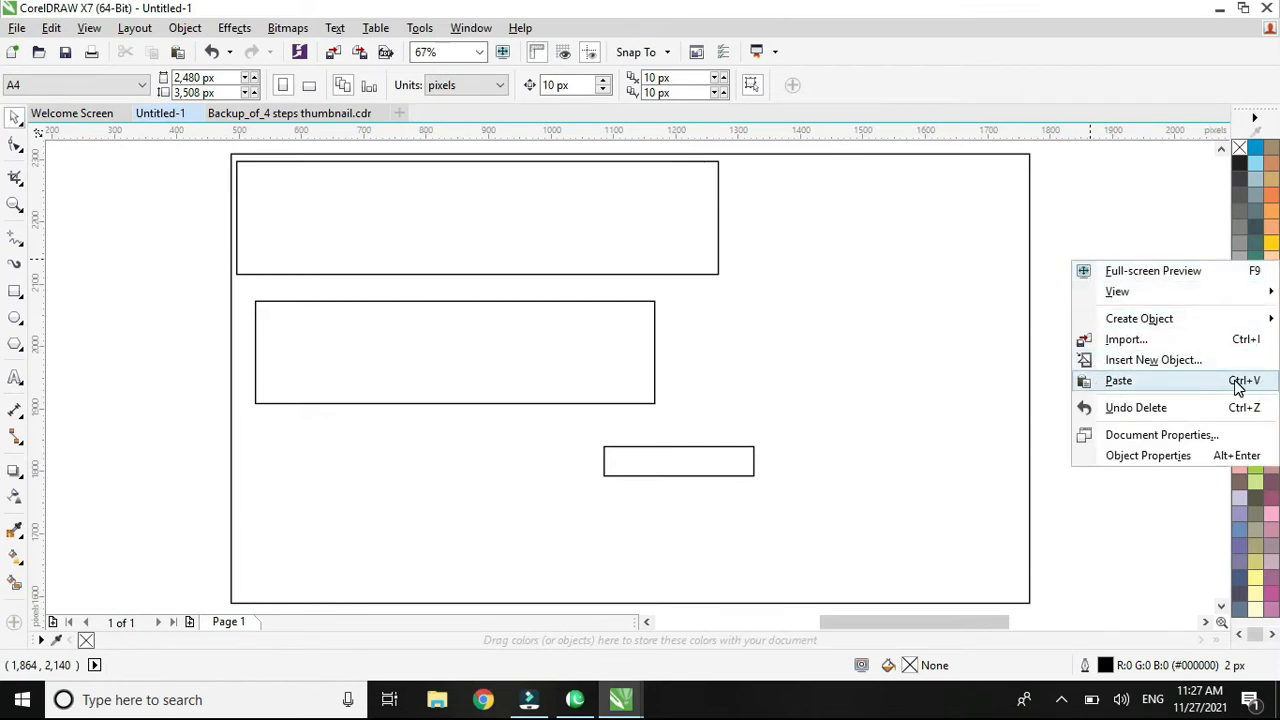
left_click(1114, 380)
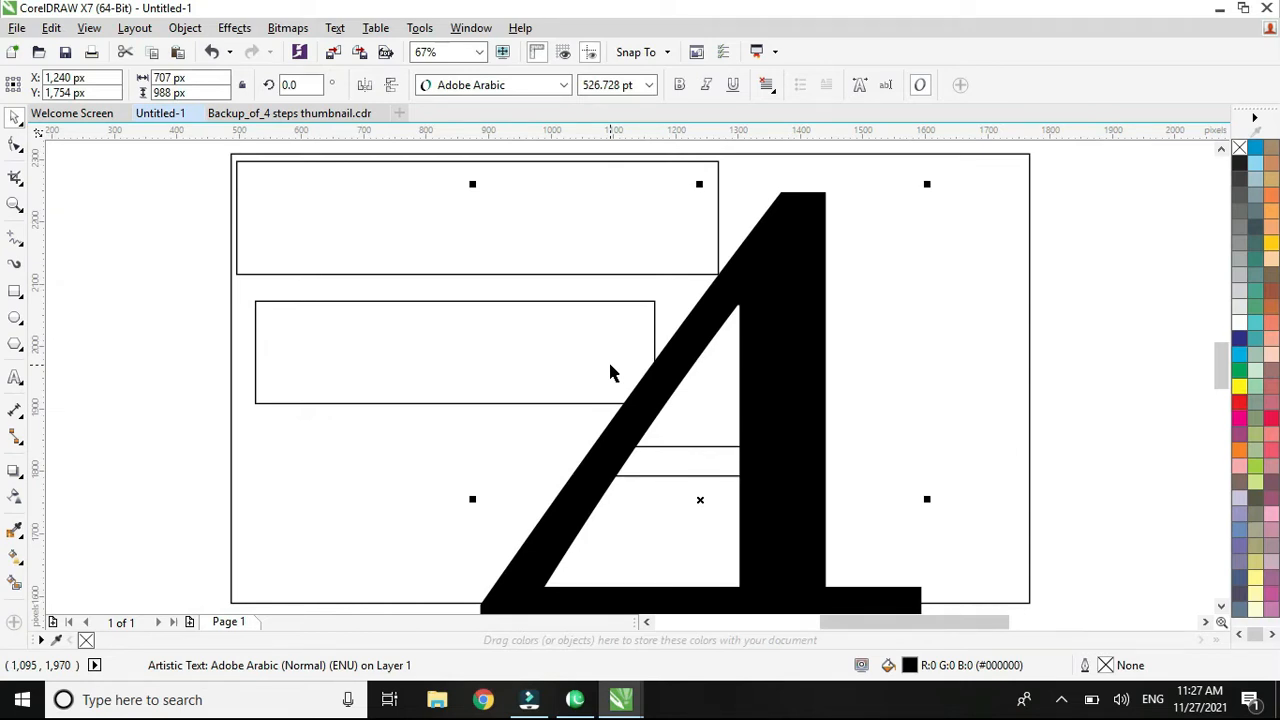
key("F4")
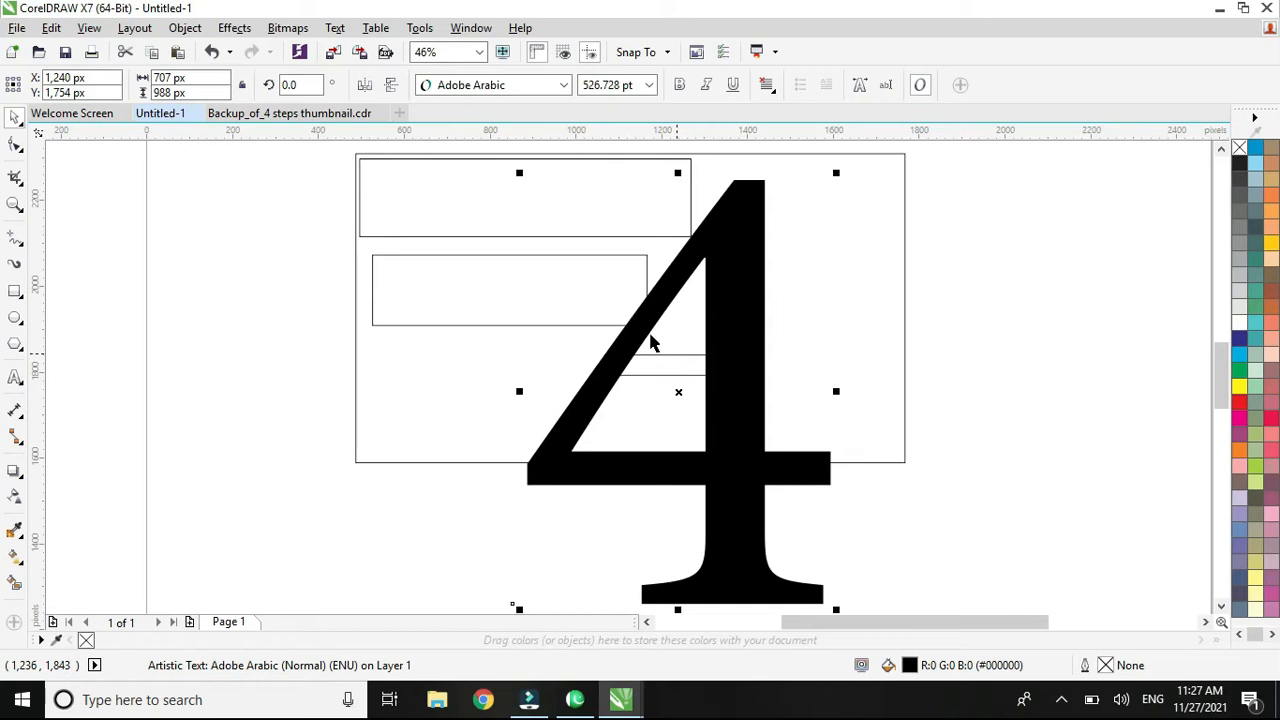
Compare the 4 with the upper rectangle's size and set the 4's height to 180 px.
left_click(432, 211)
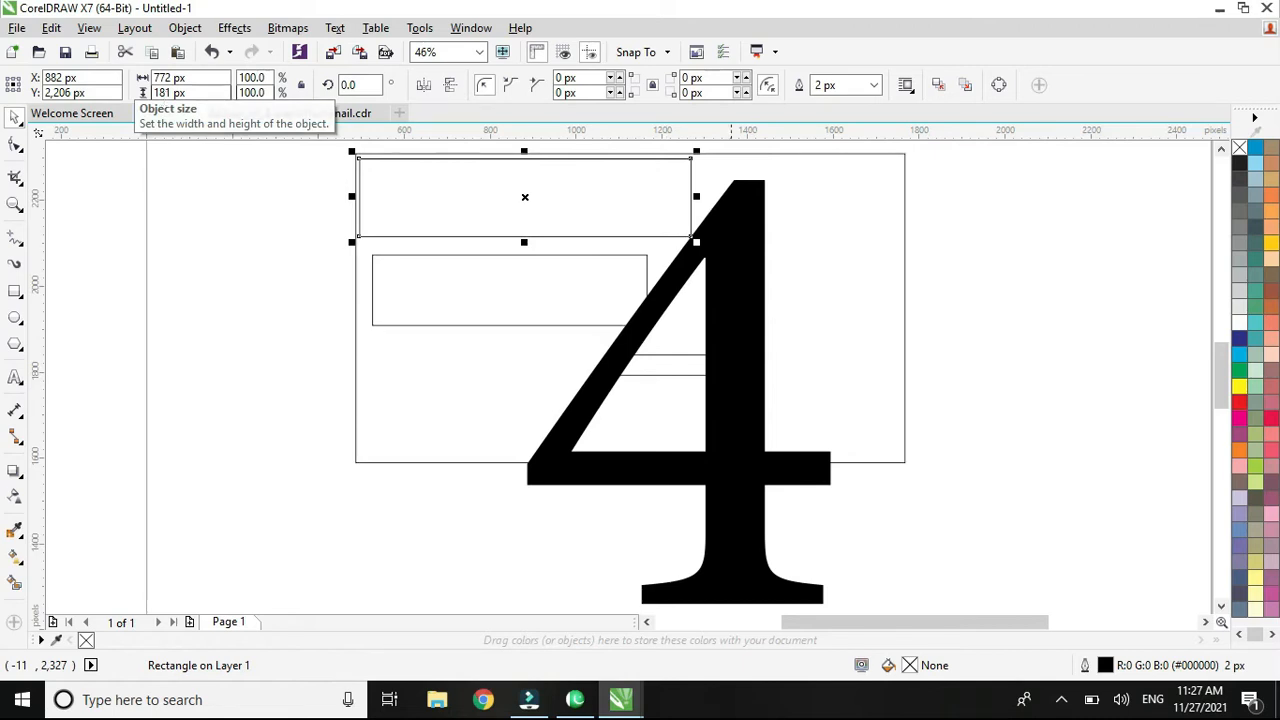
left_click(745, 280)
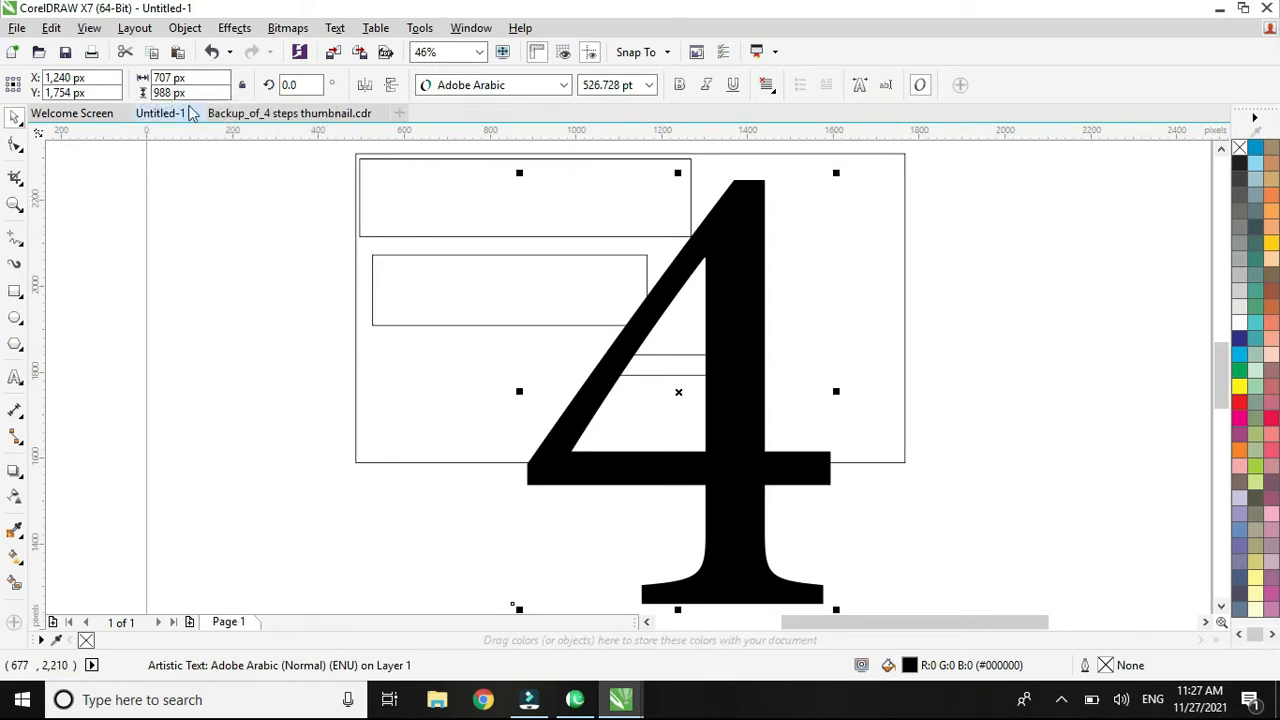
left_click(423, 220)
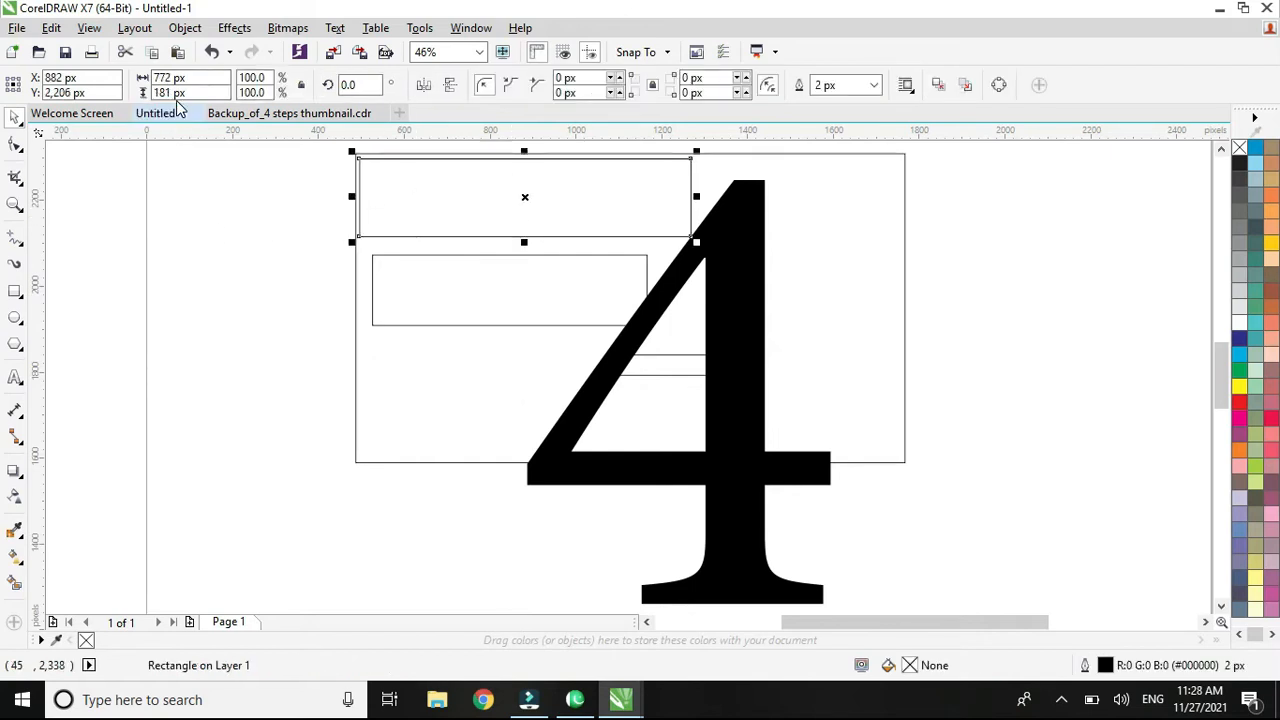
left_click(740, 270)
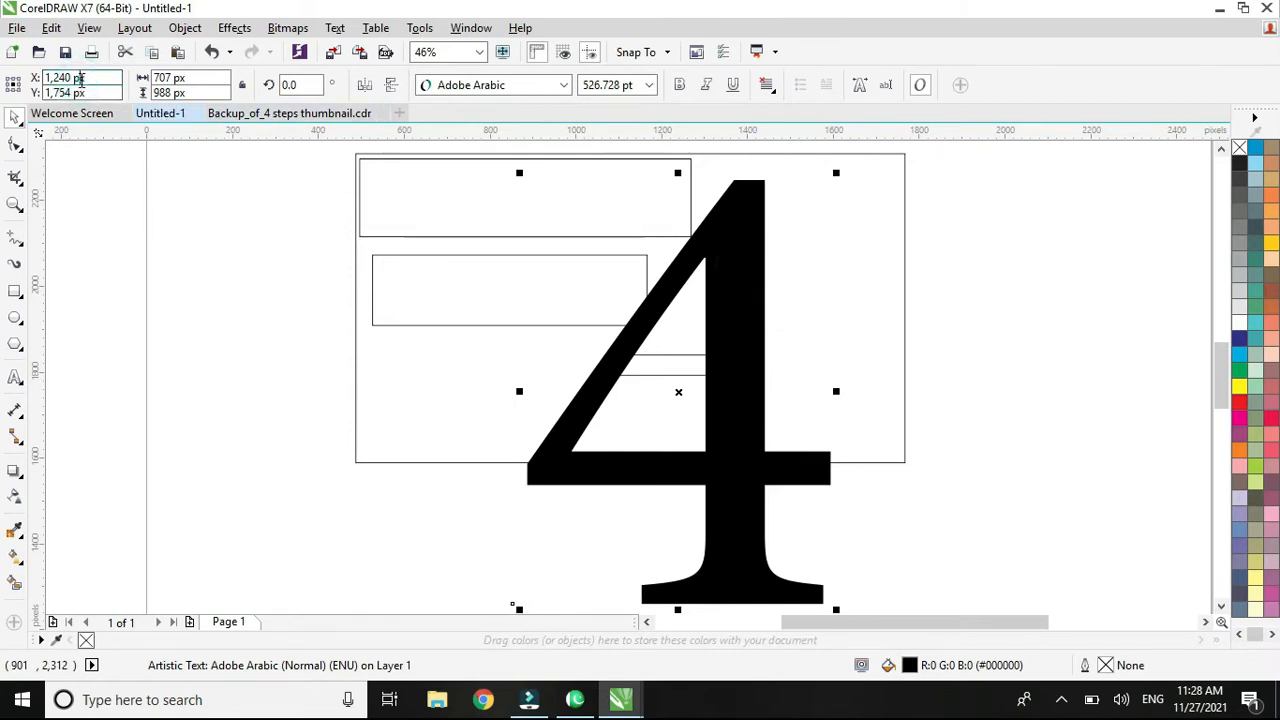
key("Tab")
type("180")
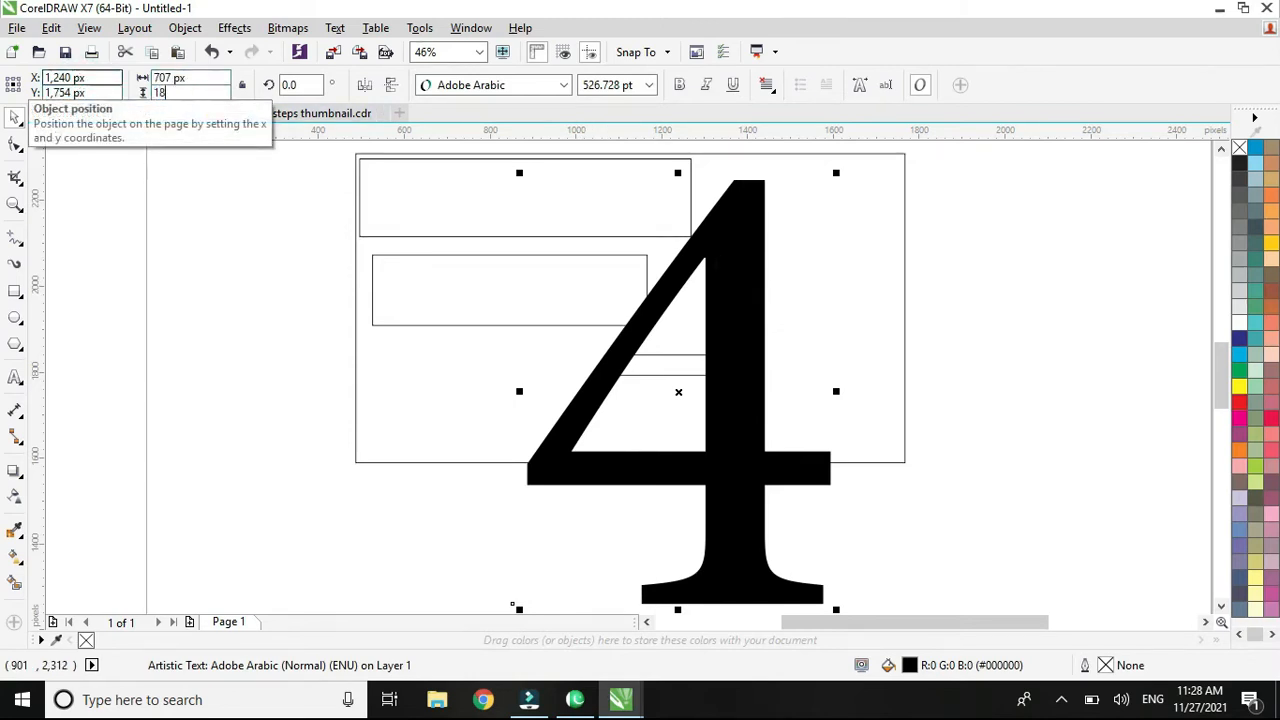
key("Return")
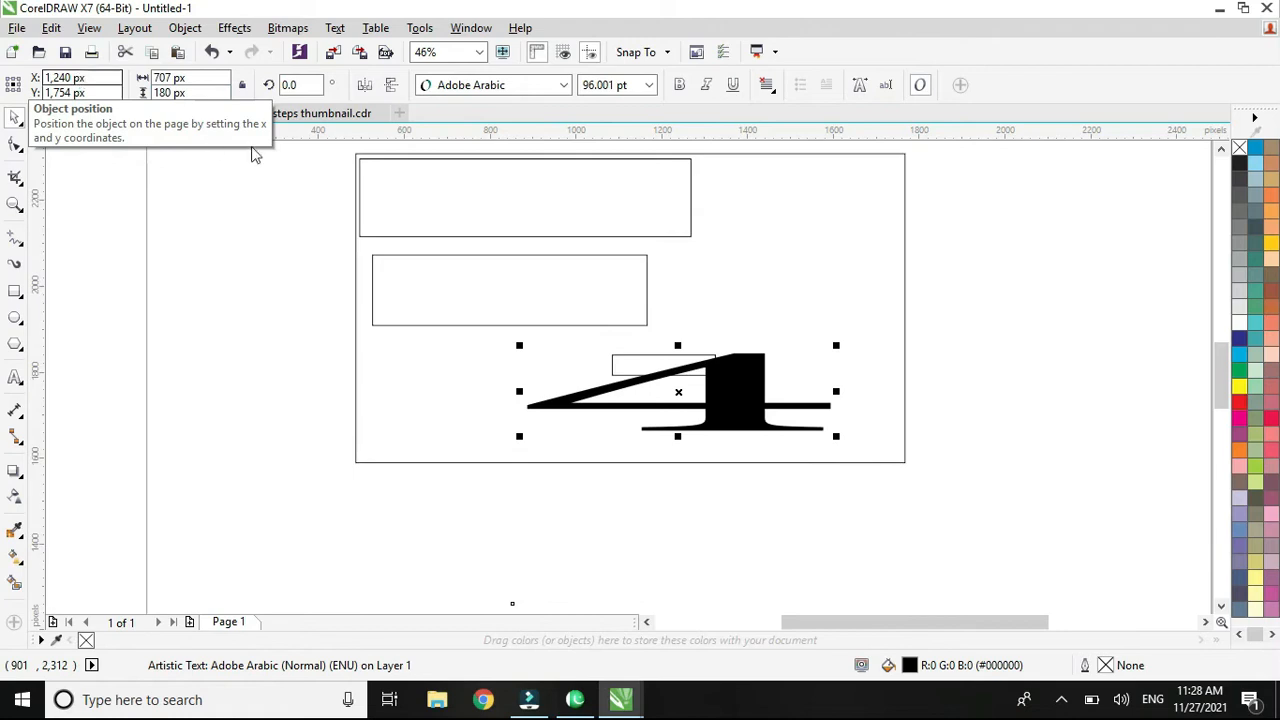
Set the width of the 4 to 100 px.
left_click(506, 194)
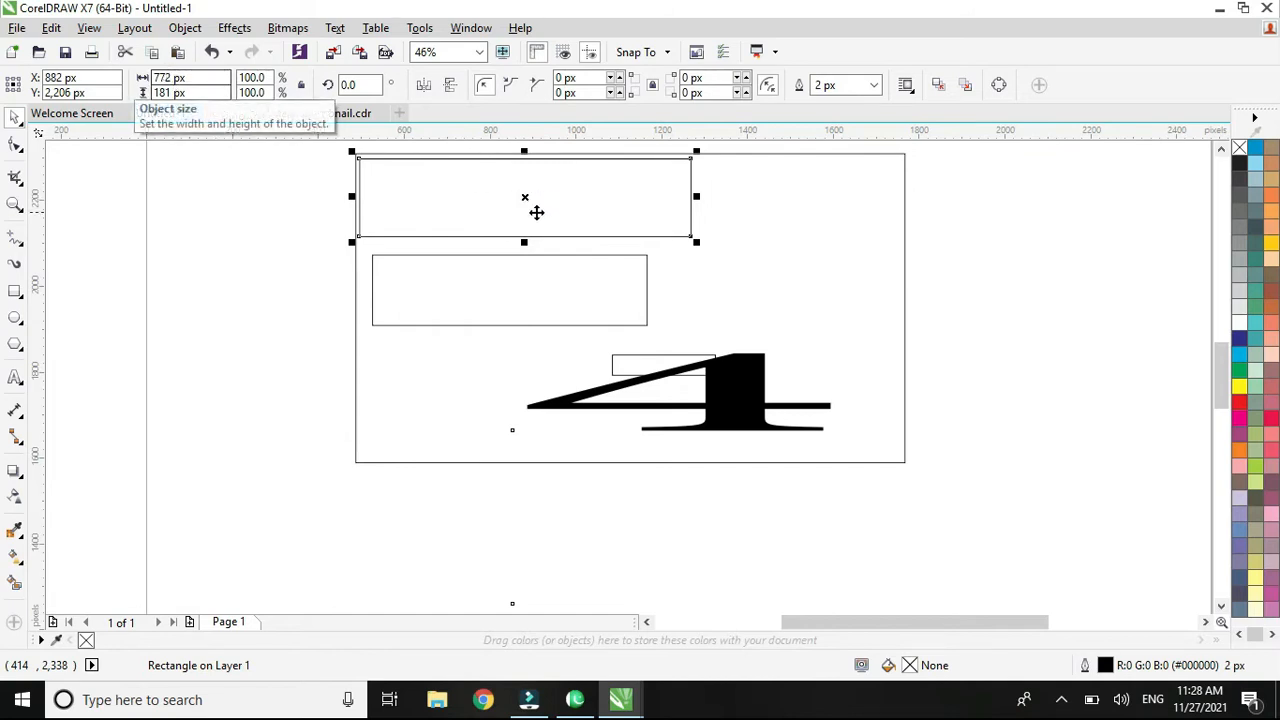
left_click(729, 407)
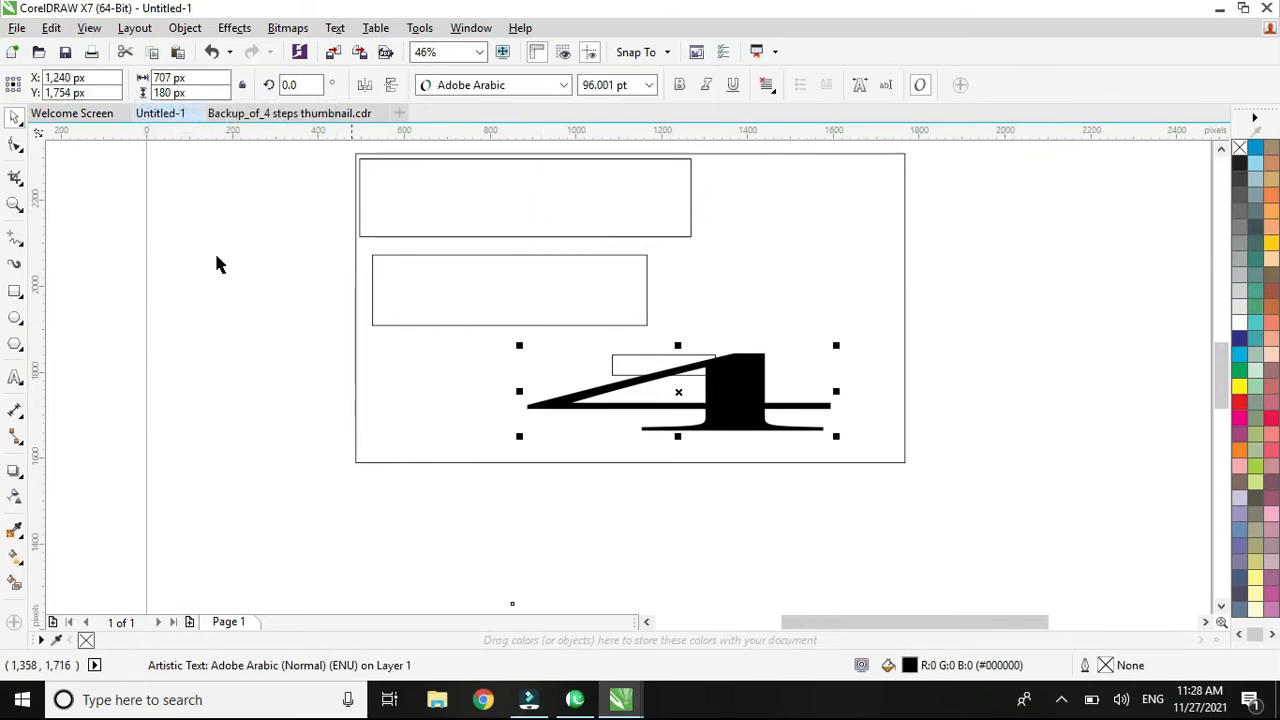
left_click(78, 78)
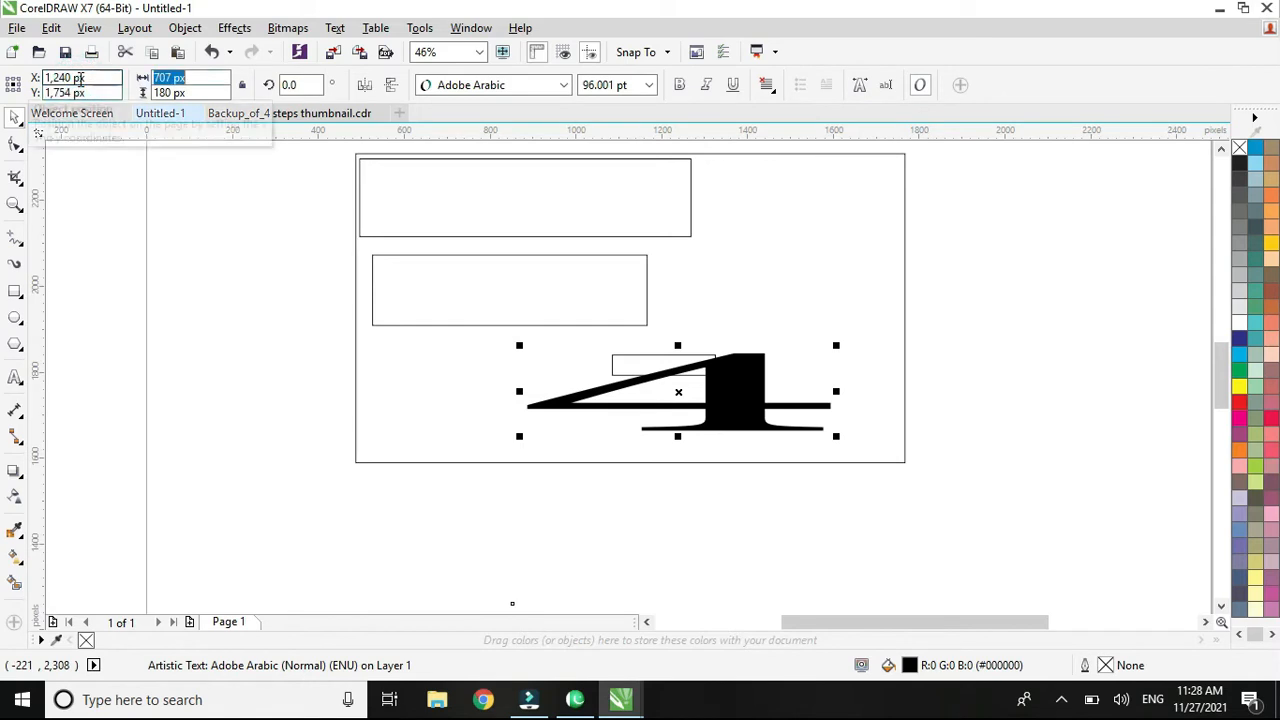
key("Tab")
key("Left")
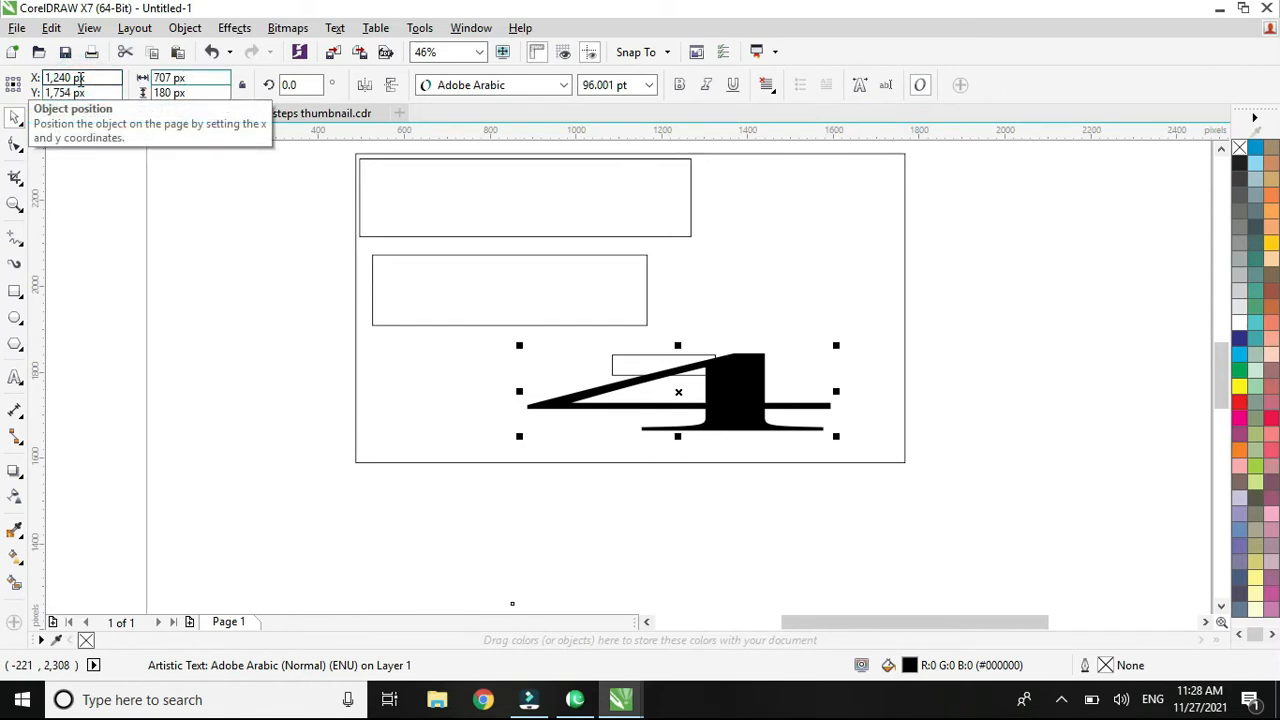
key("Left")
key("Left")
key("Left")
key("BackSpace")
key("BackSpace")
type("100")
key("Return")
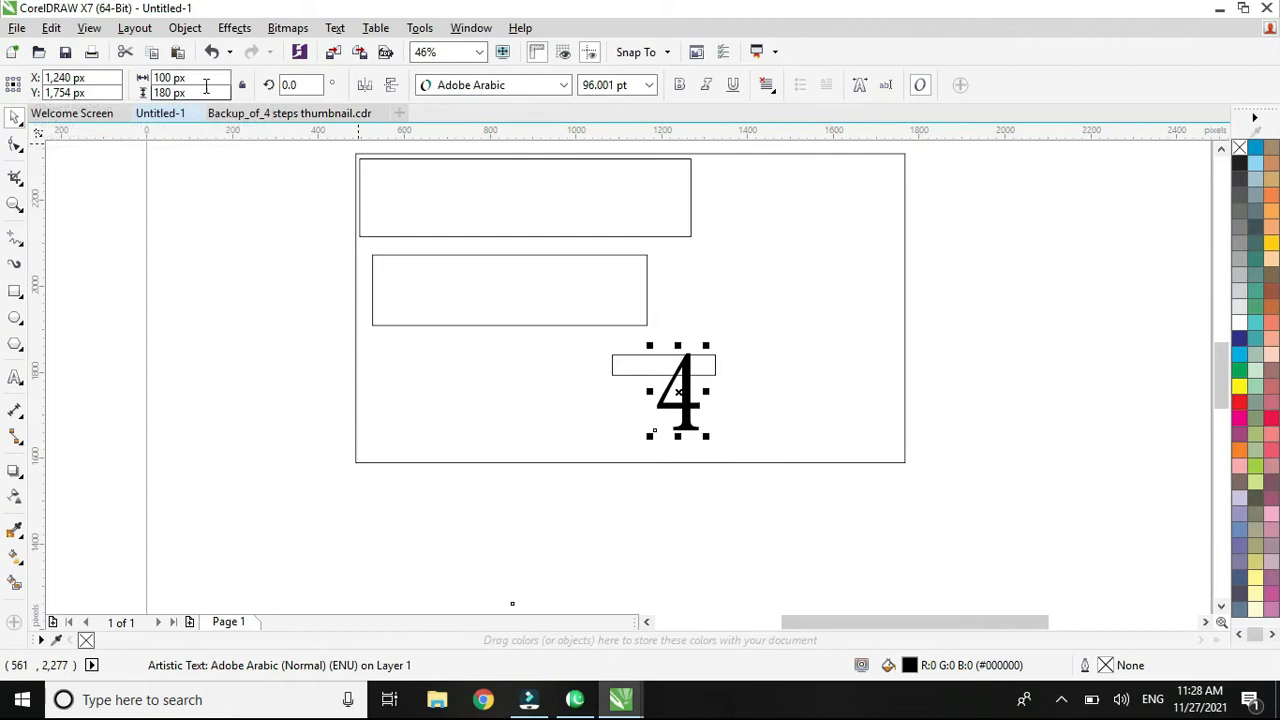
Move the 4 into the right end of the upper rectangle and scale it down to about 91 × 164 px to fit inside.
left_click_drag(677, 400, 644, 200)
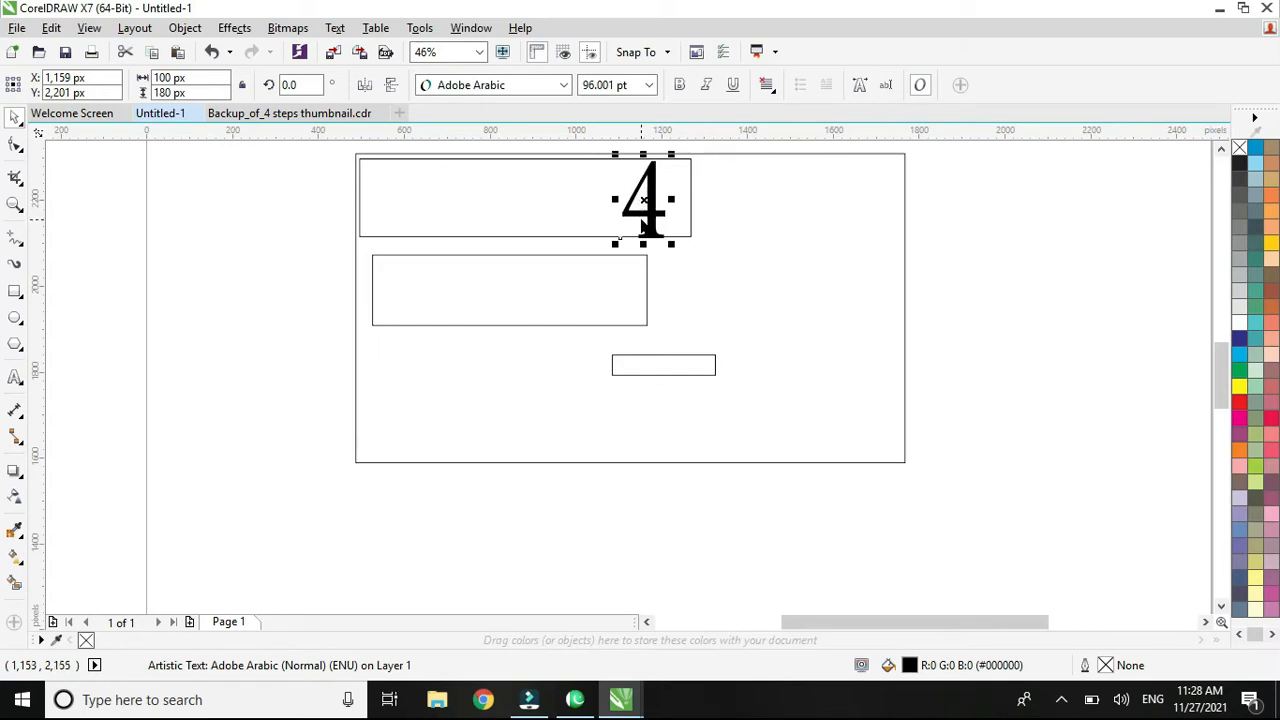
scroll(643, 223, "up", 2)
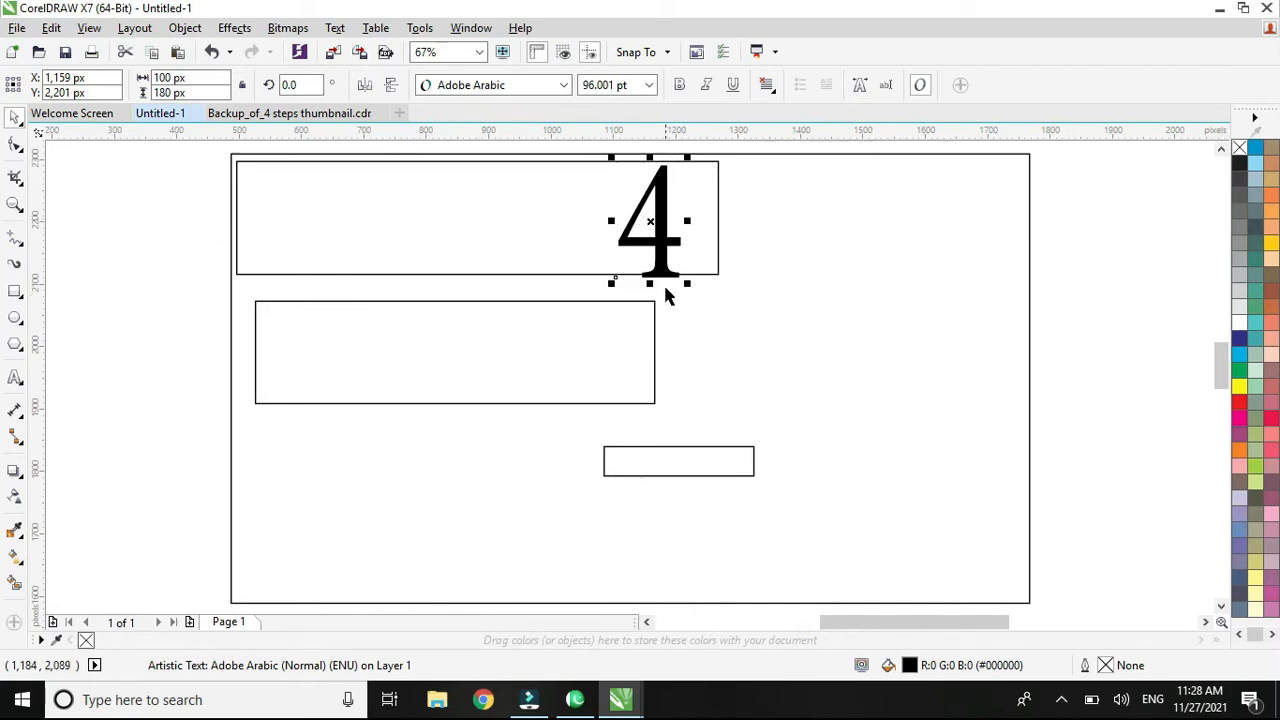
scroll(666, 287, "up", 5)
scroll(669, 288, "down", 3)
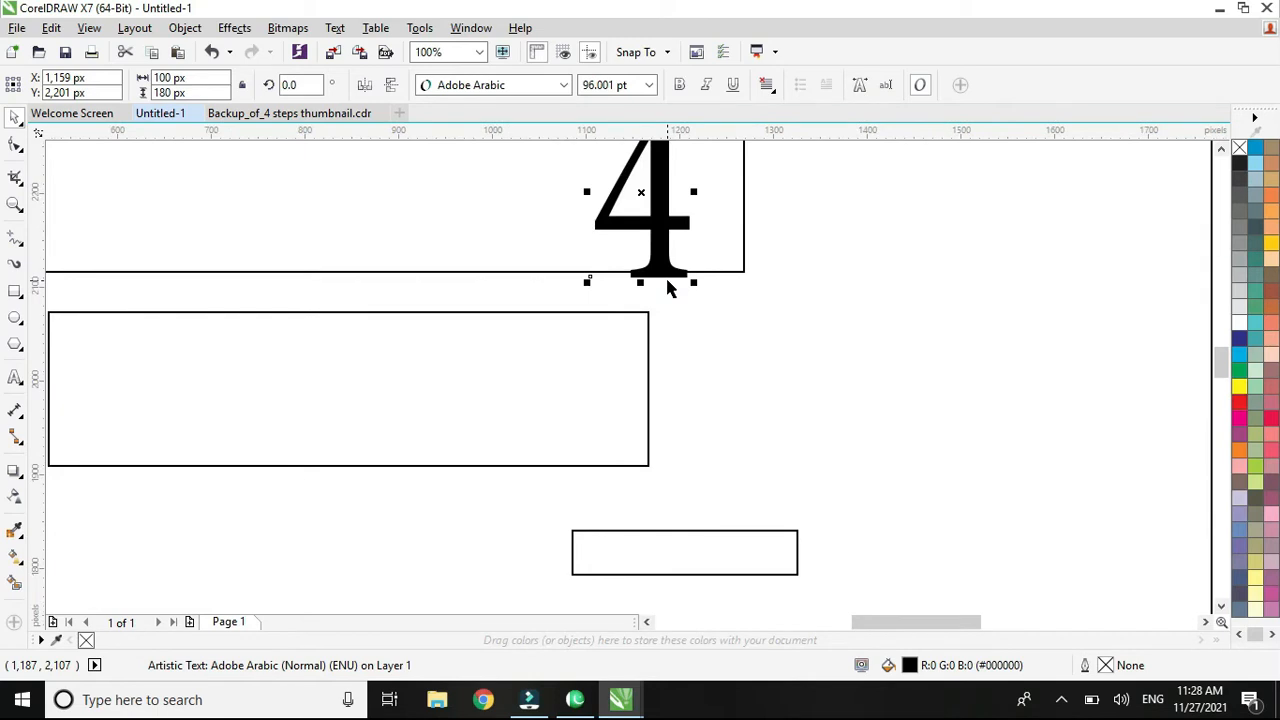
scroll(640, 286, "up", 2)
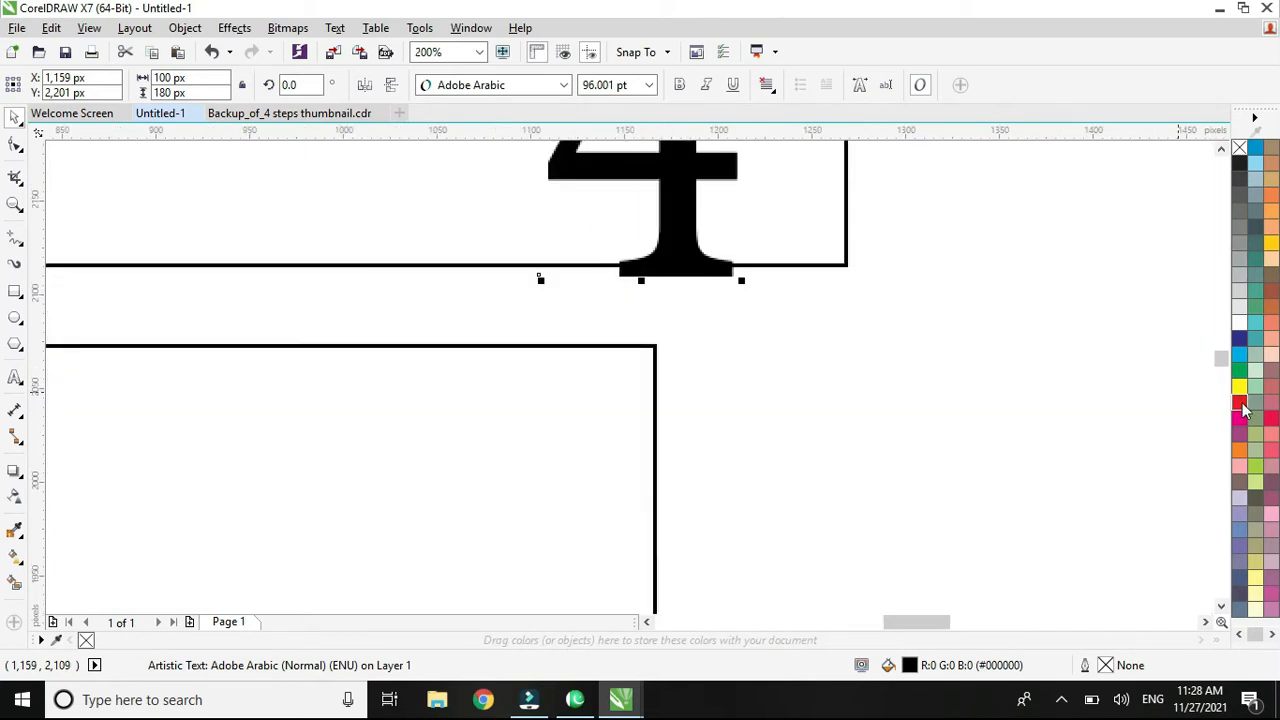
left_click(1214, 350)
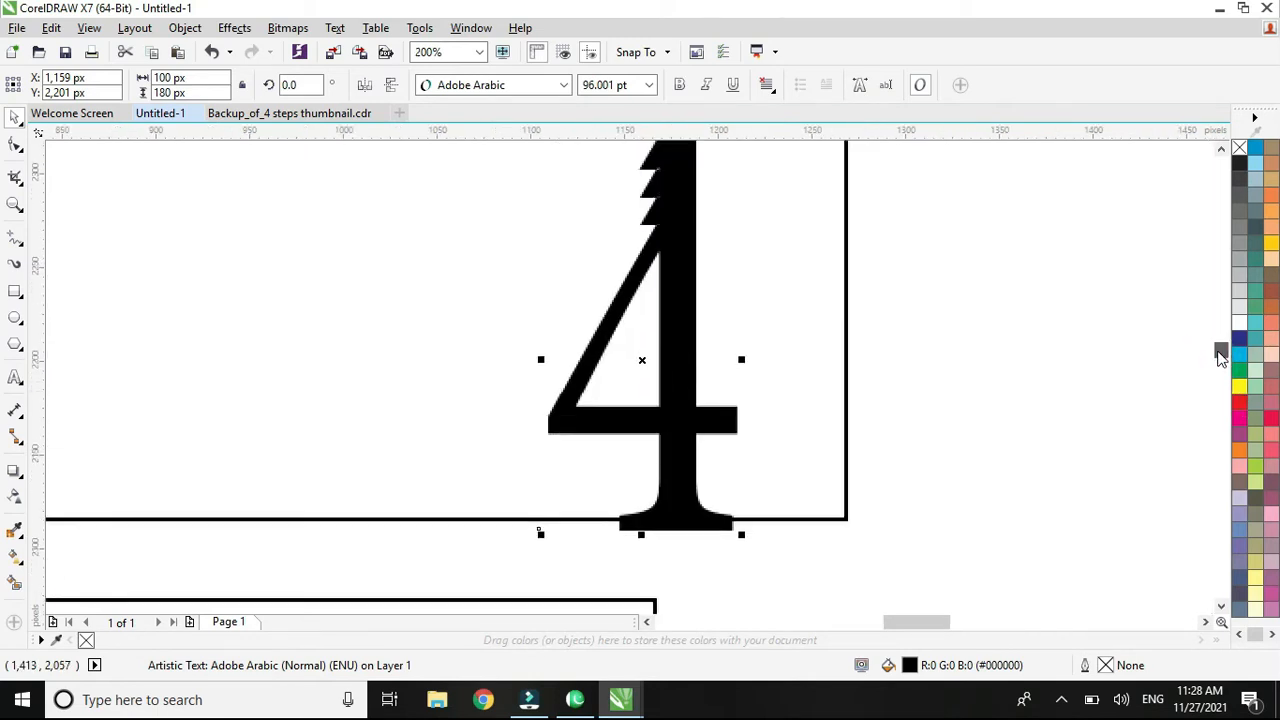
left_click_drag(1221, 358, 1223, 349)
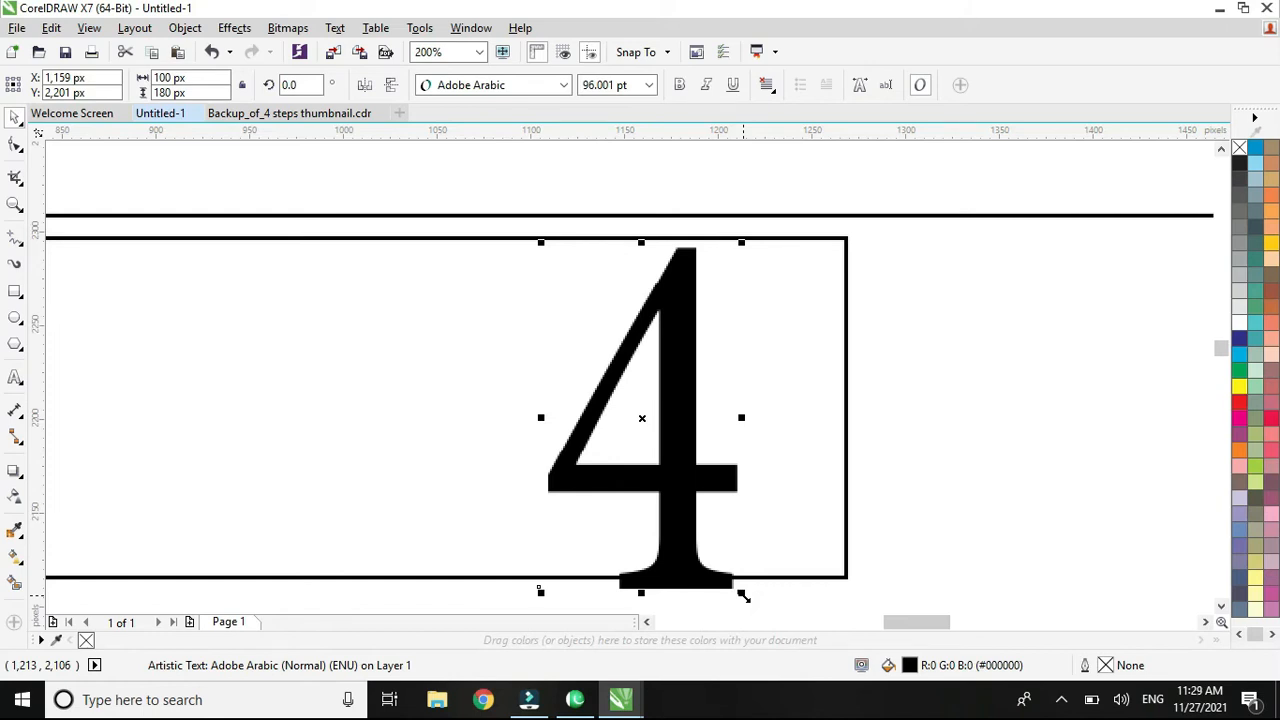
left_click_drag(743, 594, 741, 566)
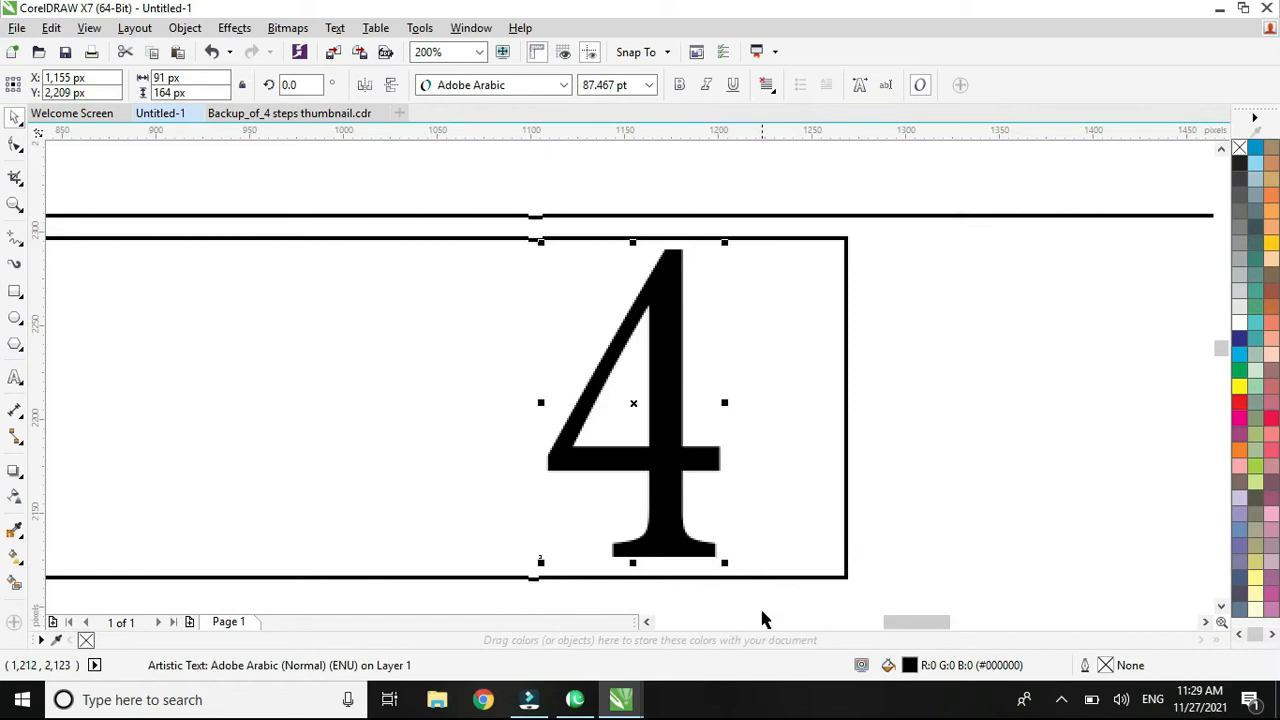
Switch to Urdu InPage and enter "Steps میں" in the page's text box, with the first word in English and the second in Urdu.
key("Tab")
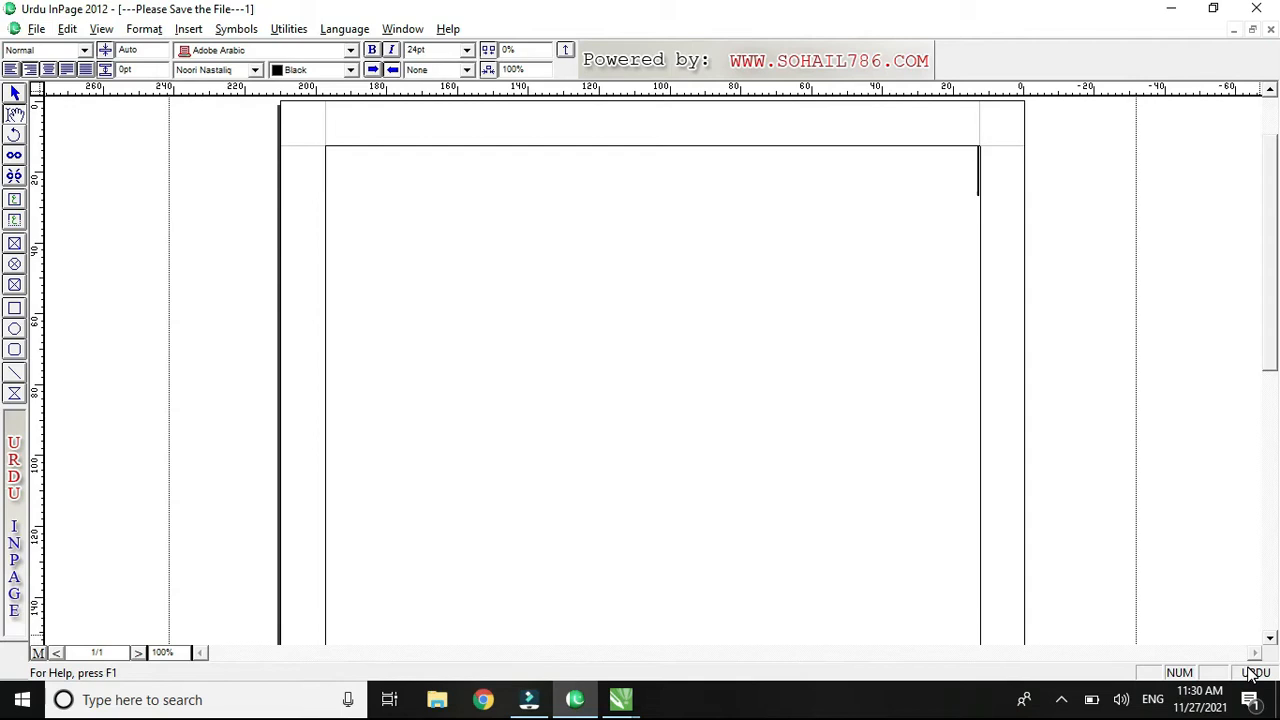
left_click(1252, 673)
left_click(1253, 676)
left_click(1254, 676)
type("teps")
key("BackSpace")
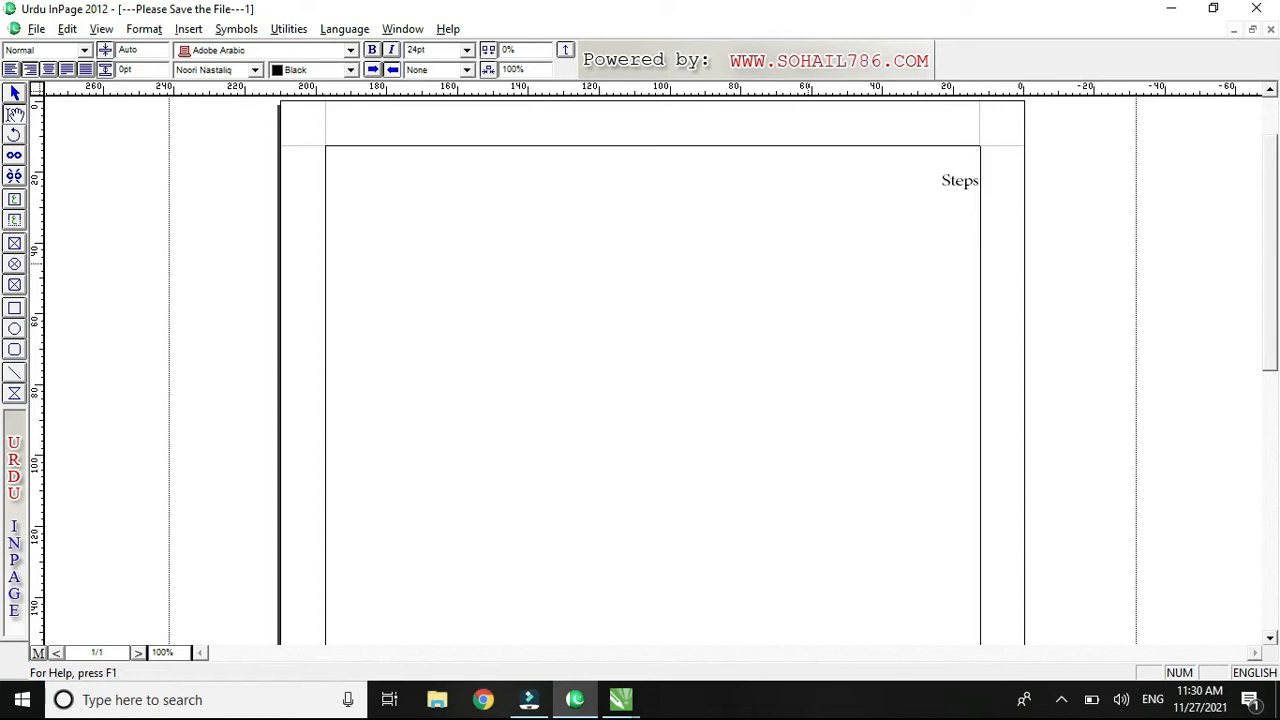
key("ctrl+space")
type("یں")
Change the font of the whole "Steps میں" text to Bahnschrift and deselect it.
key("ctrl+a")
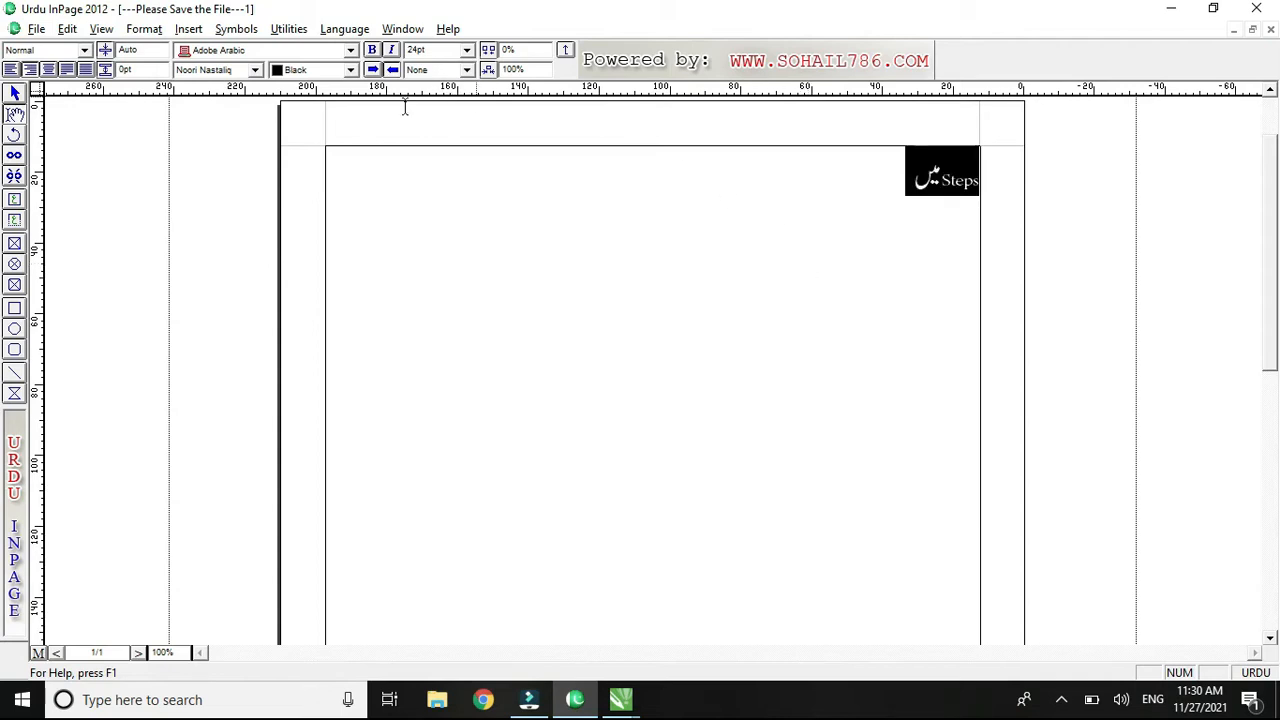
left_click(227, 55)
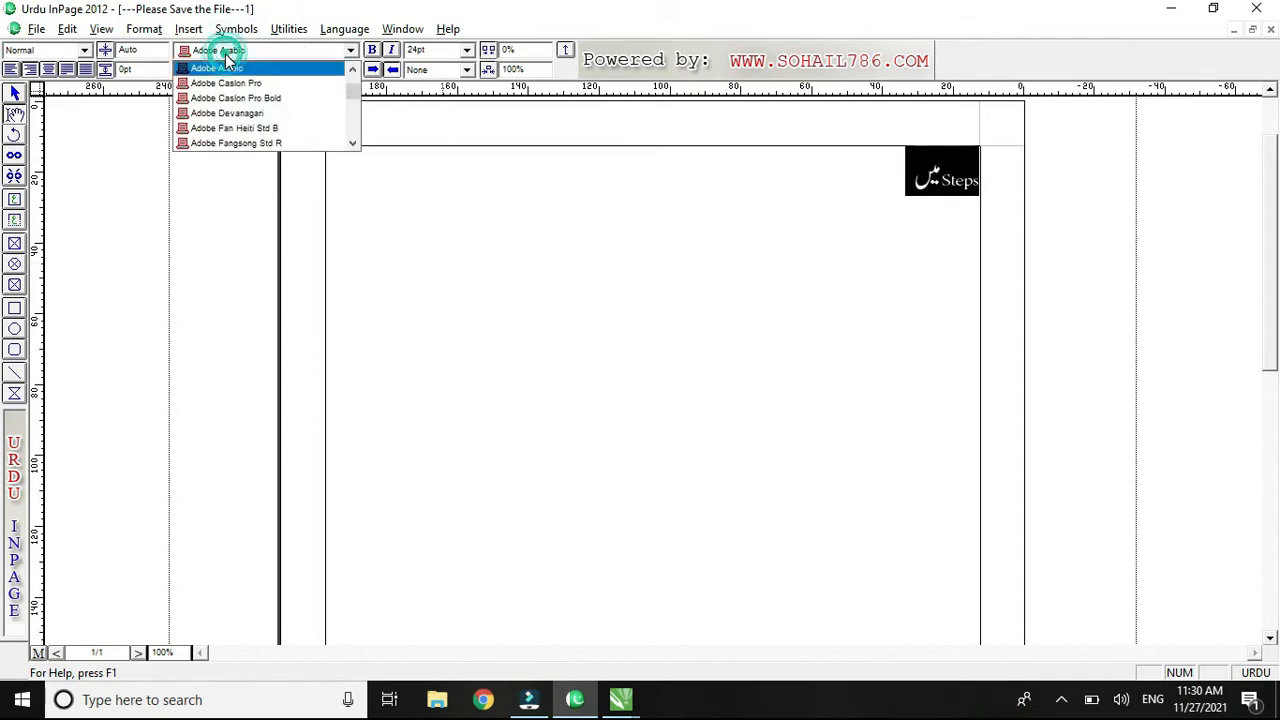
key("b")
key("Return")
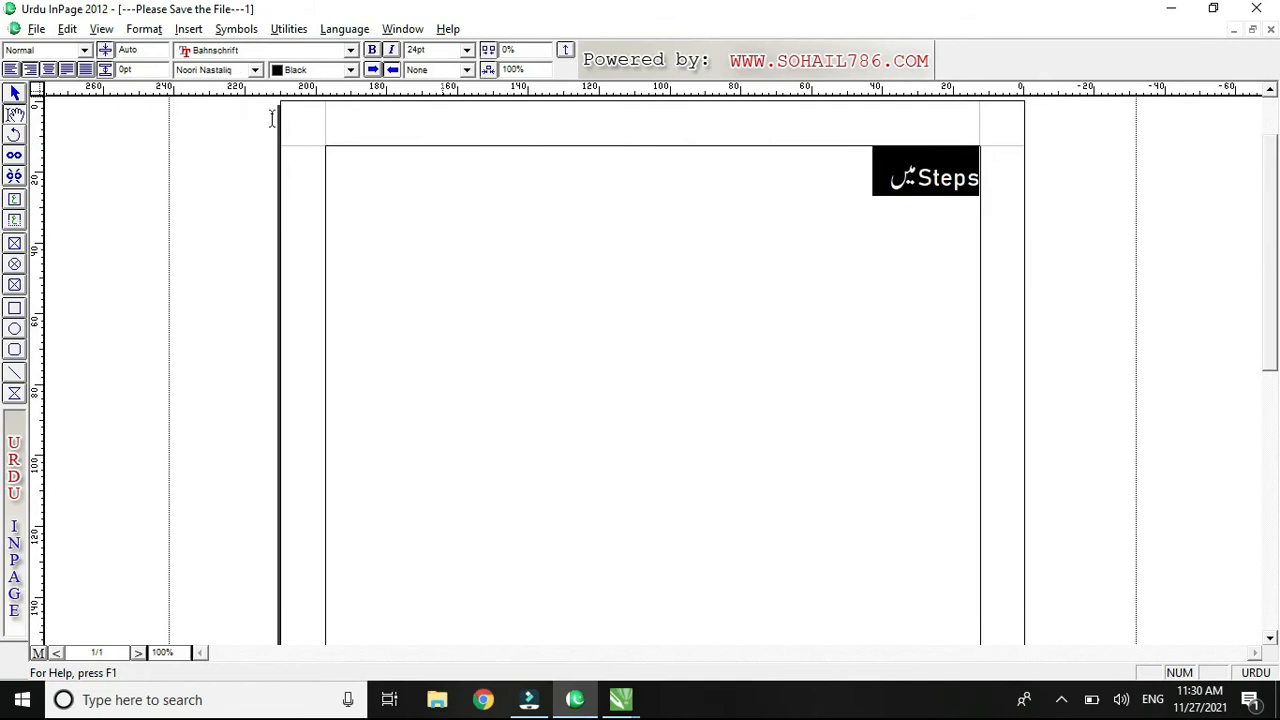
left_click(610, 266)
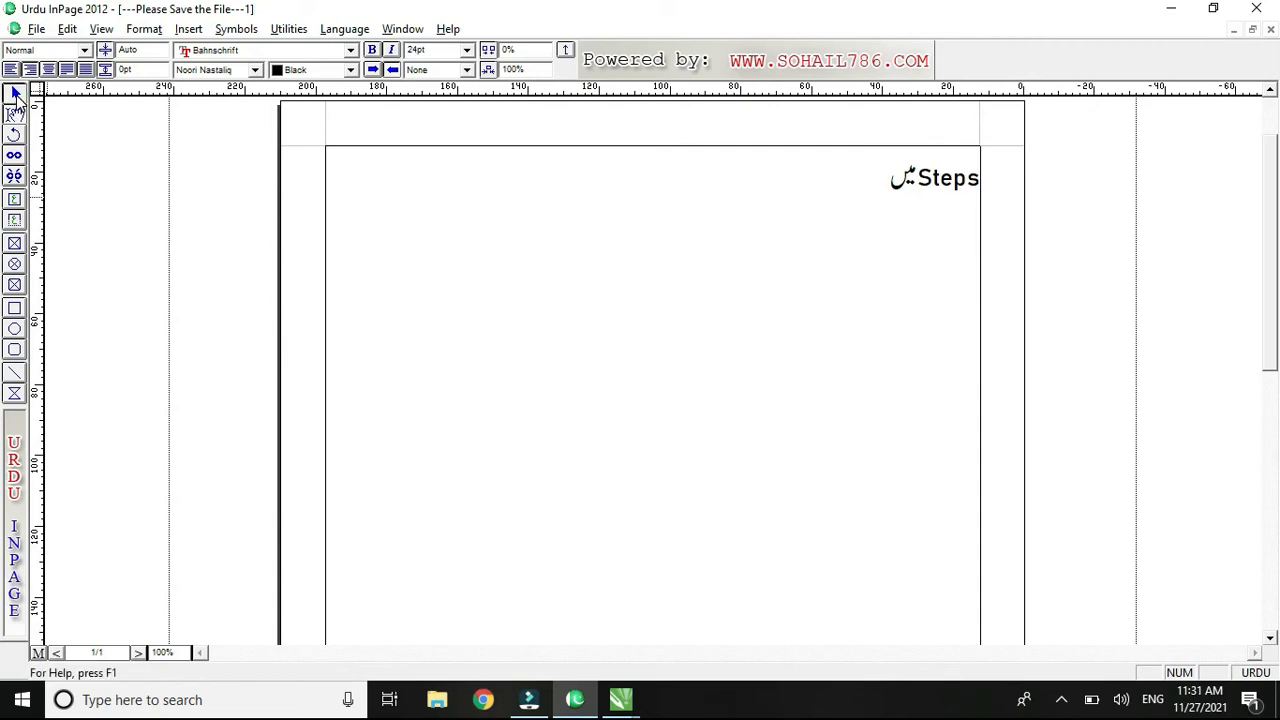
left_click(14, 113)
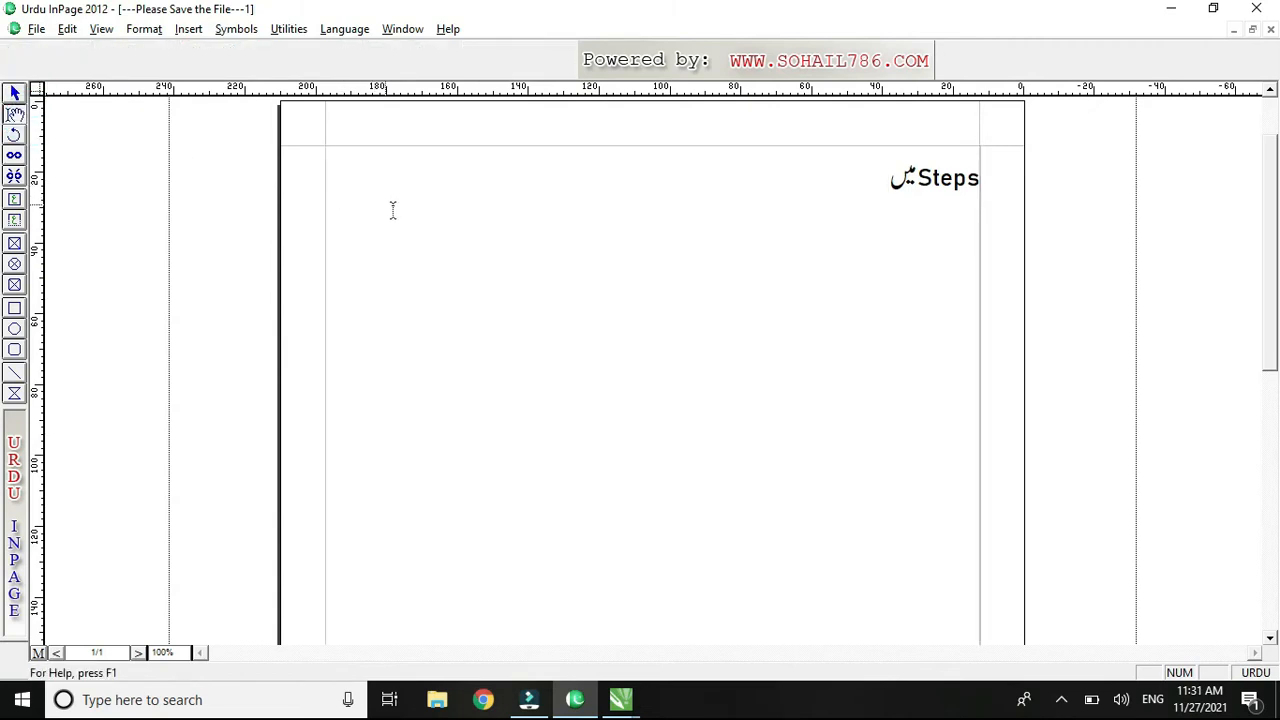
Copy the whole text box containing "Steps میں" as an object.
left_click(16, 93)
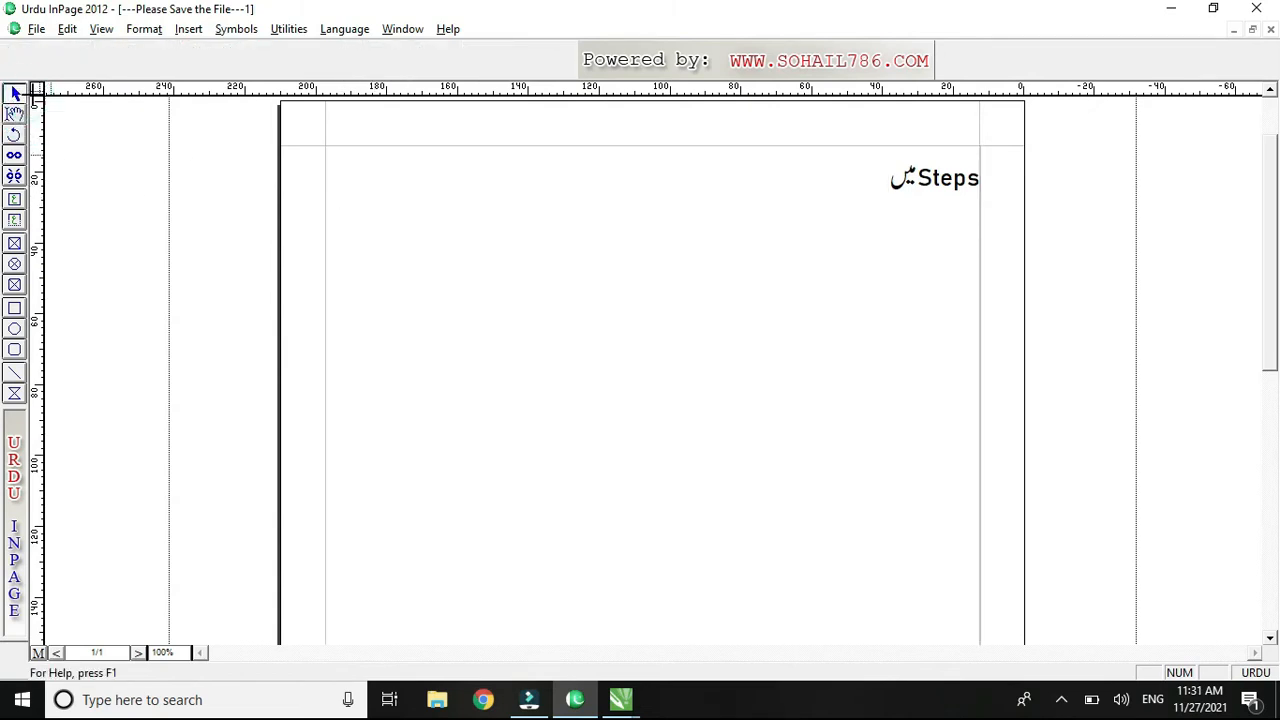
left_click(875, 220)
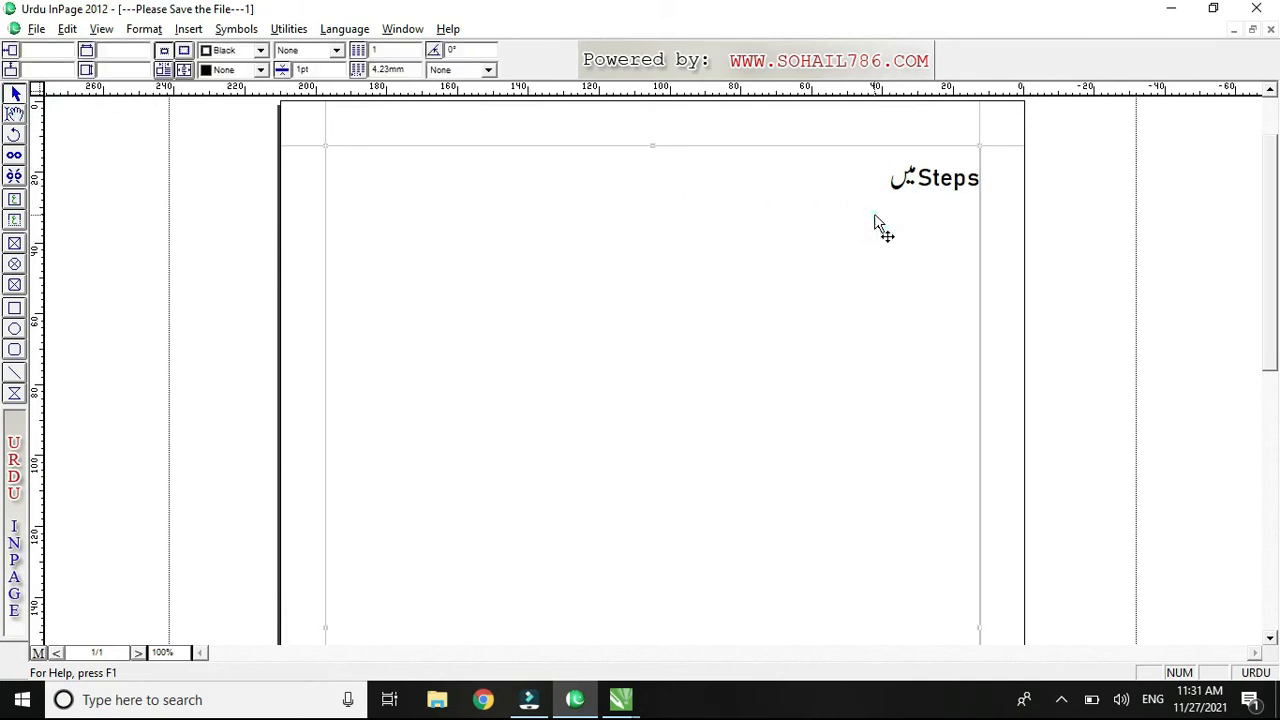
right_click(875, 220)
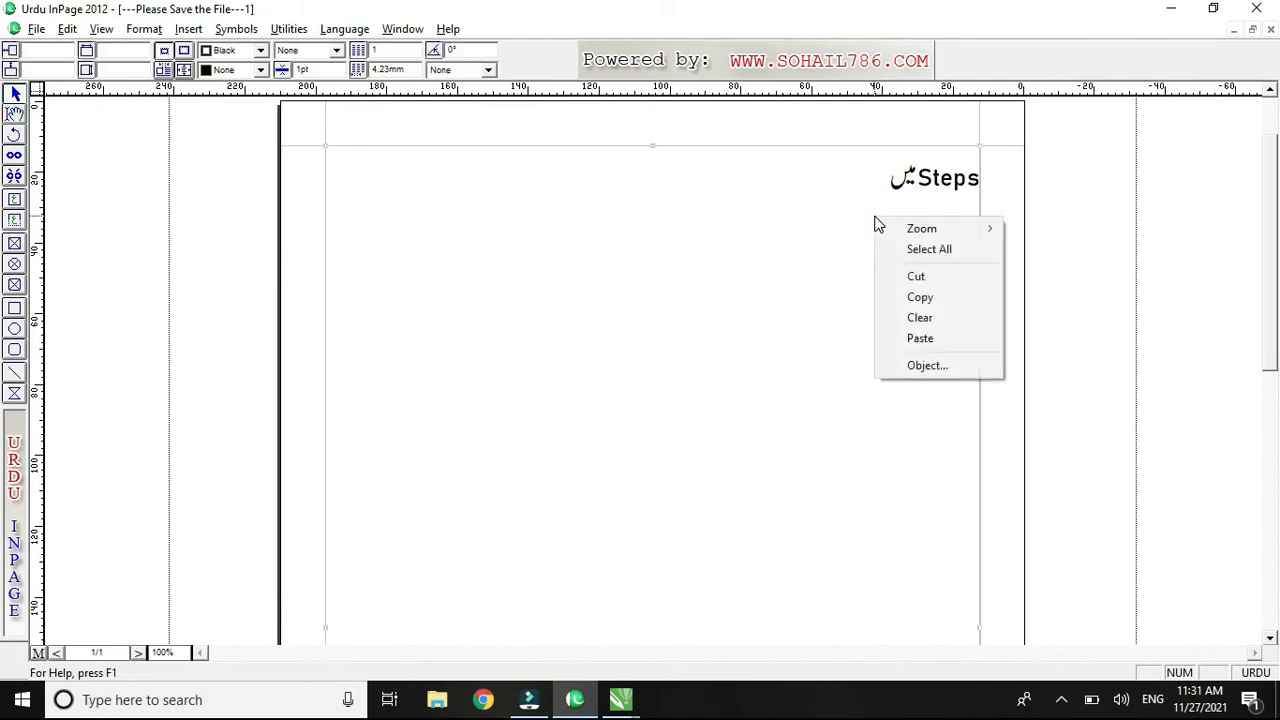
left_click(921, 298)
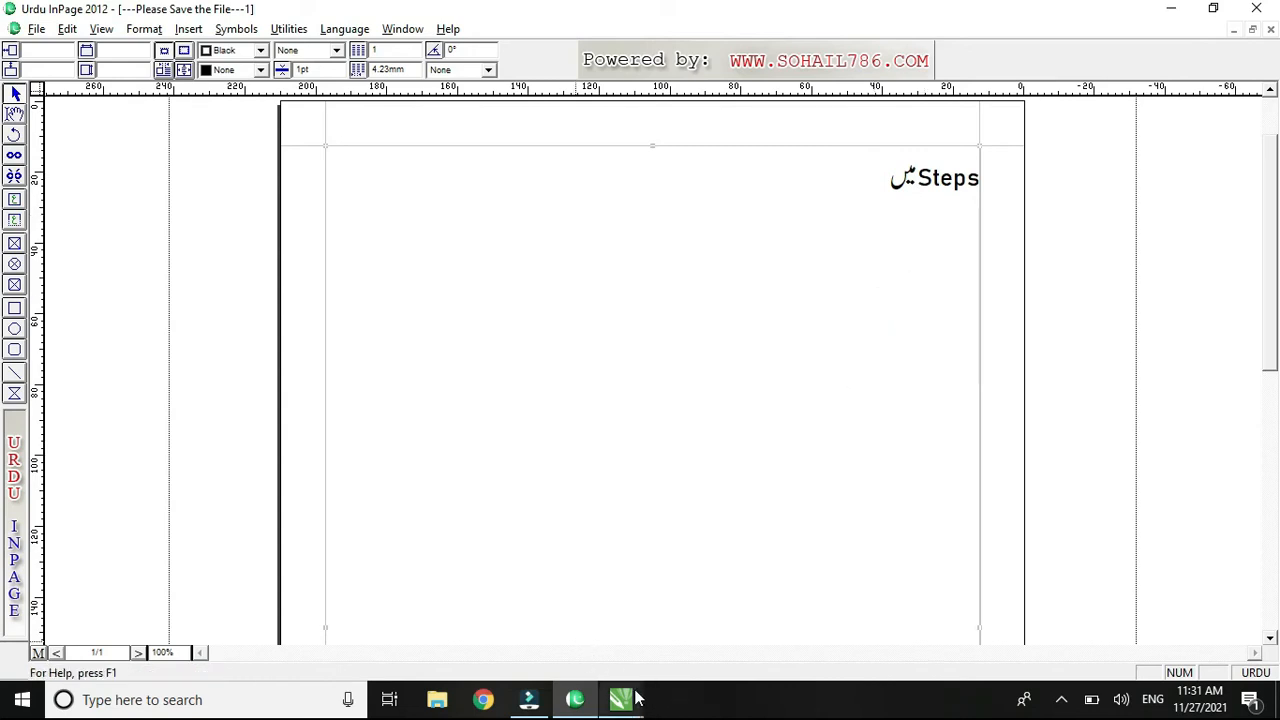
Switch to the Untitled-1 drawing in CorelDRAW and paste the copied "Steps میں" text with nothing else selected.
mouse_move(630, 692)
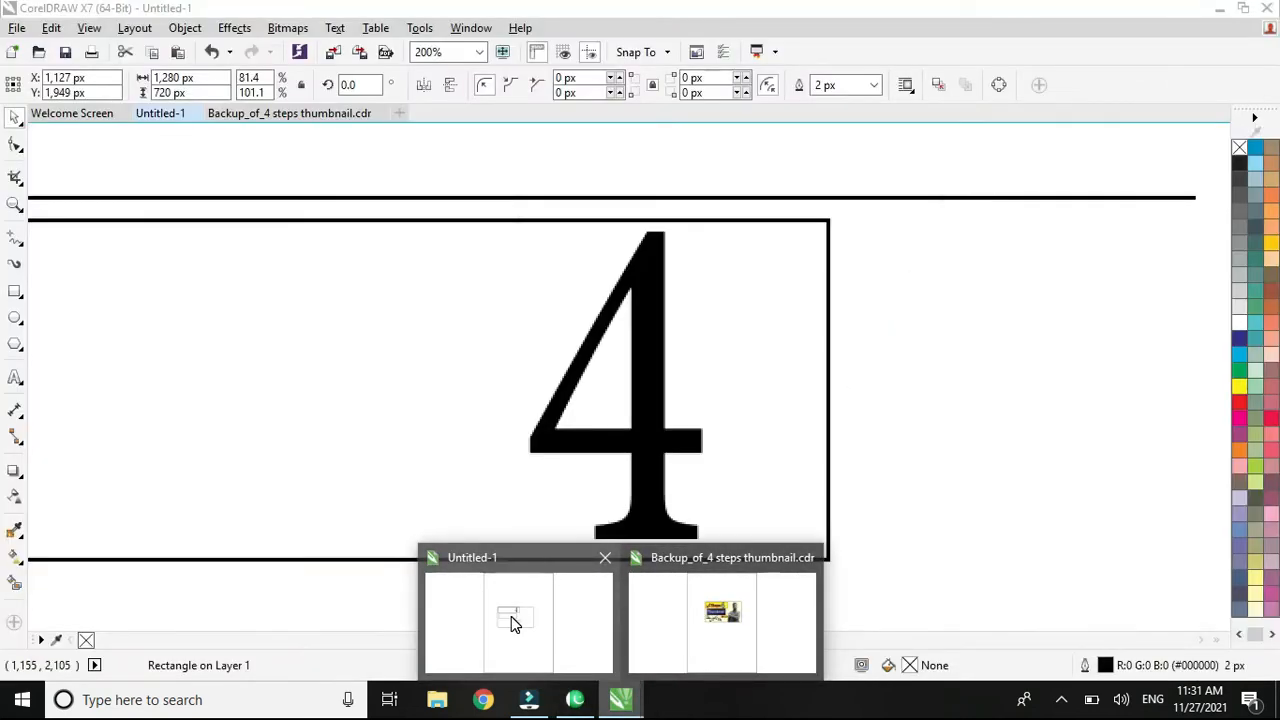
left_click(511, 616)
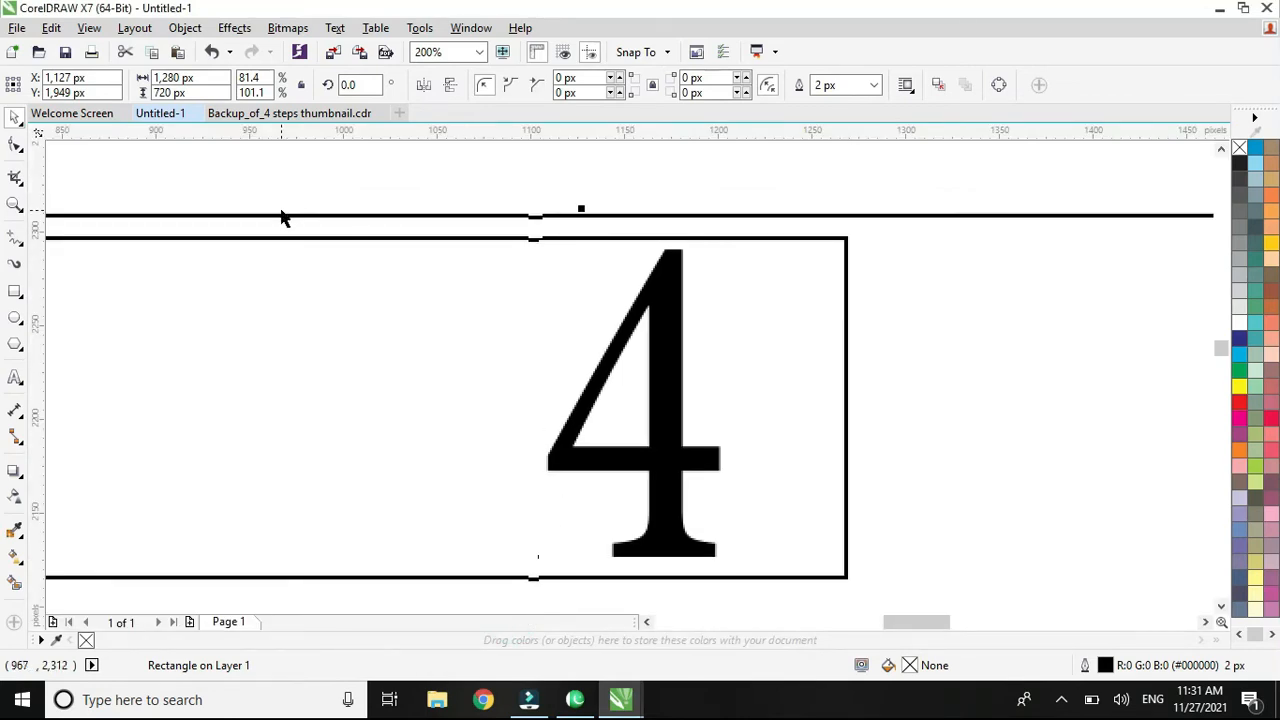
key("F4")
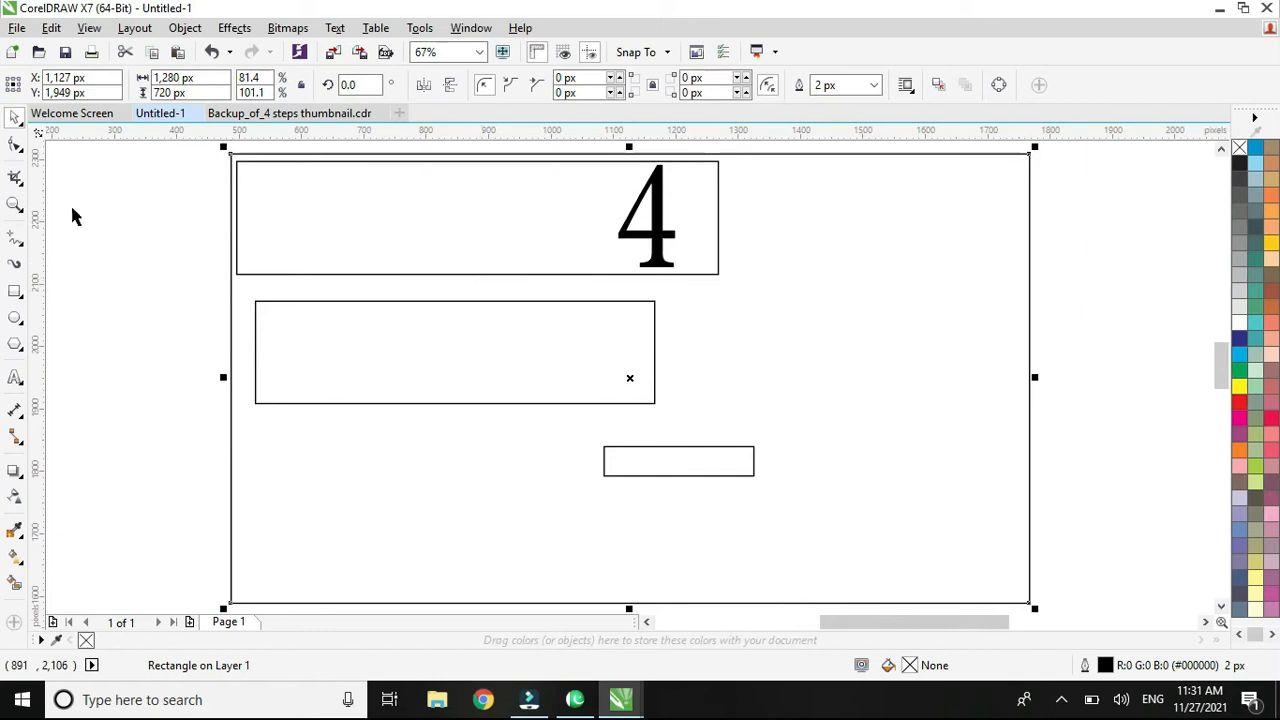
left_click(95, 184)
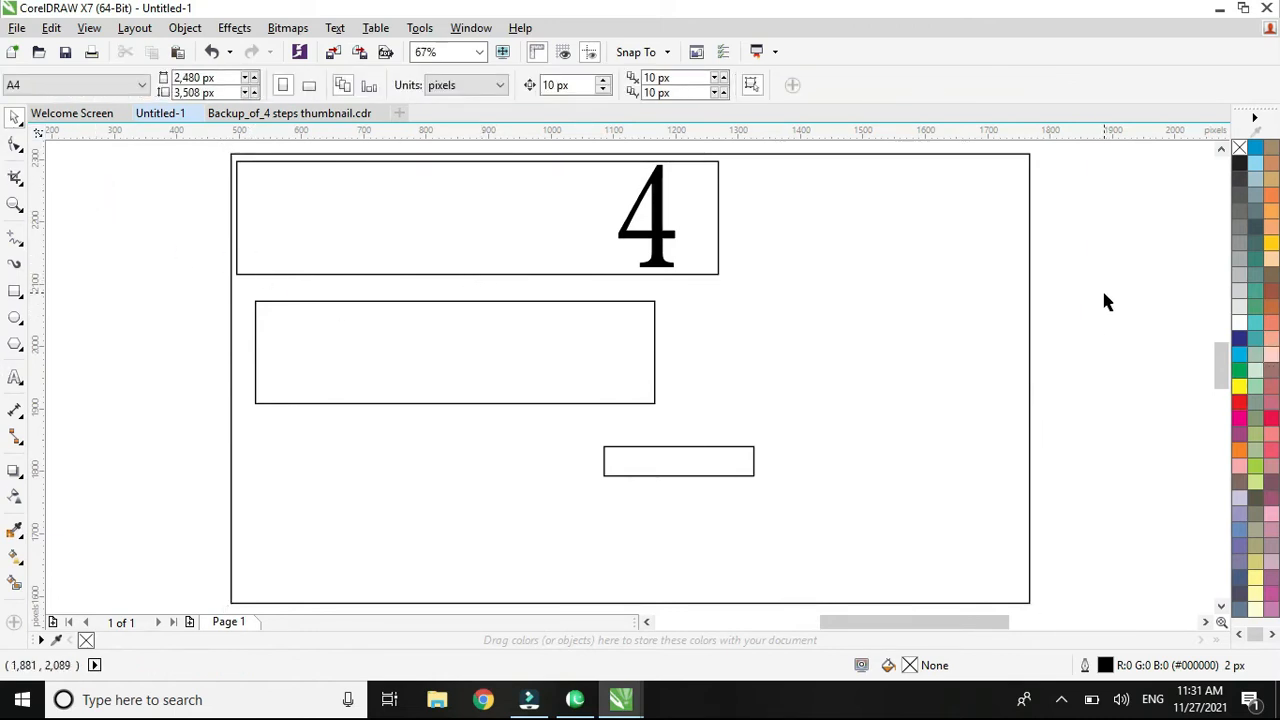
key("ctrl+v")
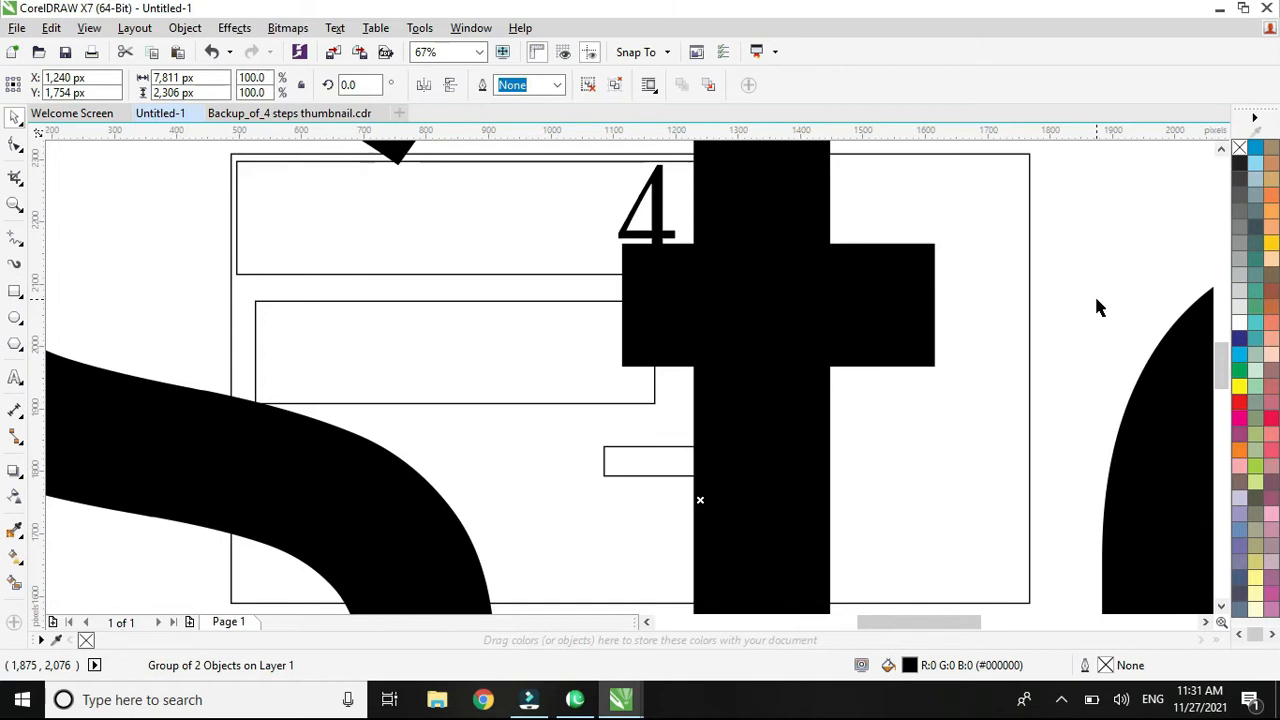
Scale the pasted "Steps میں" group down to about 908 × 268 px and move it over the upper rectangle.
key("shift+F2")
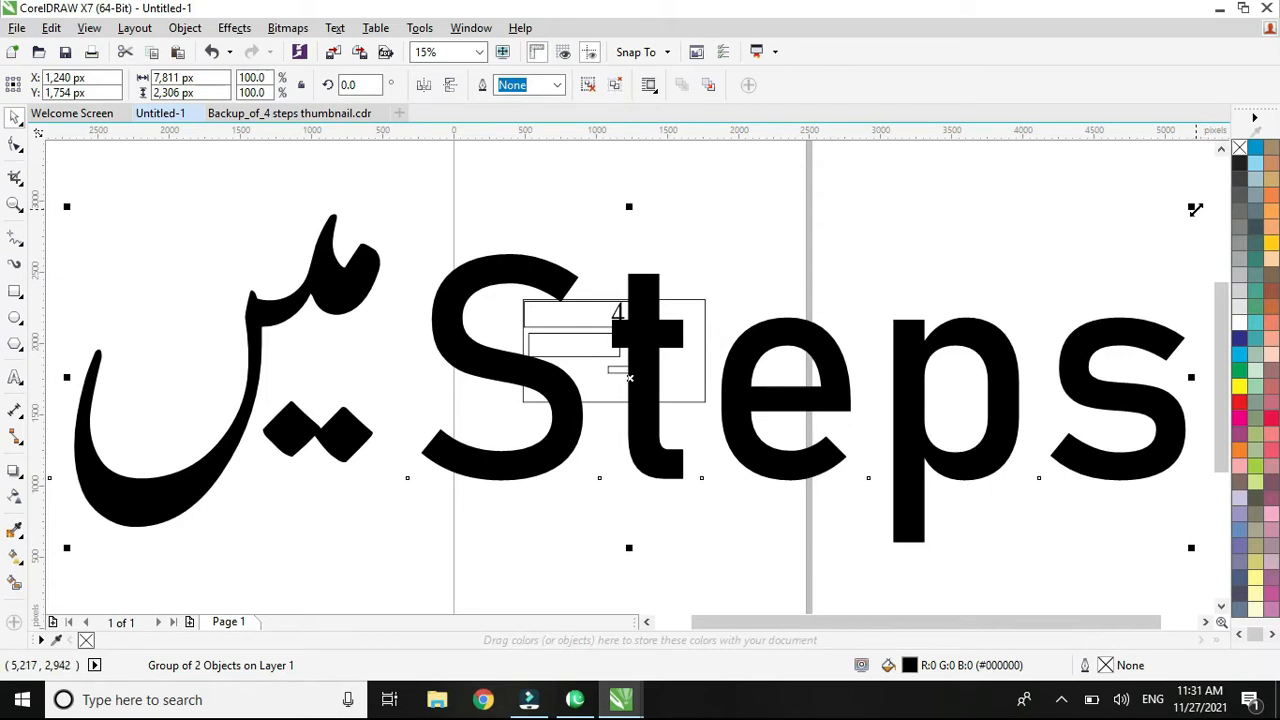
left_click_drag(1195, 208, 786, 326)
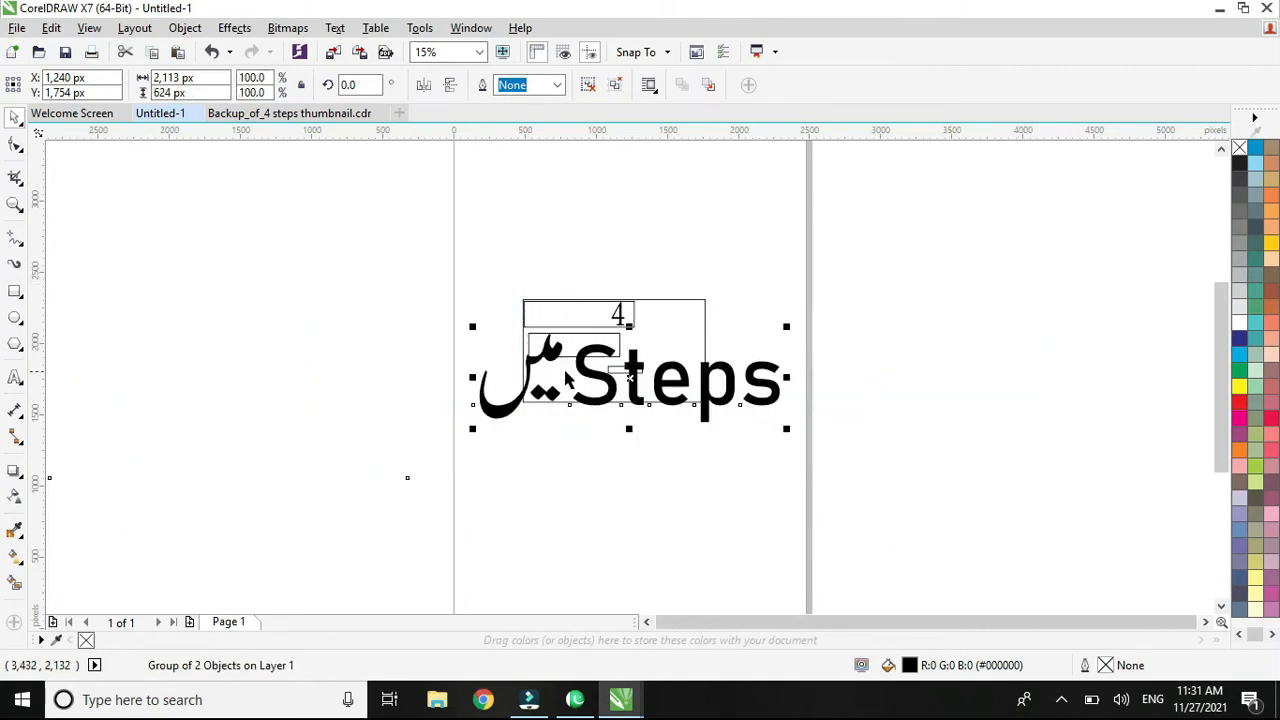
left_click(578, 316)
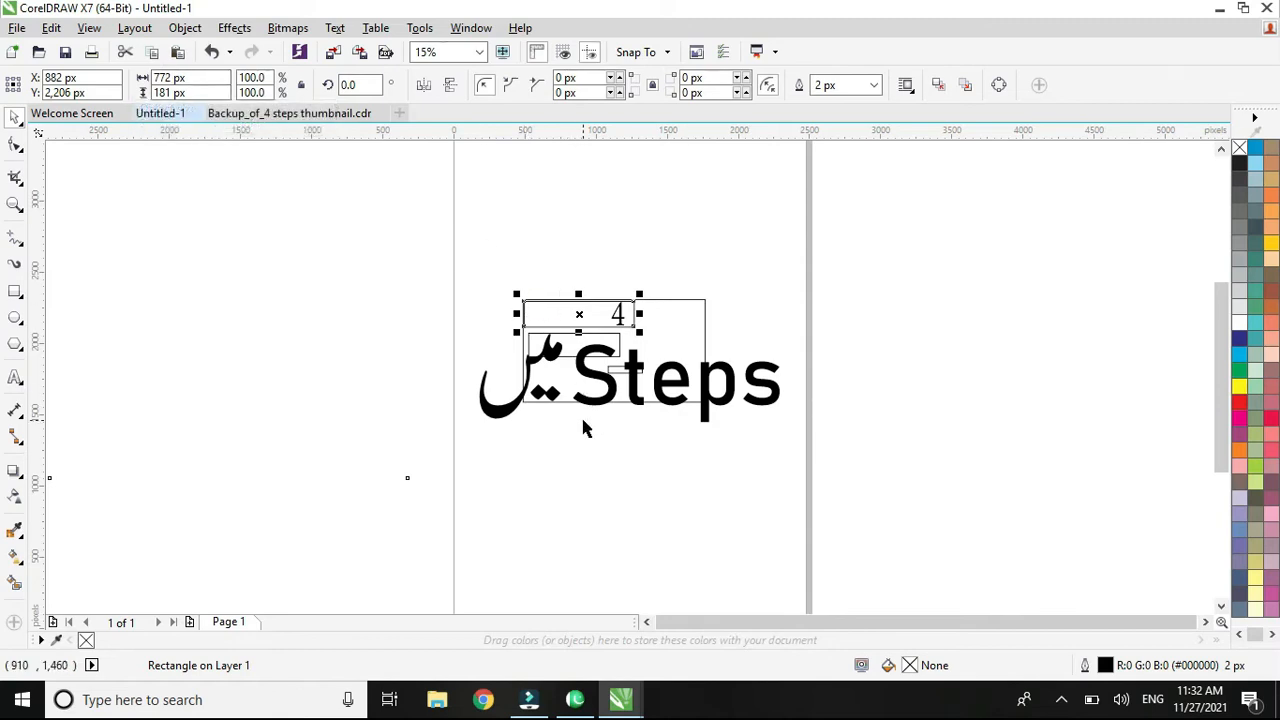
left_click(782, 390)
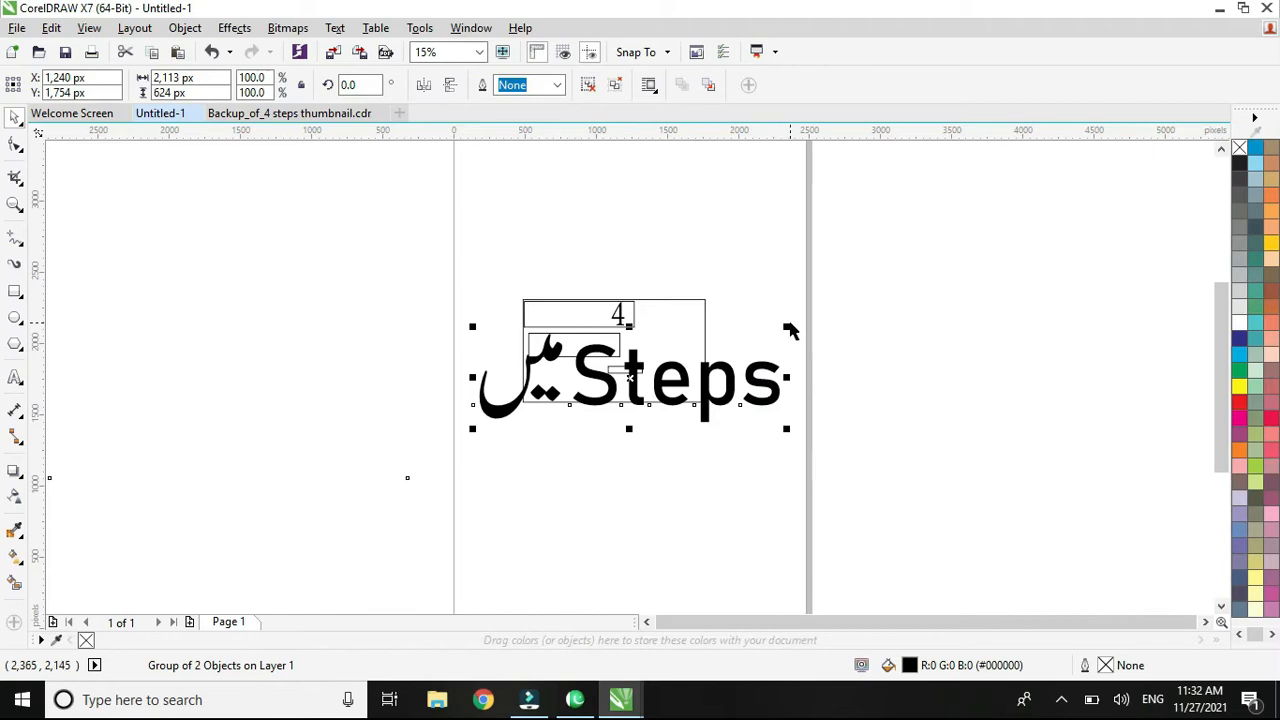
left_click_drag(786, 327, 618, 378)
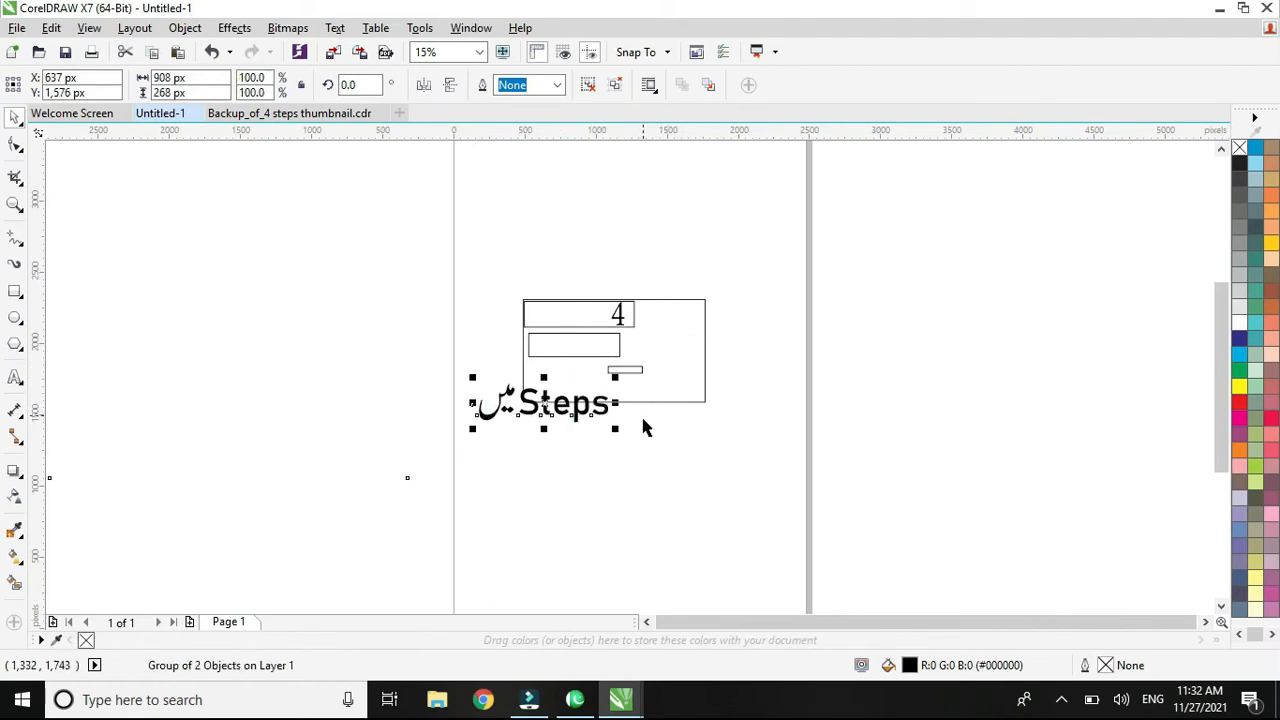
left_click_drag(551, 409, 578, 324)
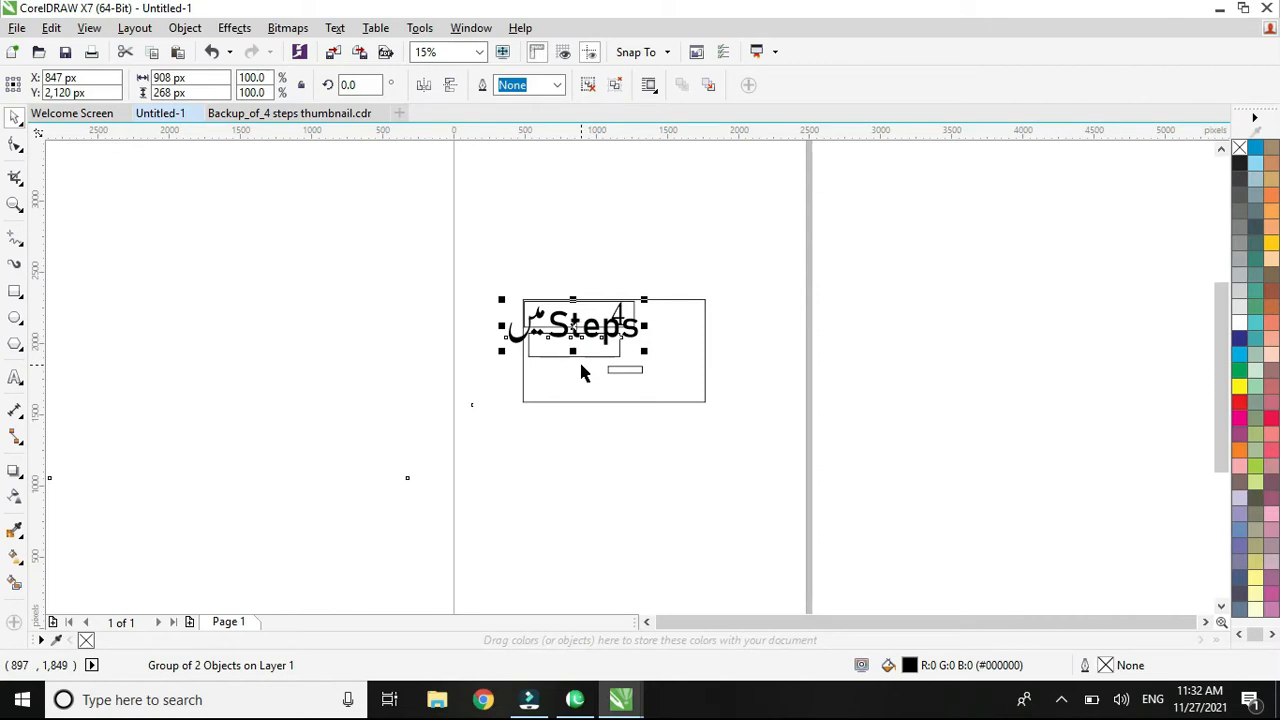
Shrink the "Steps میں" group to about 526 px wide and fit it inside the upper rectangle, just left of the 4.
key("shift+F4")
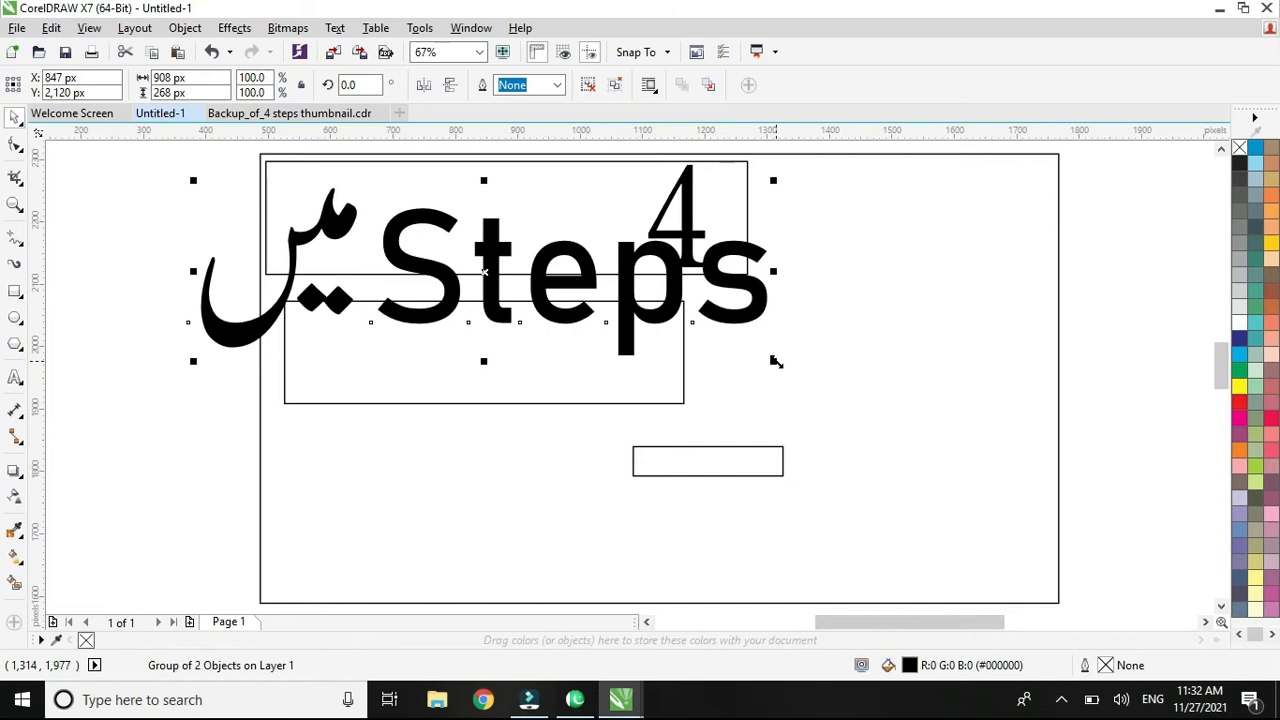
left_click_drag(776, 362, 725, 325)
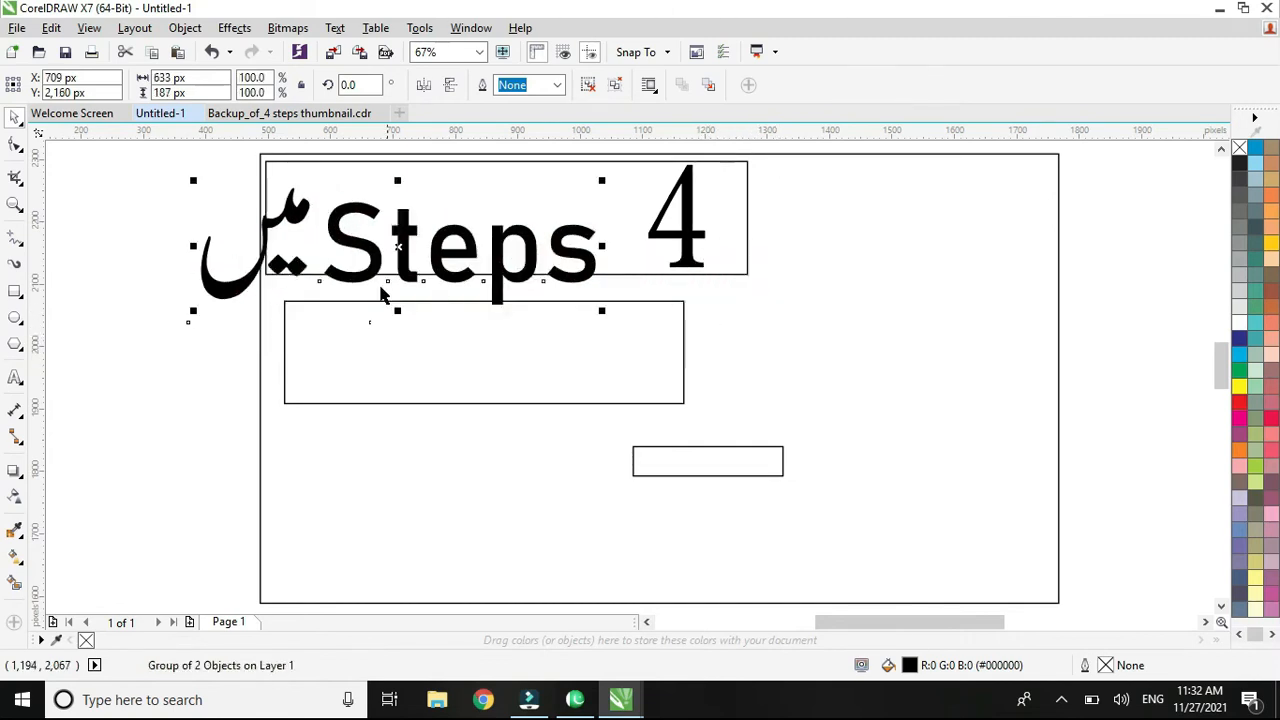
left_click_drag(600, 181, 524, 208)
left_click_drag(368, 253, 461, 250)
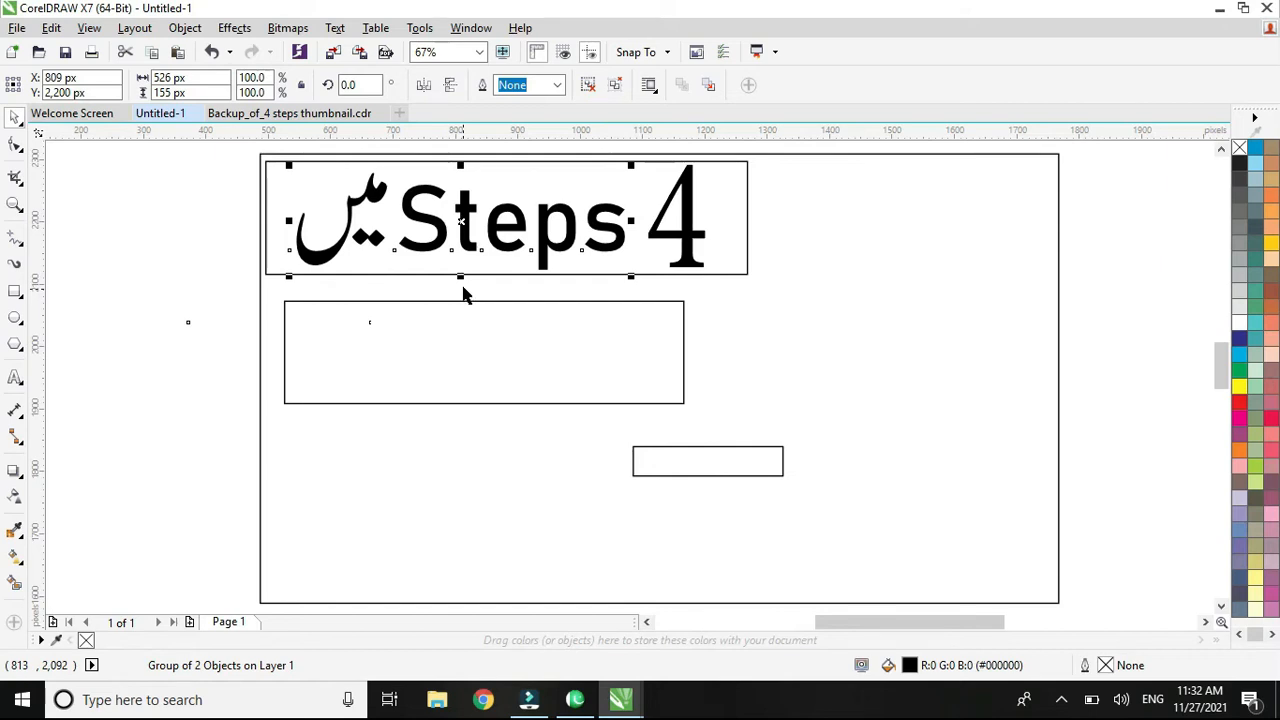
left_click_drag(461, 278, 460, 274)
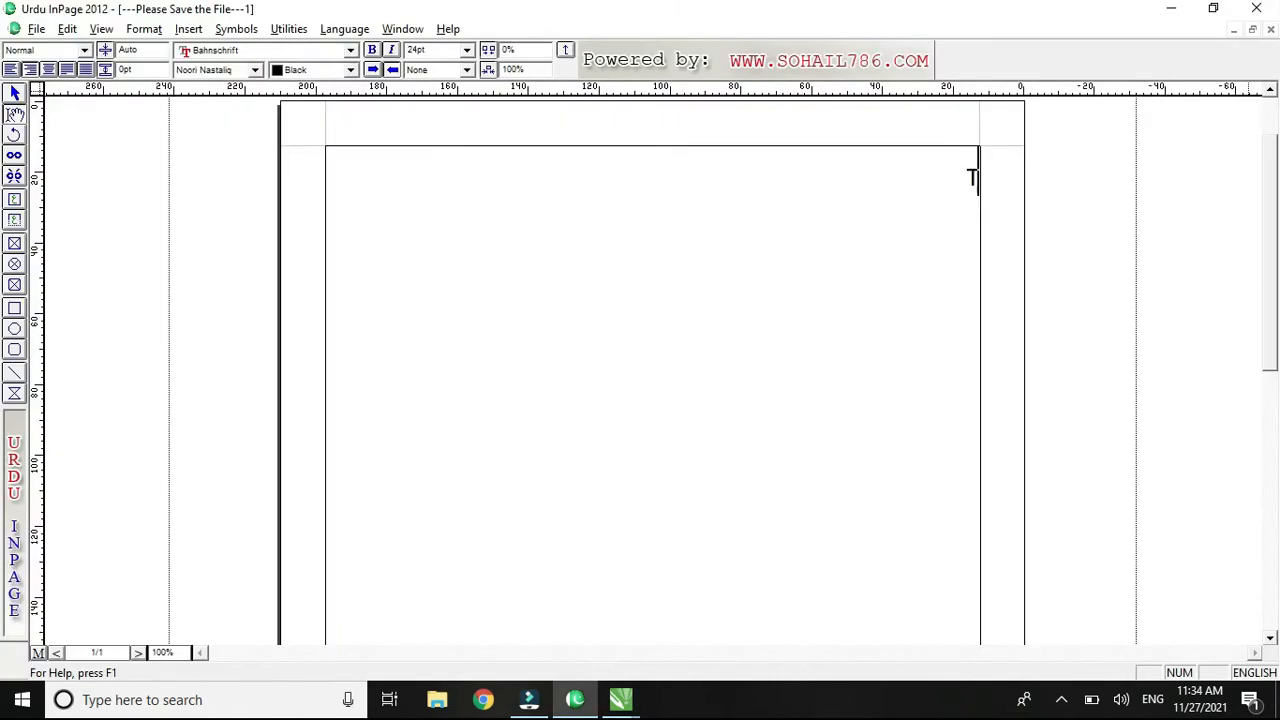
Complete the English word "Thumbnail" in the InPage text box.
type("humbnail")
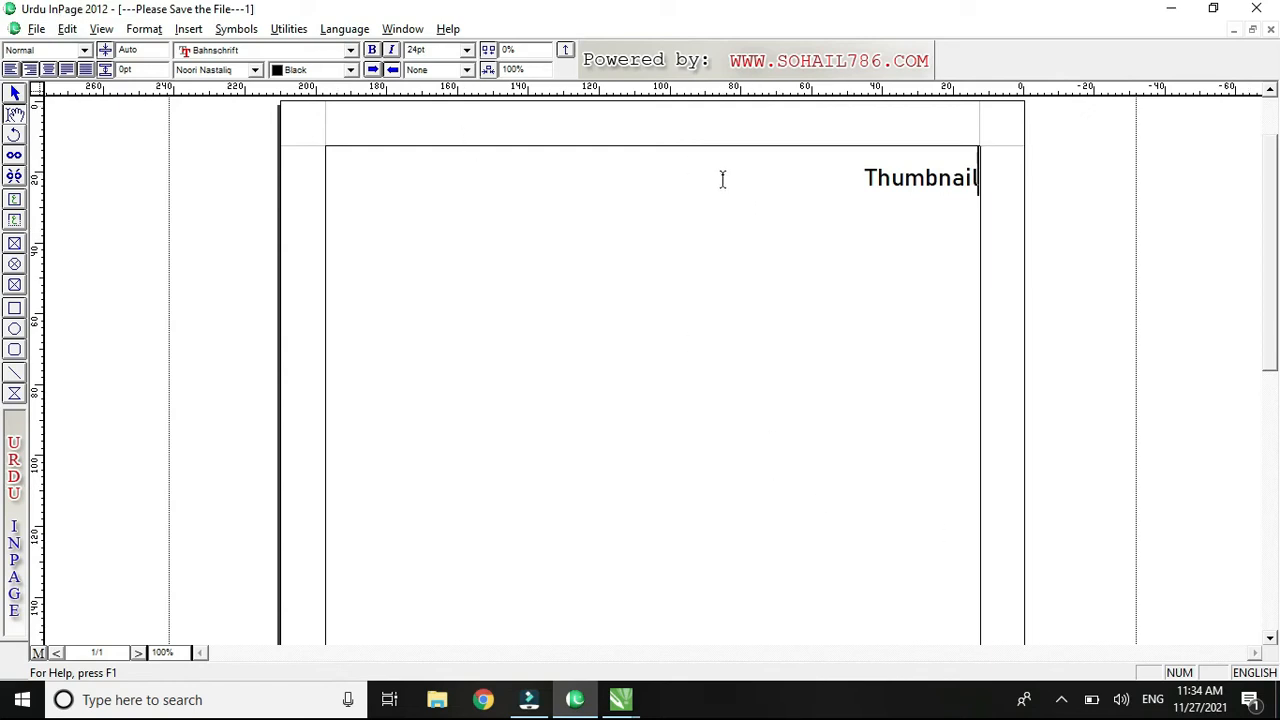
Try light, condensed and semibold Bahnschrift variants on the word "Thumbnail" and return it to plain Bahnschrift.
double_click(864, 177)
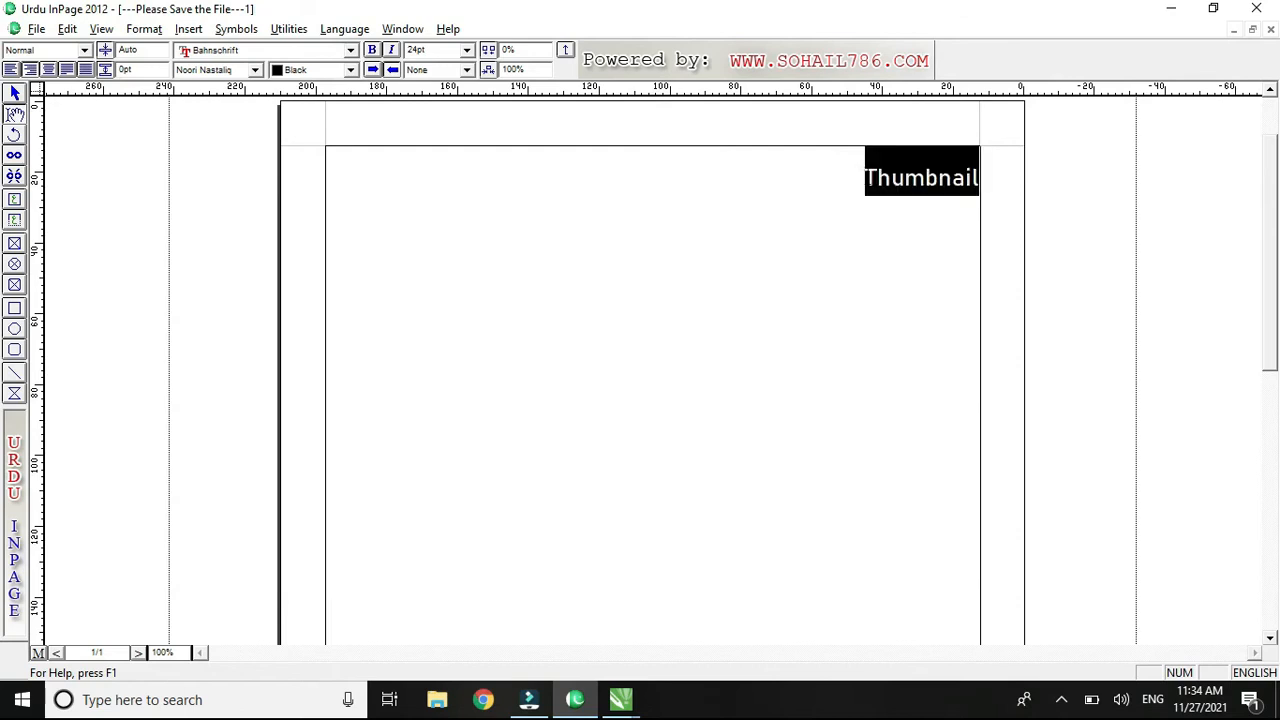
scroll(205, 57, "down", 2)
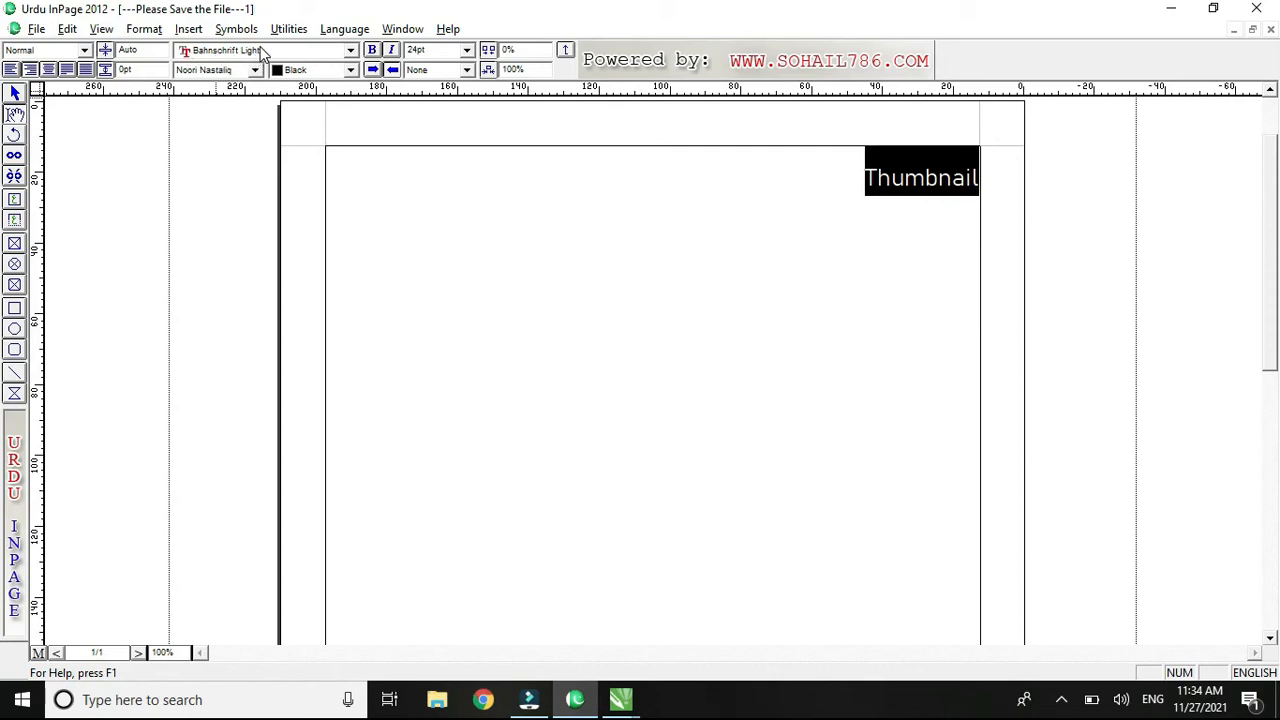
scroll(262, 53, "down", 1)
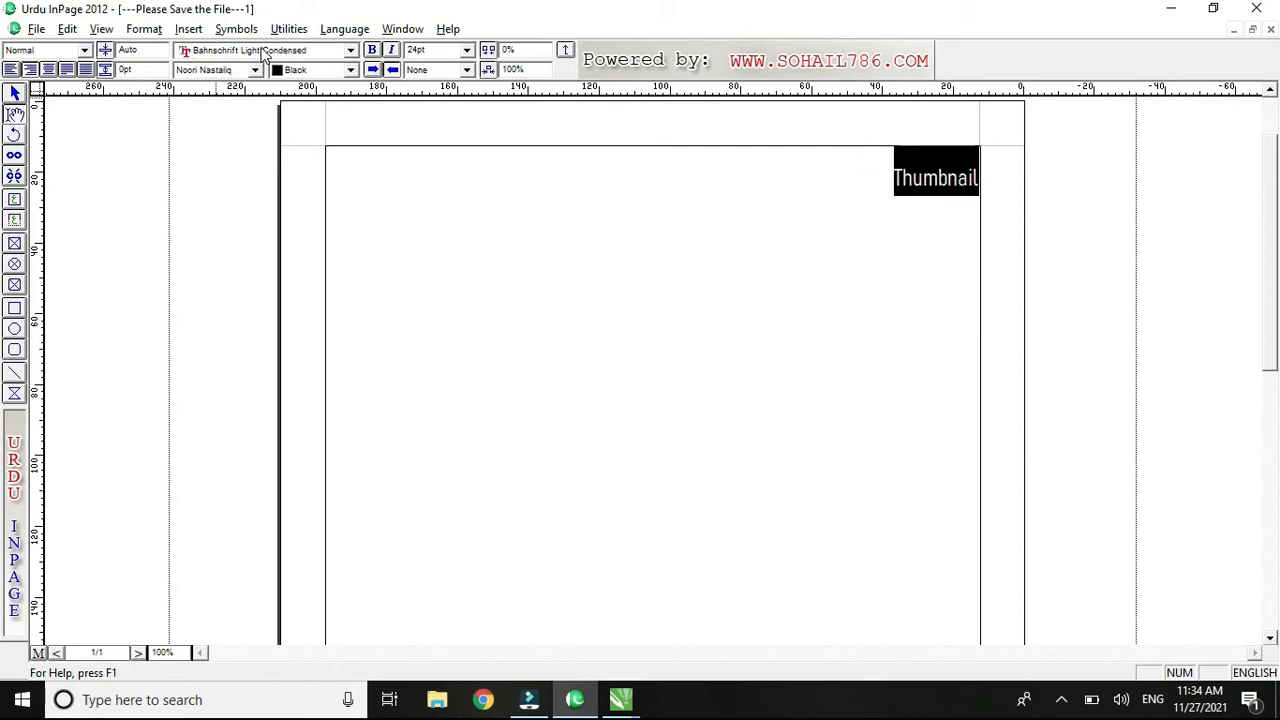
scroll(263, 56, "down", 2)
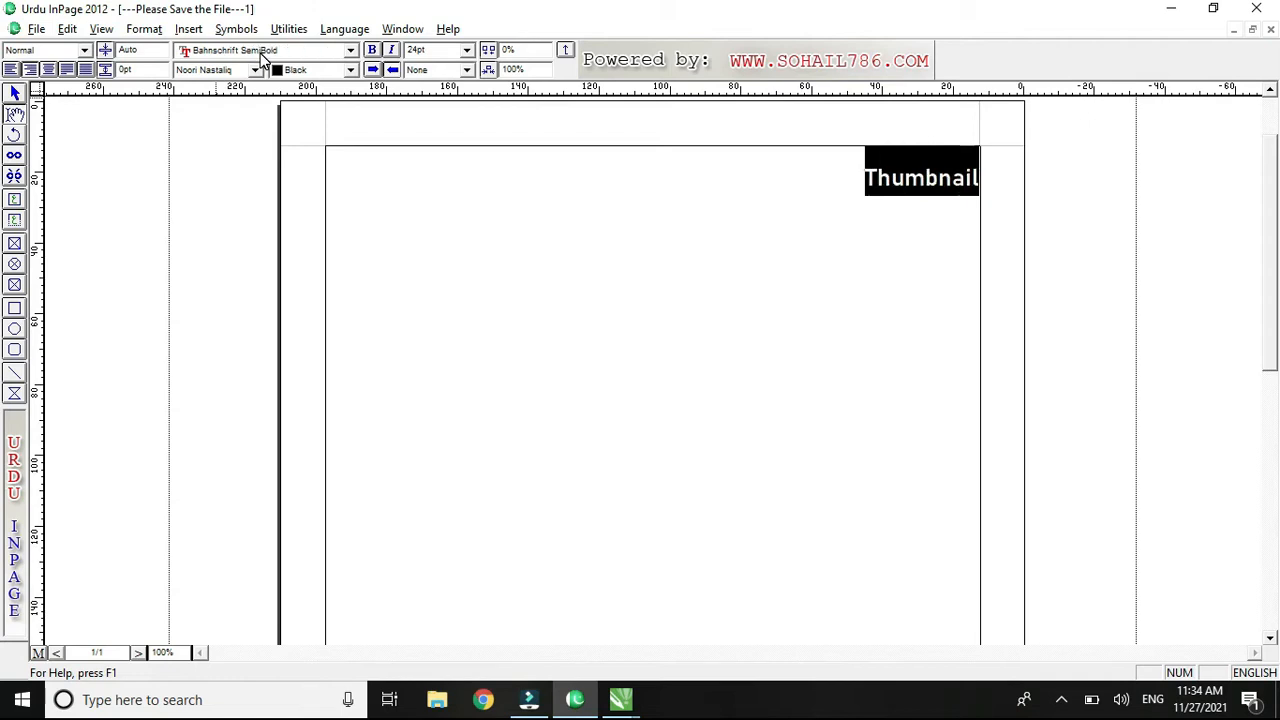
scroll(263, 56, "down", 1)
scroll(263, 56, "down", 1)
scroll(263, 56, "down", 1)
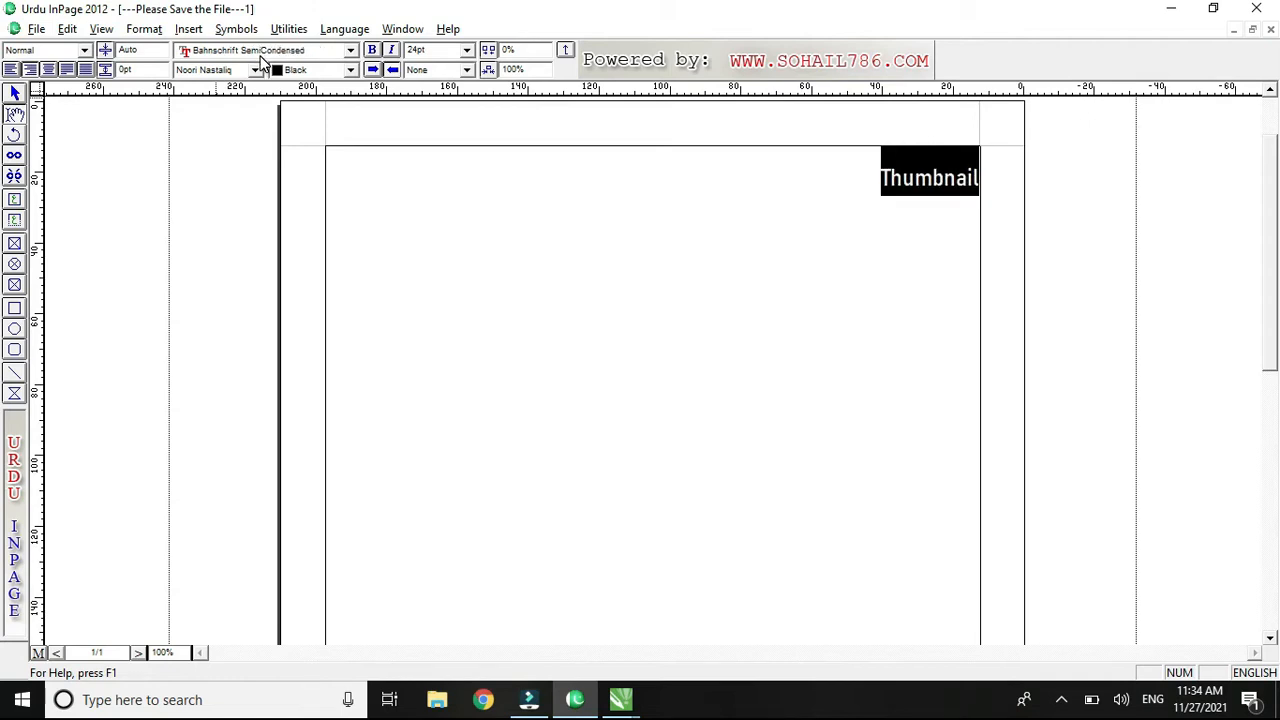
scroll(263, 60, "up", 2)
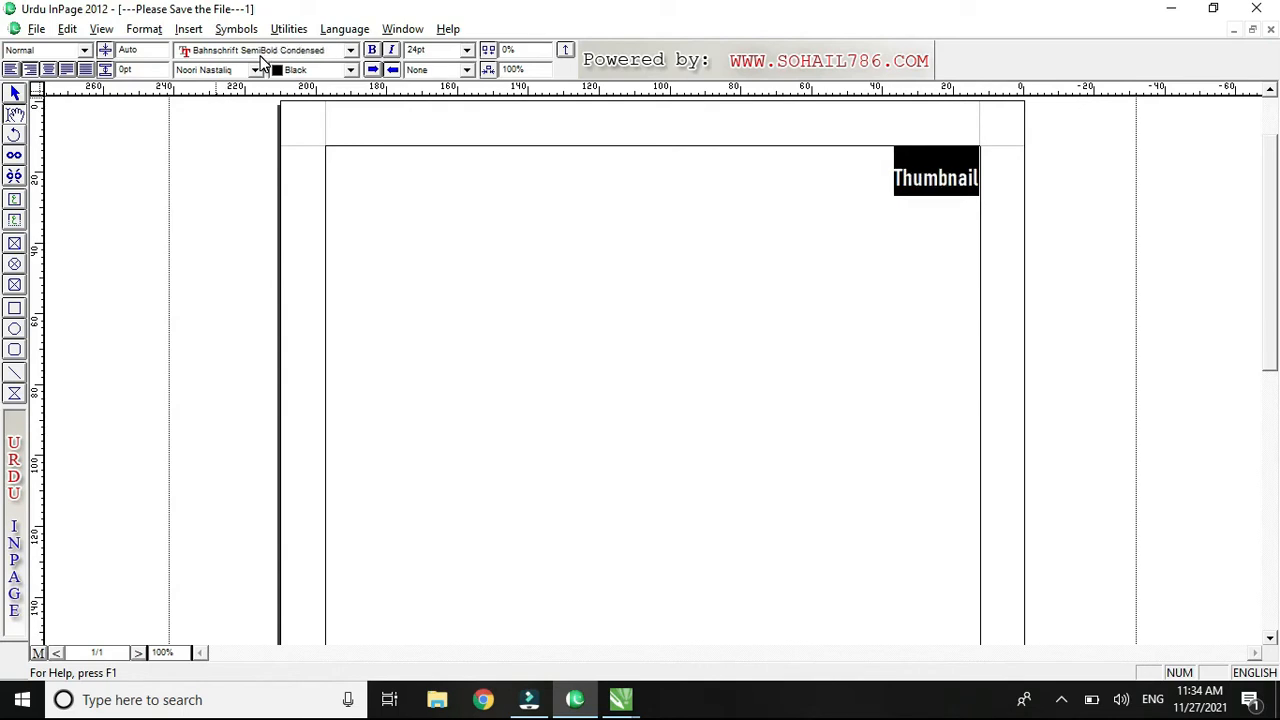
left_click(260, 55)
left_click(261, 52)
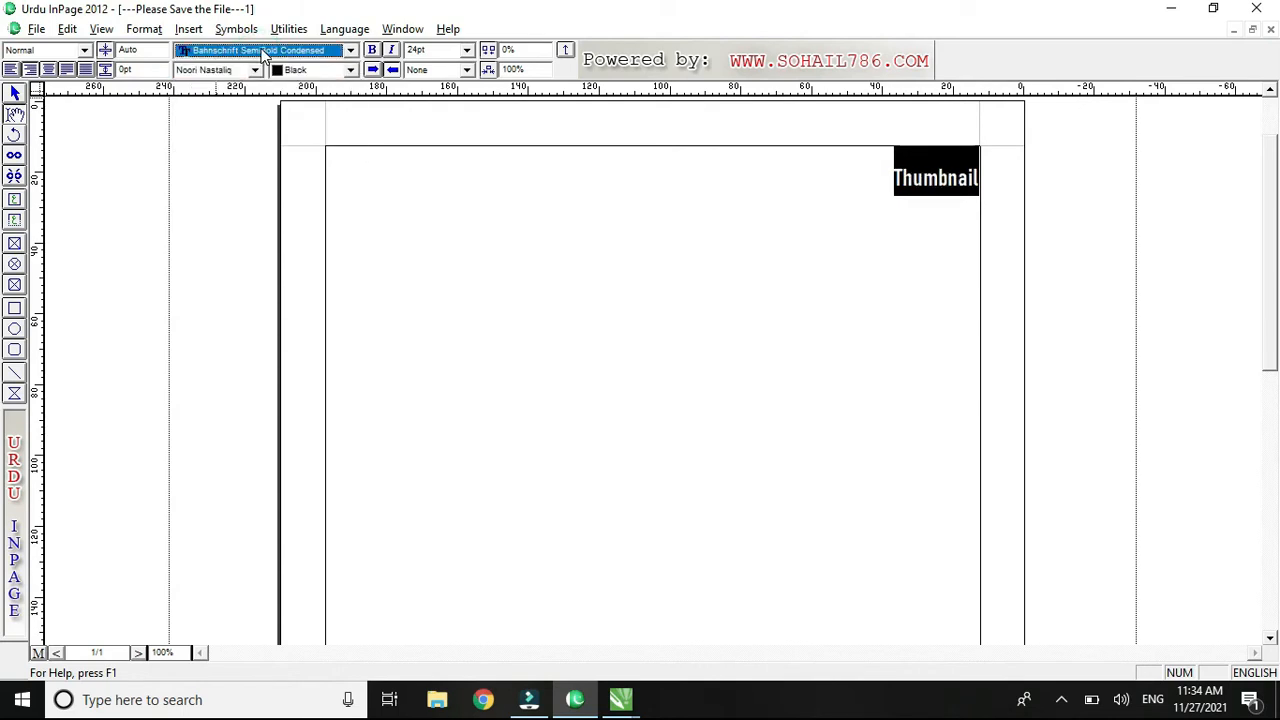
scroll(263, 52, "up", 6)
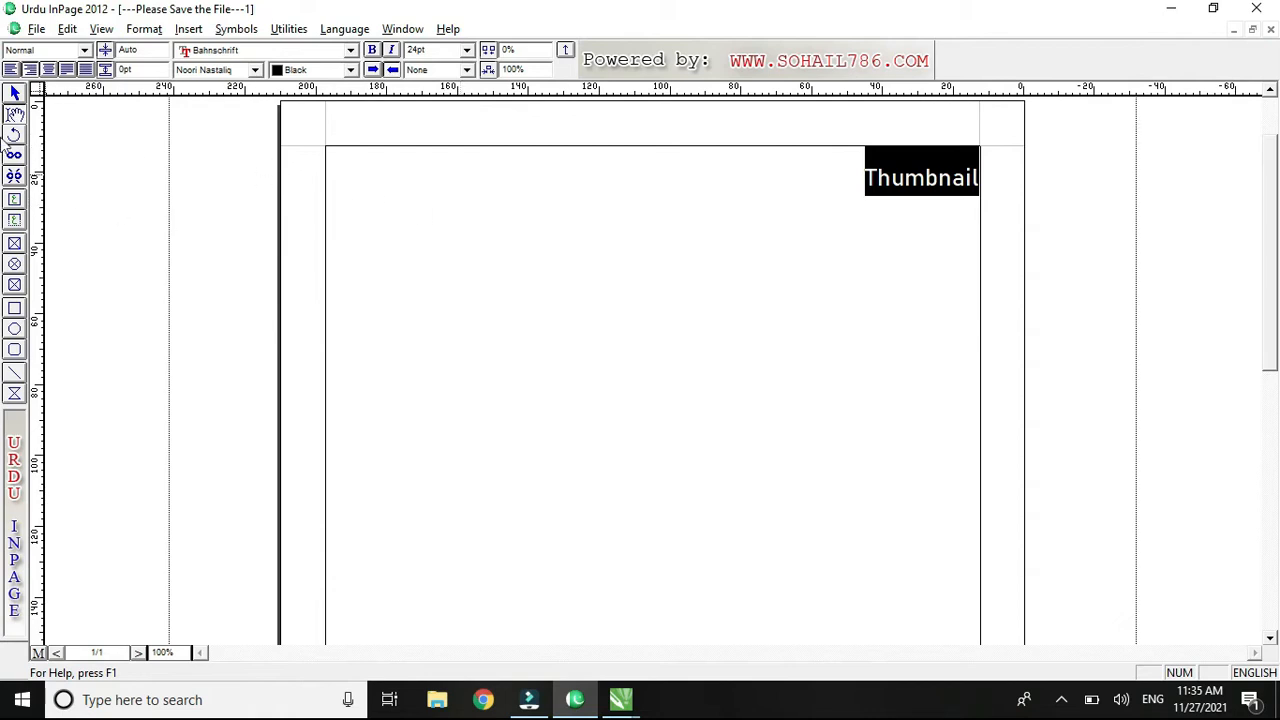
Copy the whole text box containing "Thumbnail" as an object.
left_click(14, 99)
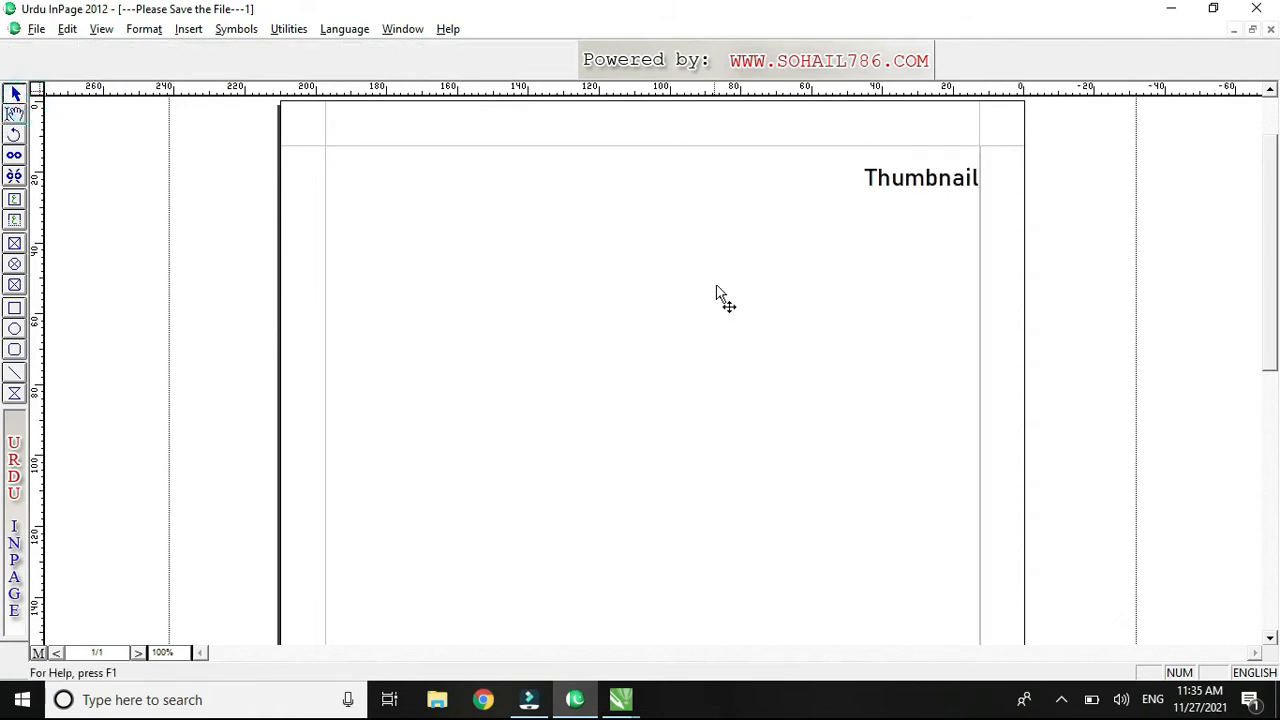
left_click(933, 229)
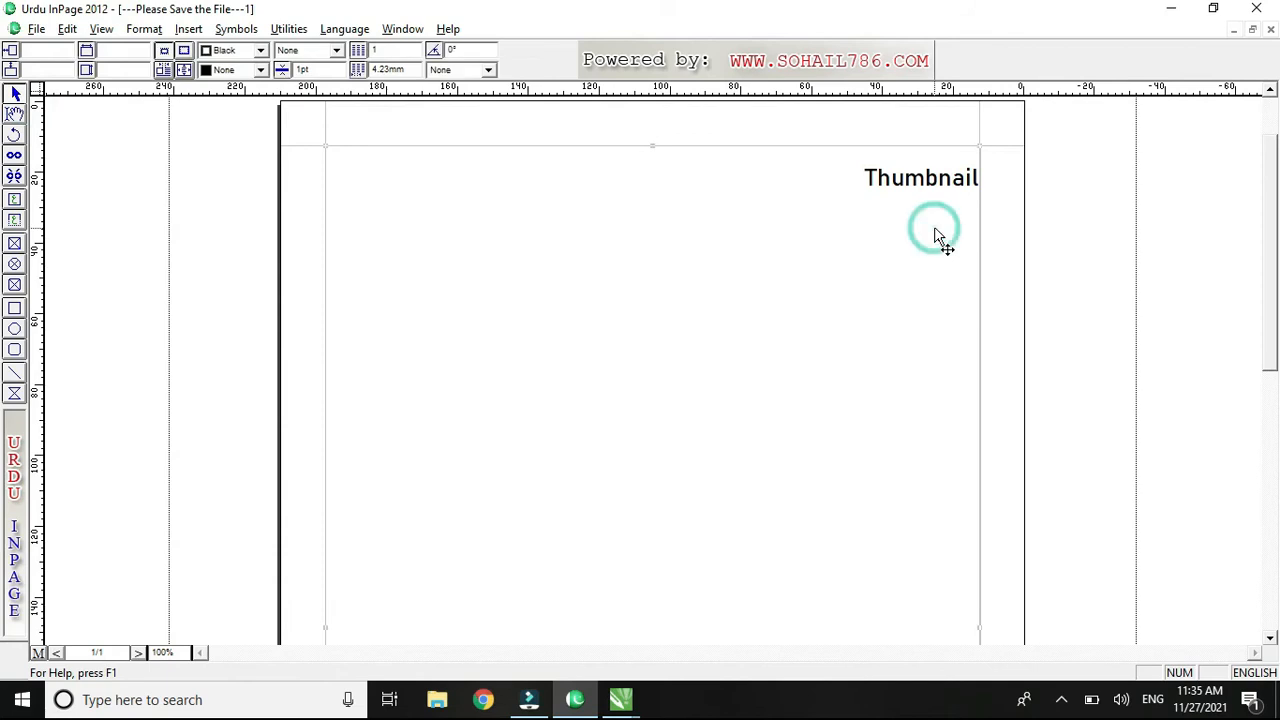
left_click(712, 333)
right_click(831, 262)
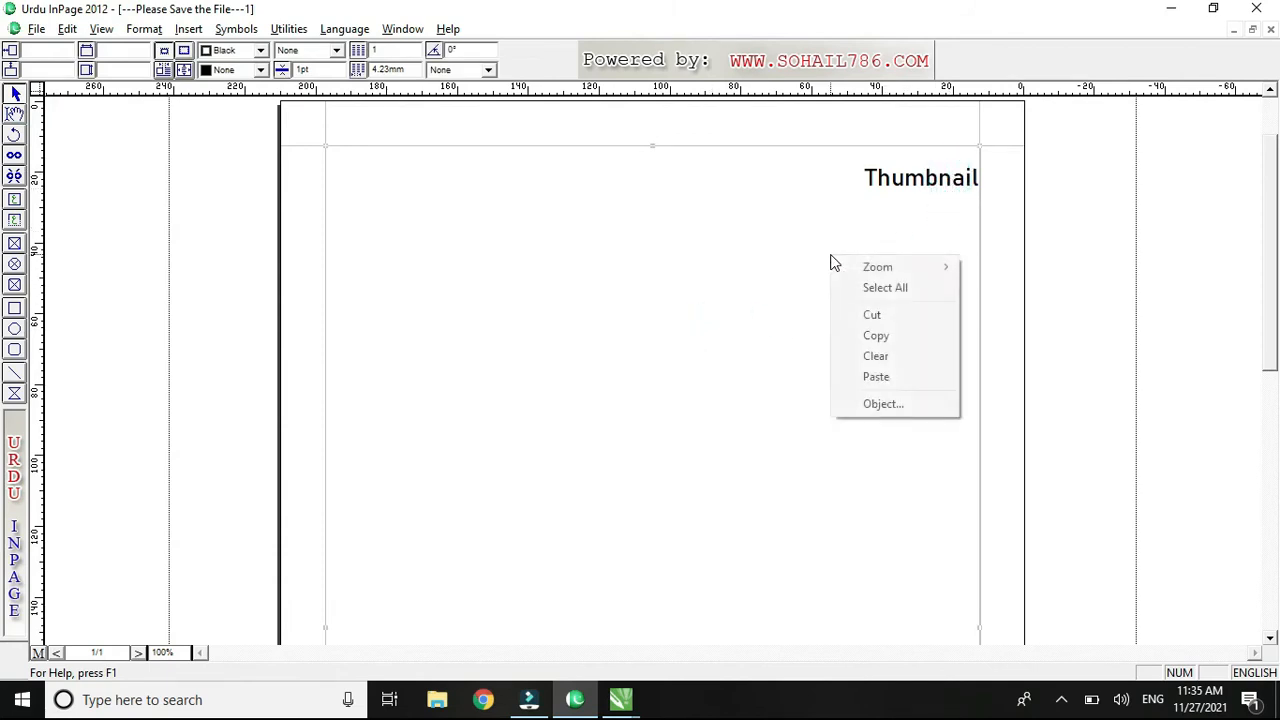
left_click(840, 343)
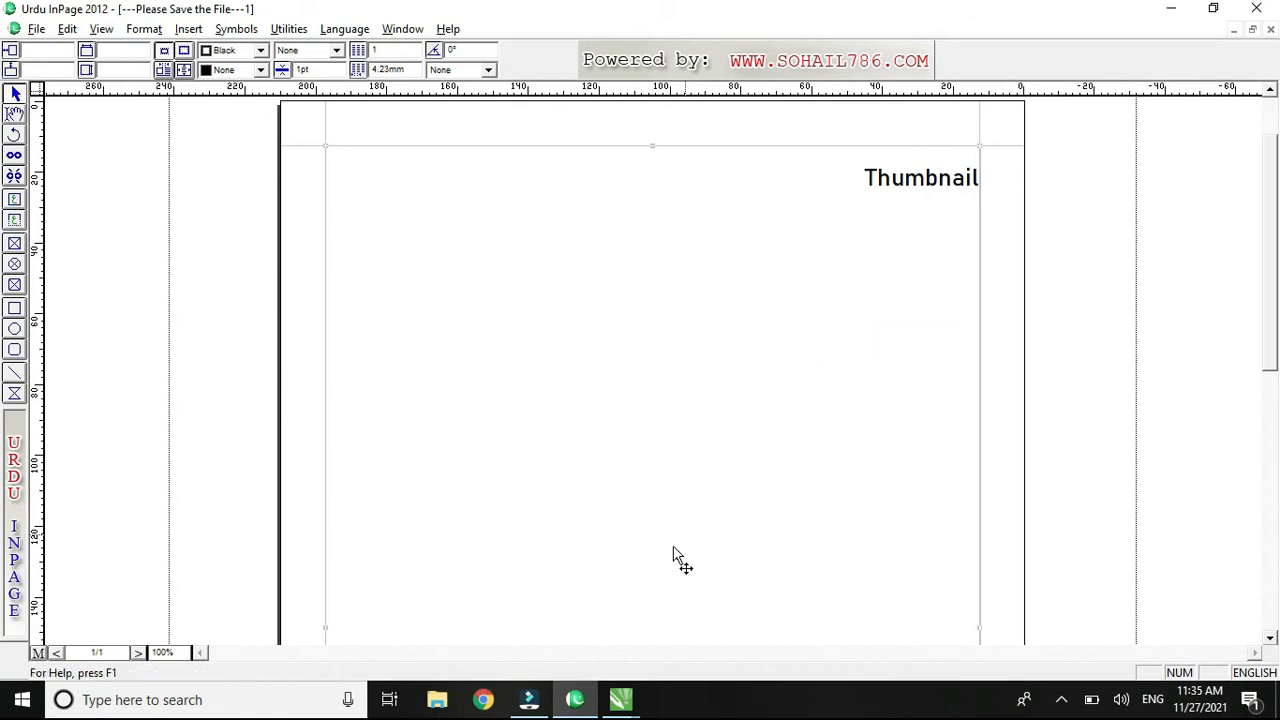
Switch to the Untitled-1 drawing in CorelDRAW and paste the copied "Thumbnail" text.
left_click(638, 700)
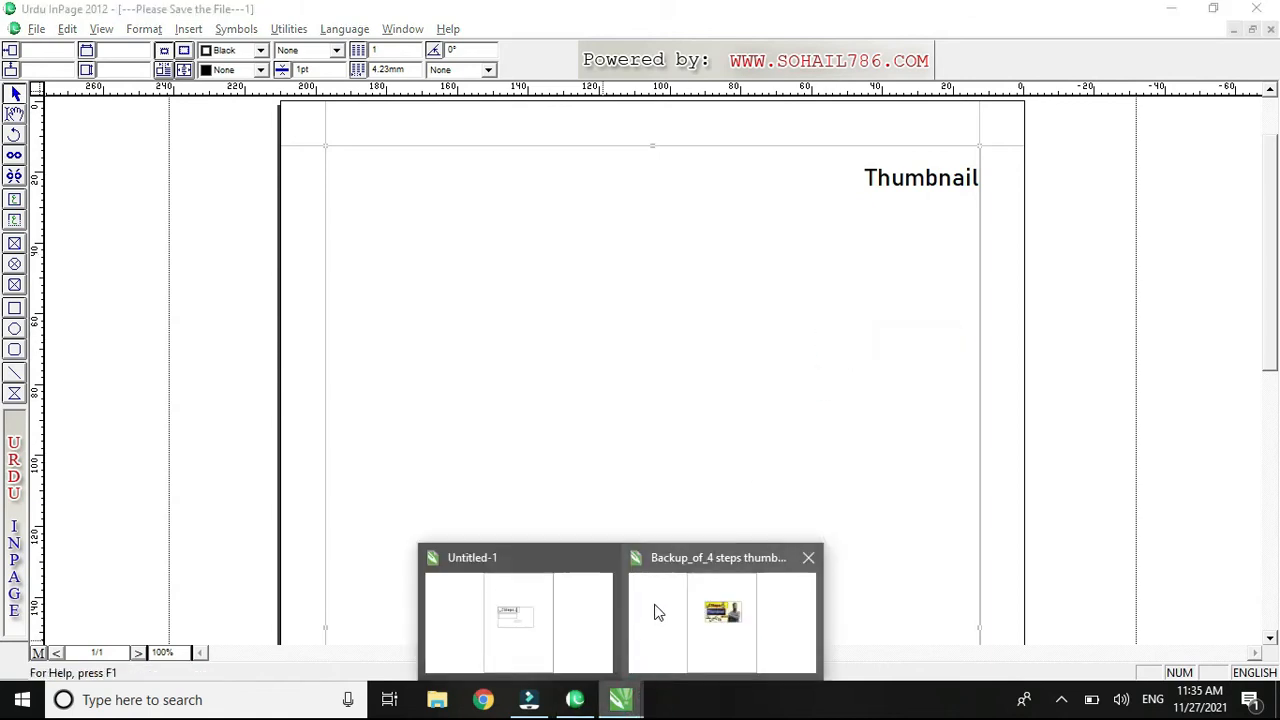
left_click(577, 598)
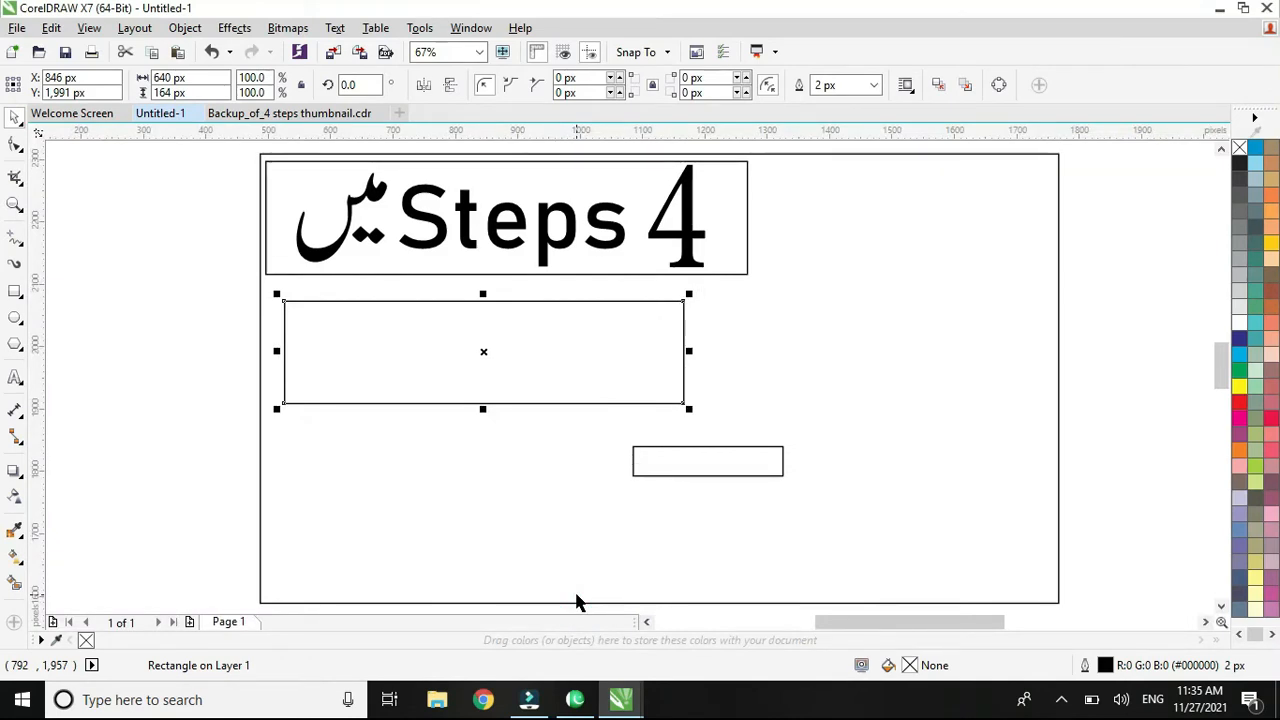
key("ctrl+v")
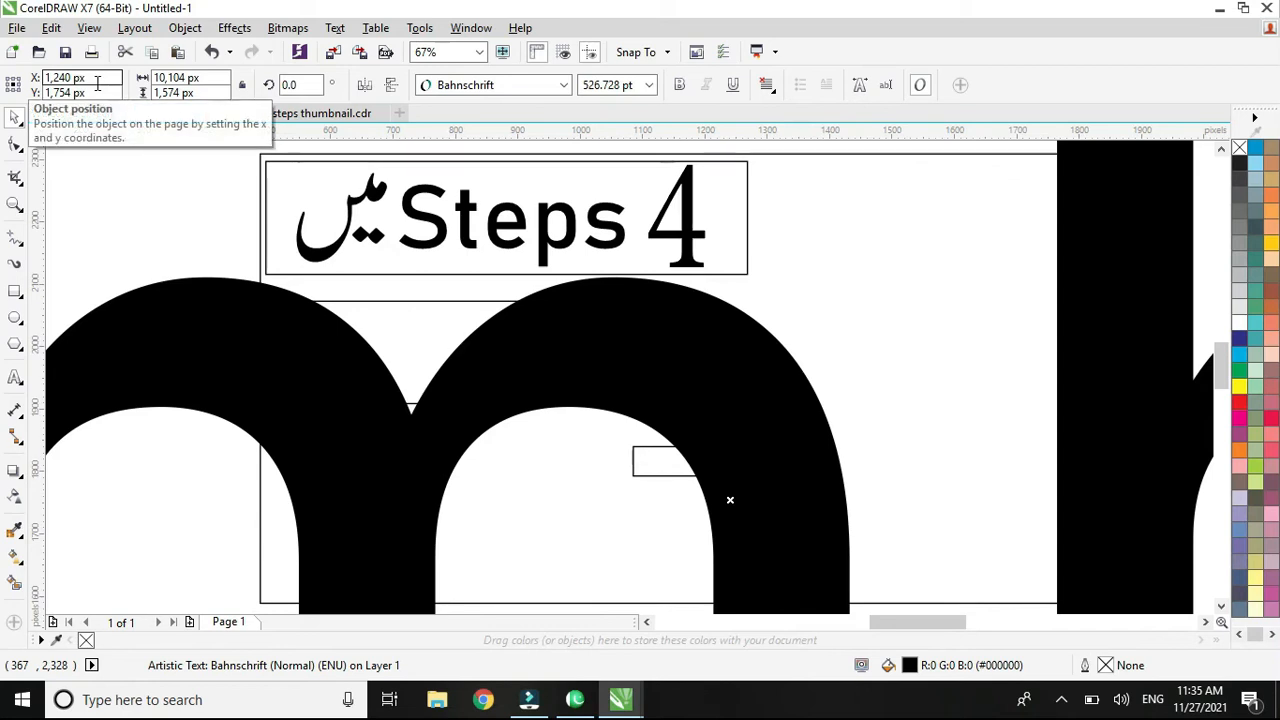
Scale the pasted "Thumbnail" text down until it fits within the 1280 × 720 px frame.
key("shift+F2")
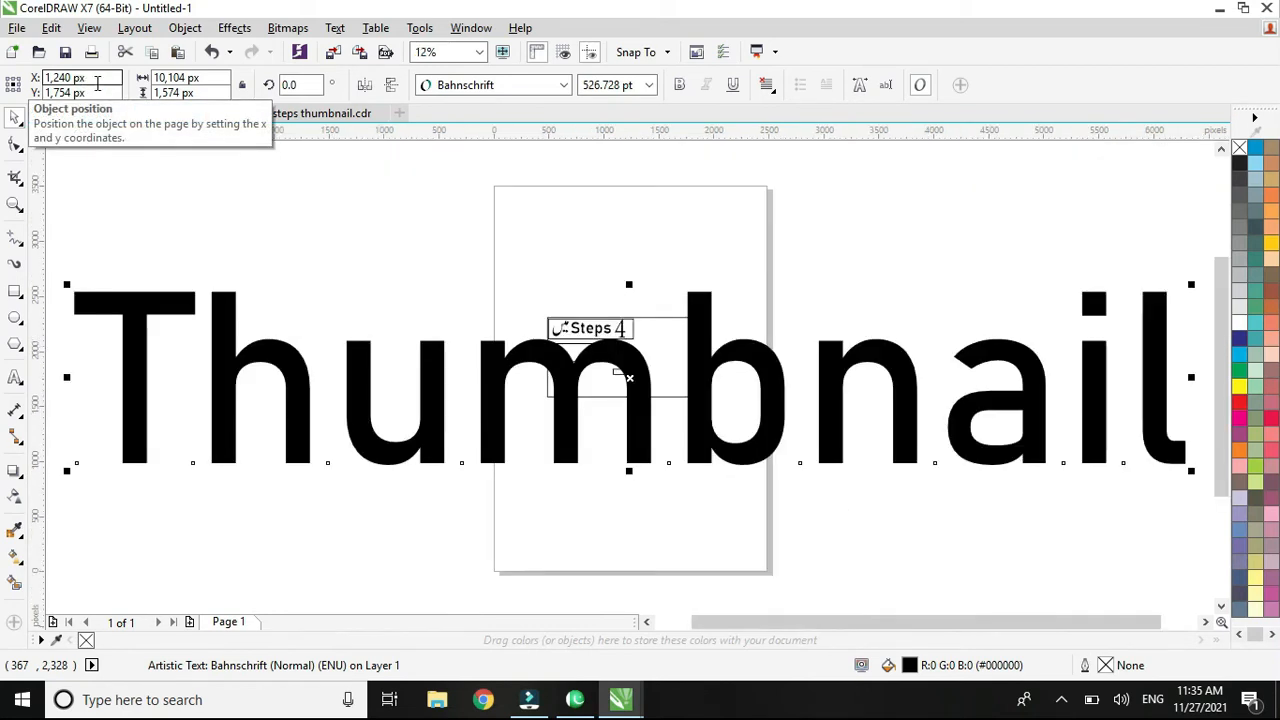
left_click(1195, 284)
left_click_drag(1195, 284, 692, 345)
left_click(697, 352)
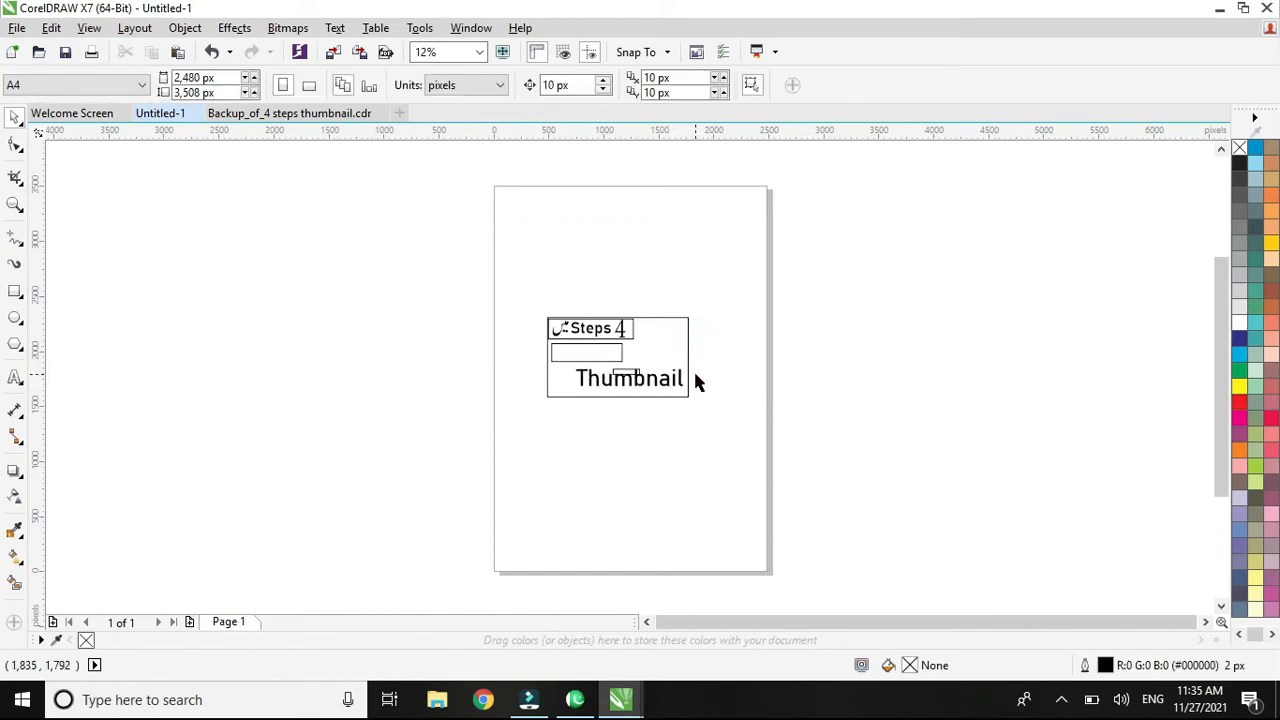
Place the "Thumbnail" text inside the middle rectangle and adjust its size to about 600 × 94 px.
key("F4")
left_click(665, 508)
left_click_drag(665, 508, 476, 555)
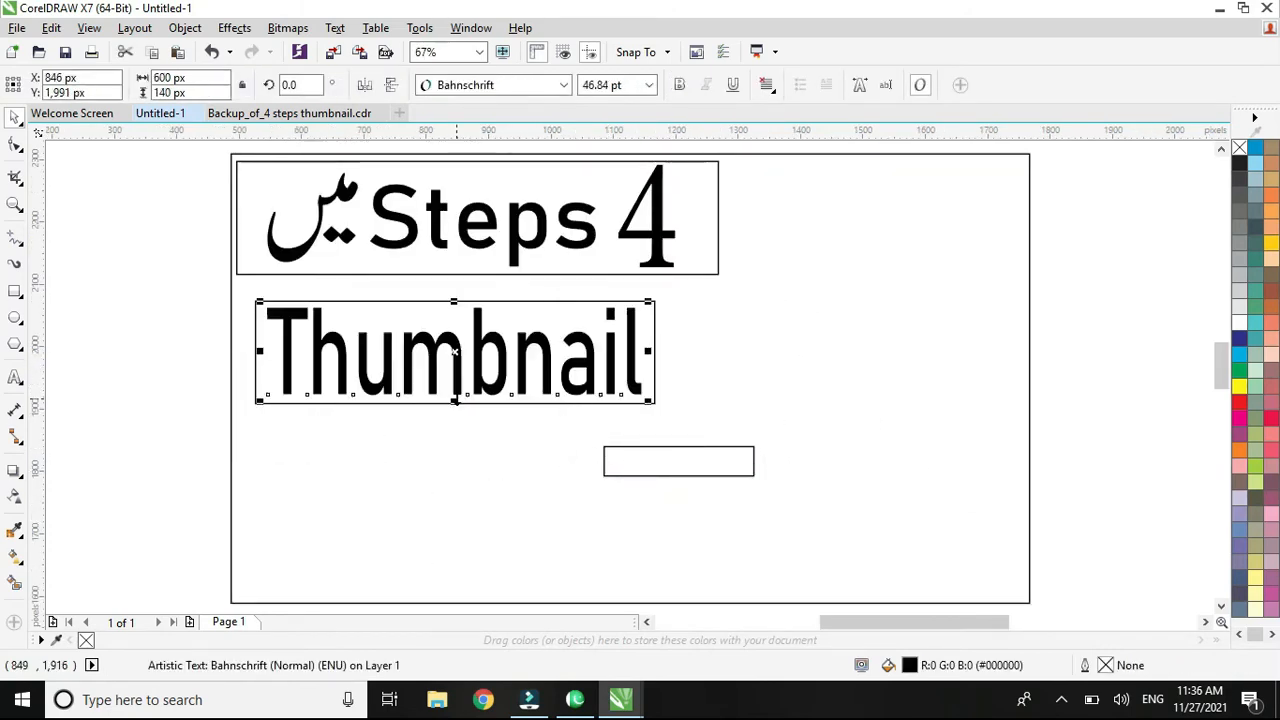
left_click(457, 400)
left_click(459, 385)
left_click(709, 326)
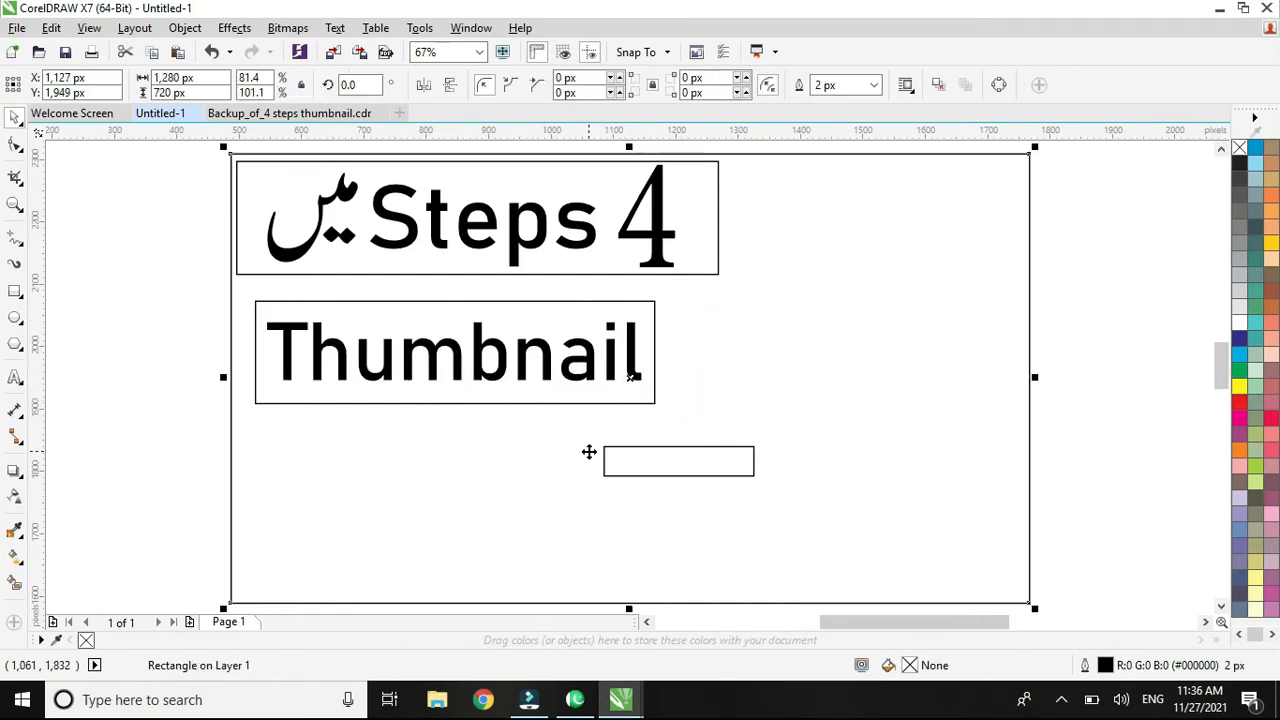
Move the "Thumbnail" text out of its rectangle to the empty area below it.
key("ctrl+z")
left_click_drag(418, 510, 490, 474)
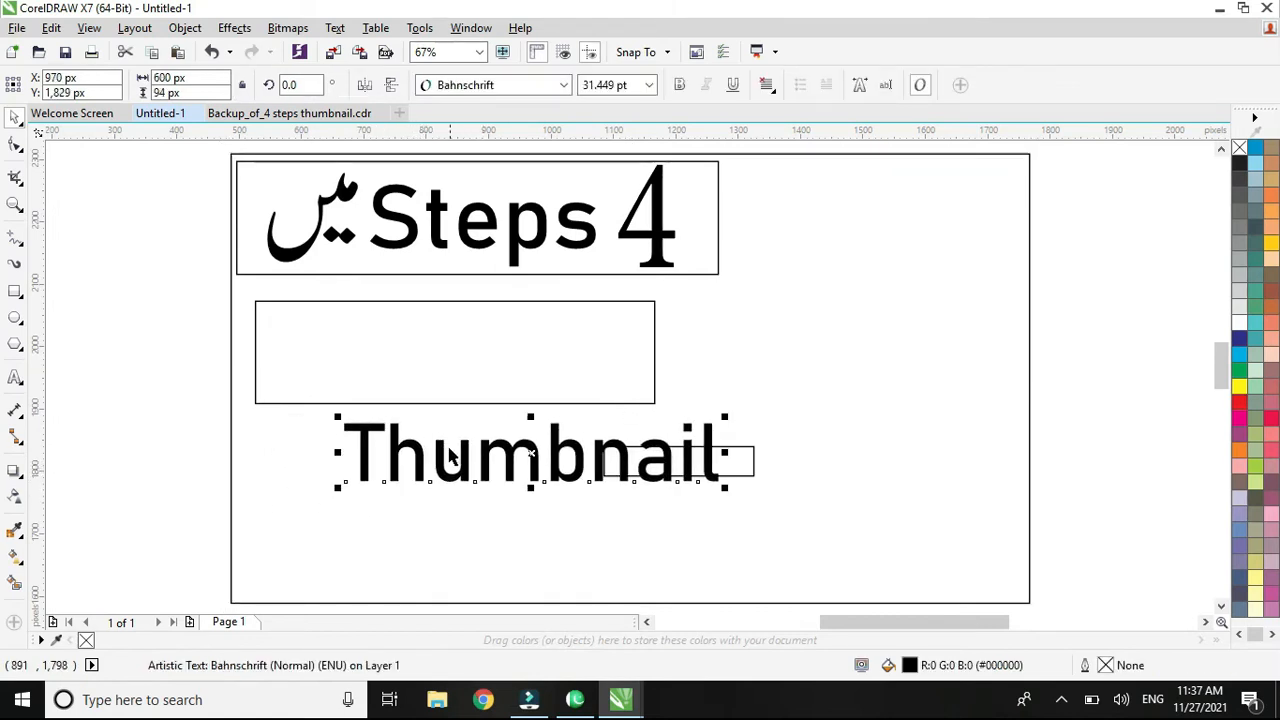
left_click(392, 360)
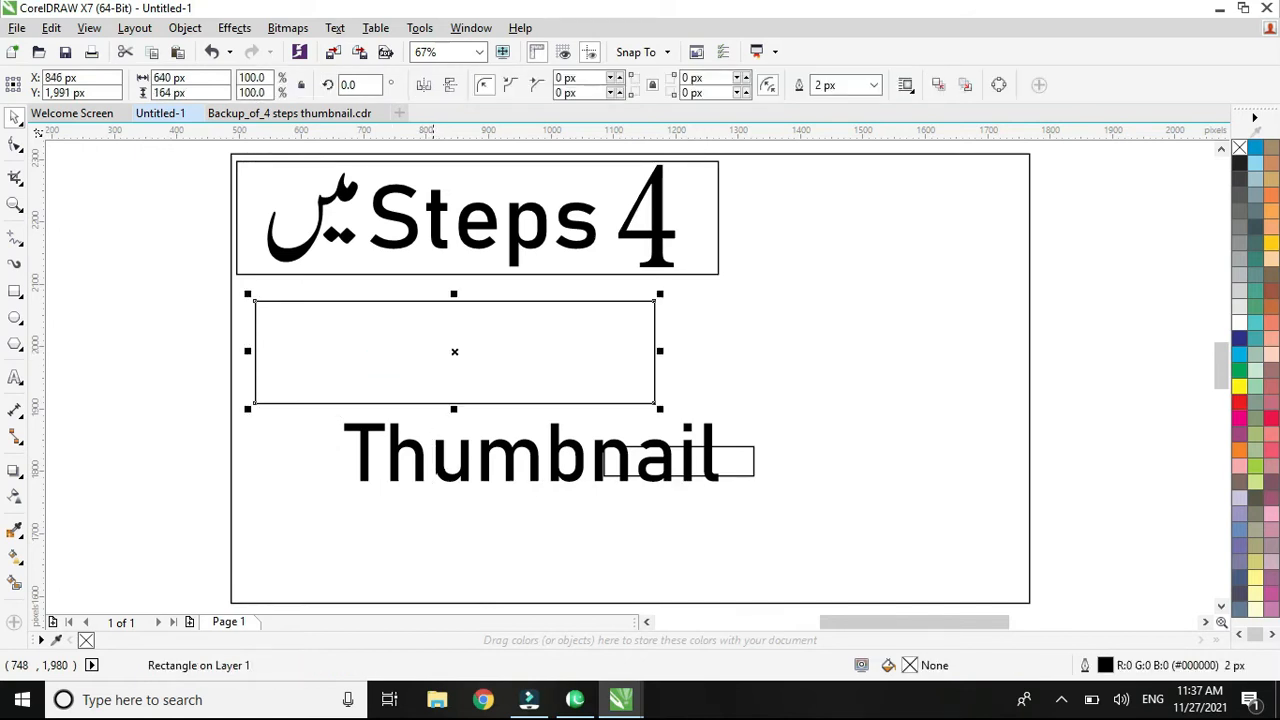
left_click(440, 462)
left_click_drag(440, 462, 383, 492)
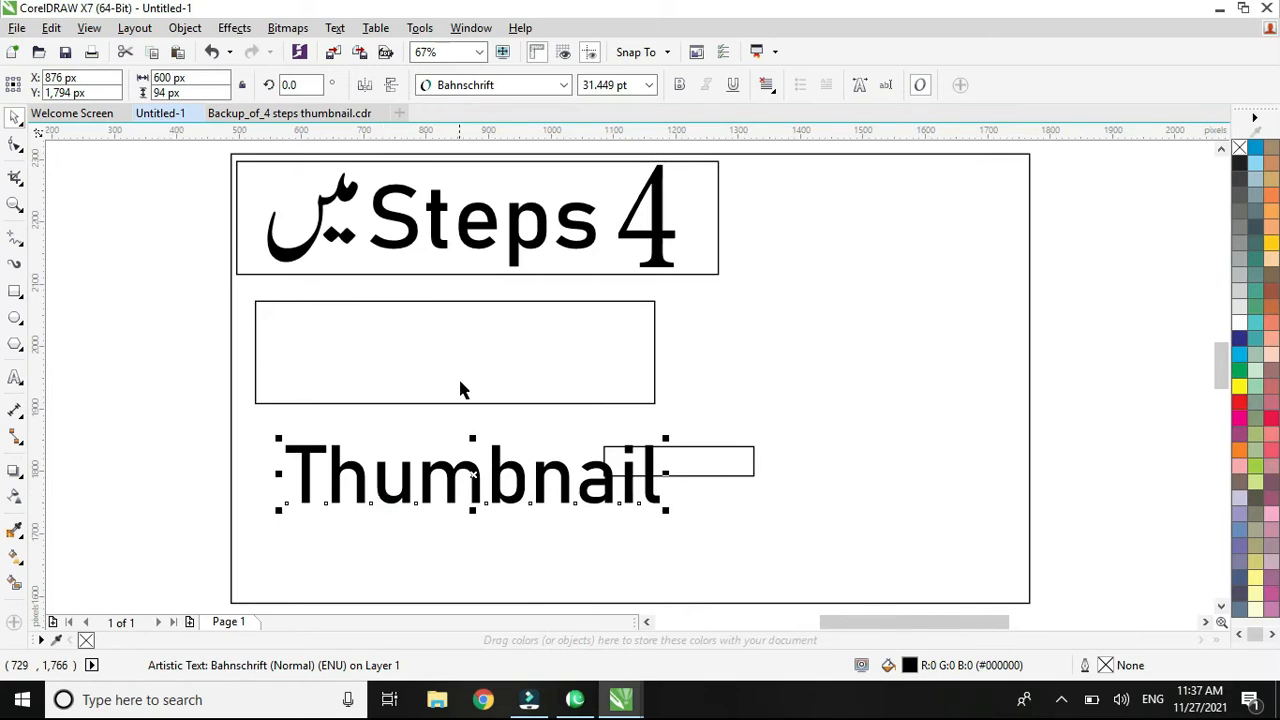
Align the "Thumbnail" text to the centre of the middle rectangle, both horizontally and vertically.
left_click(499, 522)
left_click(496, 488)
left_click(655, 310, "shift")
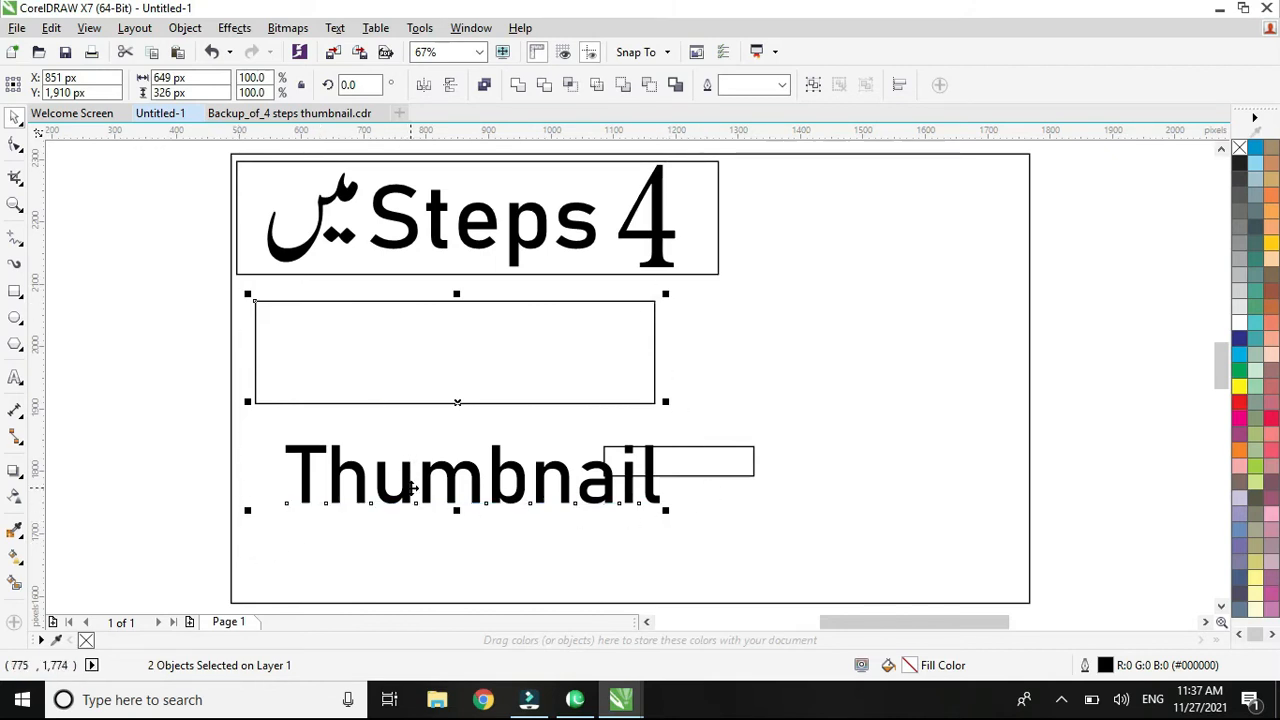
key("c")
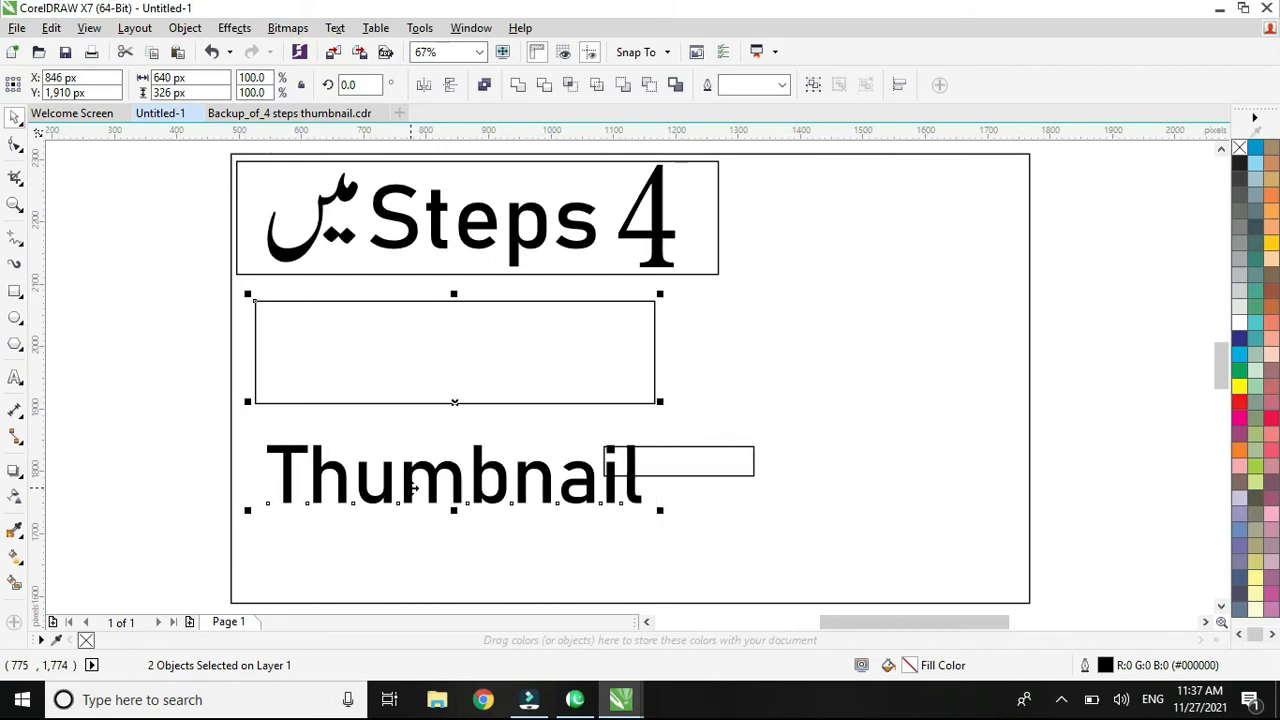
key("e")
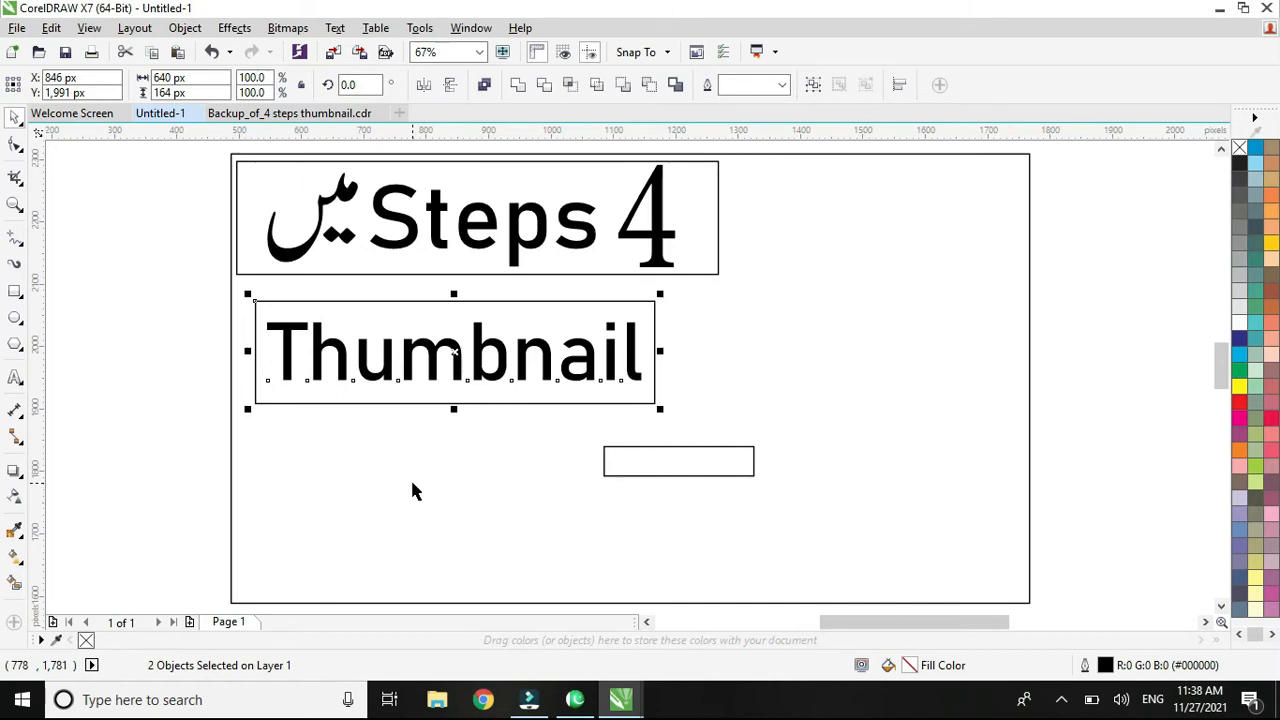
Try aligning "Thumbnail" to the rectangle's left, right, top and bottom edges, and return it to the centre in both directions.
key("l")
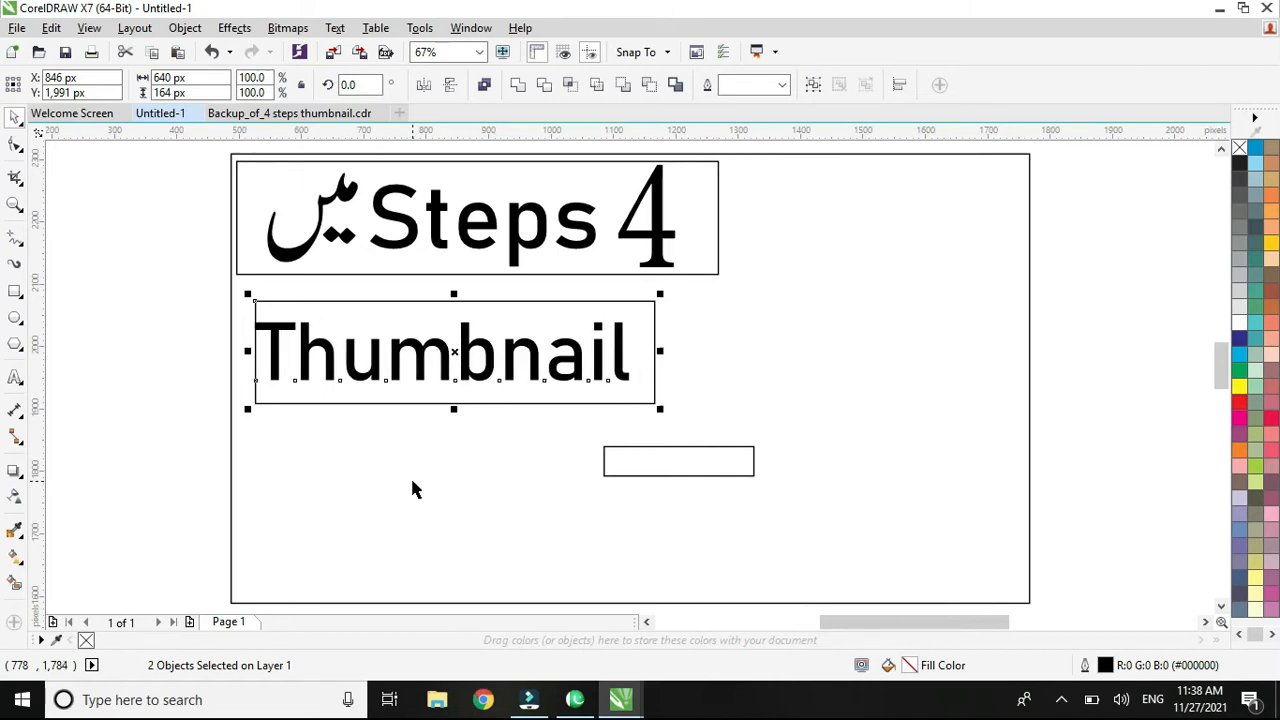
key("r")
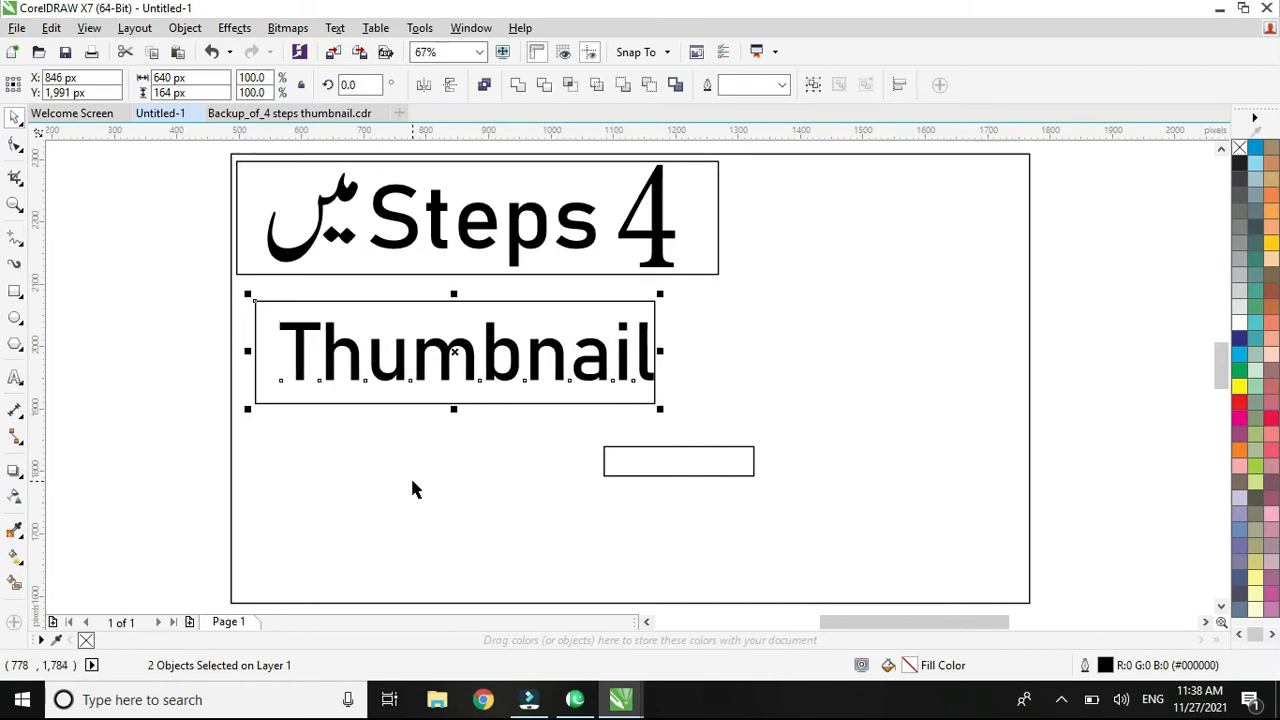
key("t")
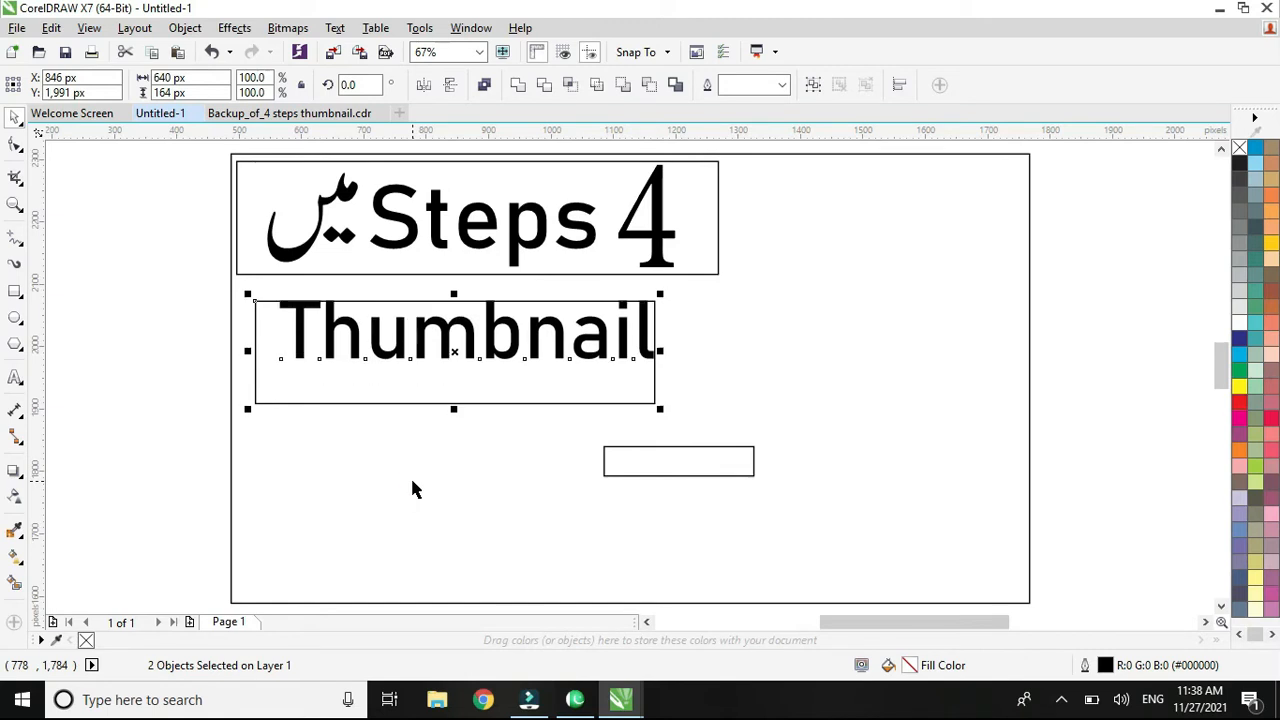
key("b")
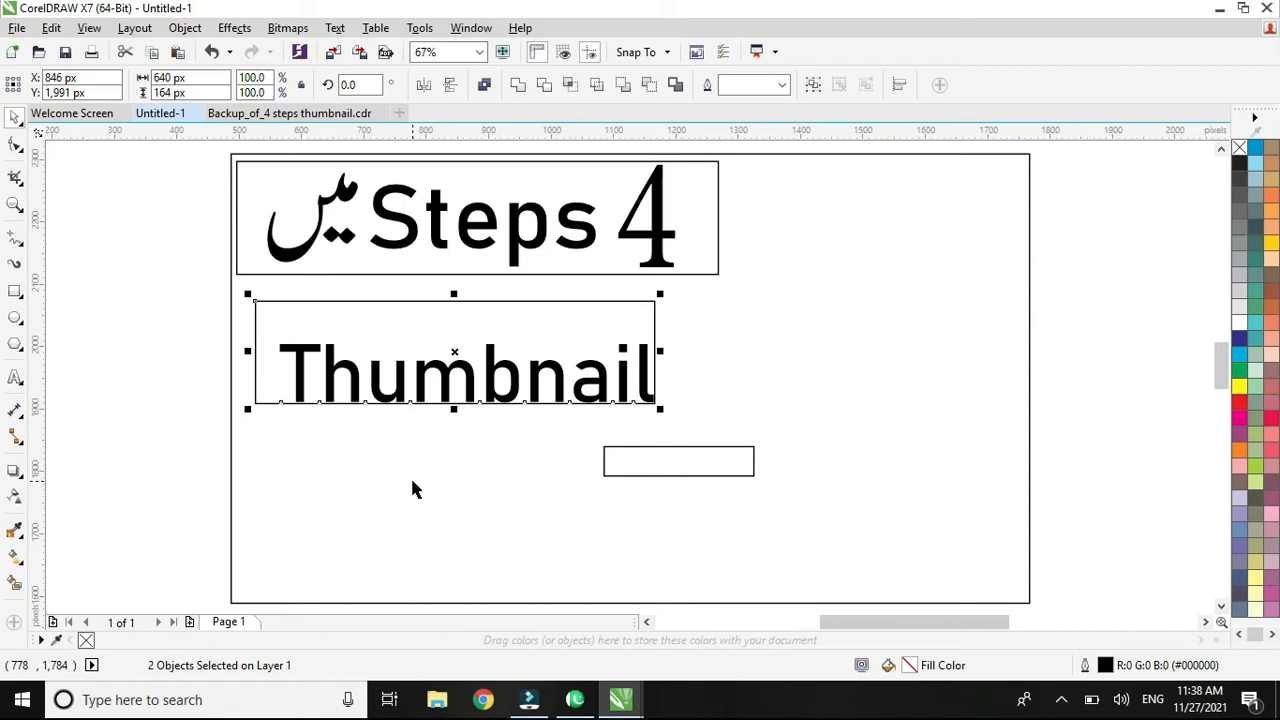
key("e")
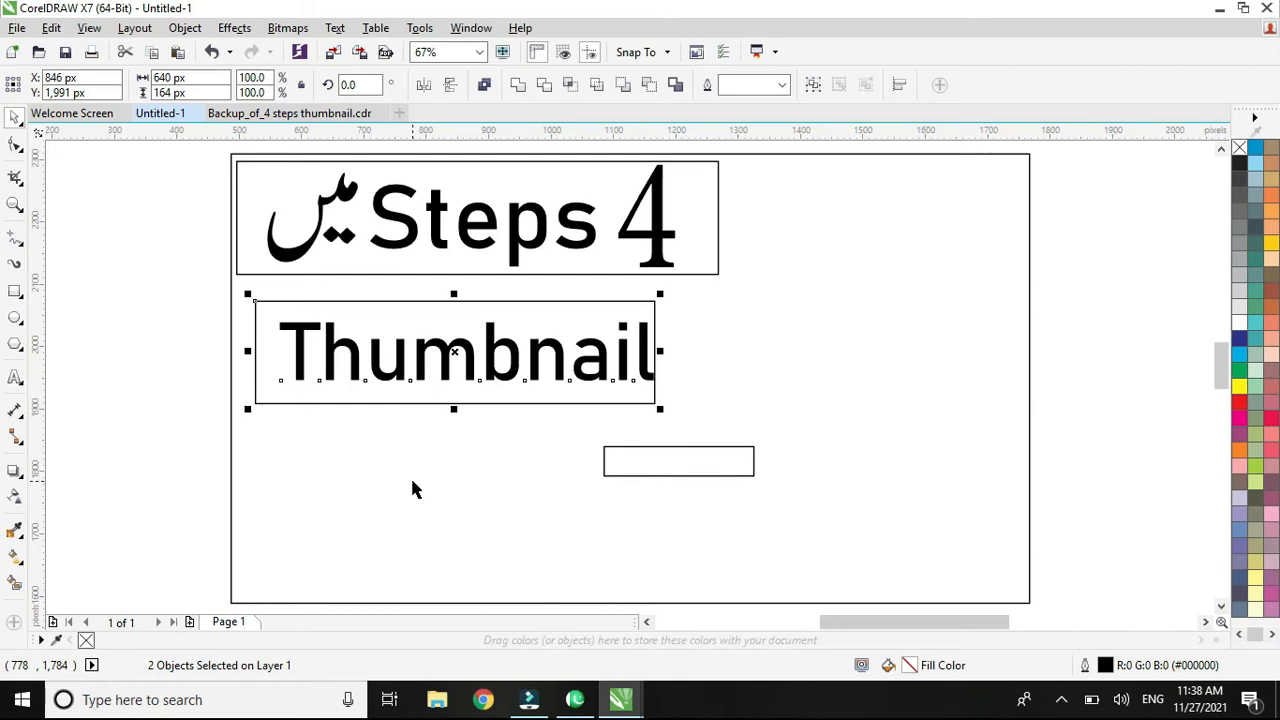
key("c")
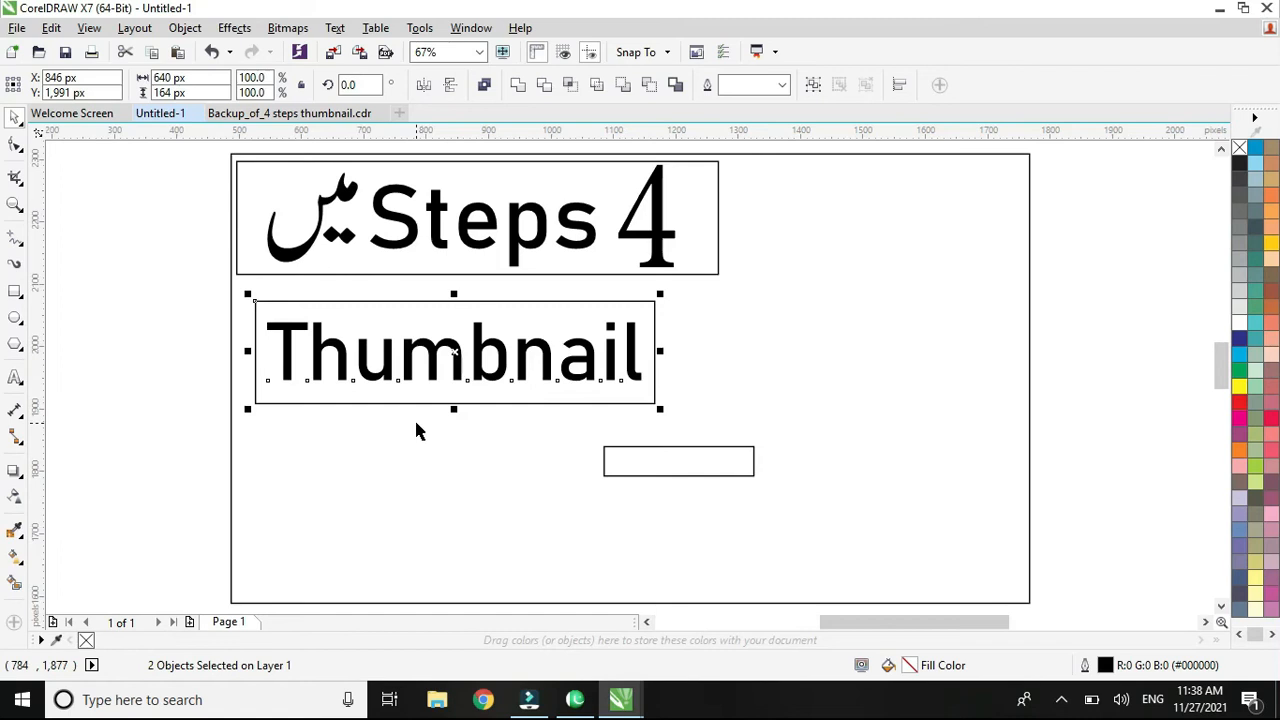
left_click(437, 509)
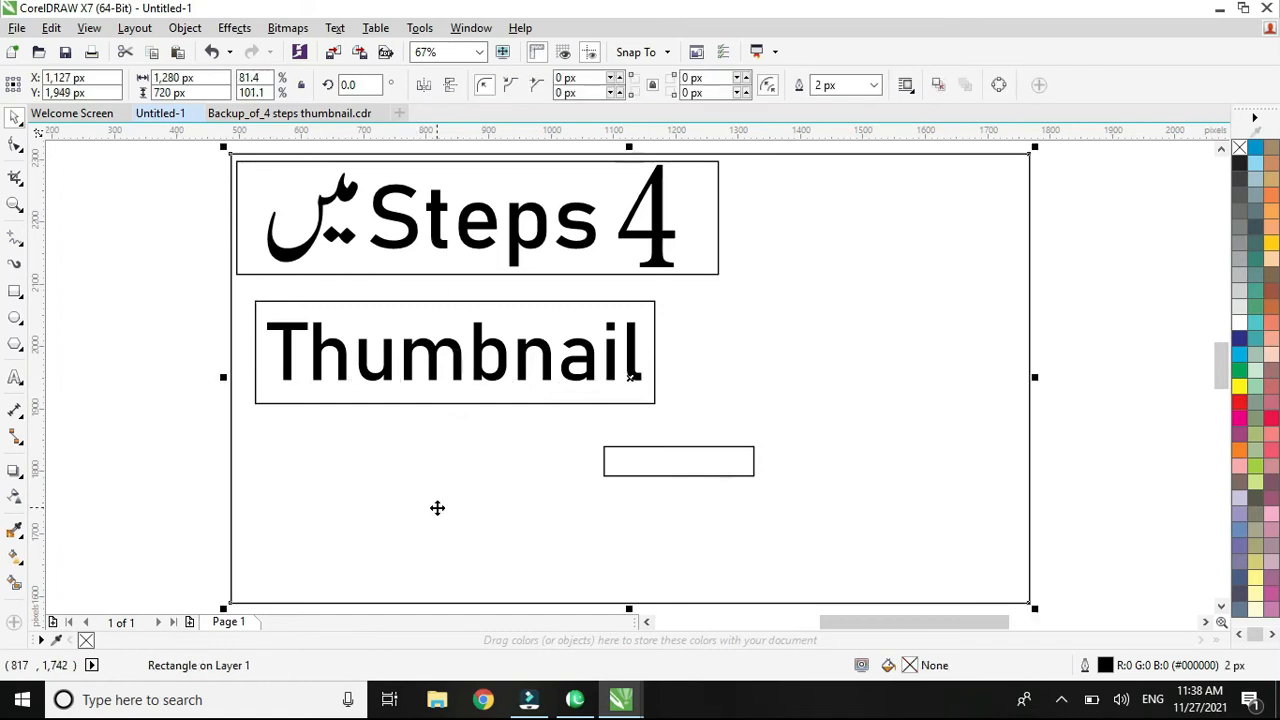
Switch to Urdu InPage and write "بنانا سیکھیں" in the text box.
left_click(575, 700)
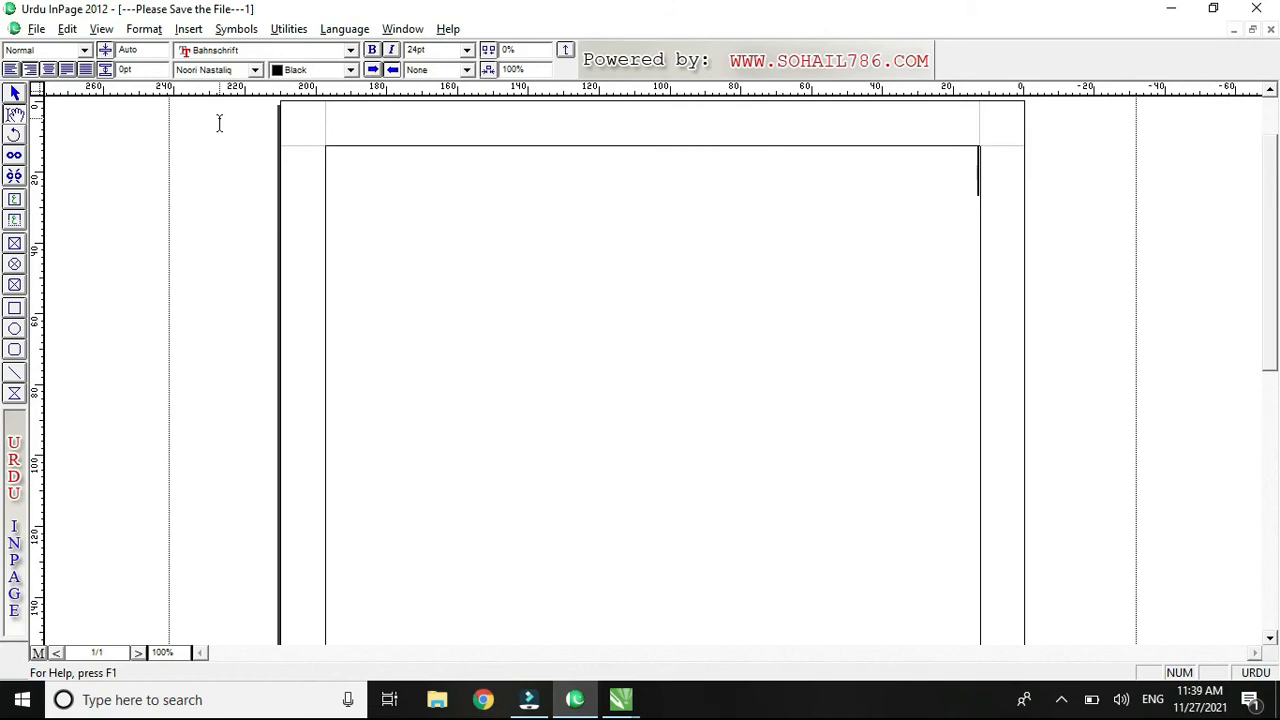
type("بنانان")
key("BackSpace")
type("سیکھیں")
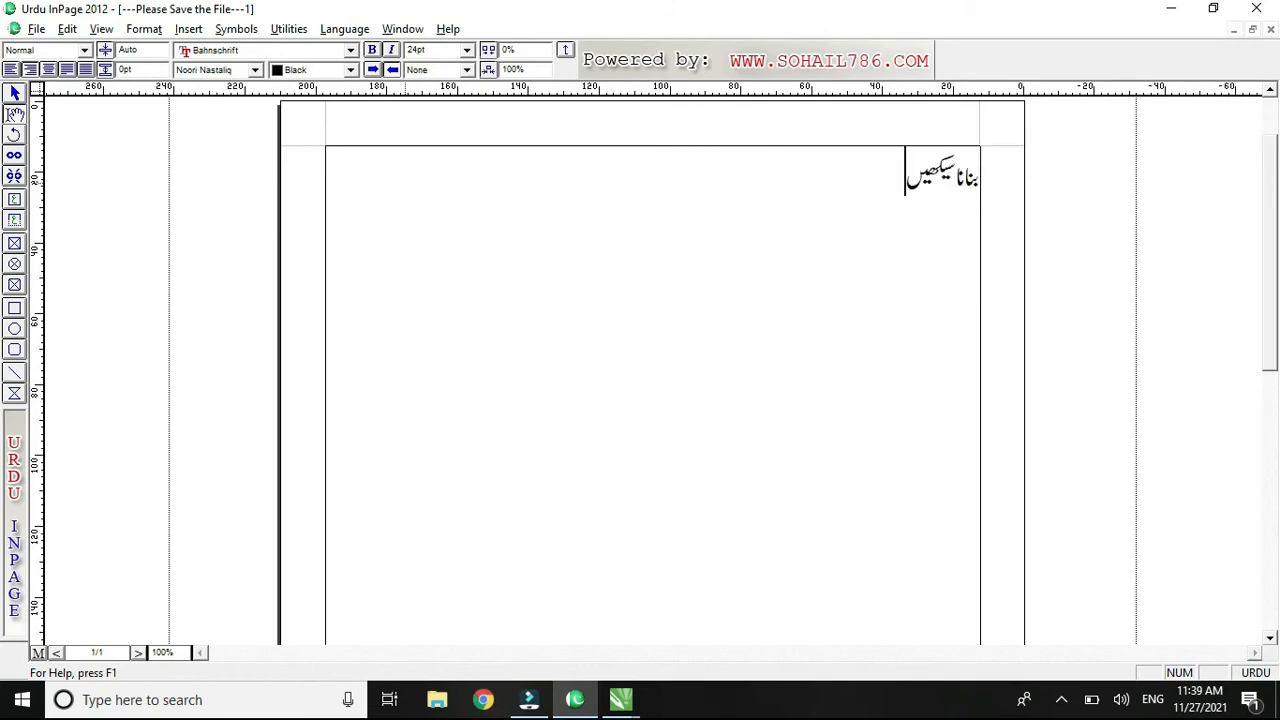
Copy the text box containing "بنانا سیکھیں" and paste it into the Untitled-1 drawing in CorelDRAW.
left_click(15, 93)
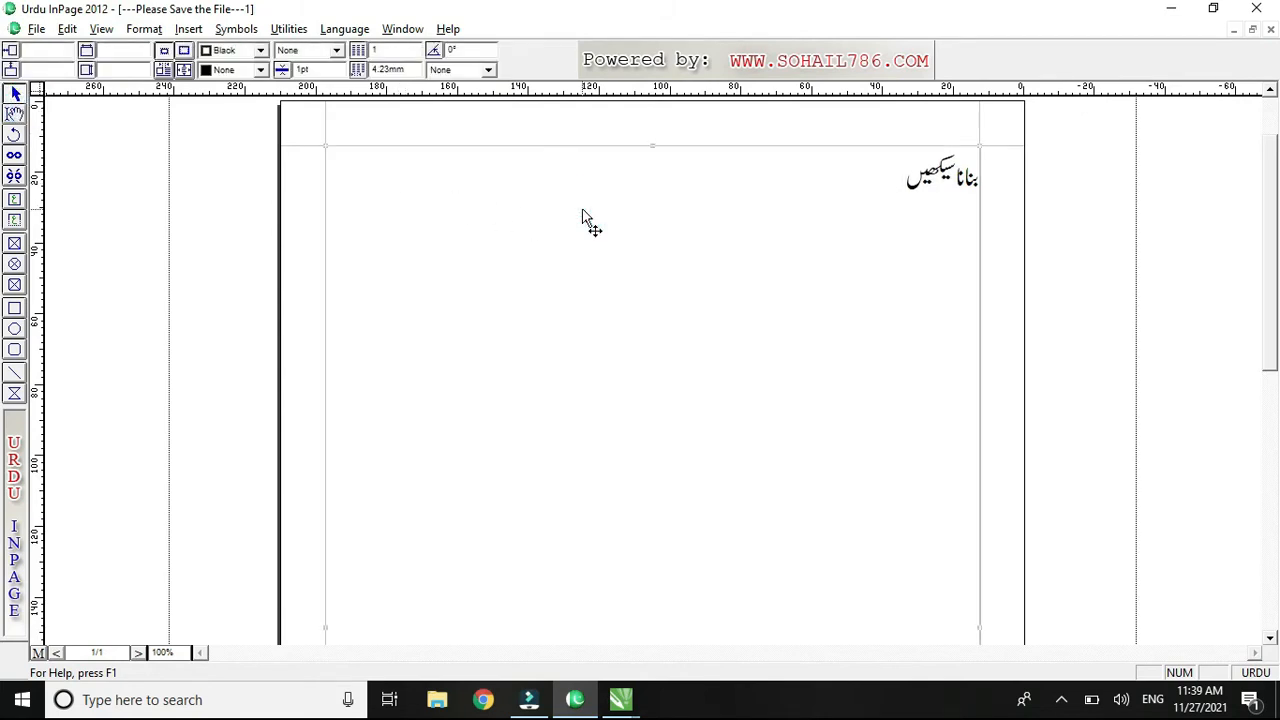
key("alt+Tab")
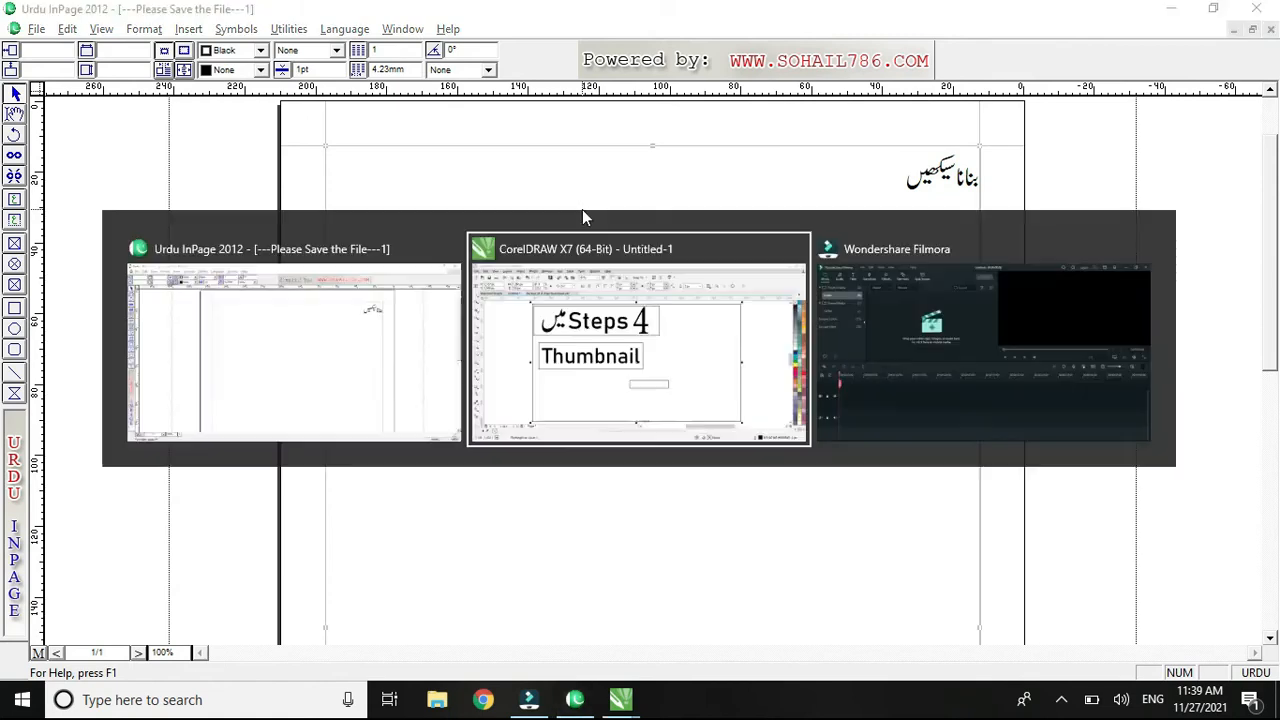
key("ctrl+v")
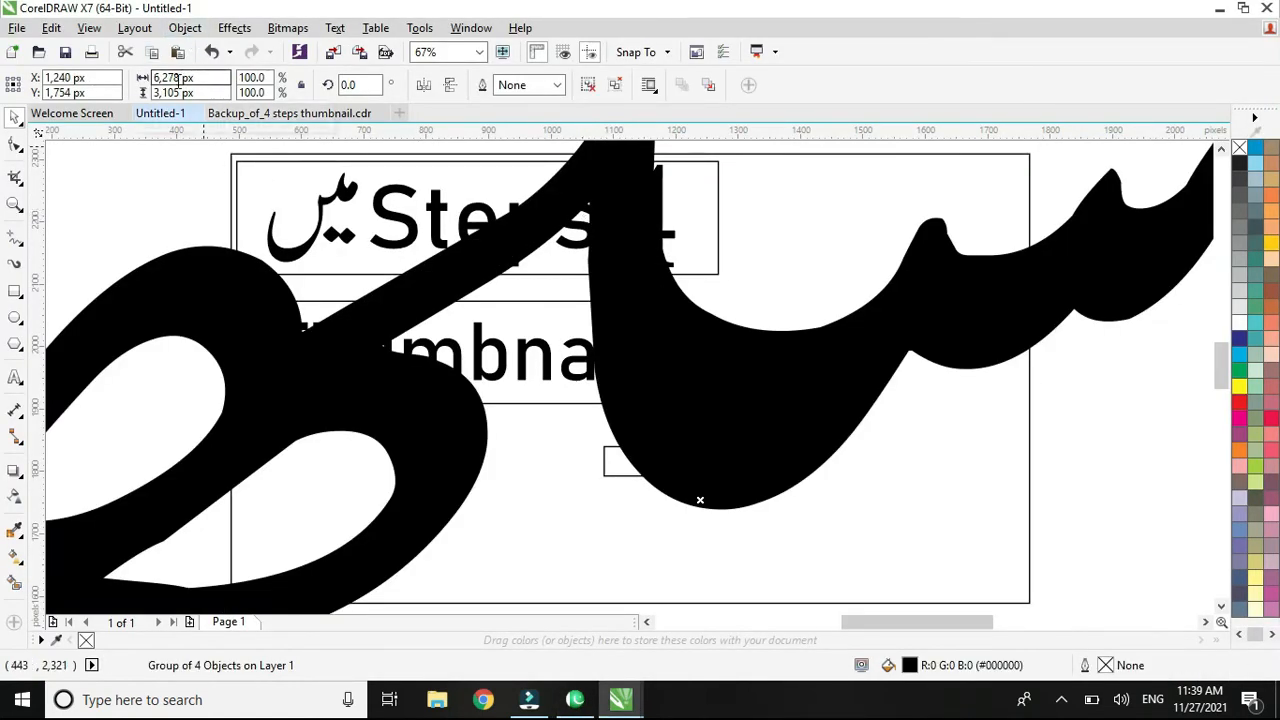
Scale the pasted "بنانا سیکھیں" text down to about 323 × 160 px and place it below "Thumbnail" inside the frame.
key("shift+F2")
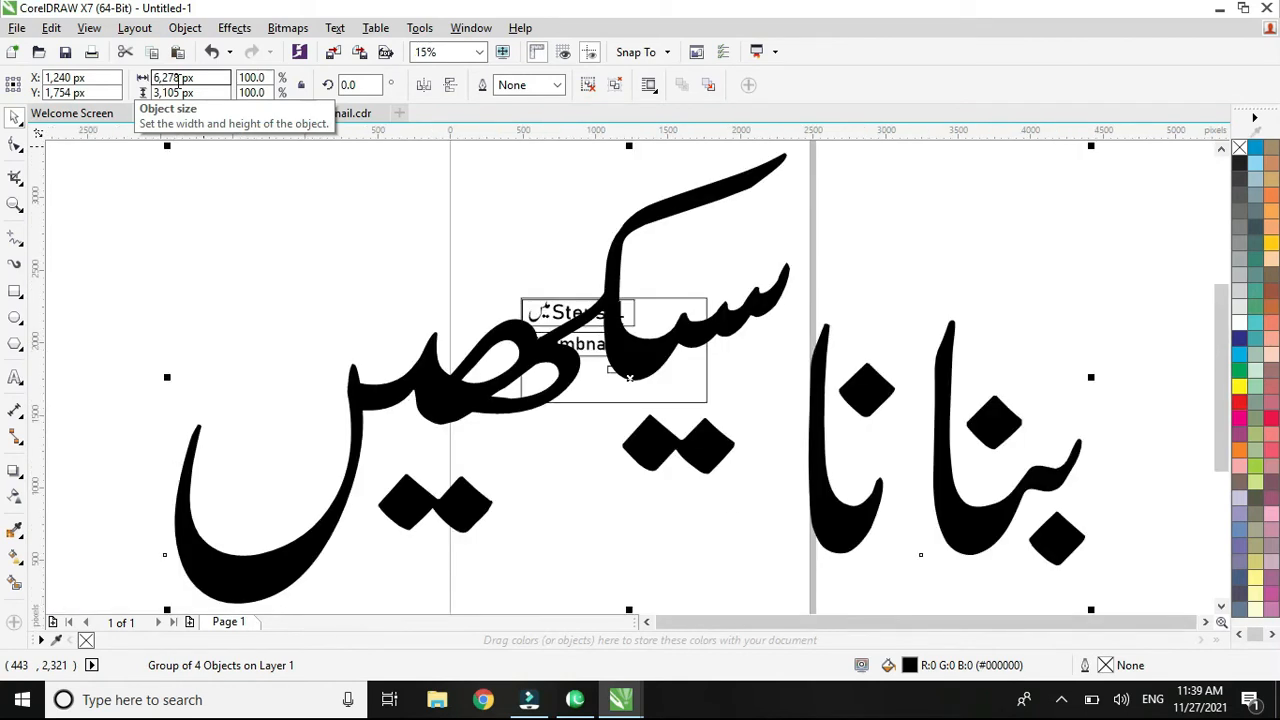
left_click_drag(1089, 148, 681, 362)
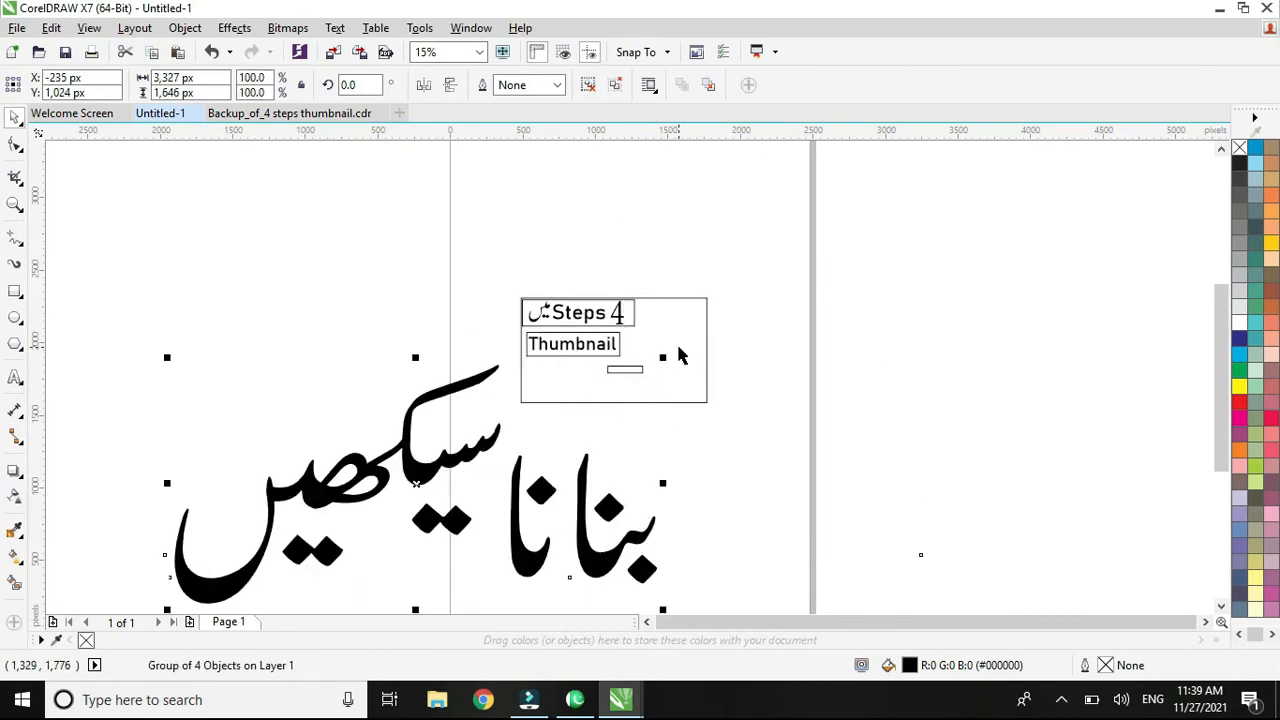
left_click(655, 355, "shift")
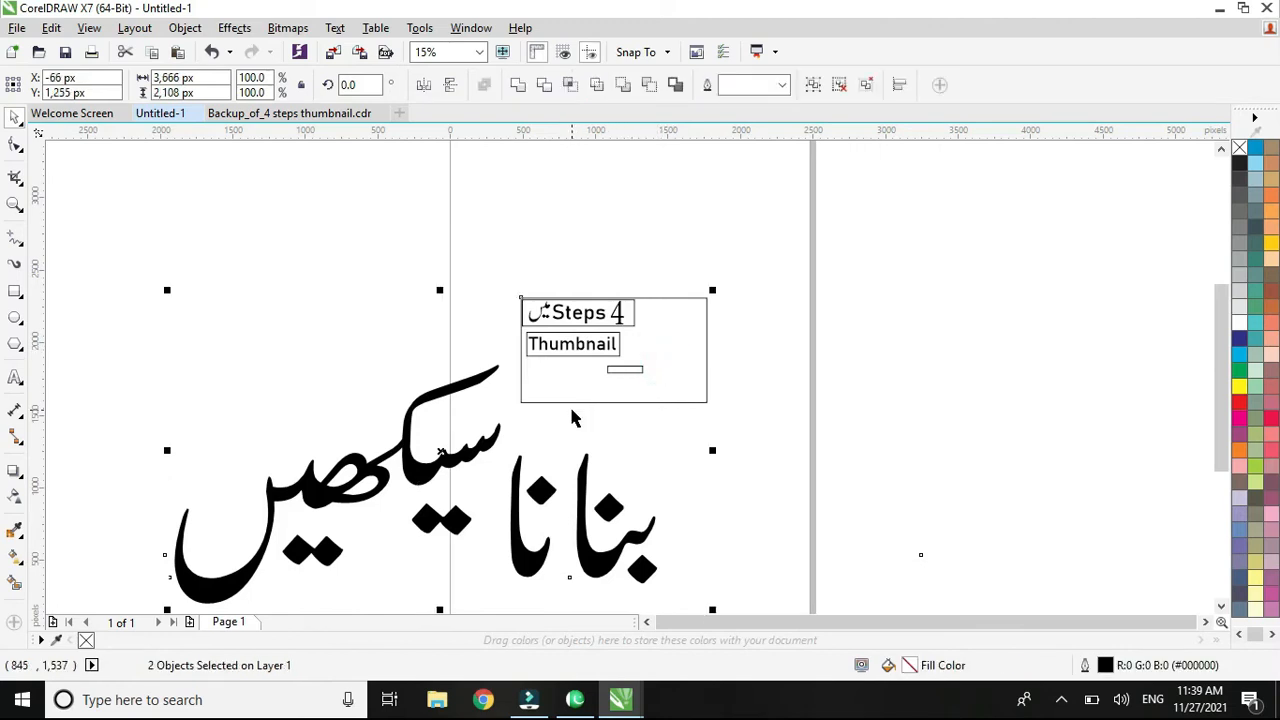
left_click(509, 503)
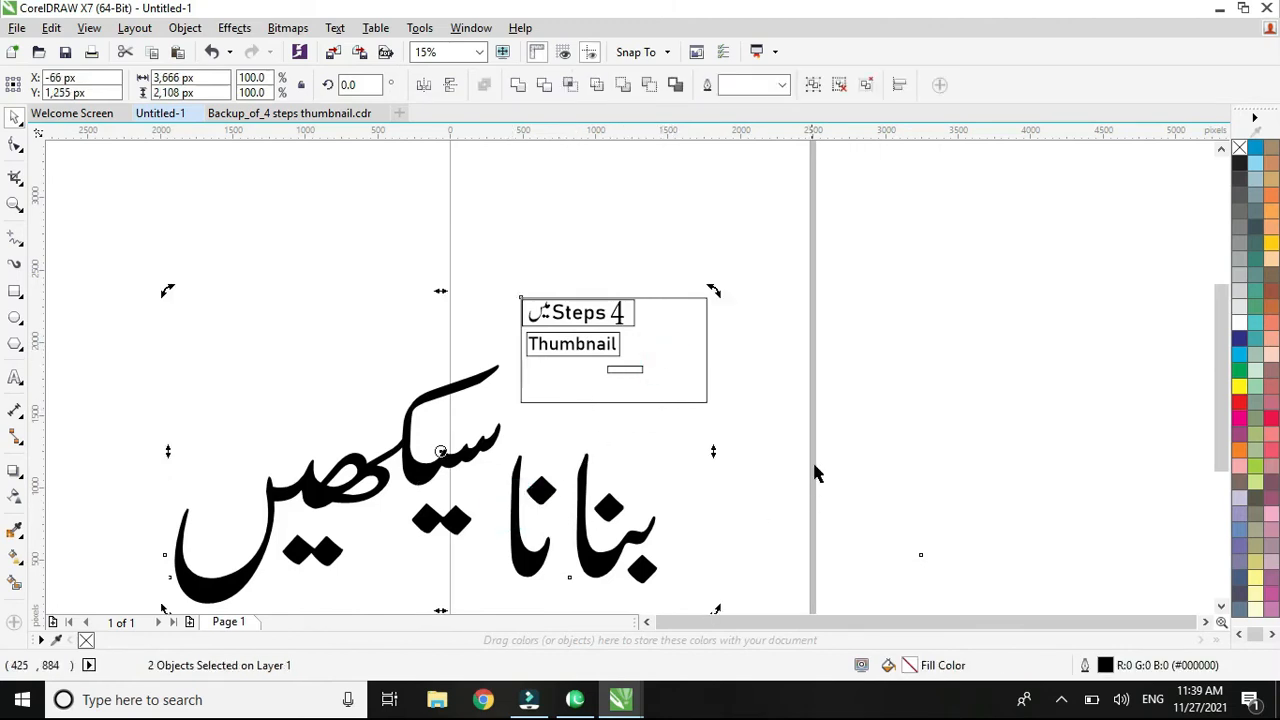
left_click(794, 431)
left_click(581, 550)
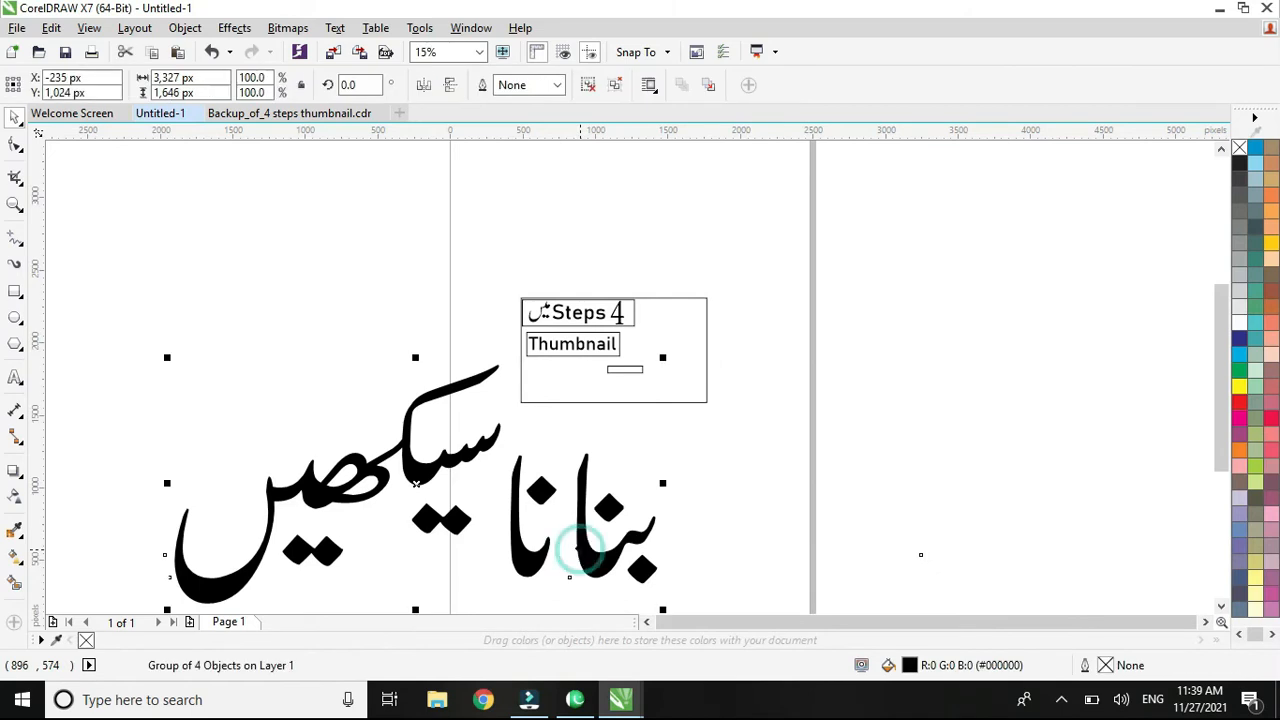
left_click_drag(662, 355, 558, 382)
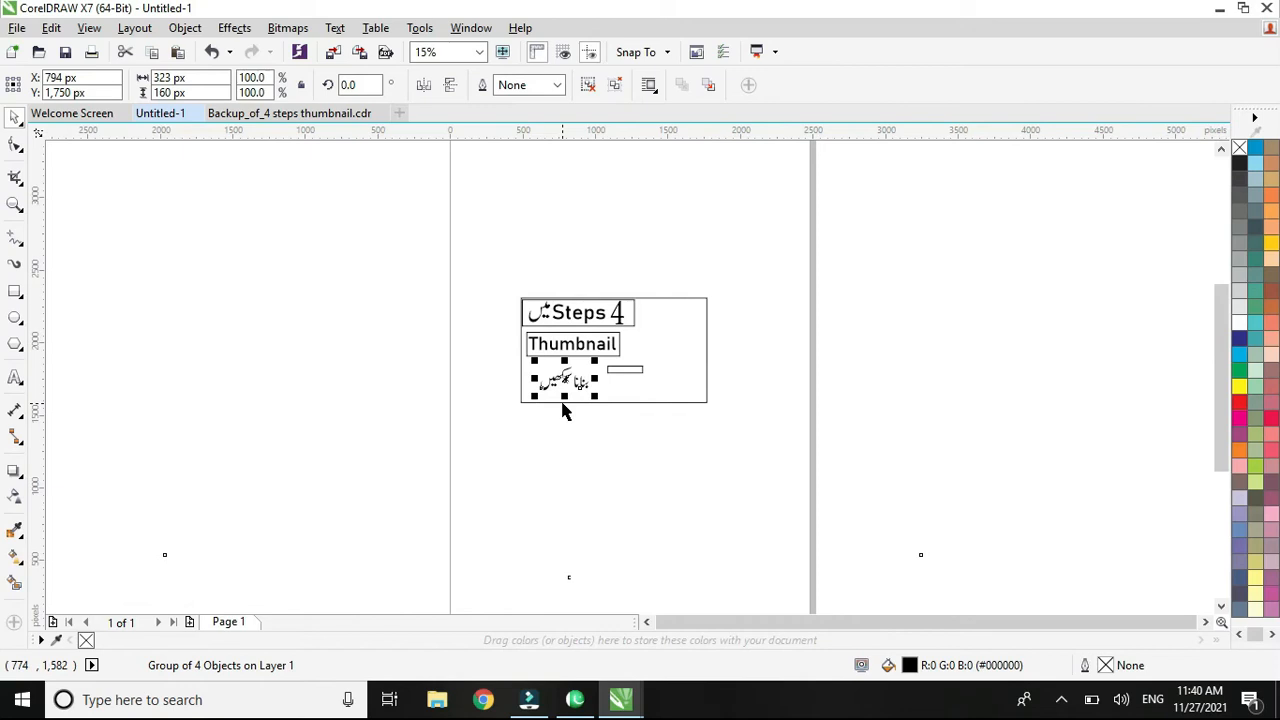
Enlarge the "بنانا سیکھیں" text to about 392 × 220 px.
key("shift+F4")
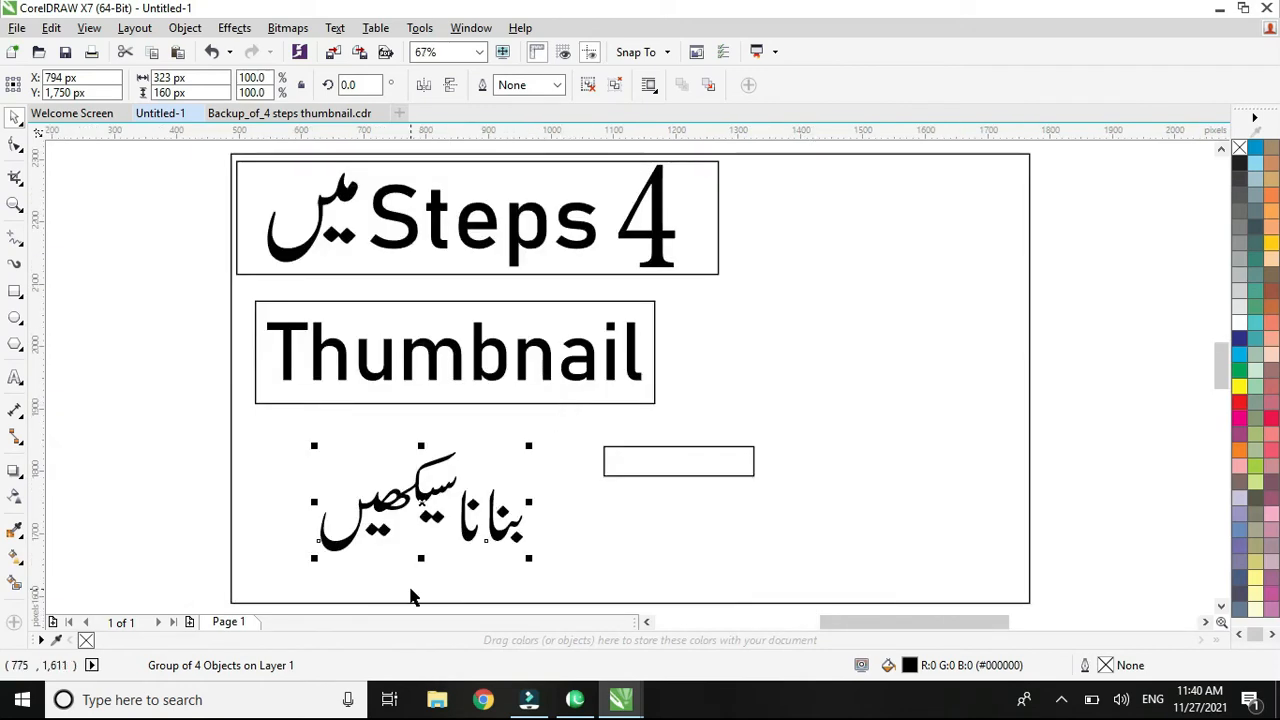
left_click_drag(421, 553, 421, 570)
left_click_drag(529, 502, 572, 502)
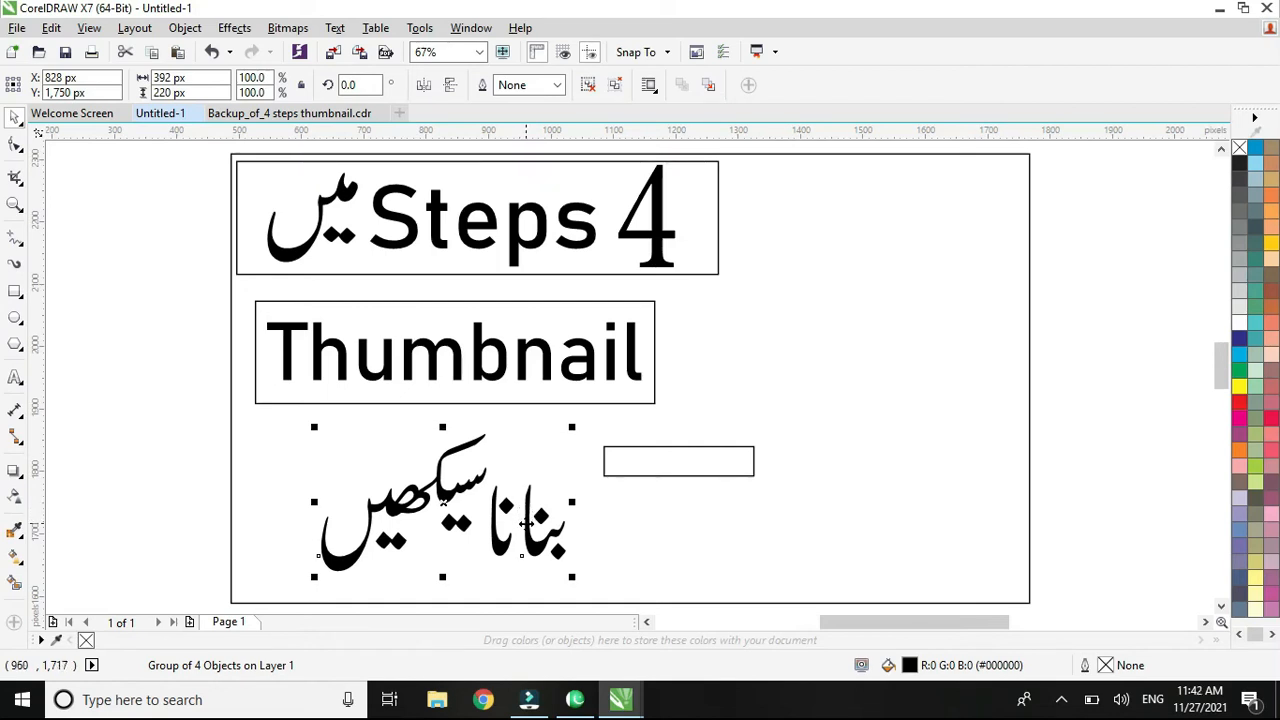
Fill the rectangle behind "4 Steps میں" with yellow and colour the "Steps میں" text red.
left_click(560, 251)
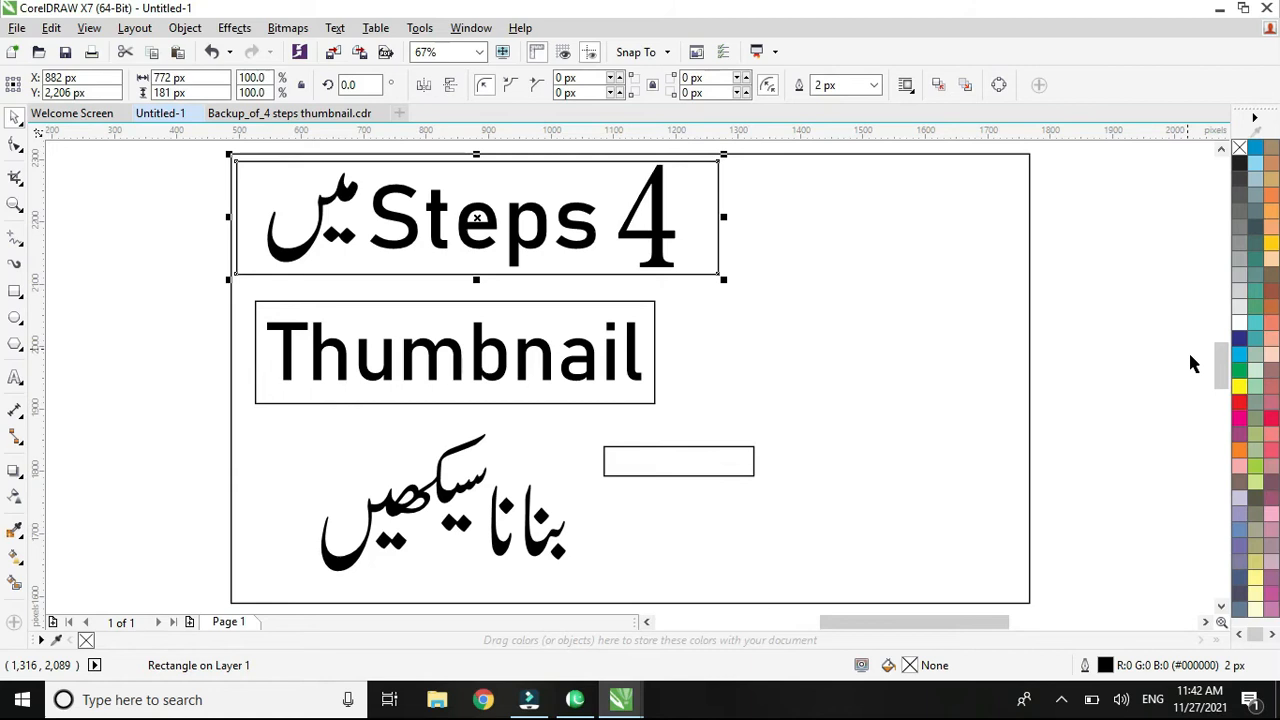
left_click(1240, 387)
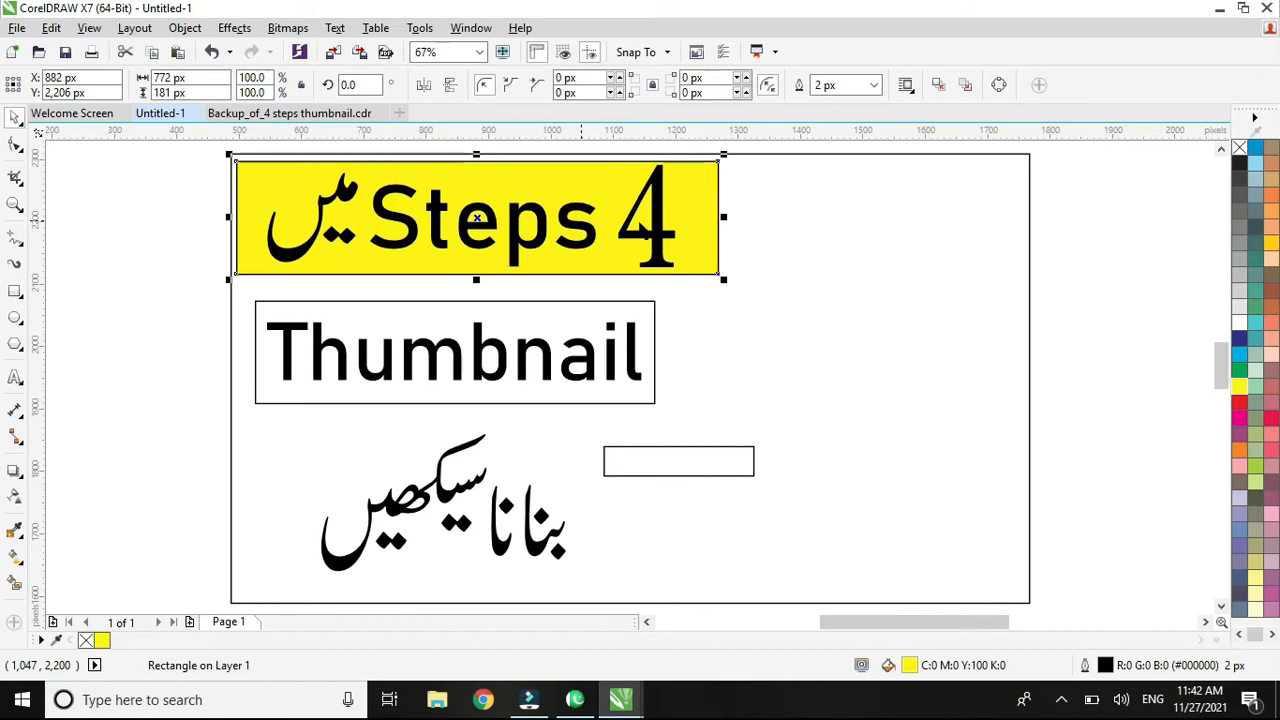
left_click(563, 236)
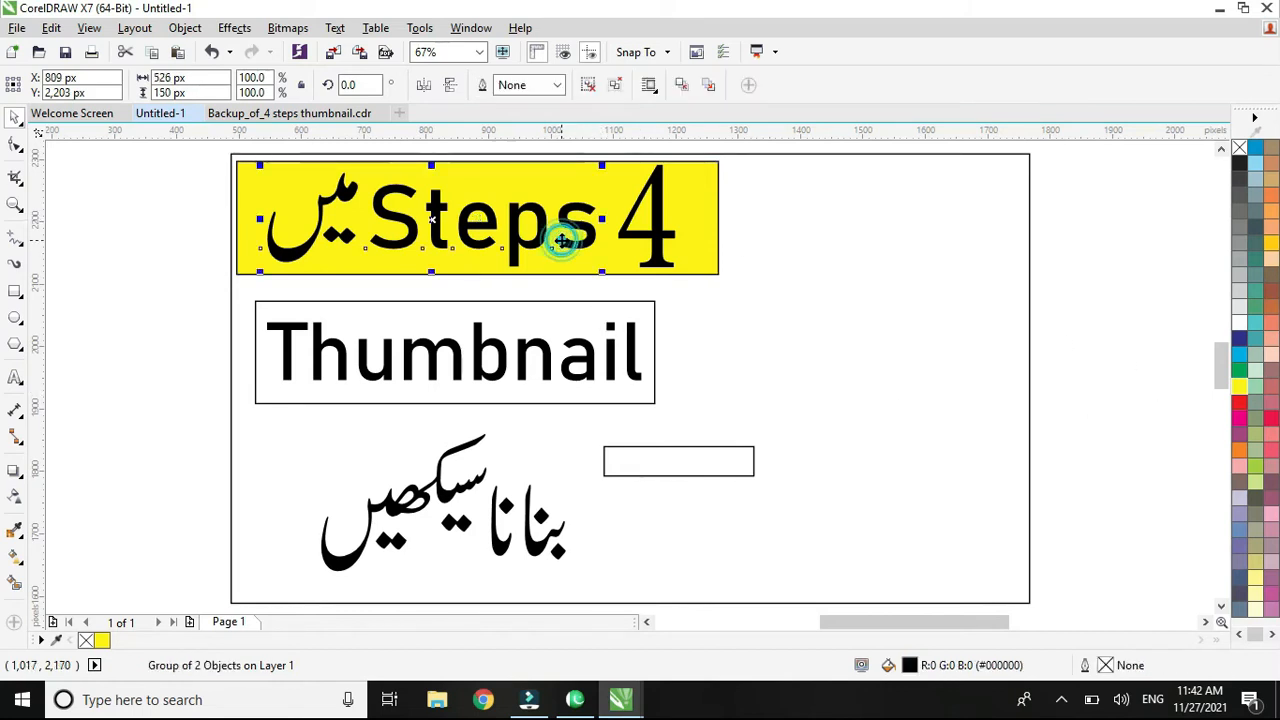
left_click(1238, 402)
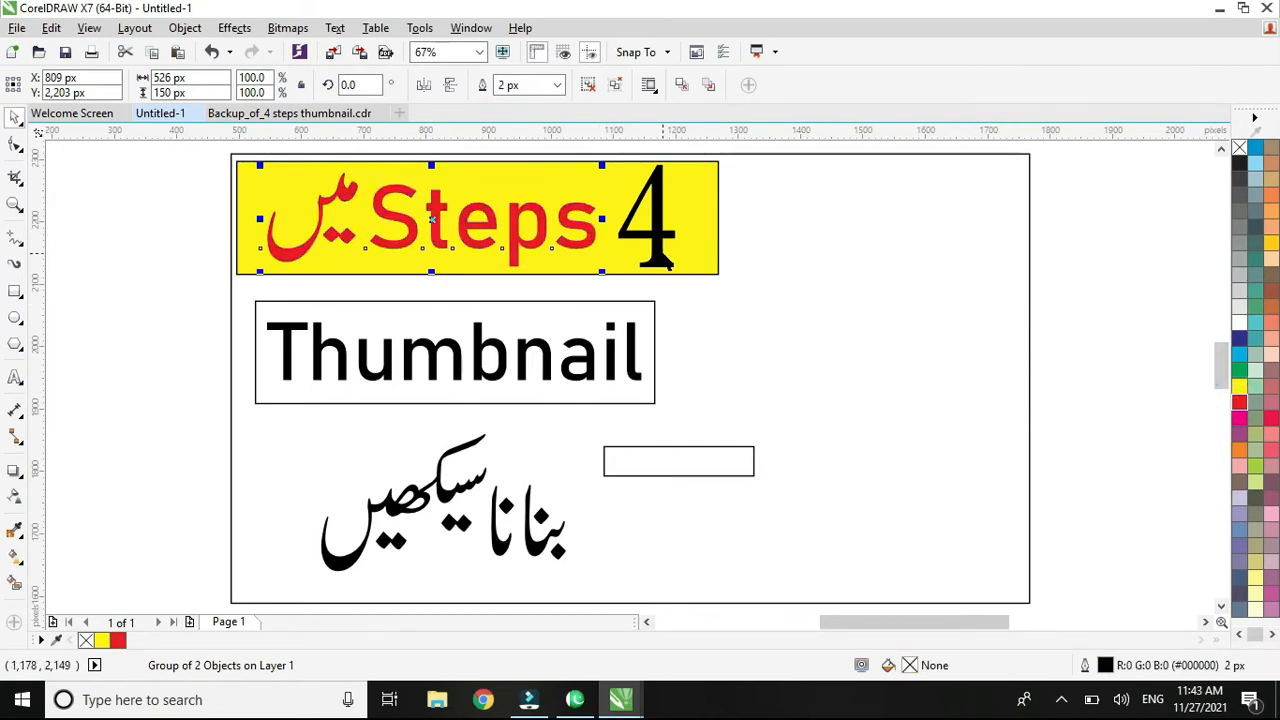
Colour the digit "4" in the yellow rectangle white.
left_click(662, 249)
left_click(662, 250)
left_click(1239, 321)
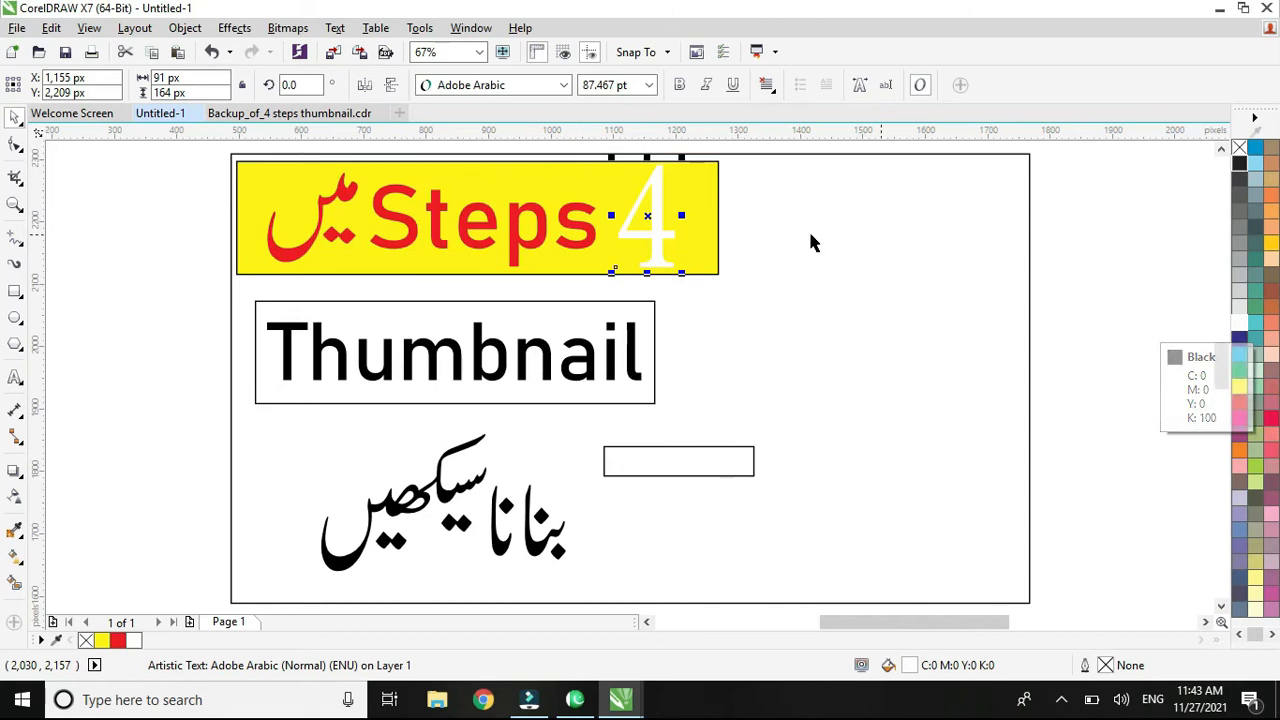
Give the digit "4" a black outline with rounded corners and round line caps, placed behind the fill and scaling with the object.
right_click(1237, 165)
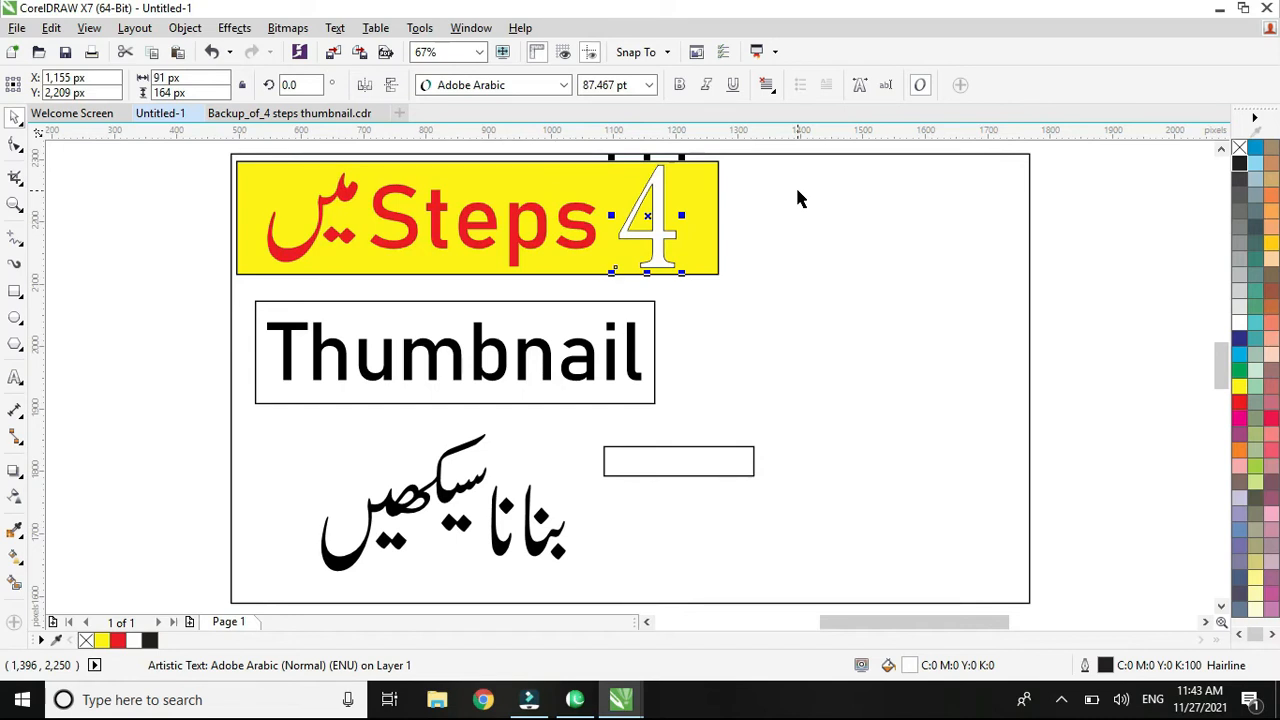
key("F12")
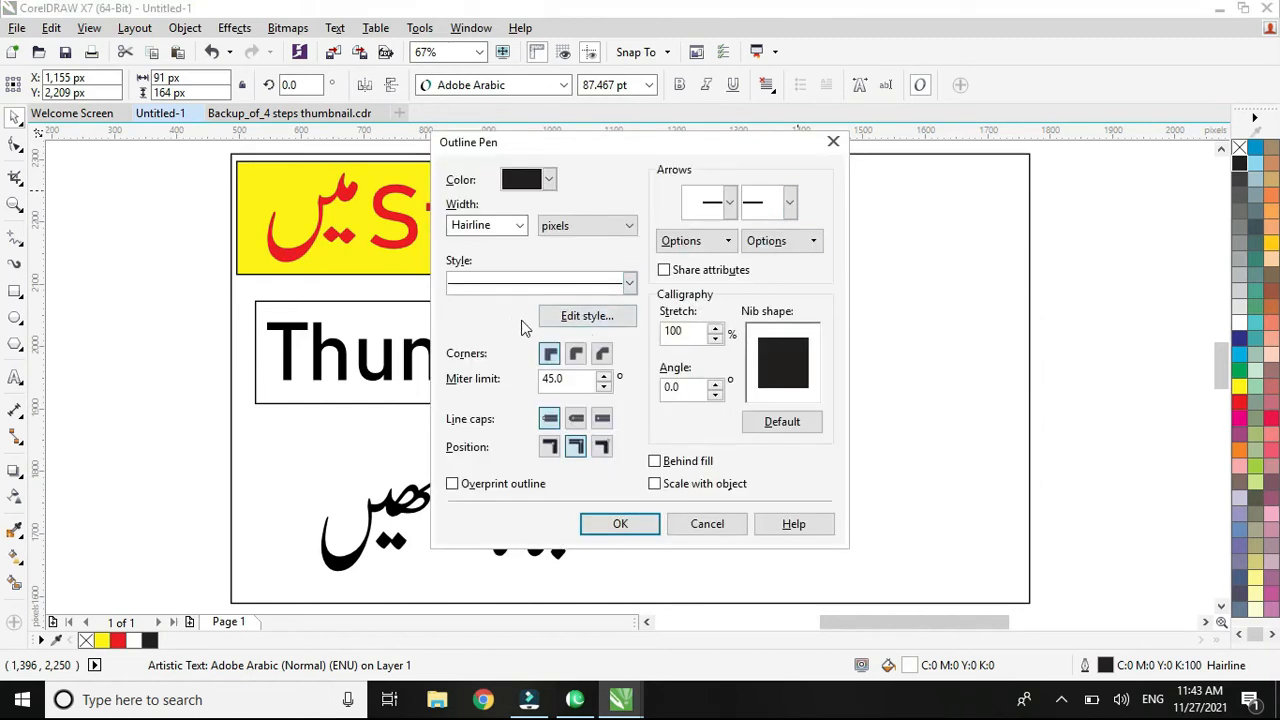
left_click(578, 355)
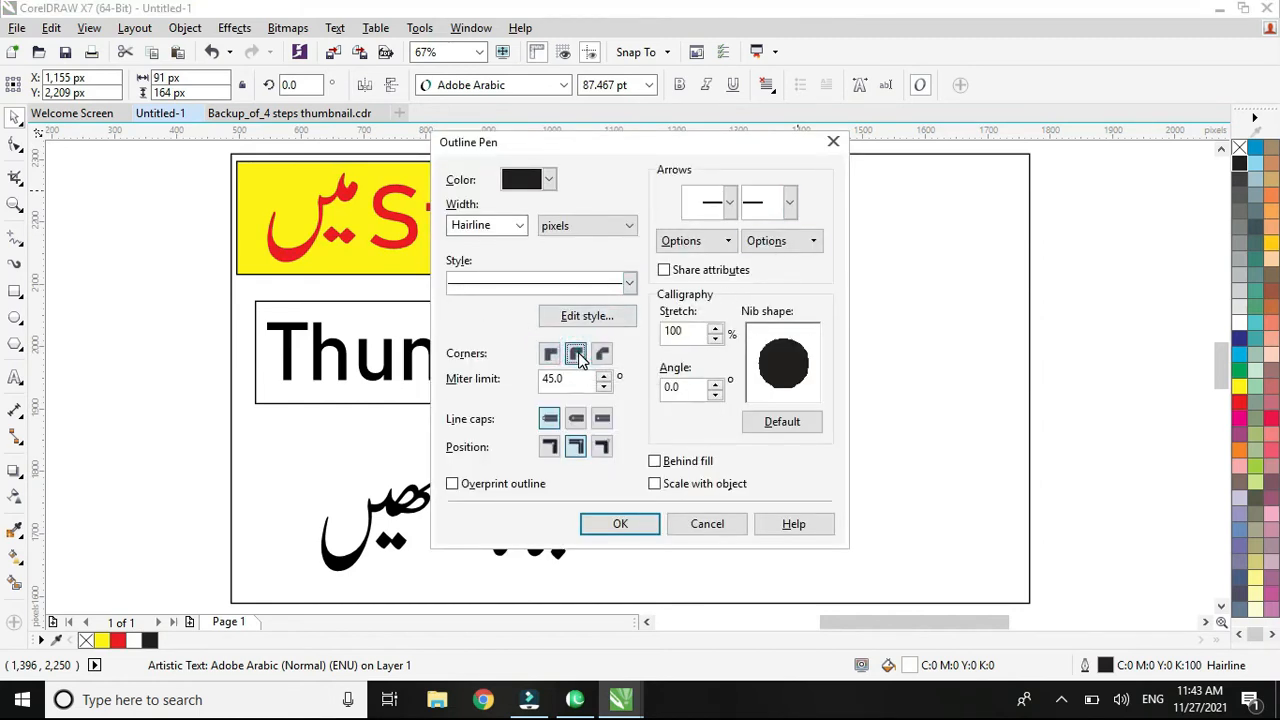
left_click(577, 420)
left_click(673, 461)
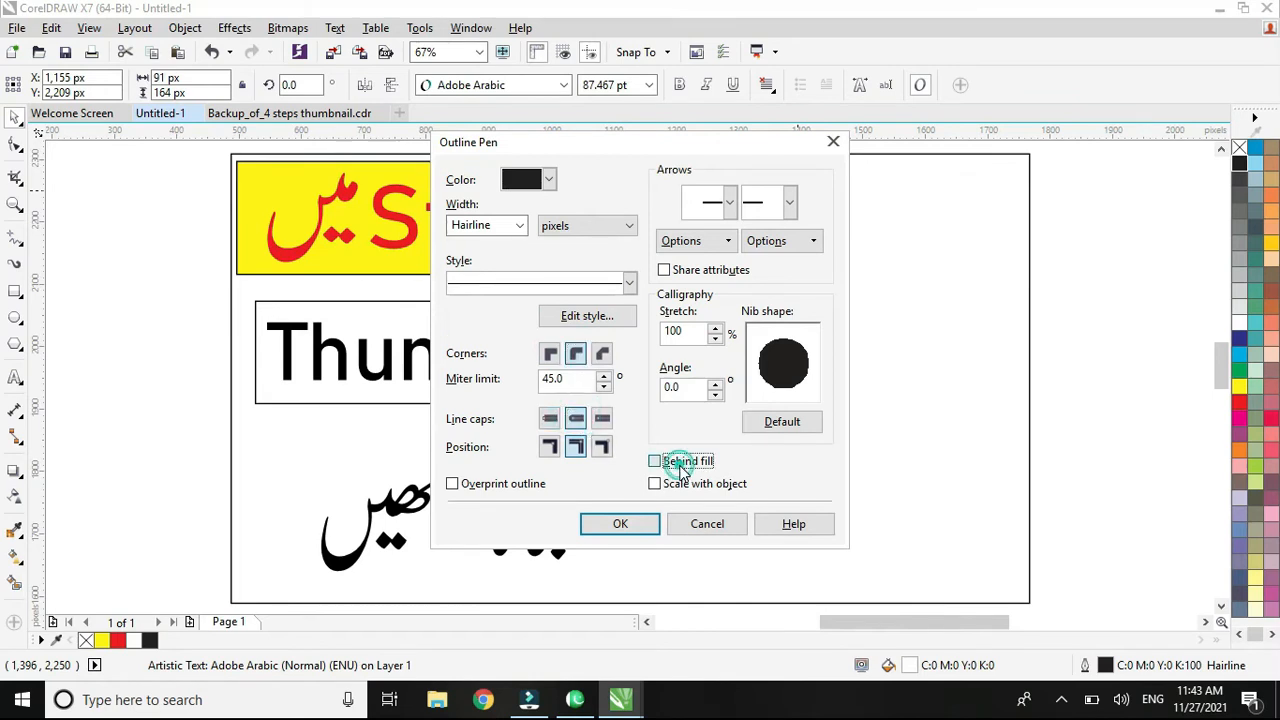
left_click(684, 485)
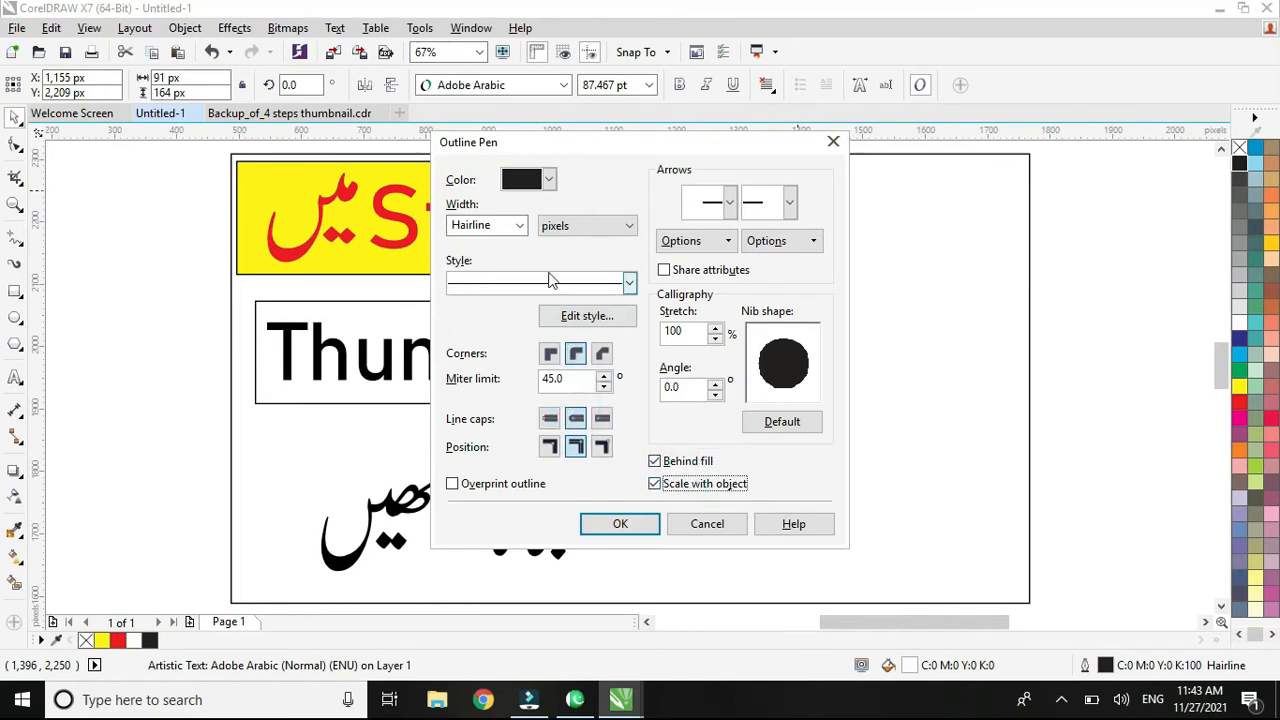
Set the outline width of the digit "4" to 16 px and apply the outline settings.
left_click(503, 228)
left_click(519, 226)
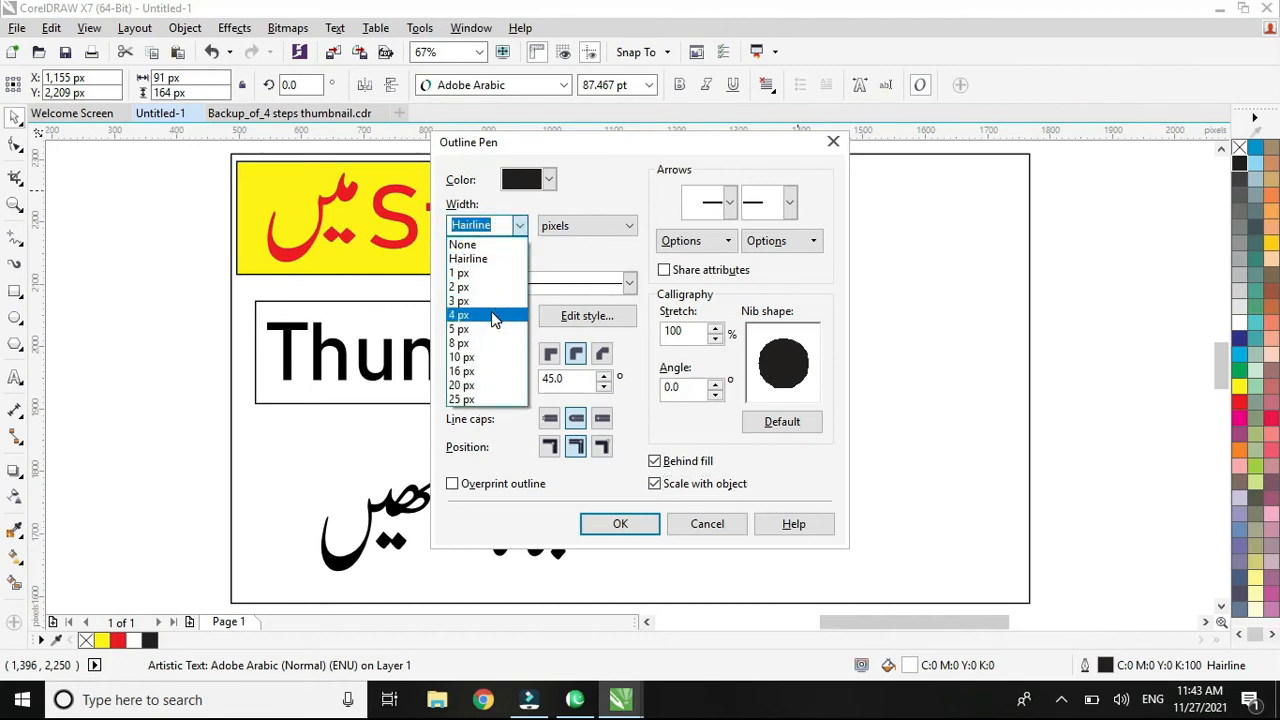
left_click(491, 315)
left_click(519, 226)
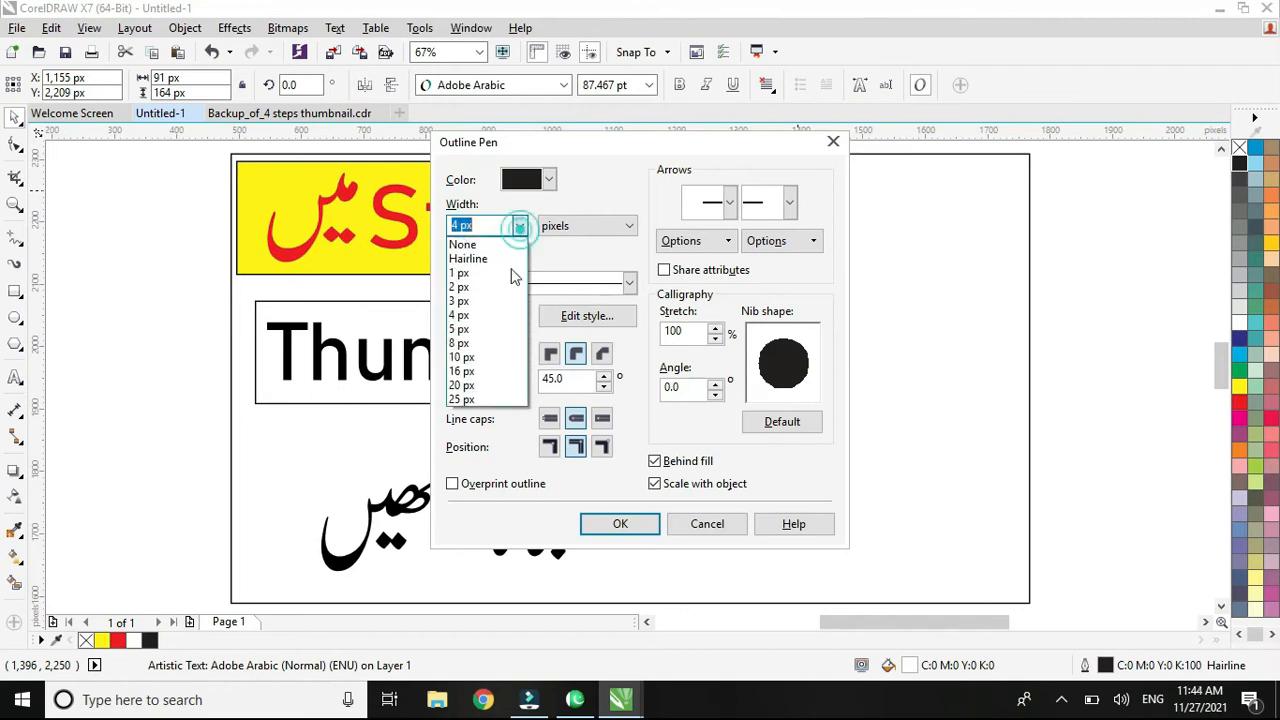
left_click(498, 371)
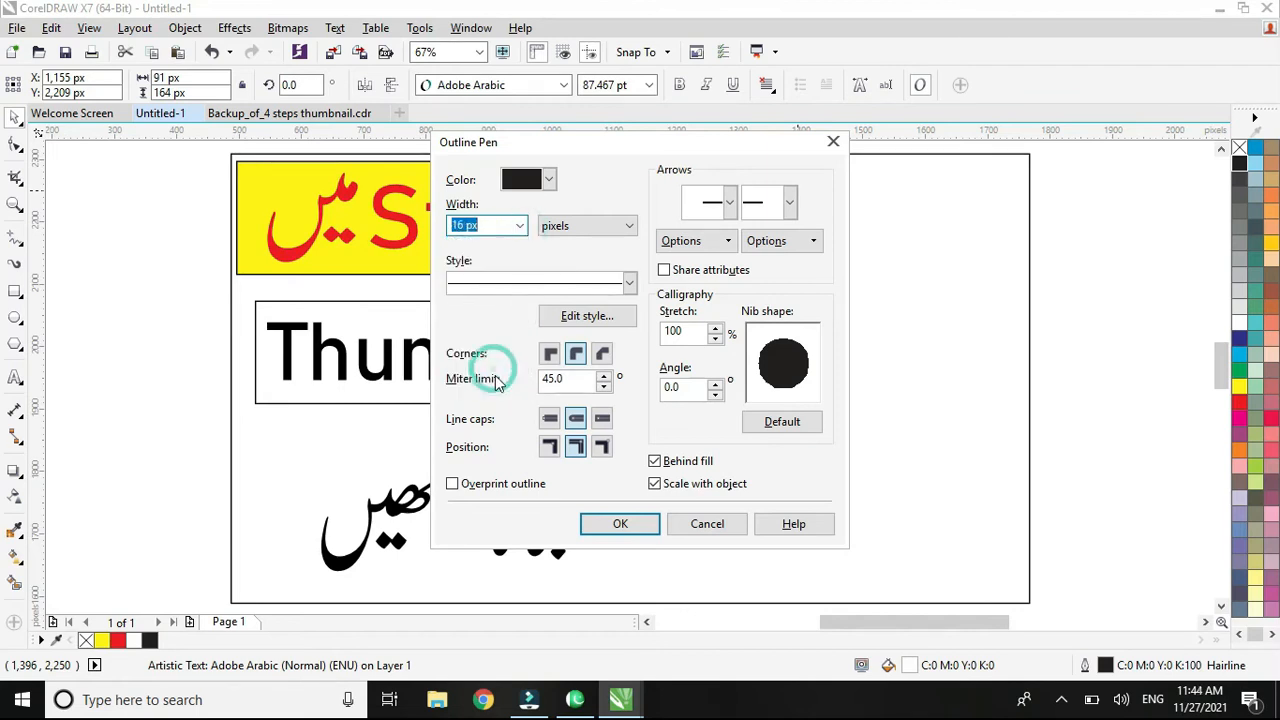
left_click(620, 525)
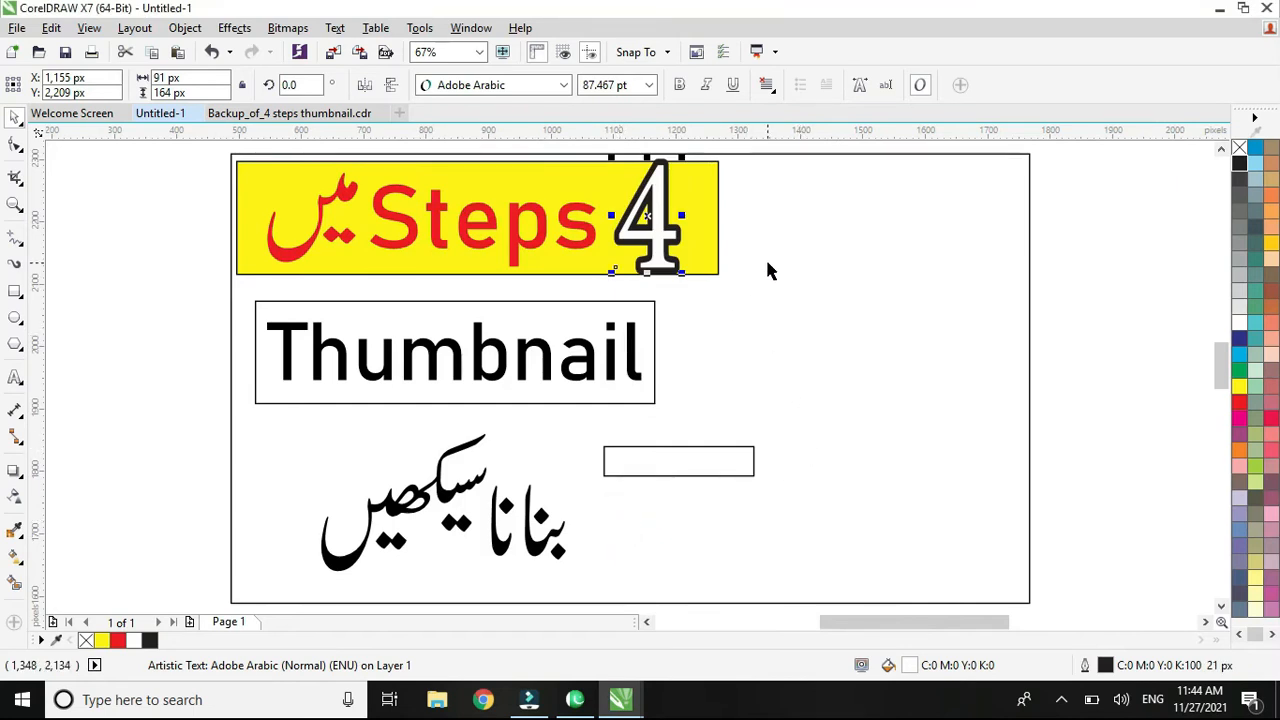
Give the "Steps میں" text a black 8 px outline with rounded corners and round caps, behind the fill and scaling with the object.
left_click(588, 232)
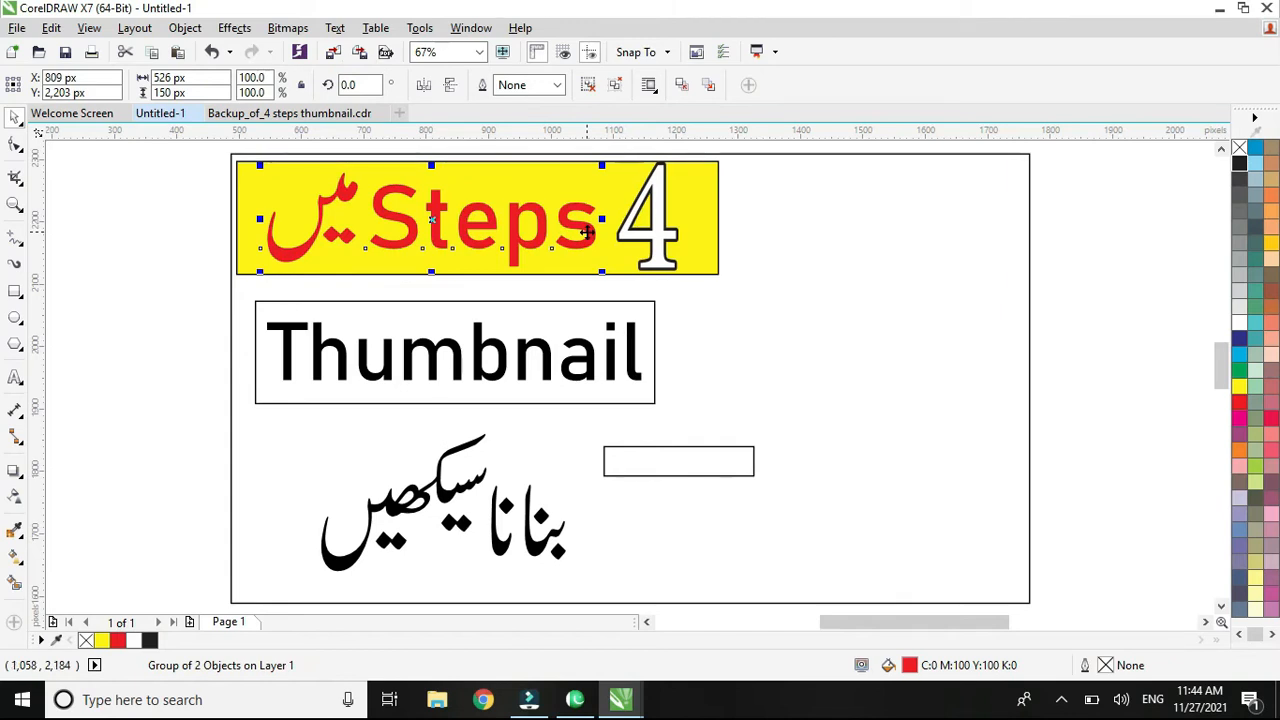
right_click(1238, 165)
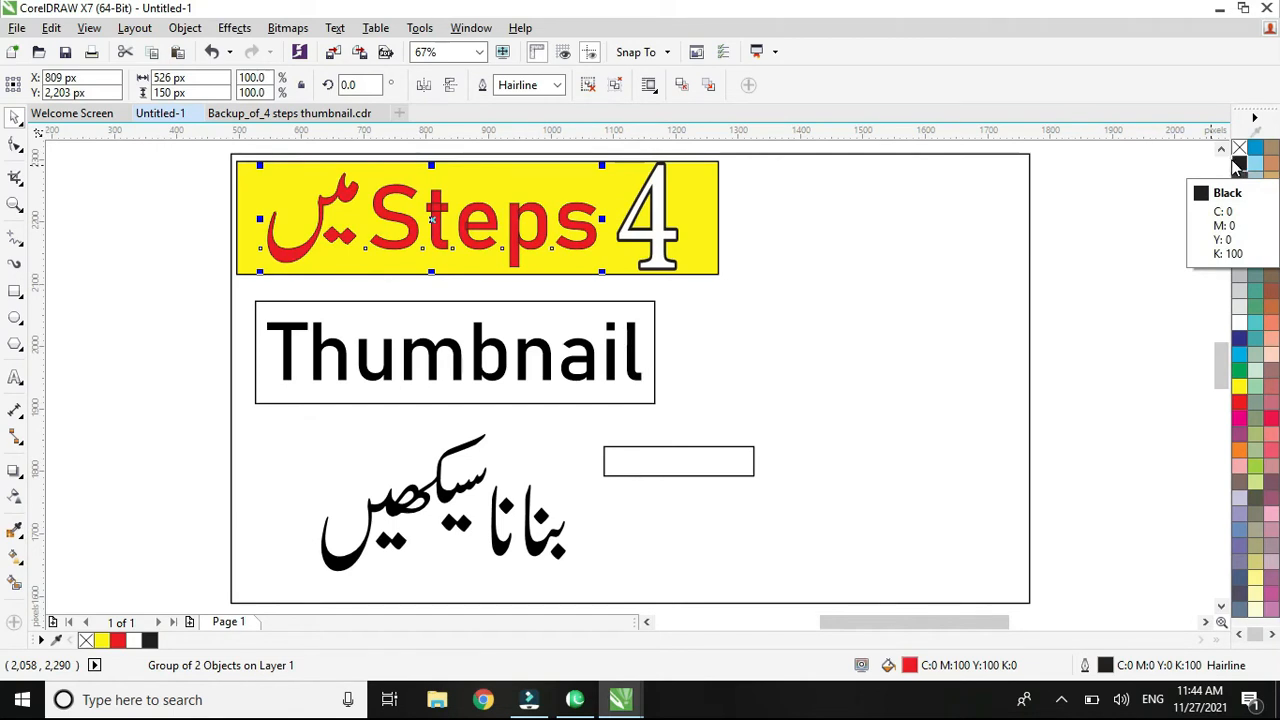
key("F12")
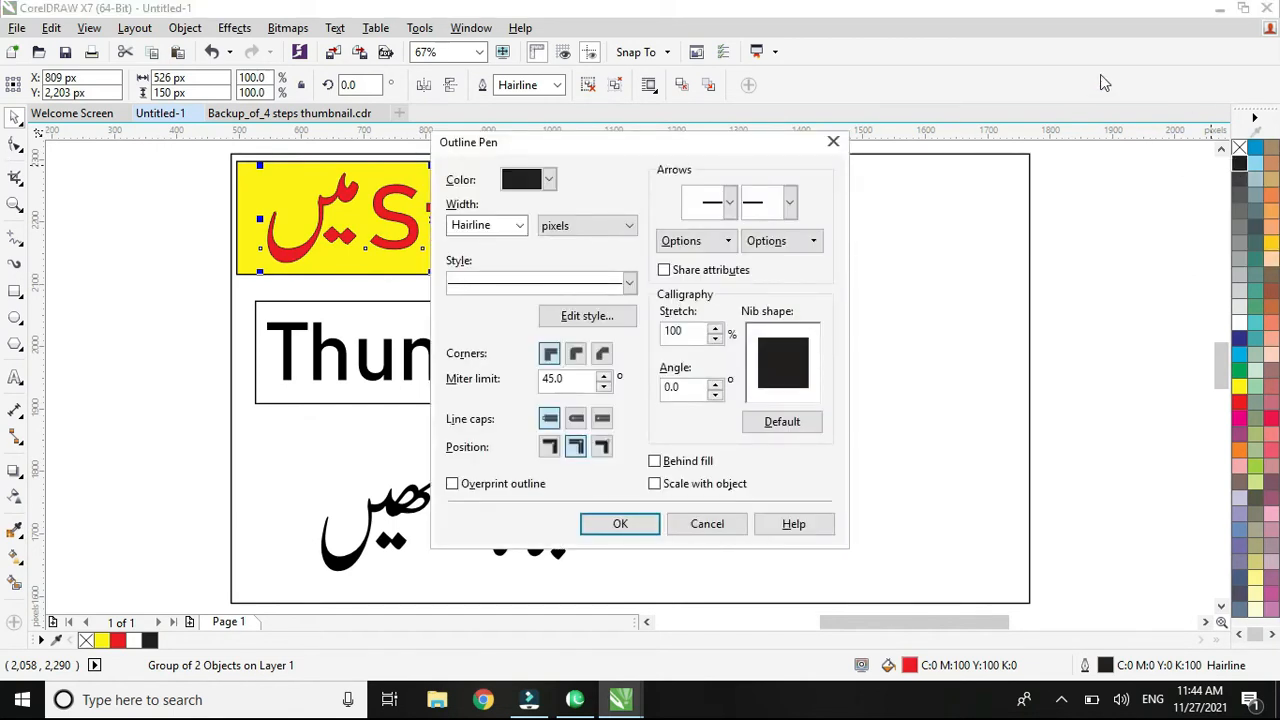
left_click(576, 353)
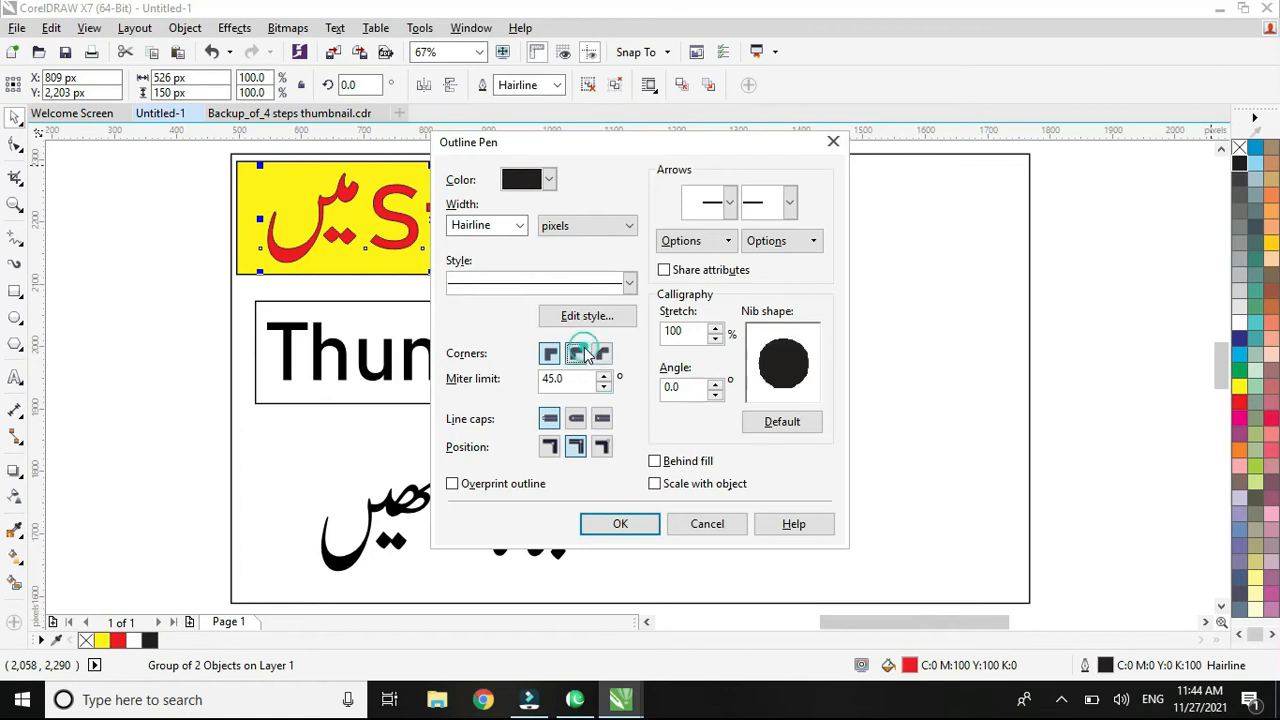
left_click(576, 419)
left_click(655, 461)
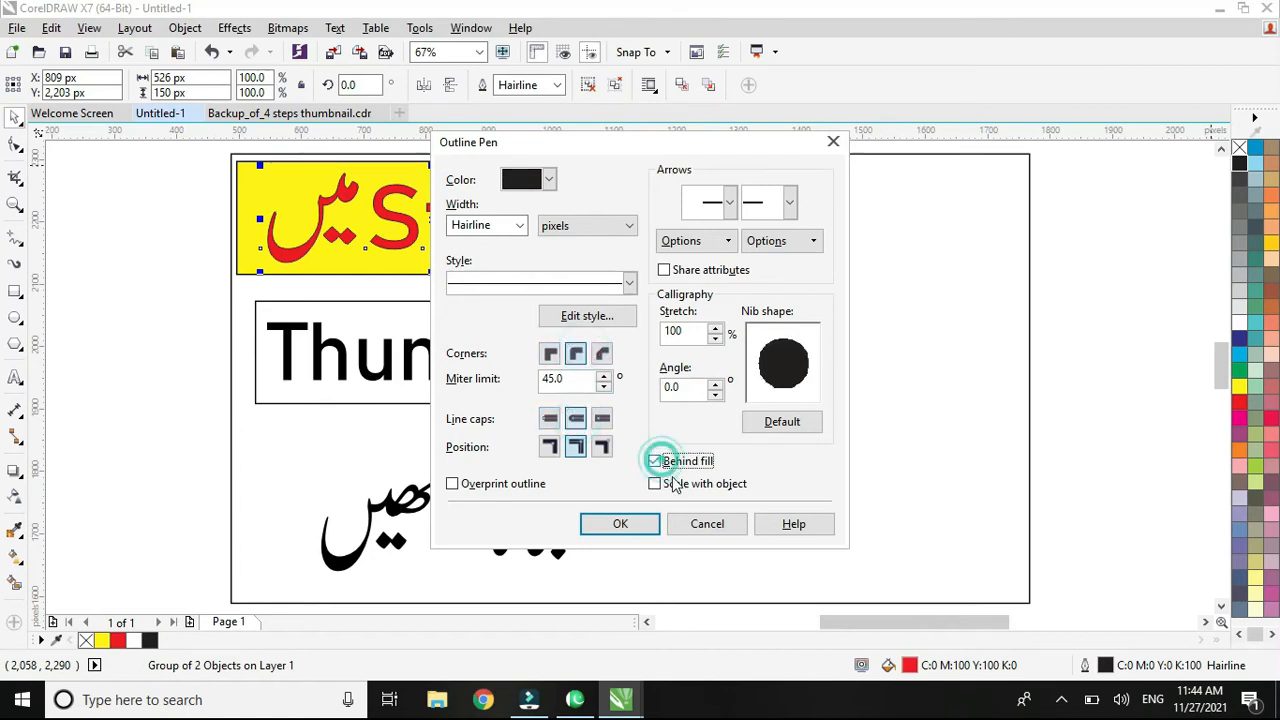
left_click(655, 484)
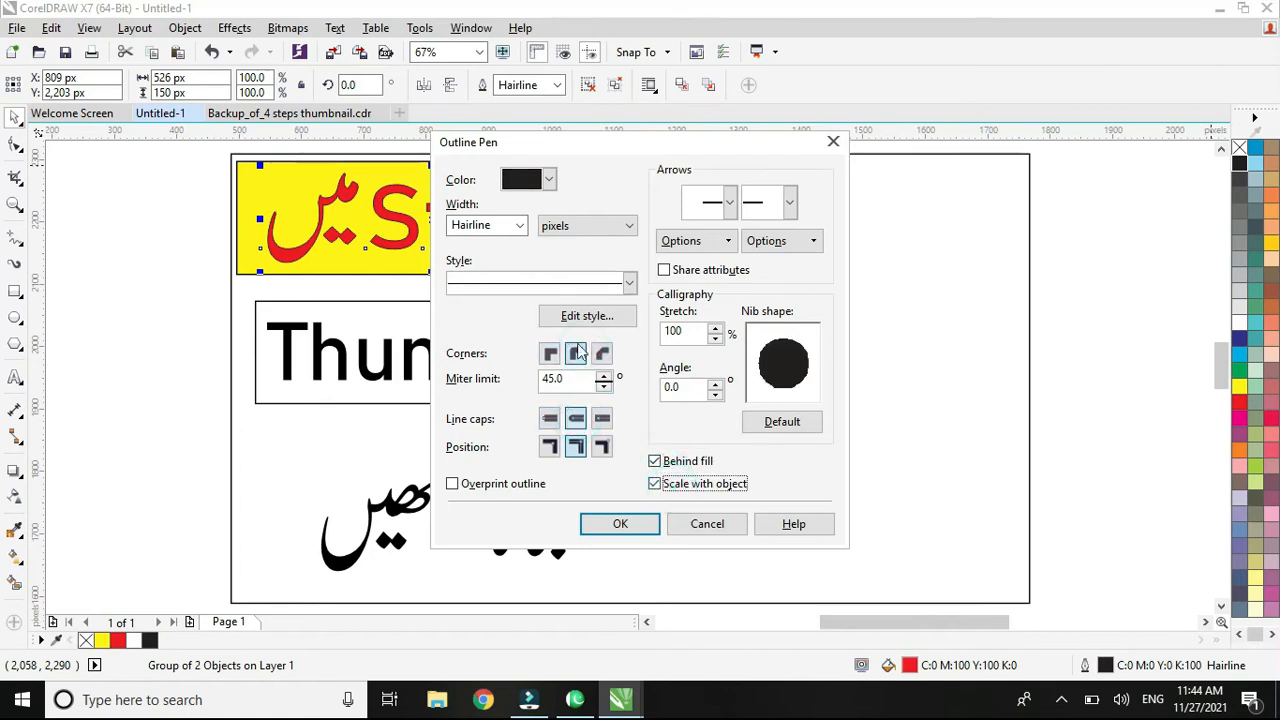
left_click(515, 226)
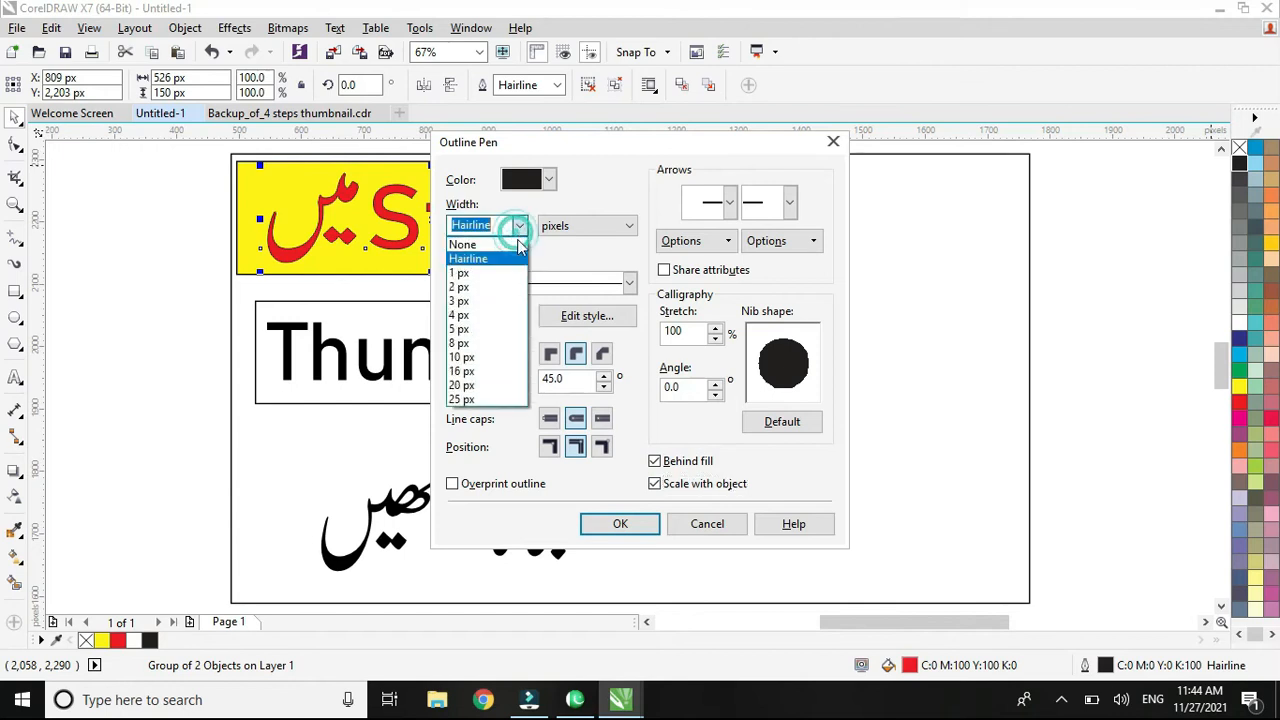
left_click(511, 345)
left_click(586, 523)
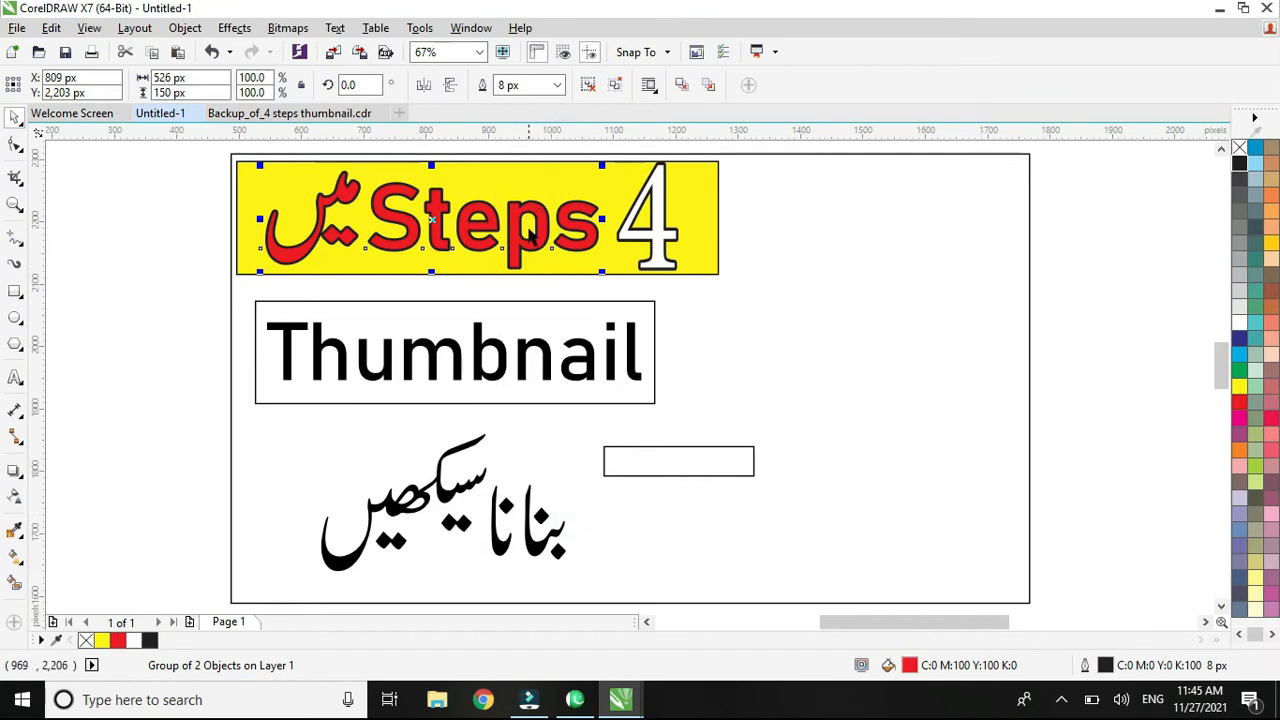
Thicken the outline of the "Steps میں" text, trying 20 px and settling on 16 px.
left_click(481, 87)
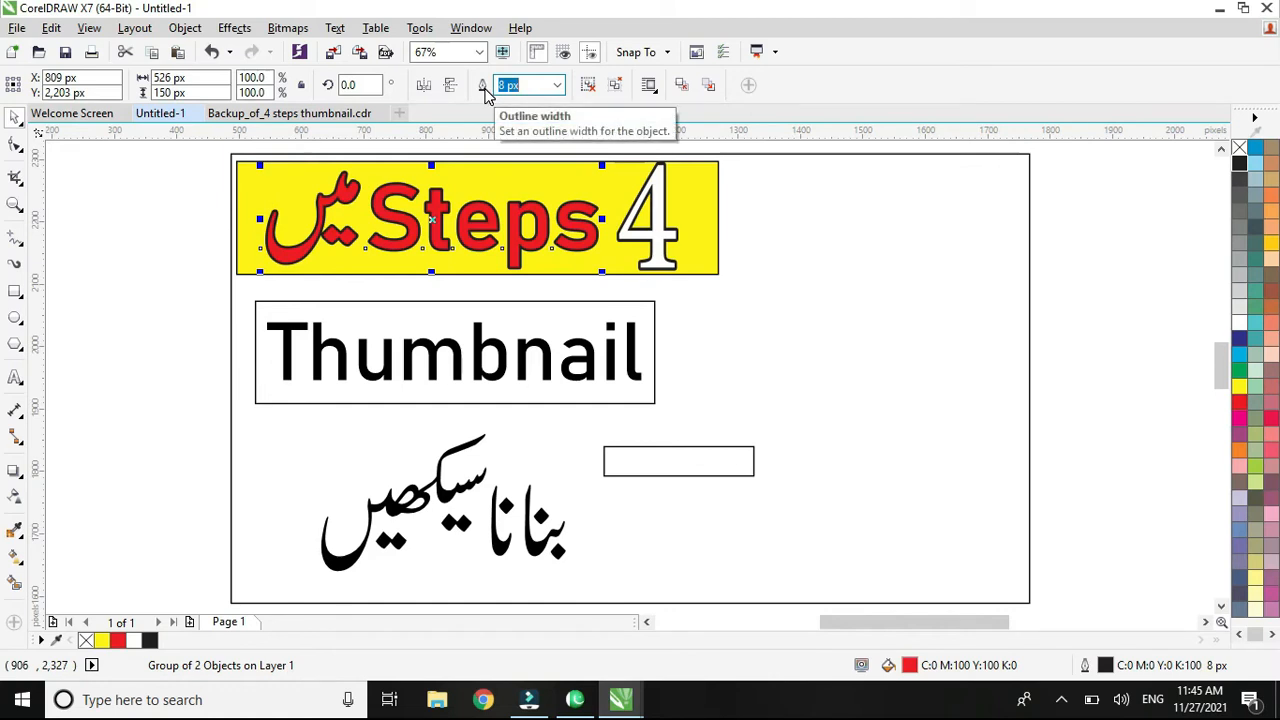
left_click(557, 86)
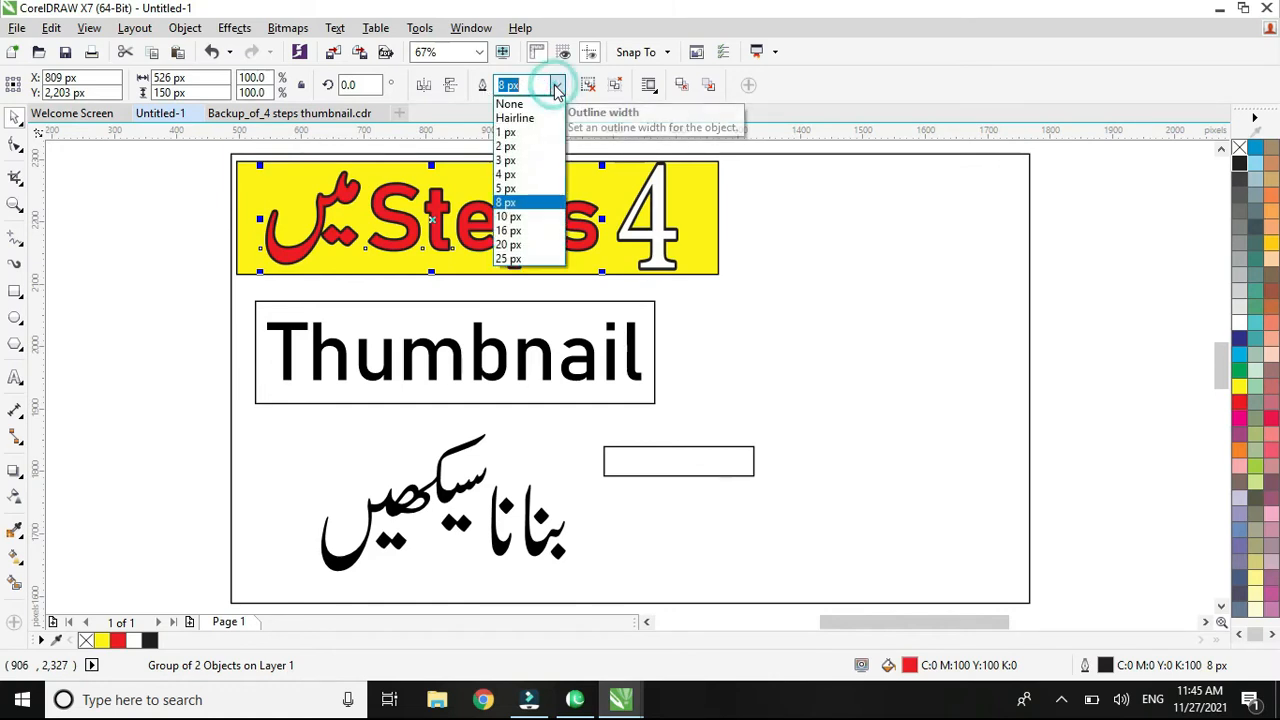
left_click(514, 246)
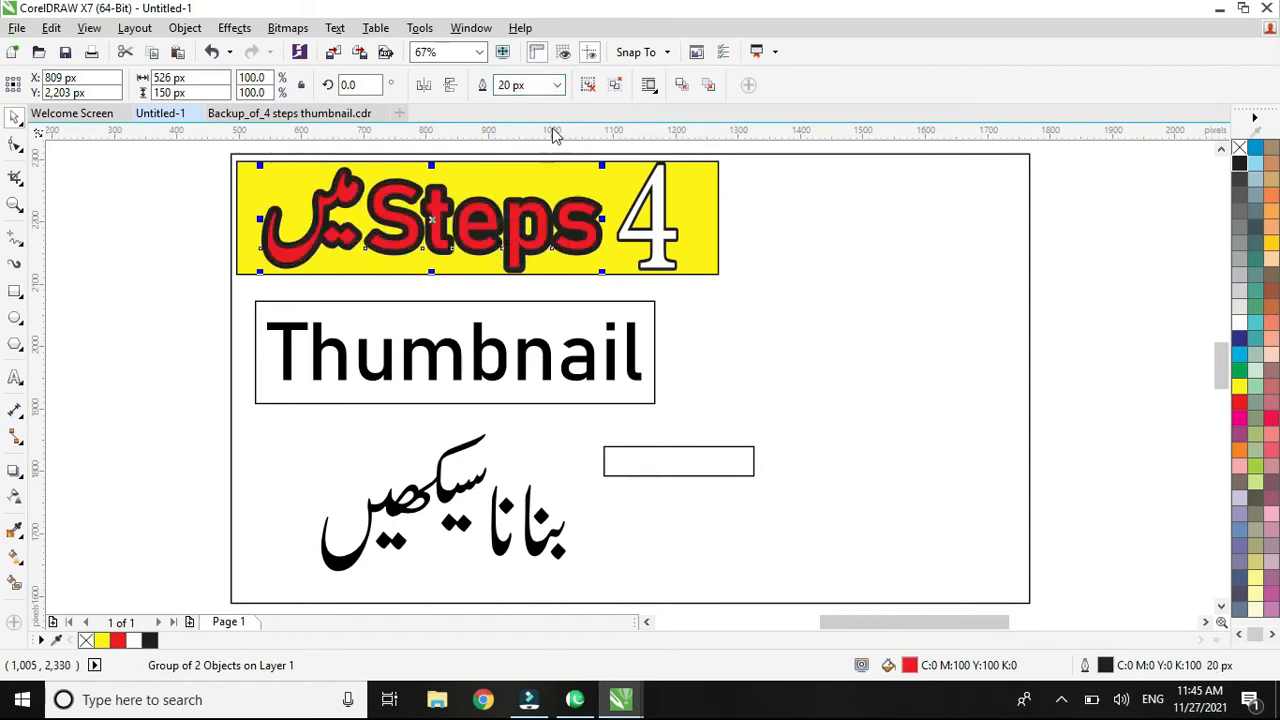
left_click(557, 85)
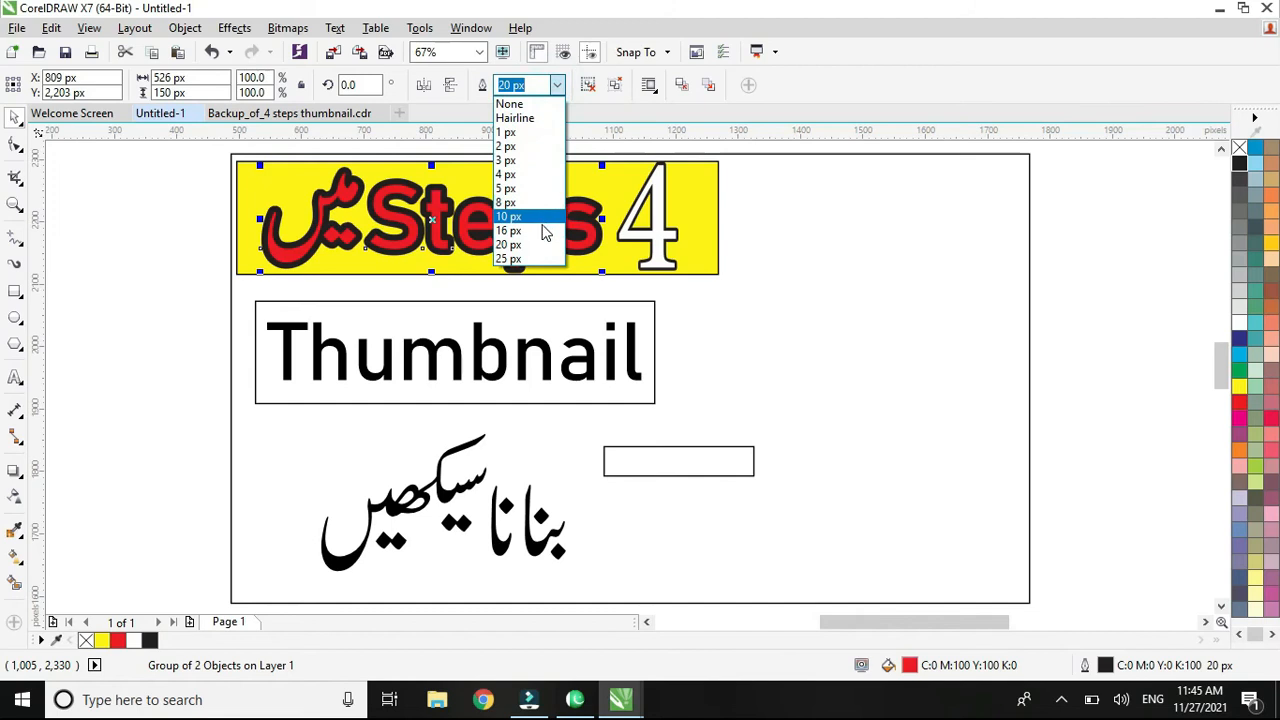
left_click(541, 230)
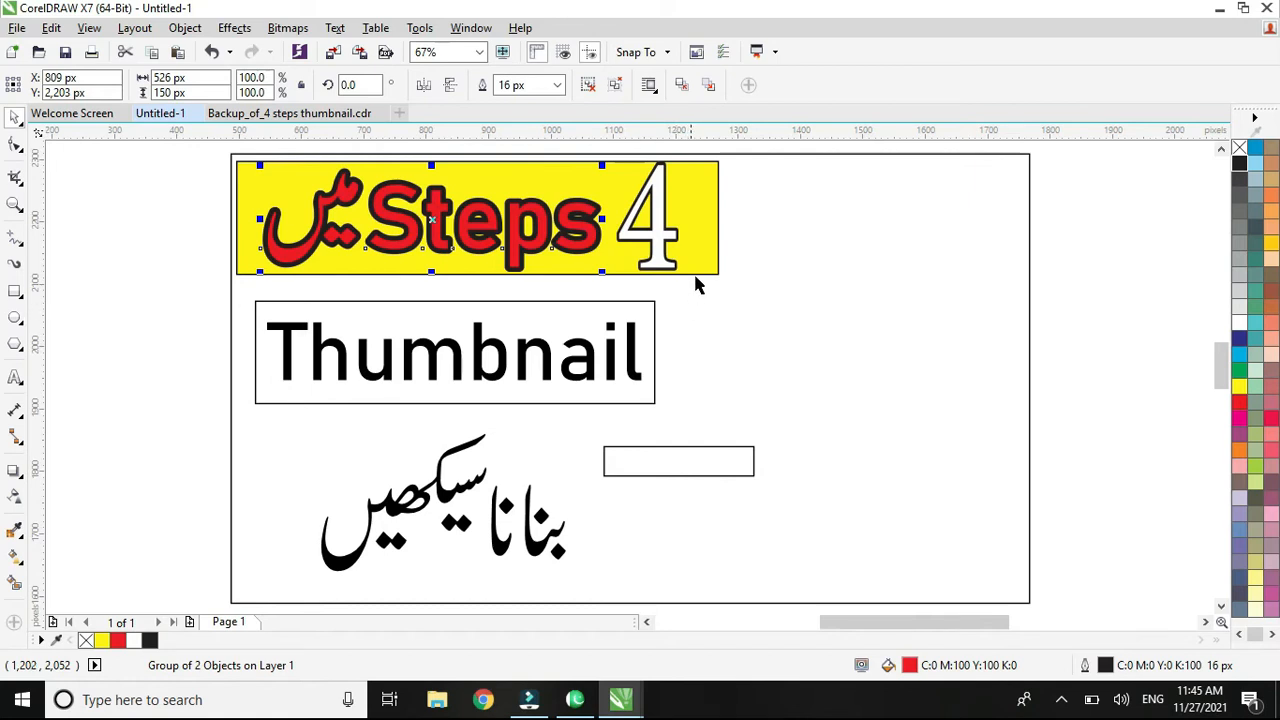
Fill the rectangle behind "Thumbnail" with blue and colour the "Thumbnail" text white.
left_click(656, 300)
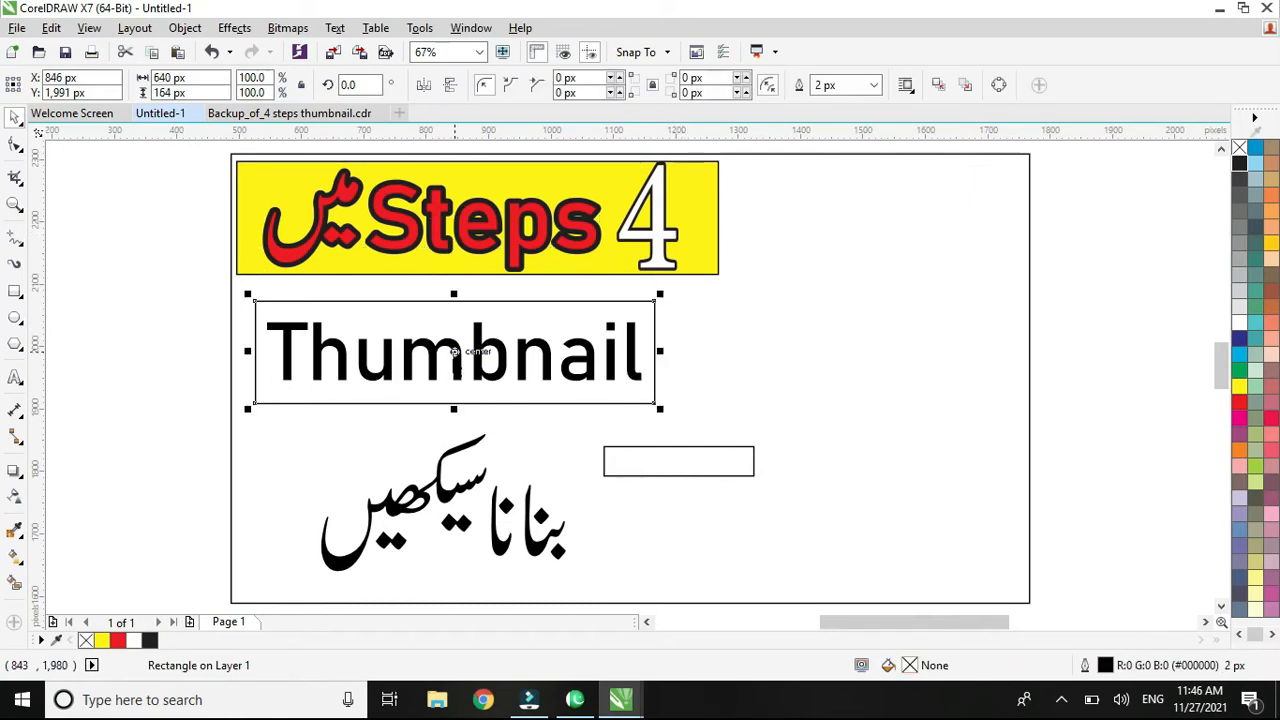
left_click(460, 354)
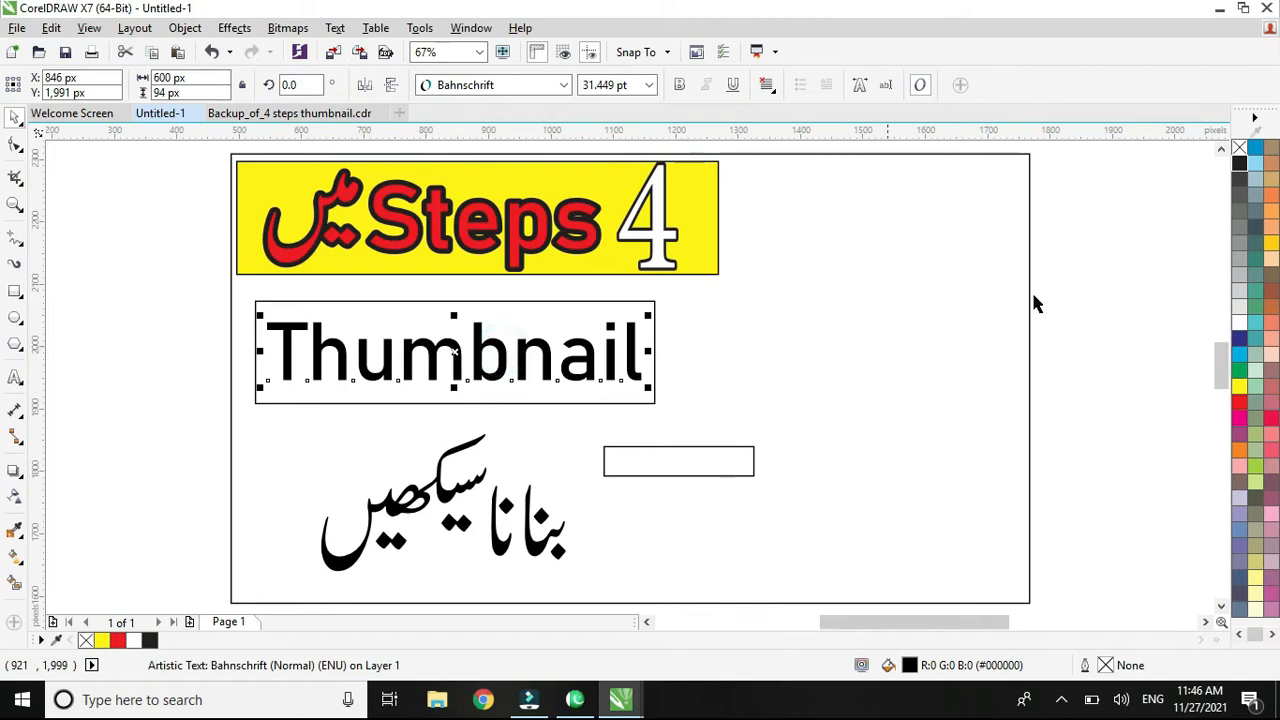
left_click(634, 404)
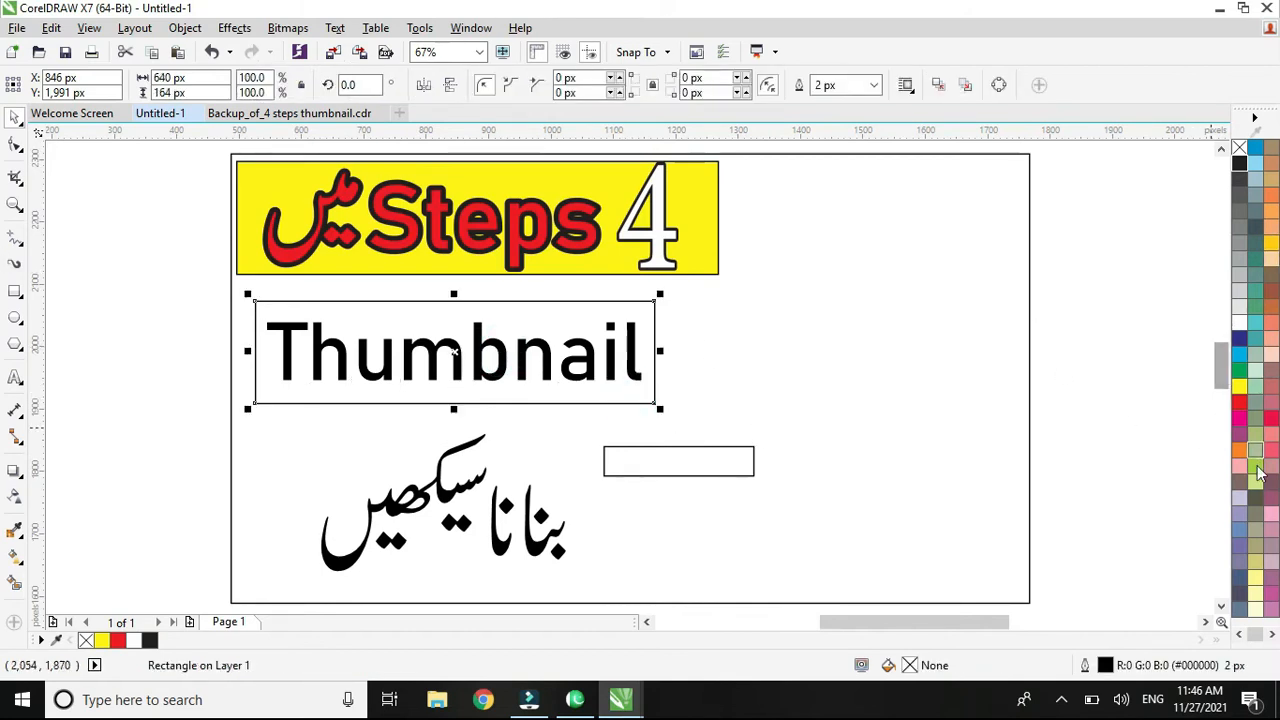
left_click(1240, 340)
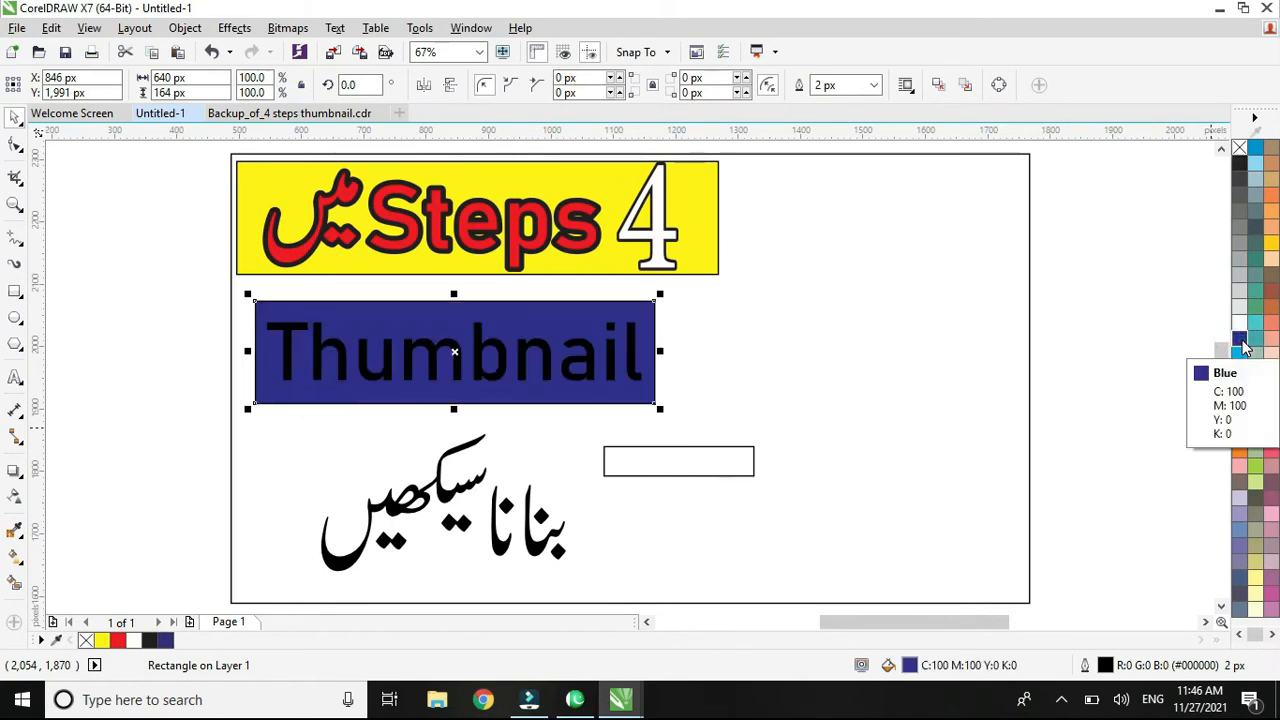
left_click(616, 370)
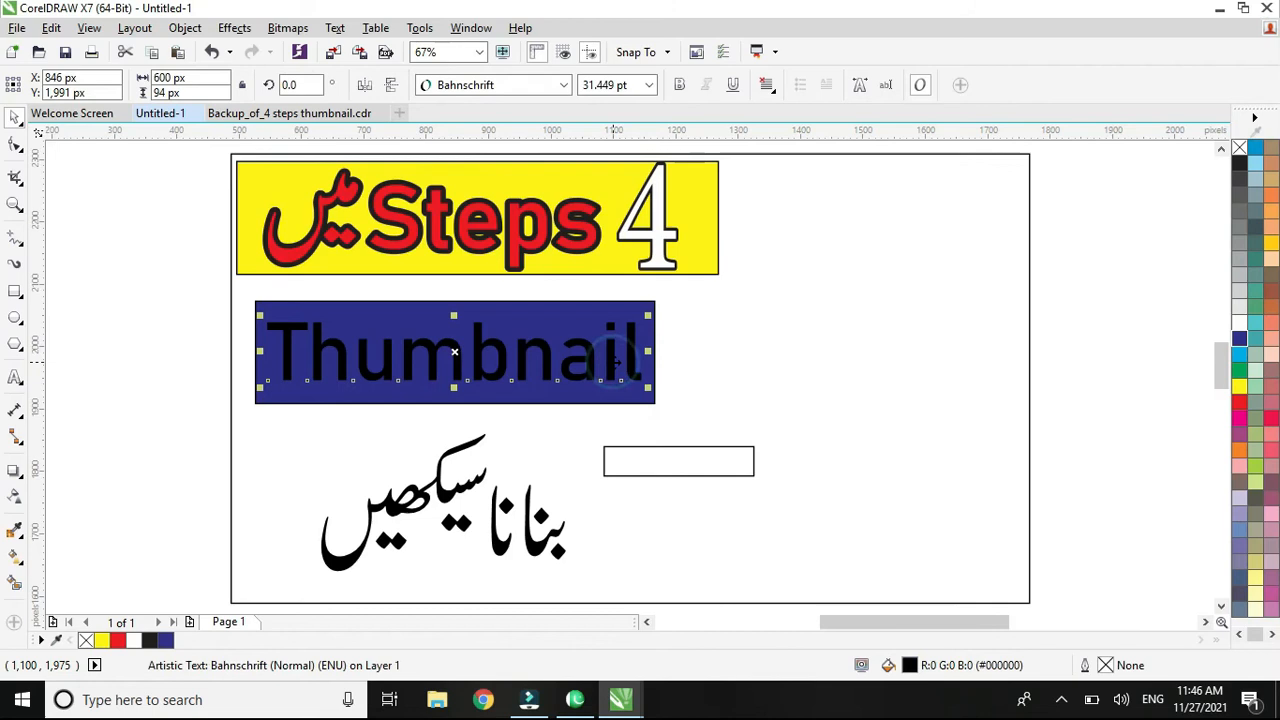
left_click(1238, 325)
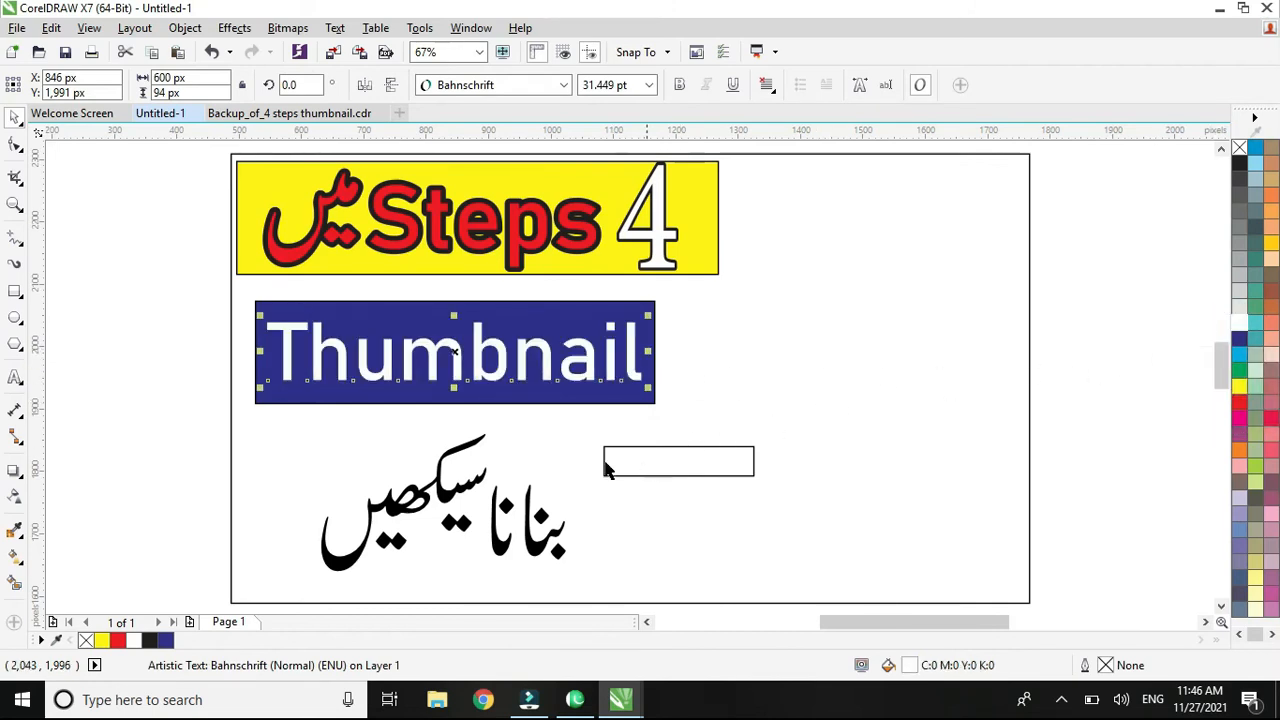
Give the rectangle behind "Thumbnail" a linear fountain fill and set the white end node to near-black #242020.
left_click(533, 400)
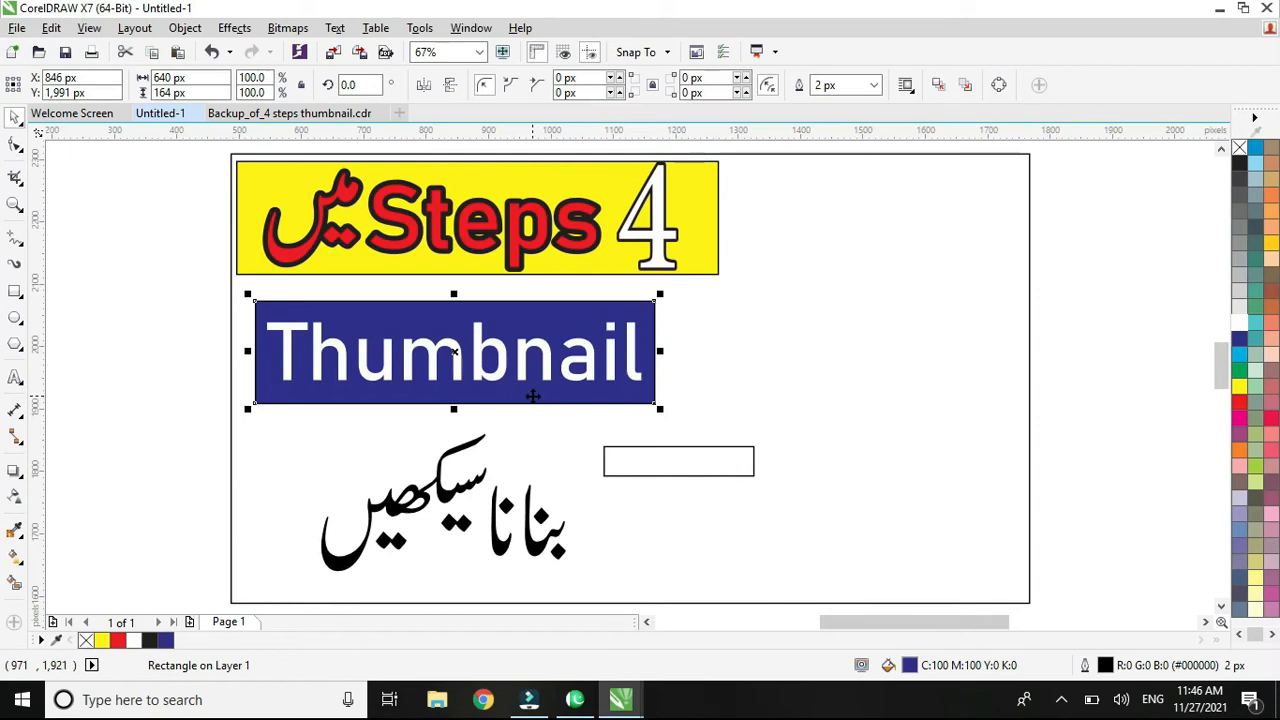
key("F11")
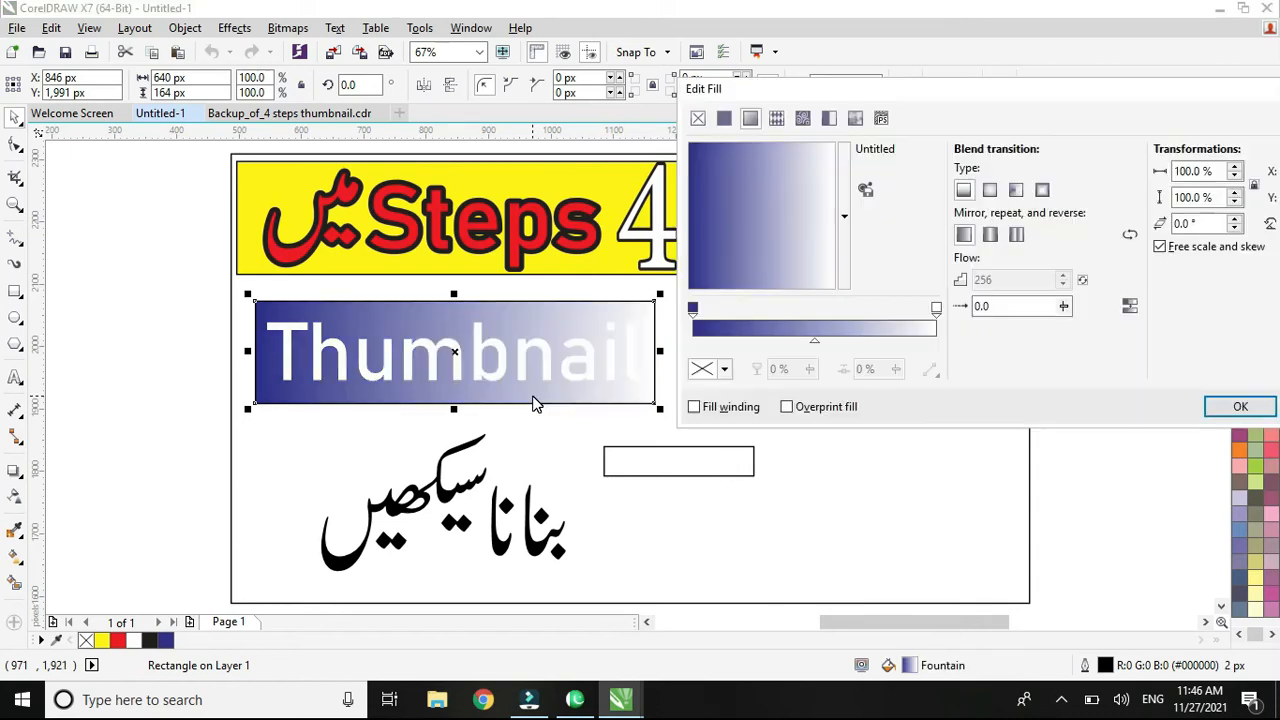
left_click_drag(1170, 86, 1076, 125)
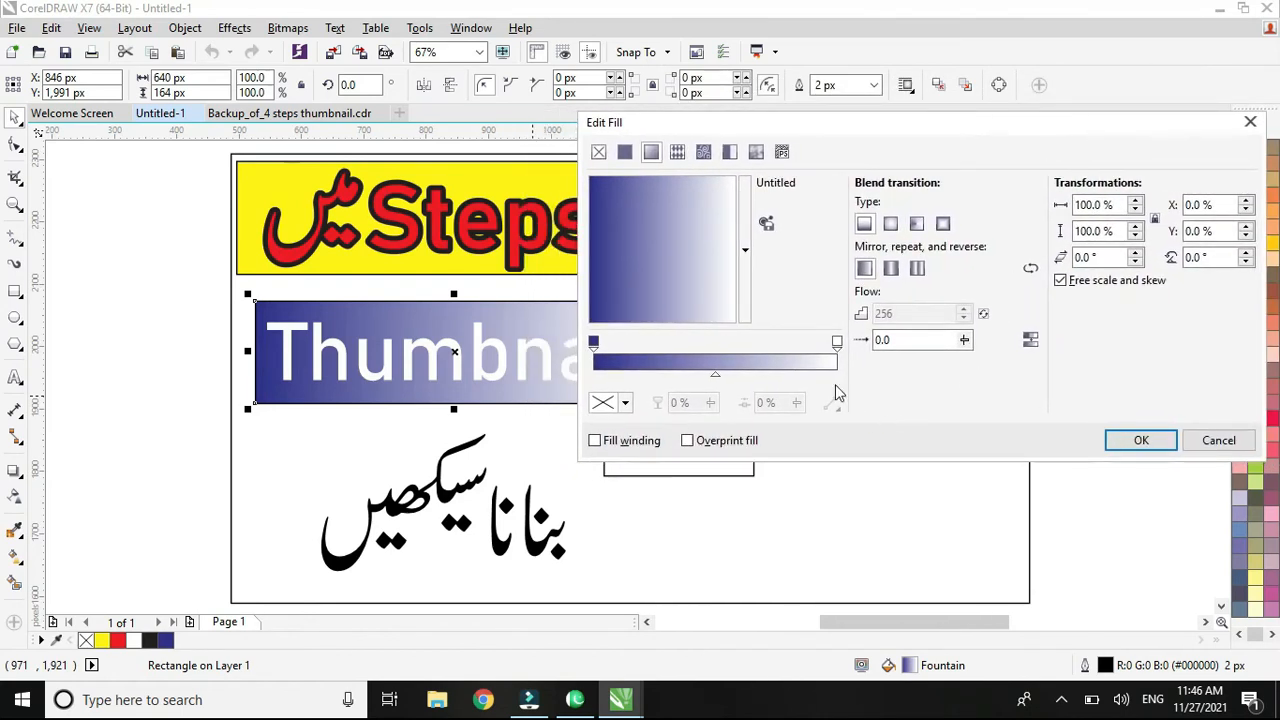
left_click(837, 343)
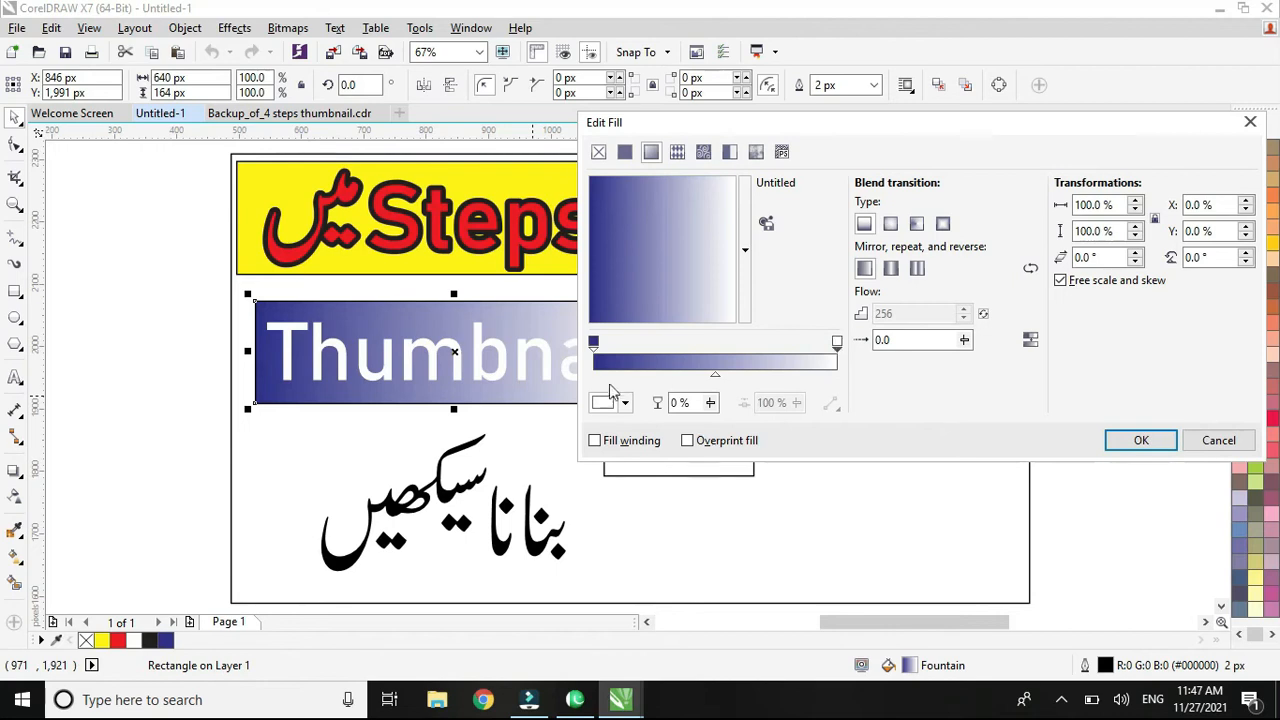
left_click(836, 341)
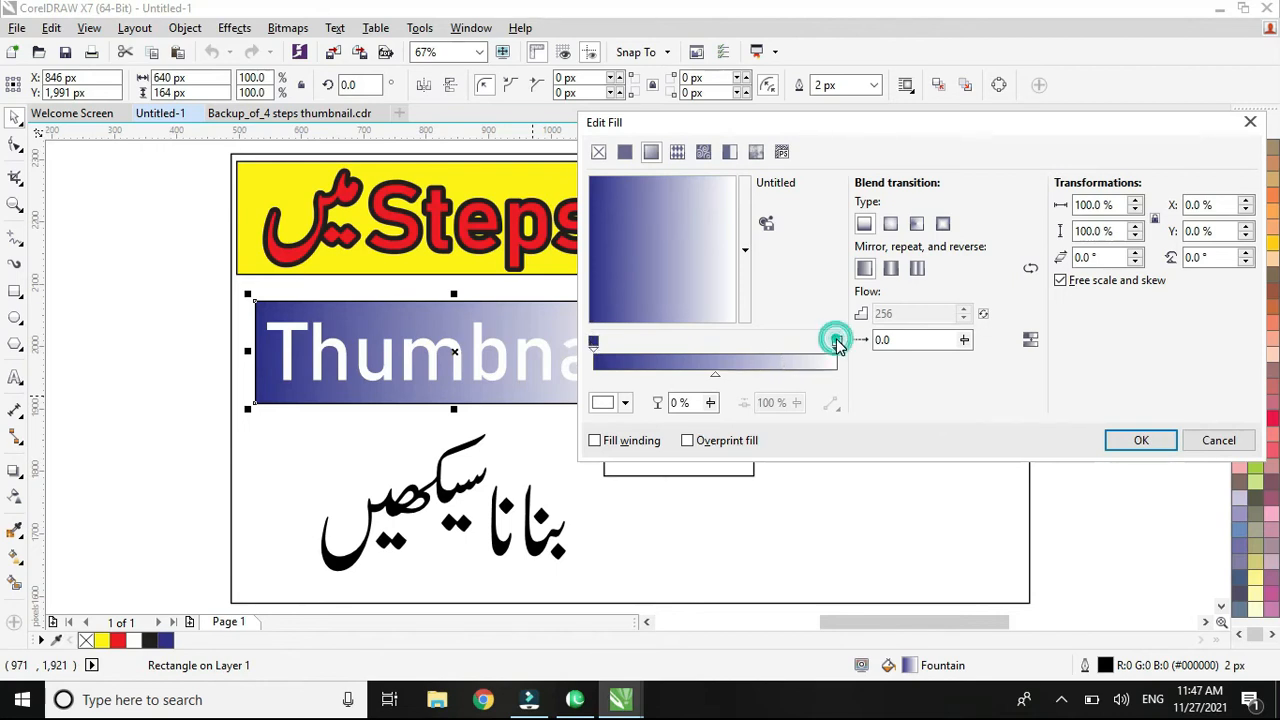
left_click(627, 402)
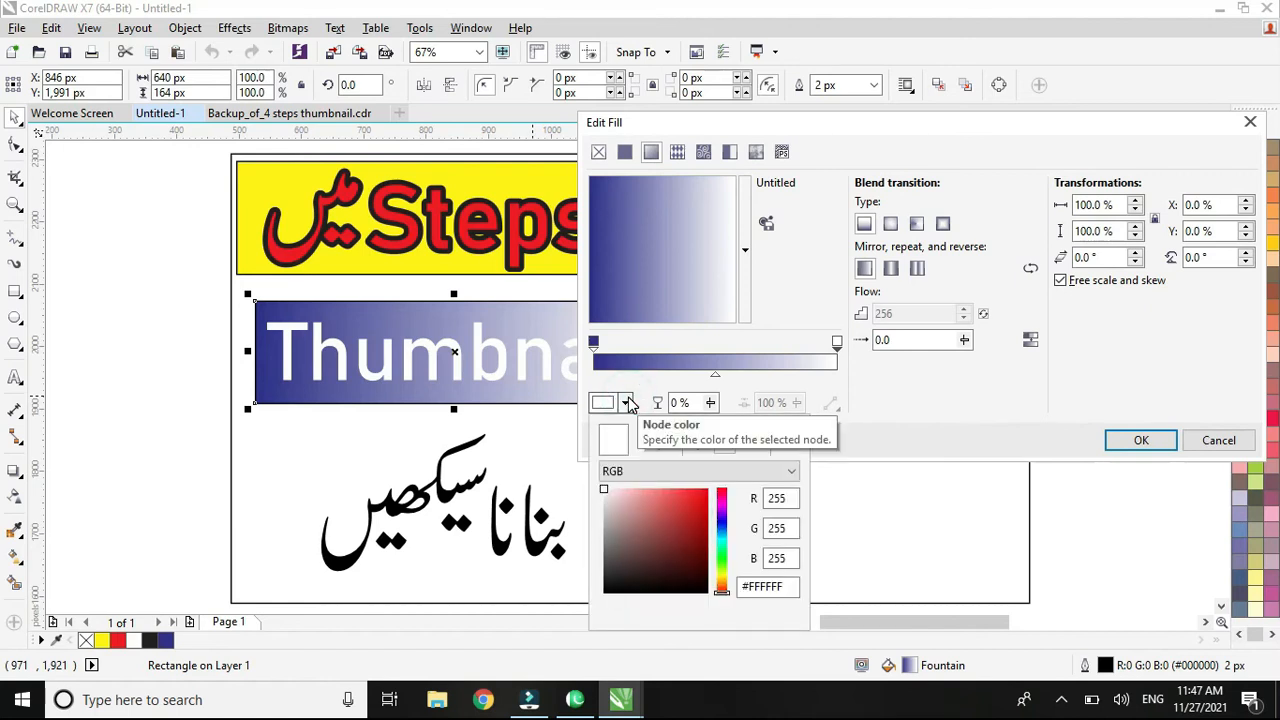
left_click_drag(605, 490, 614, 578)
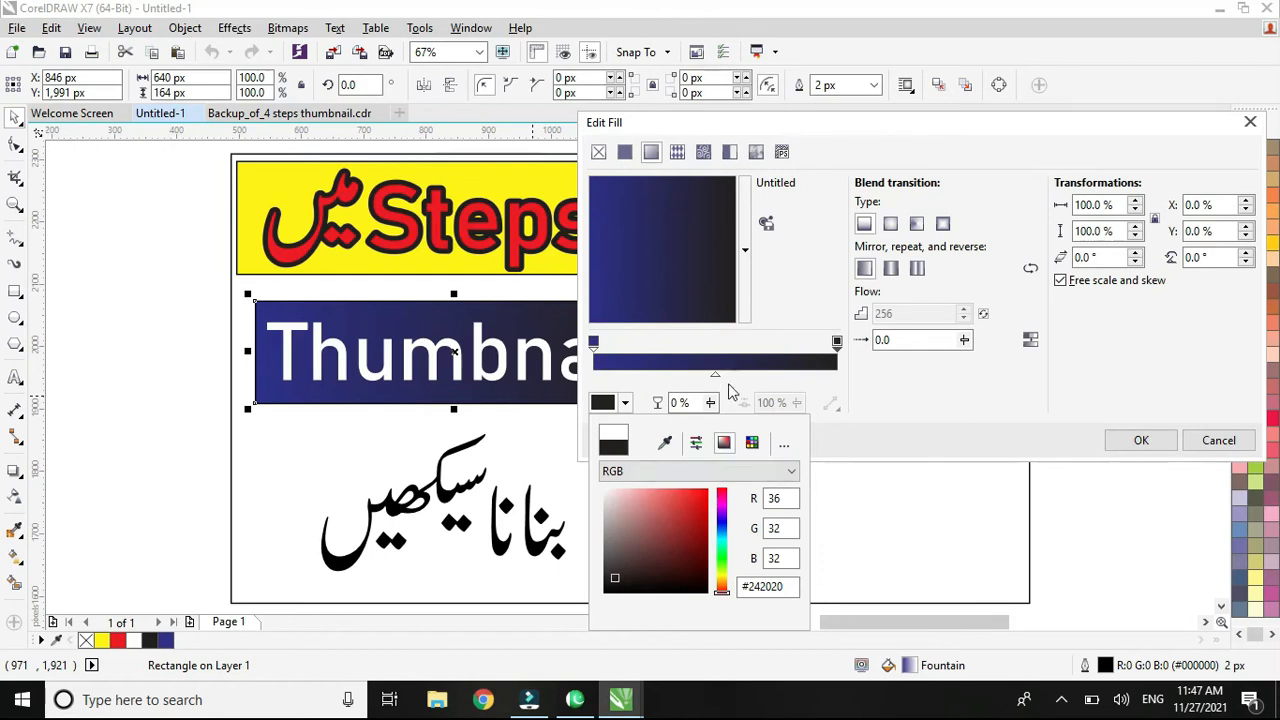
Darken the gradient's blue start node to C100 M99 Y23 K14.
left_click(592, 343)
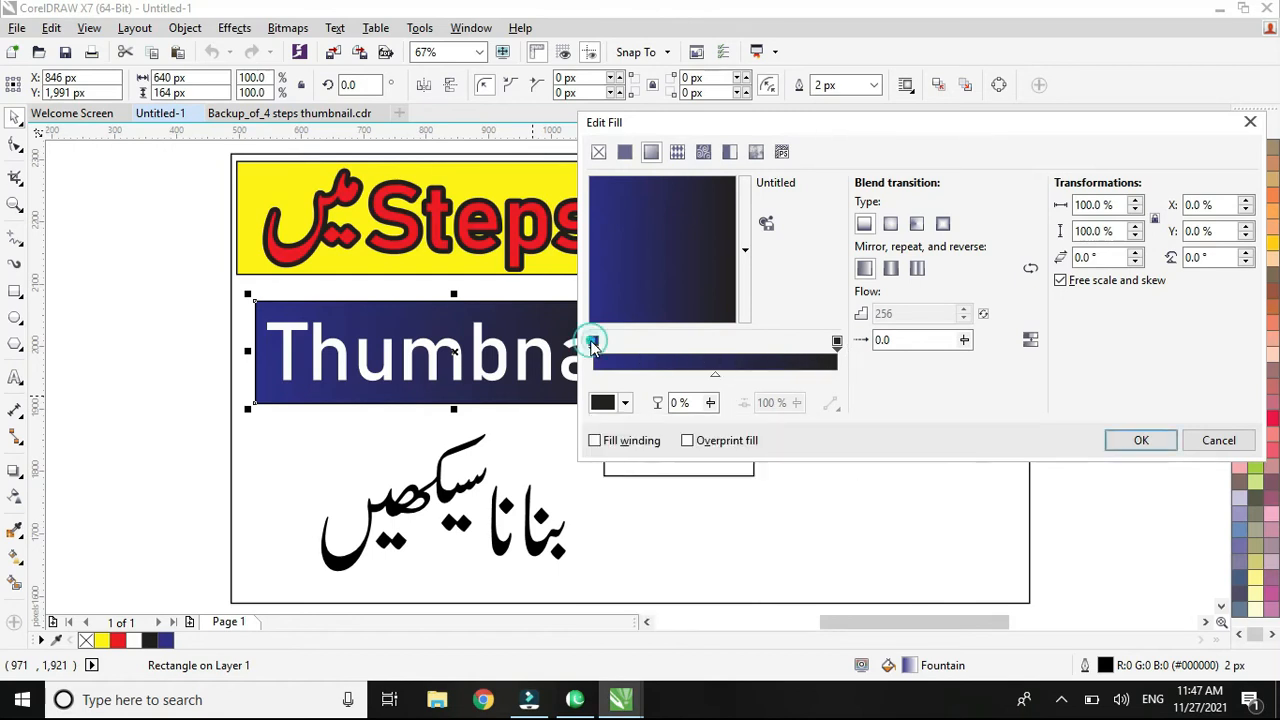
left_click(593, 340)
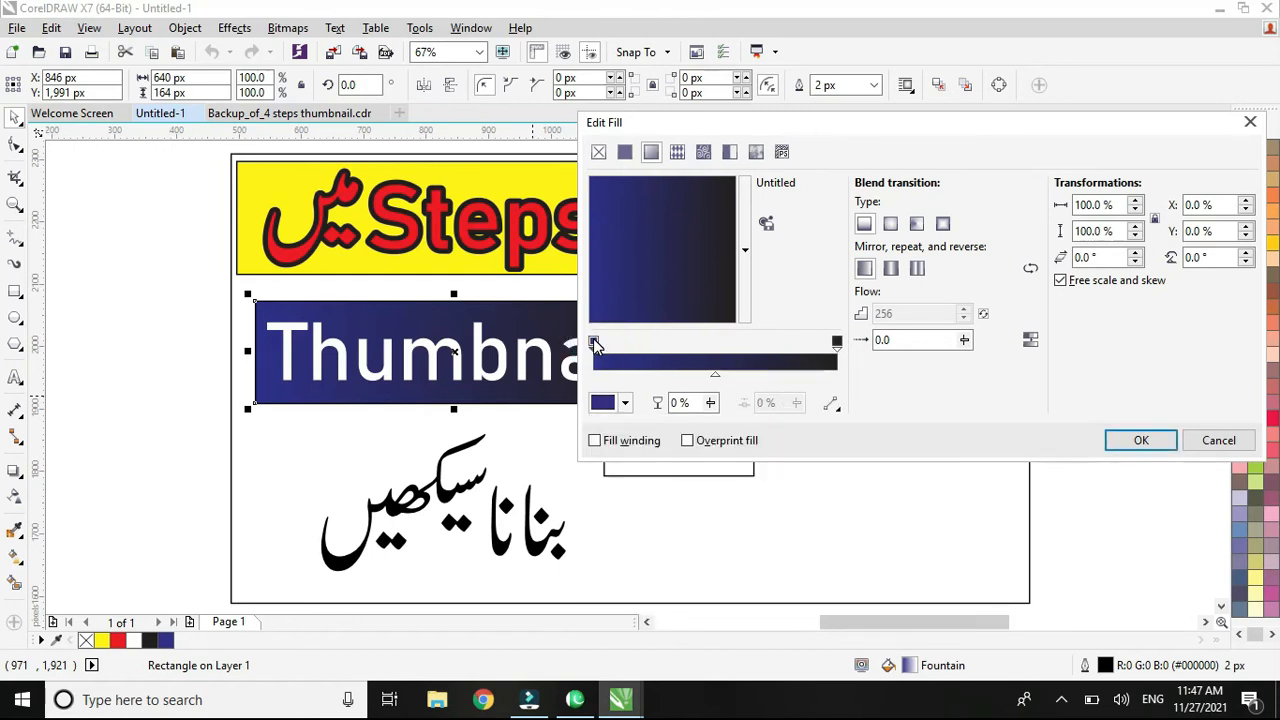
left_click(624, 402)
mouse_move(660, 535)
left_mouse_down()
mouse_move(686, 503)
mouse_move(677, 560)
mouse_move(674, 540)
mouse_move(658, 540)
mouse_move(662, 550)
left_mouse_up()
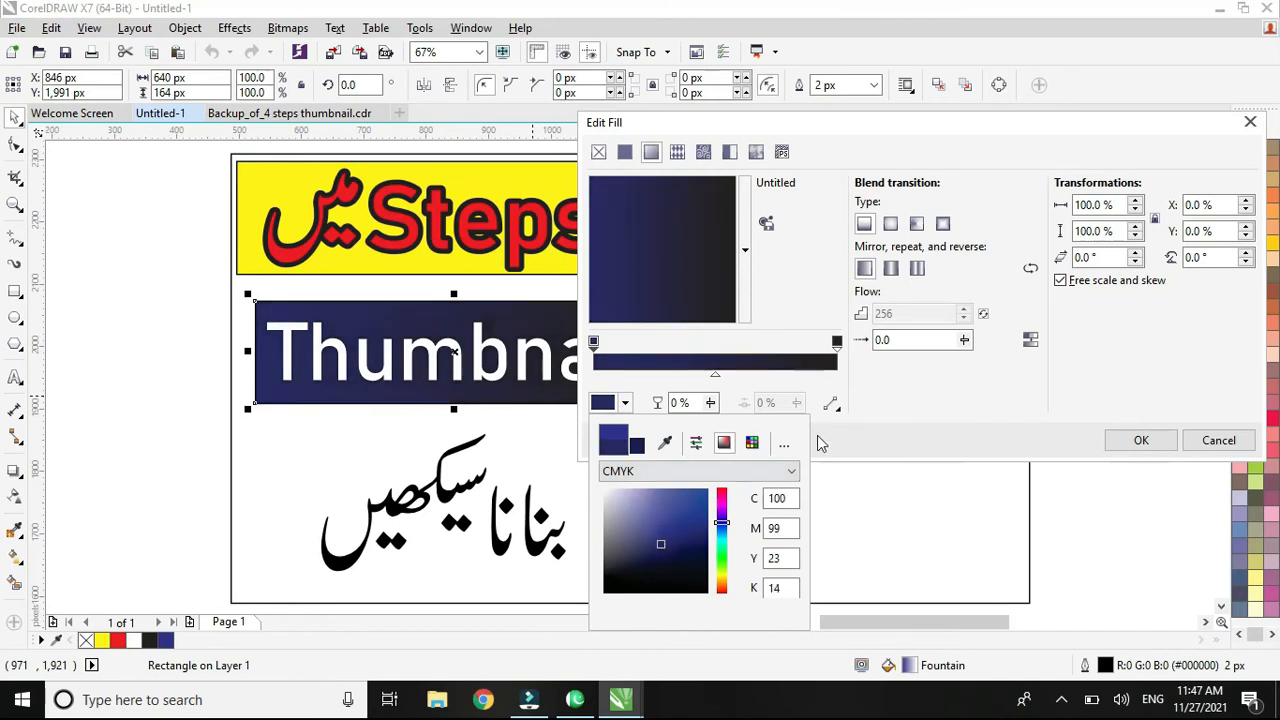
Angle the gradient to about 311.3° and shift the midpoint between its two colours, trying 77% and settling on 2%.
left_click(714, 376)
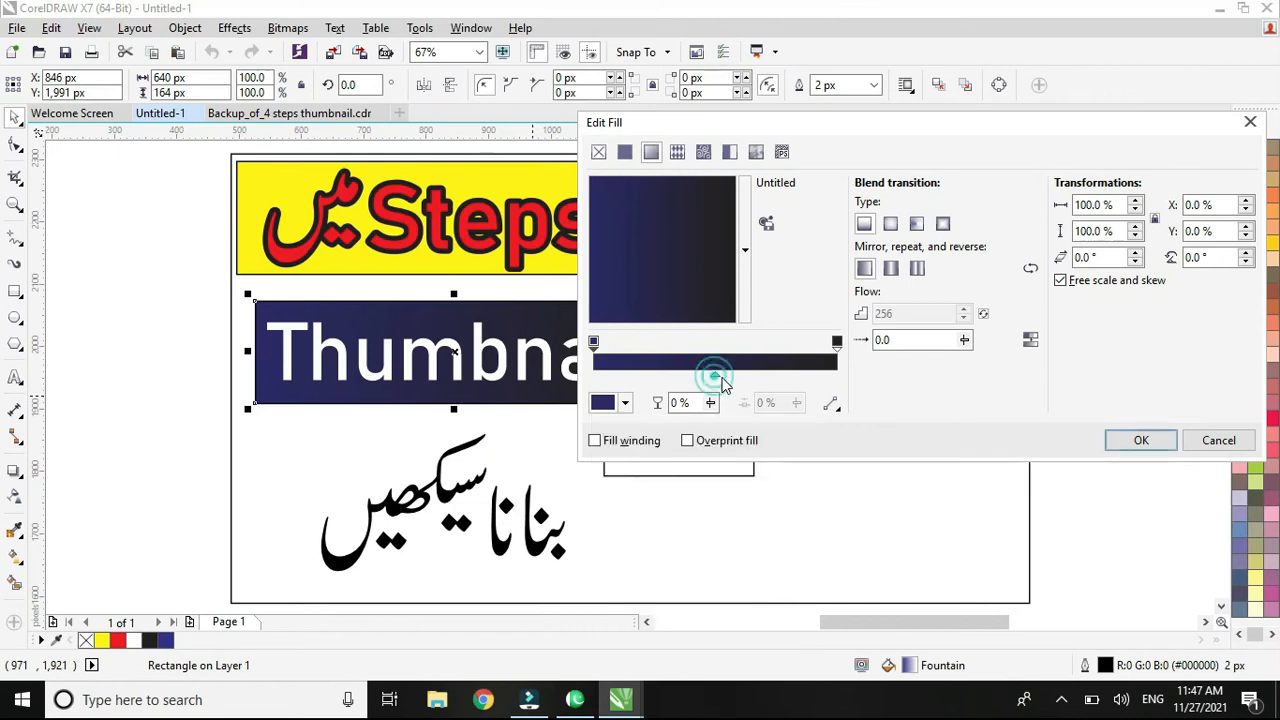
left_click_drag(714, 376, 780, 378)
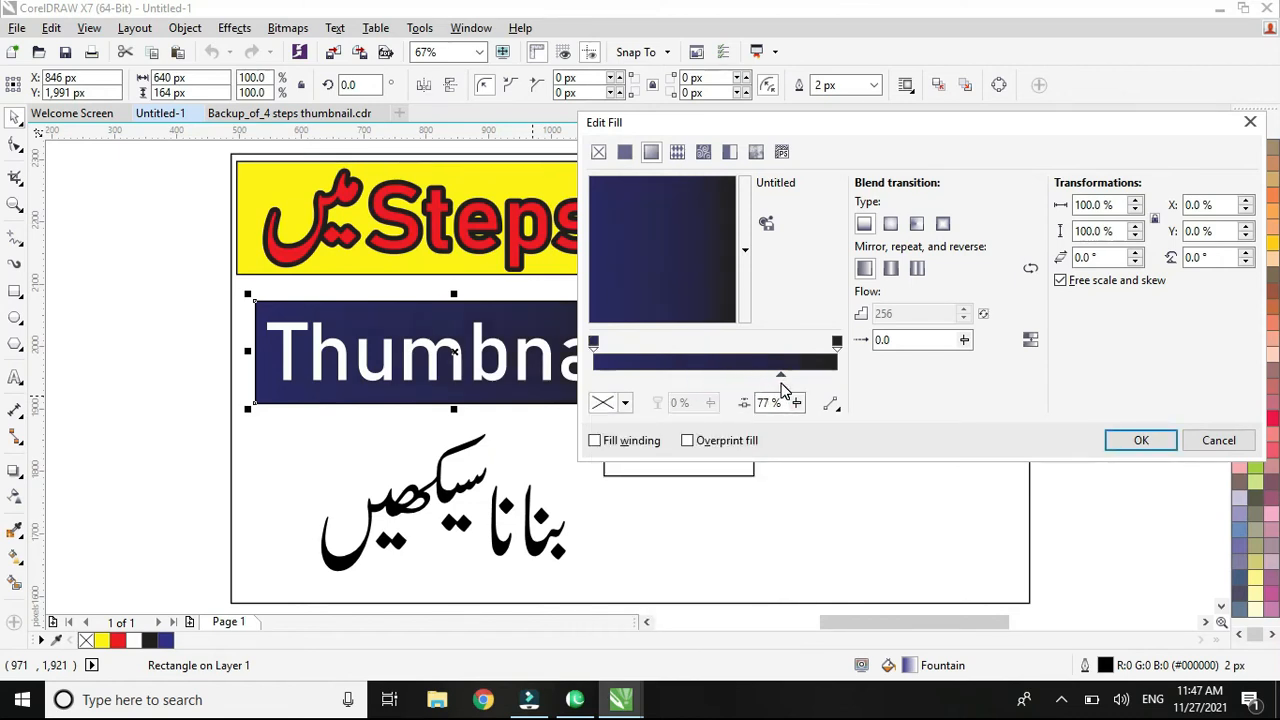
left_click_drag(697, 320, 682, 273)
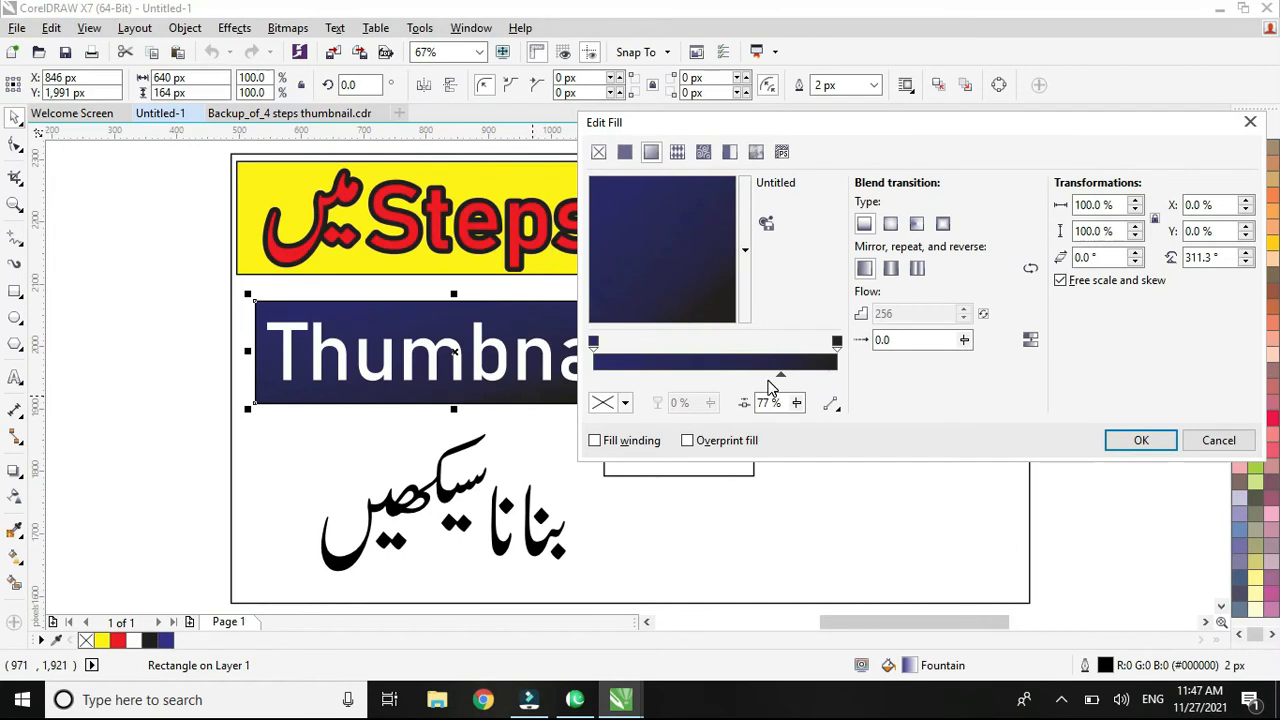
left_click_drag(780, 371, 694, 360)
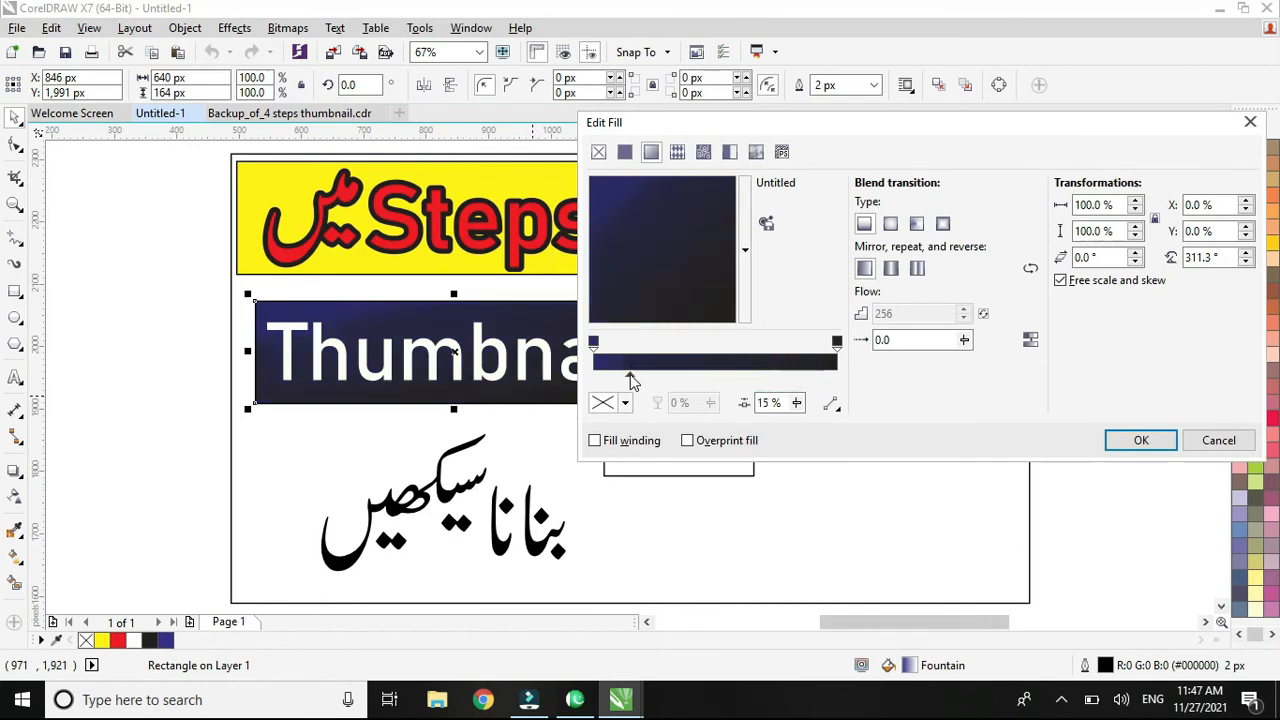
left_click_drag(630, 379, 601, 376)
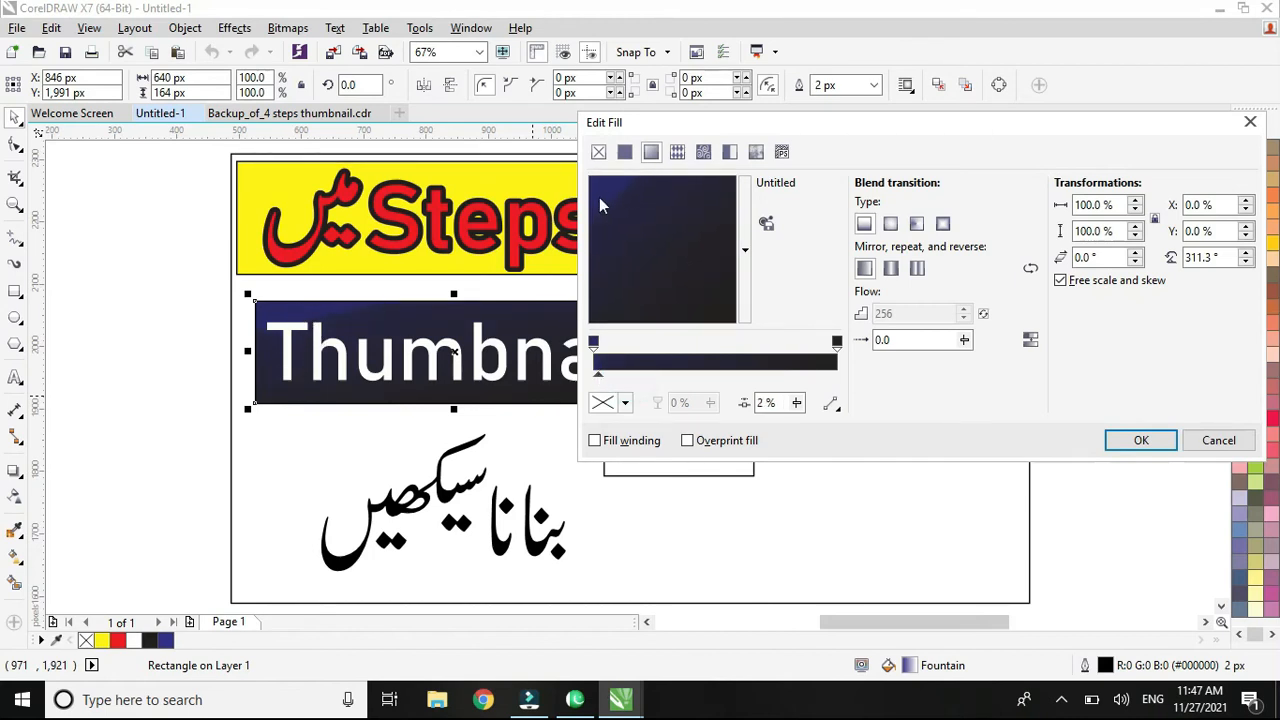
Rotate the gradient to about 175.6° and apply the fountain fill to the "Thumbnail" rectangle.
left_click_drag(611, 203, 711, 290)
left_click(683, 257)
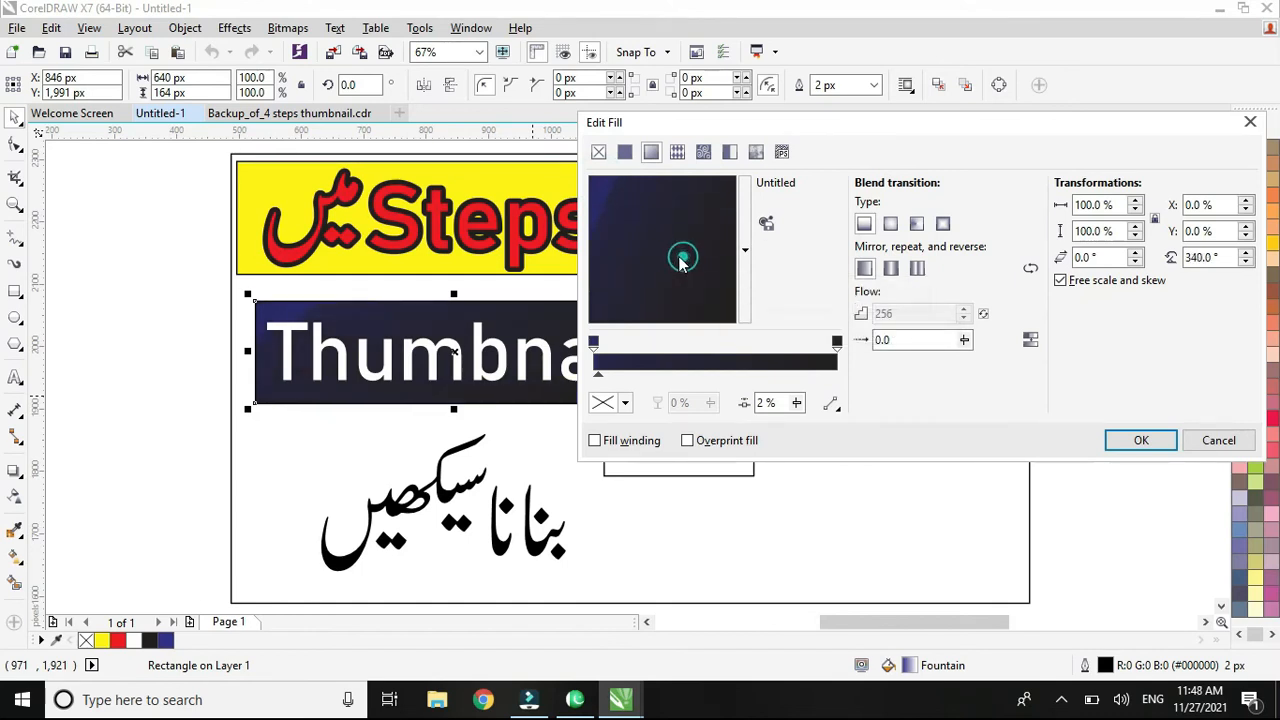
left_click(662, 226)
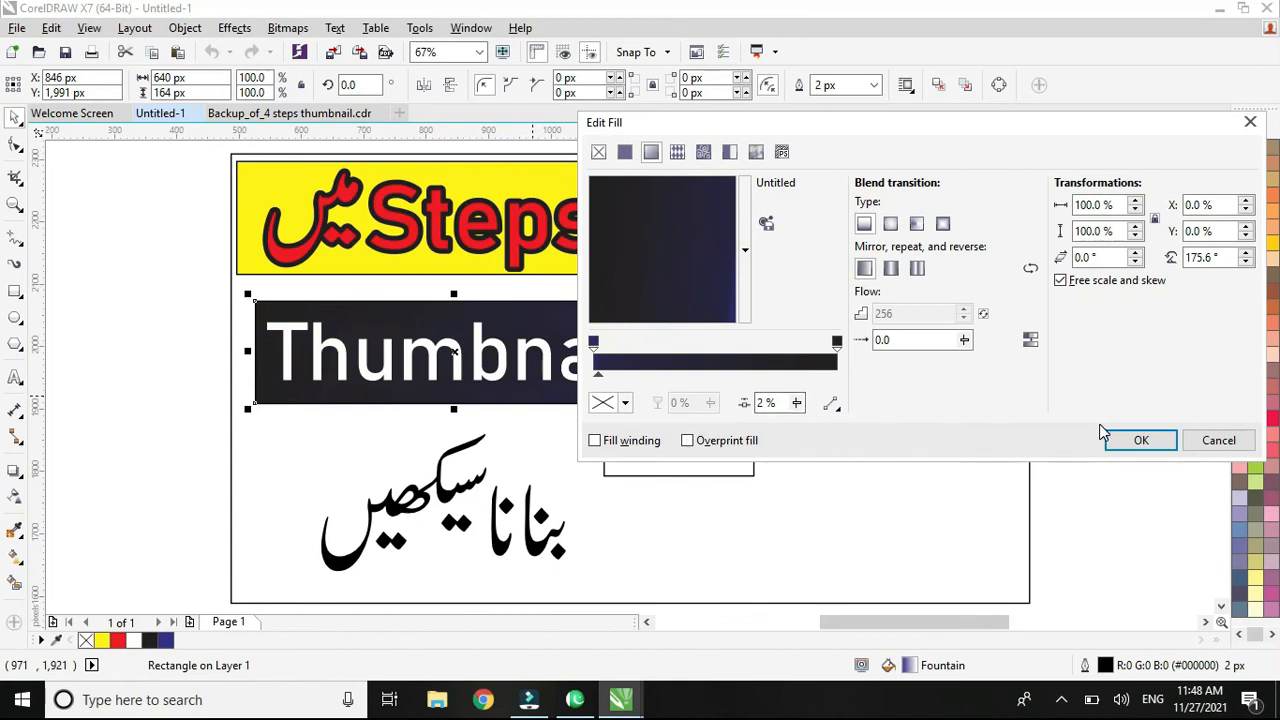
left_click(1138, 438)
Give the "بنانا سیکھیں" text a black outline, trying 16 px and choosing 10 px.
key("Tab")
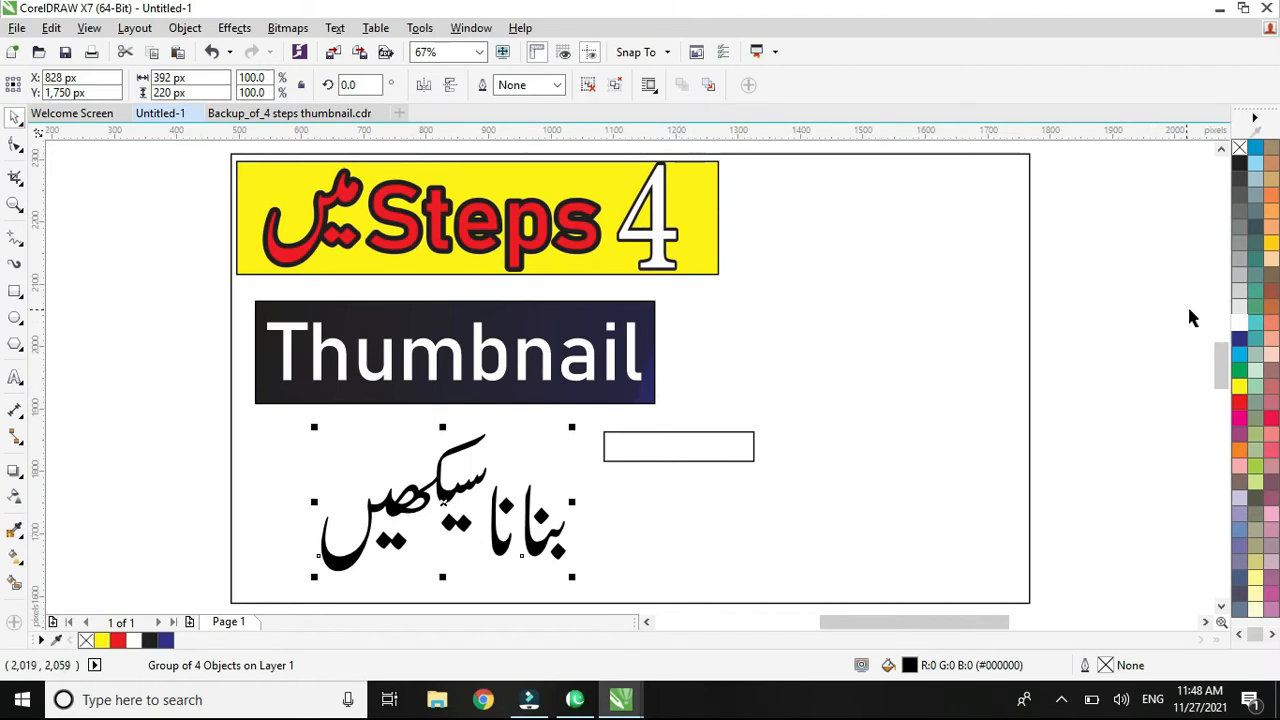
right_click(1239, 163)
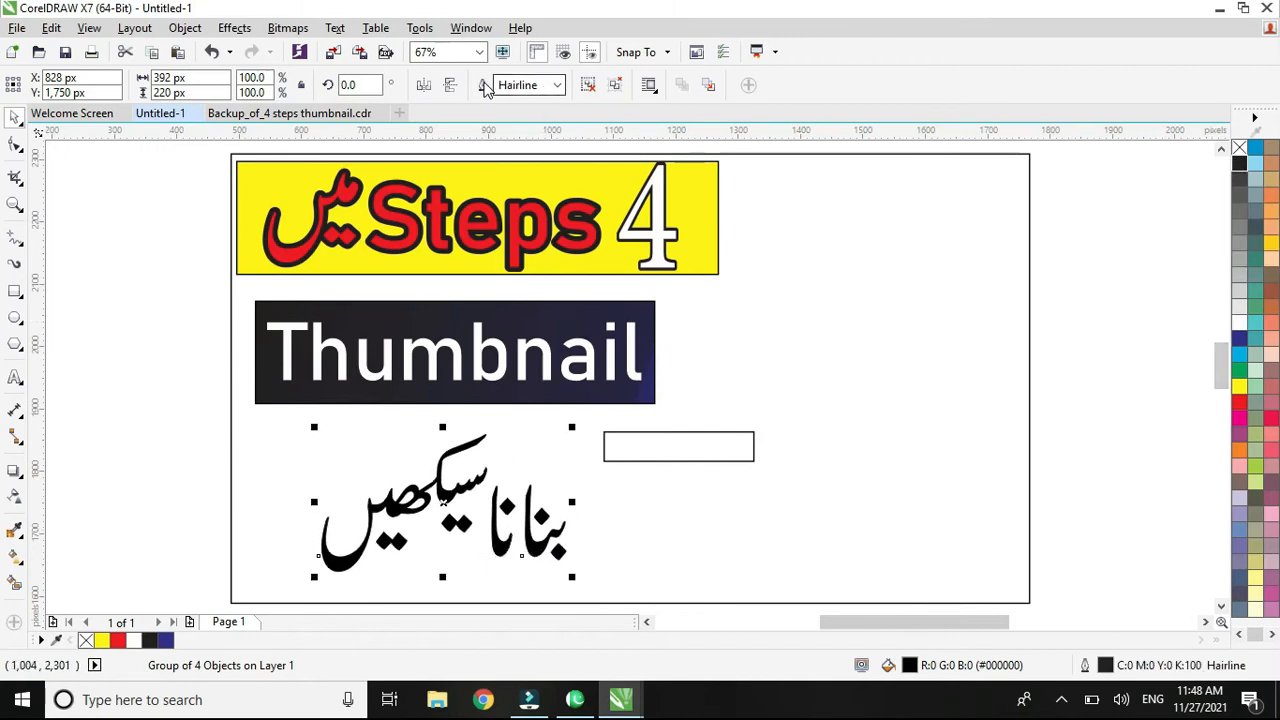
left_click(557, 86)
left_click(557, 86)
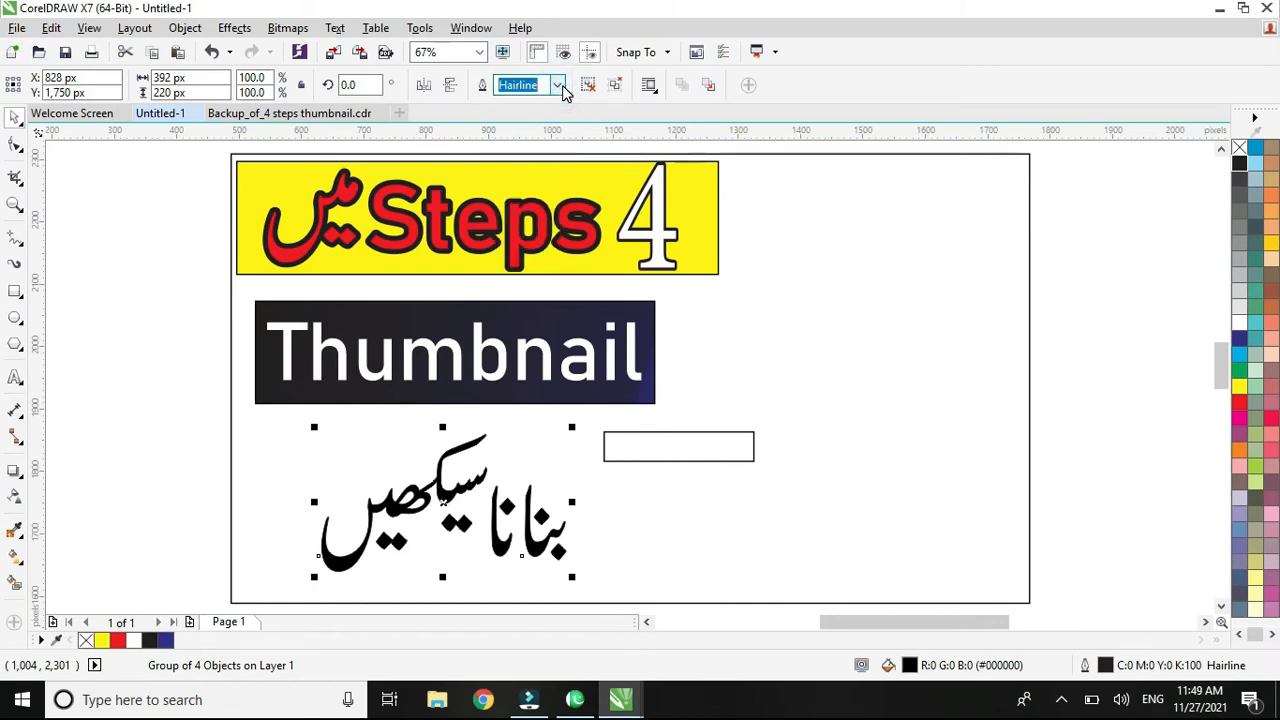
left_click(559, 87)
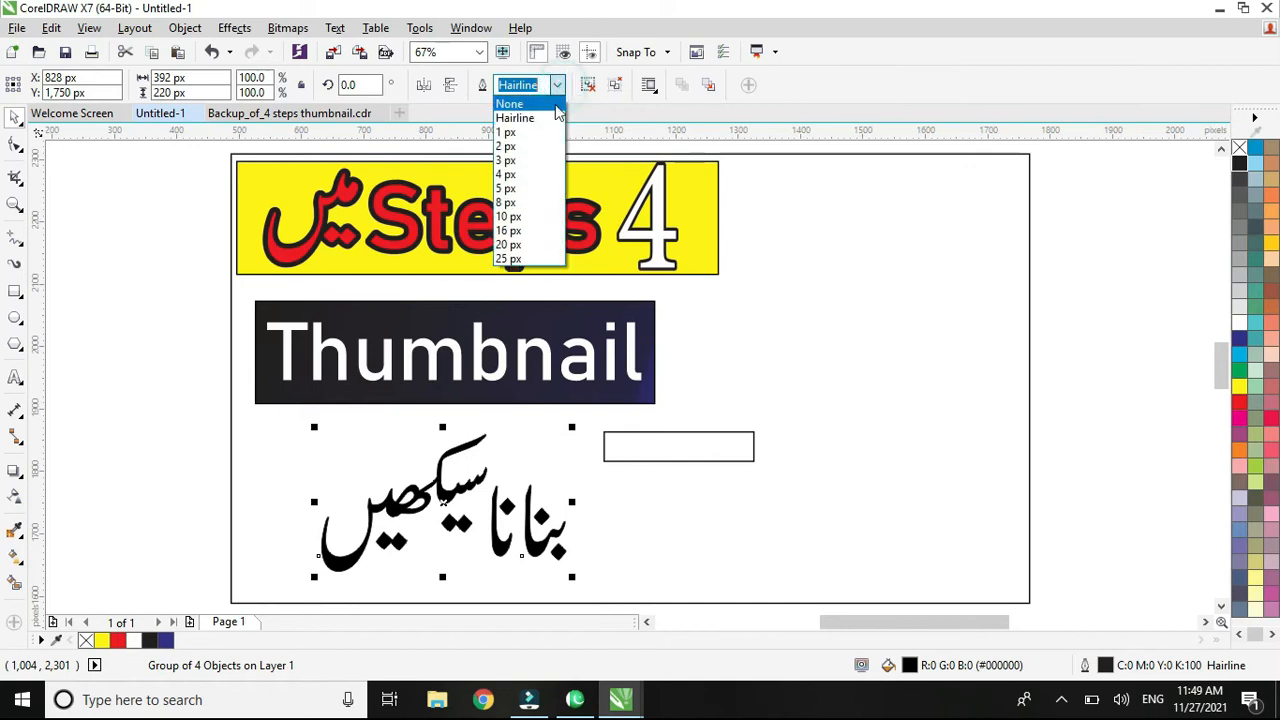
left_click(525, 230)
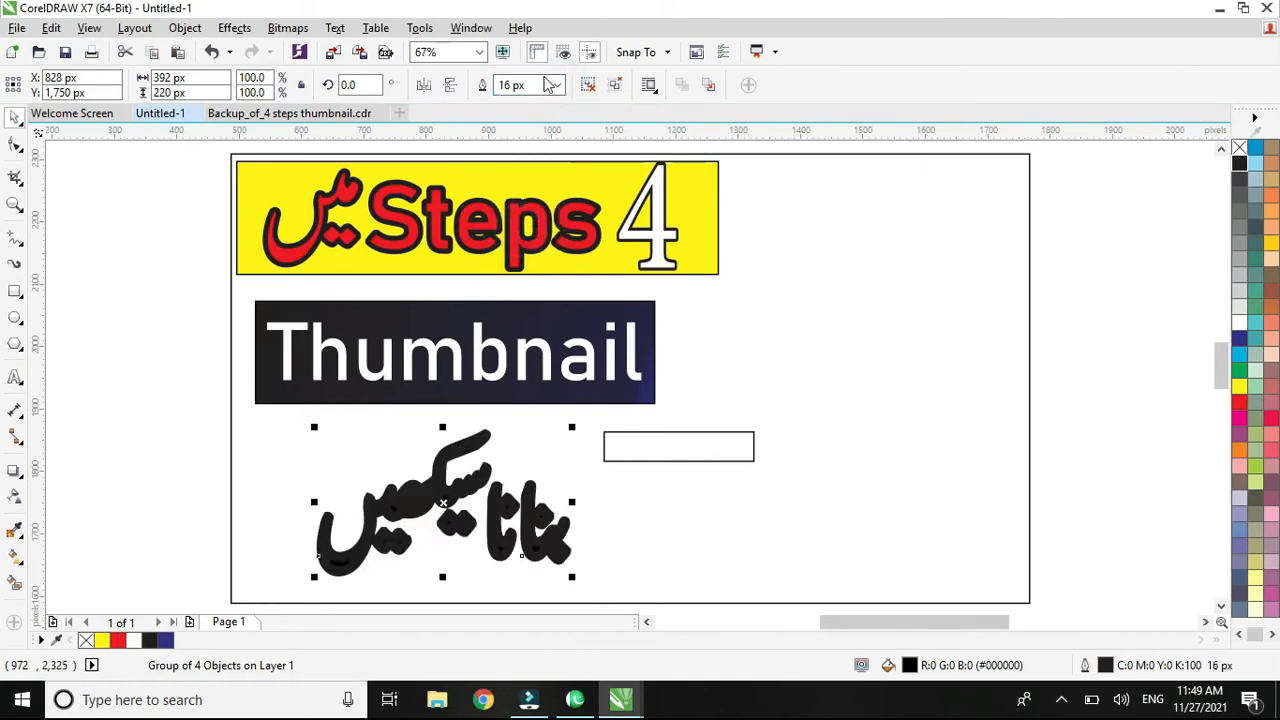
left_click(557, 85)
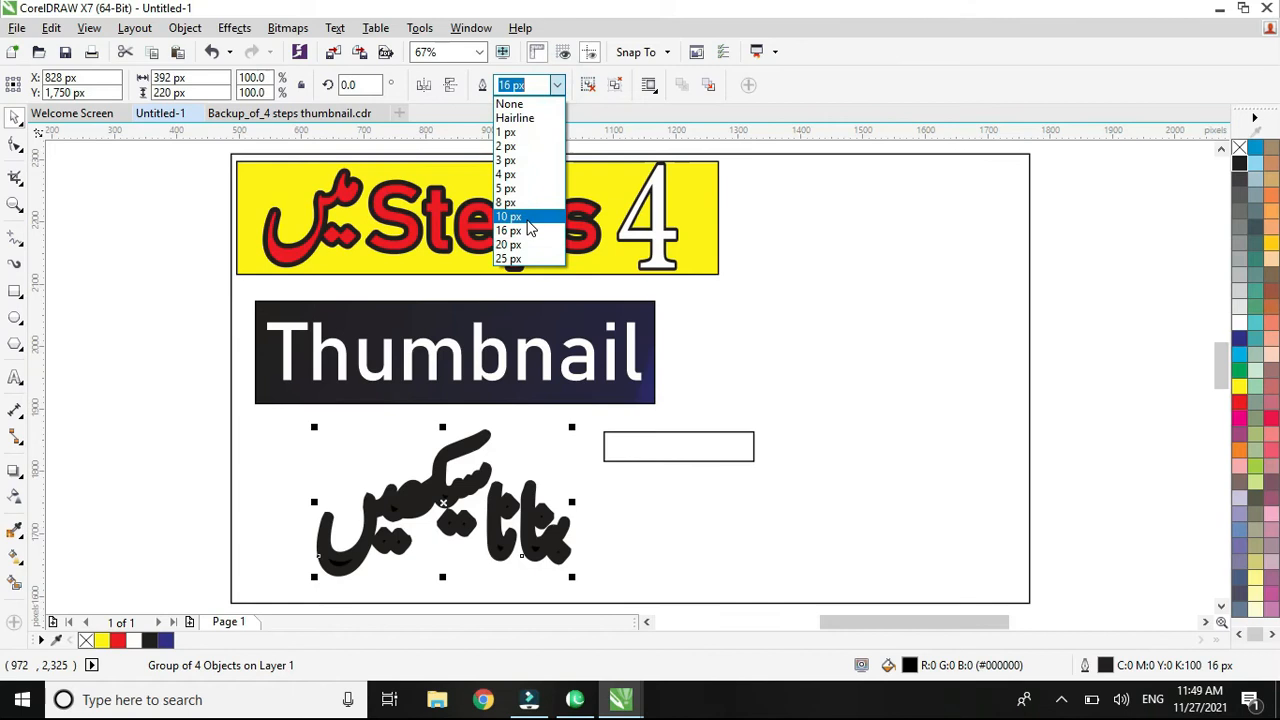
left_click(528, 221)
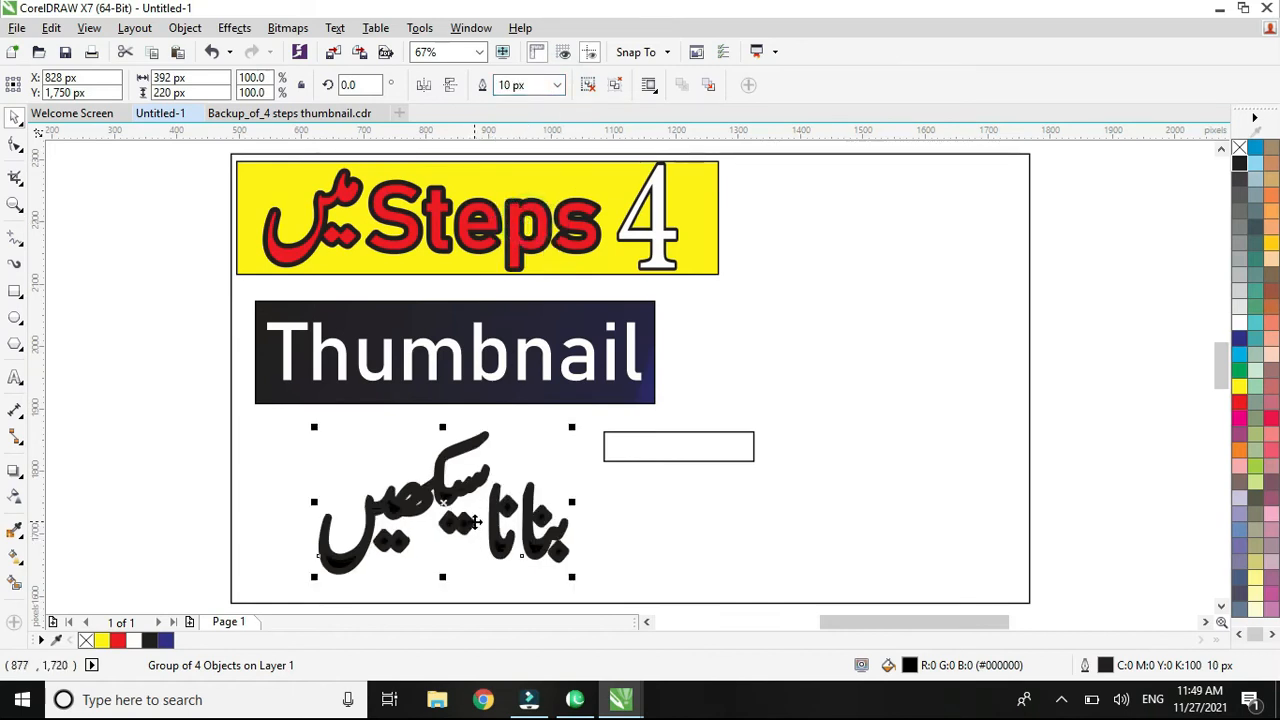
Set the outline of the "بنانا سیکھیں" text to rounded corners and round caps, behind the fill and scaling with the object.
key("F12")
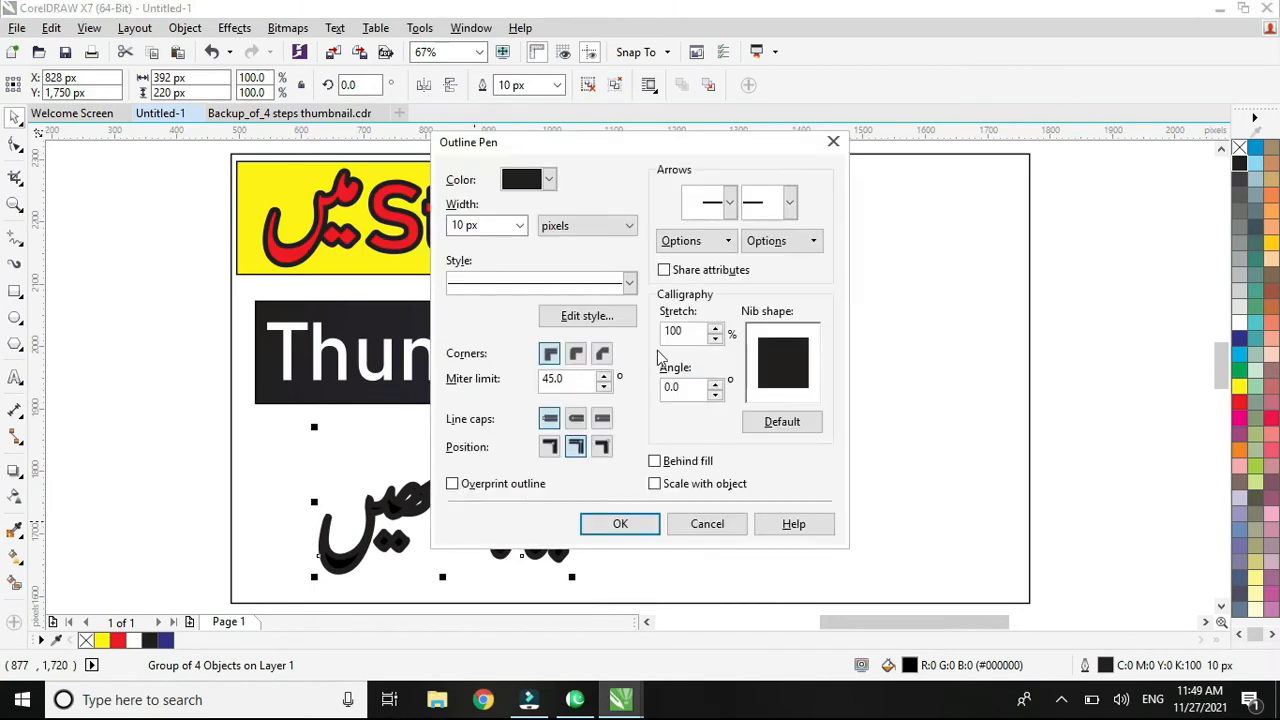
left_click(576, 353)
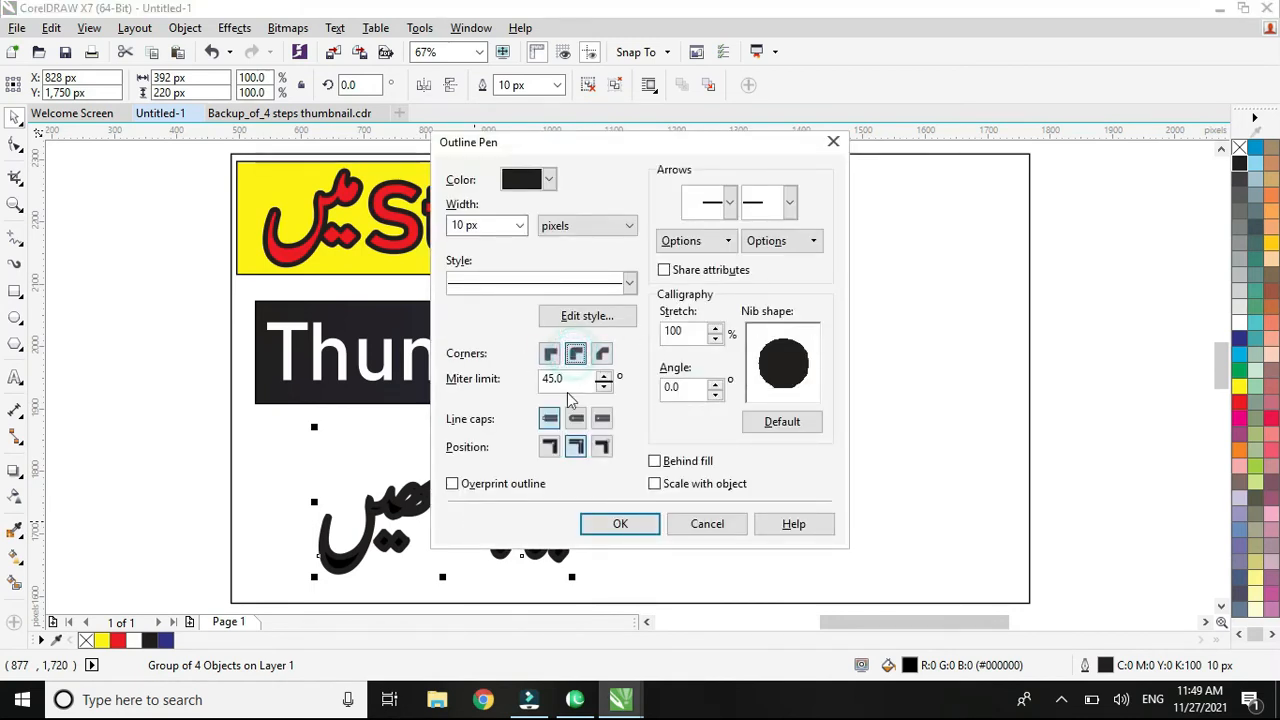
left_click(576, 419)
left_click(688, 468)
left_click(682, 488)
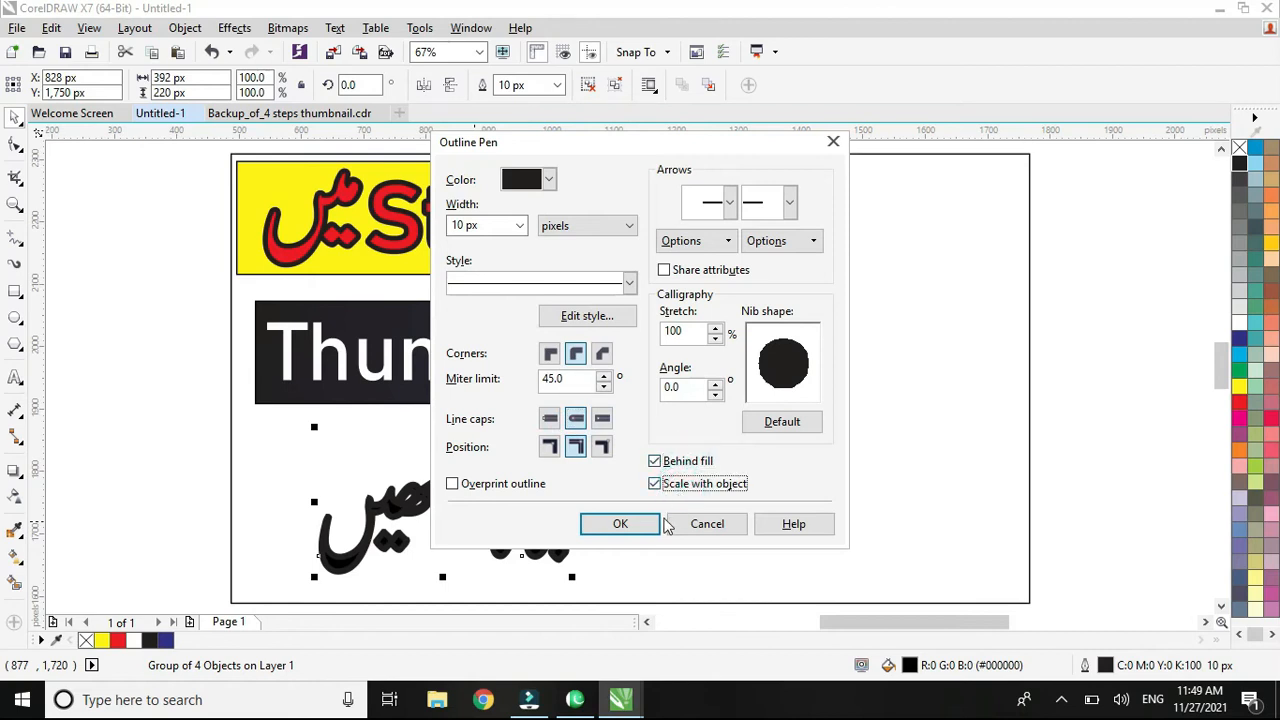
left_click(617, 522)
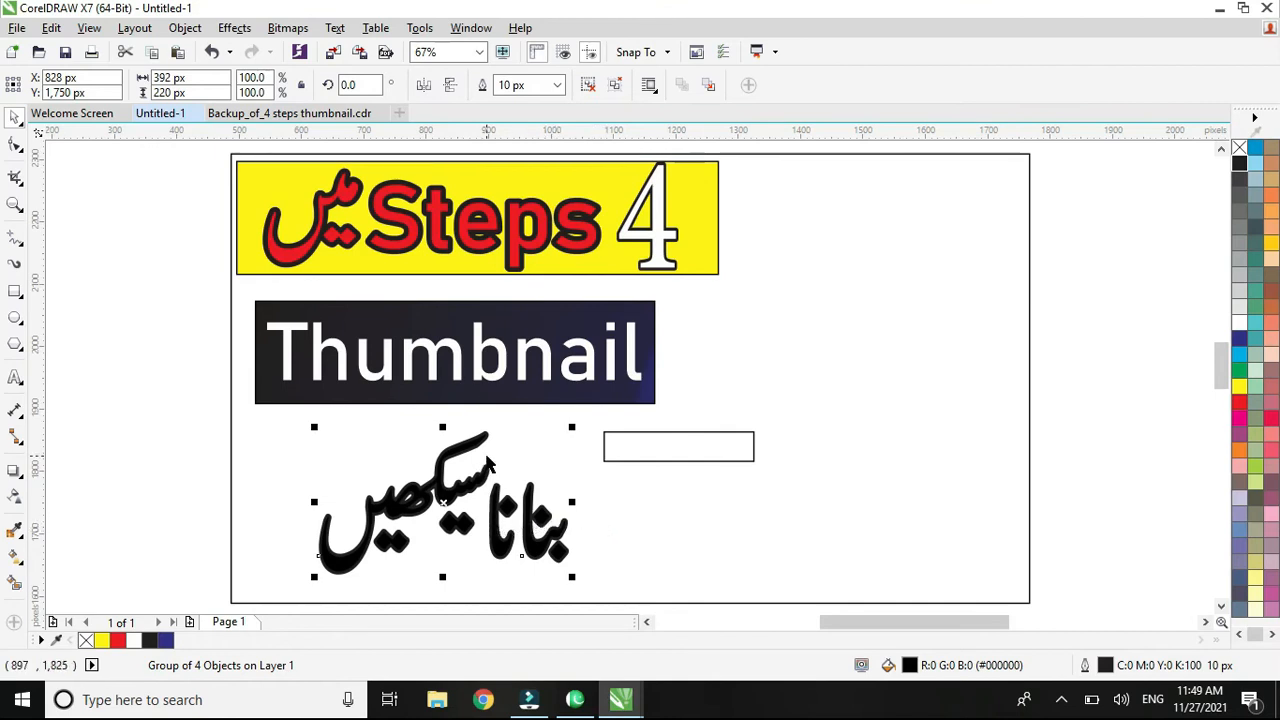
Adjust the outline width of the "بنانا سیکھیں" text, trying 16 px and settling on 8 px.
left_click(557, 85)
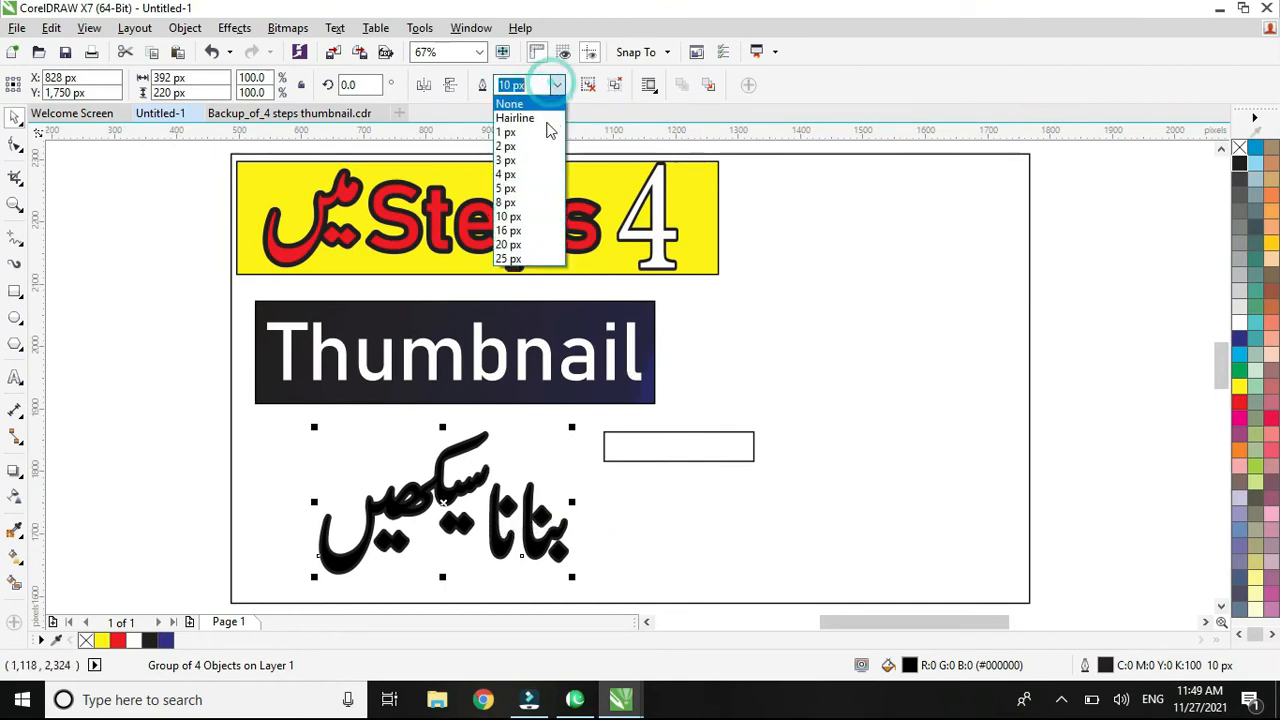
left_click(510, 231)
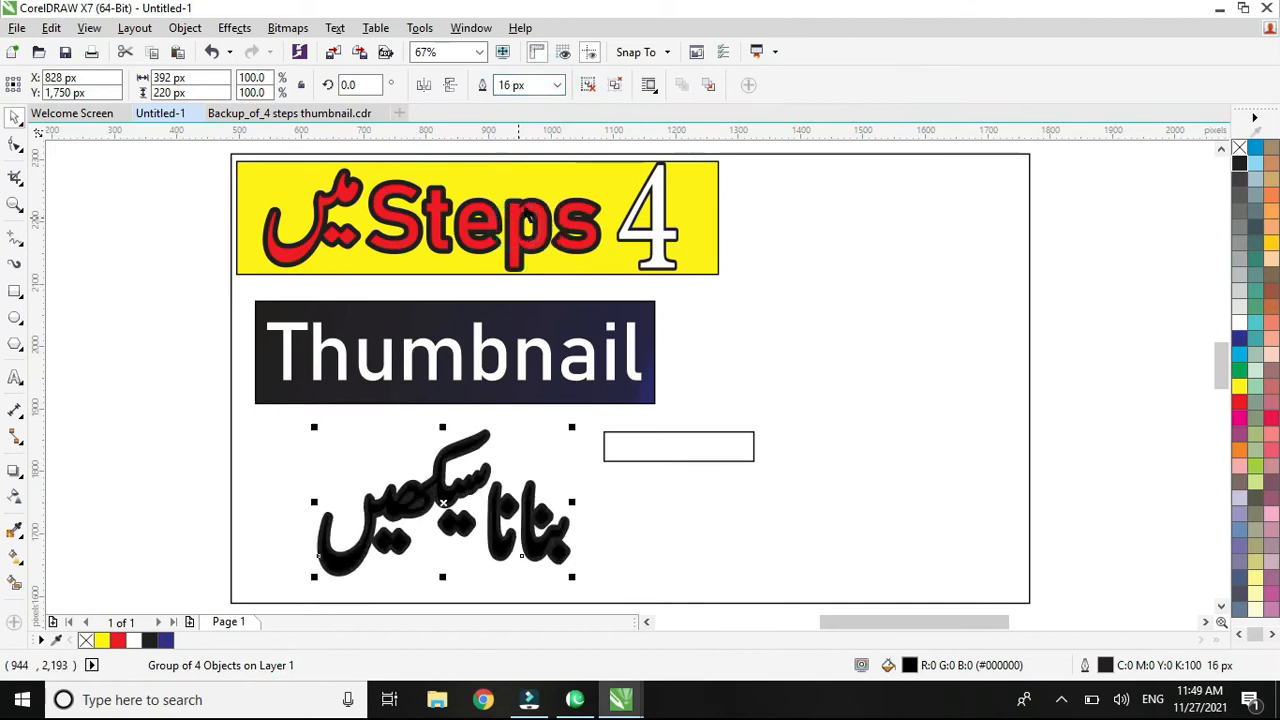
left_click(557, 86)
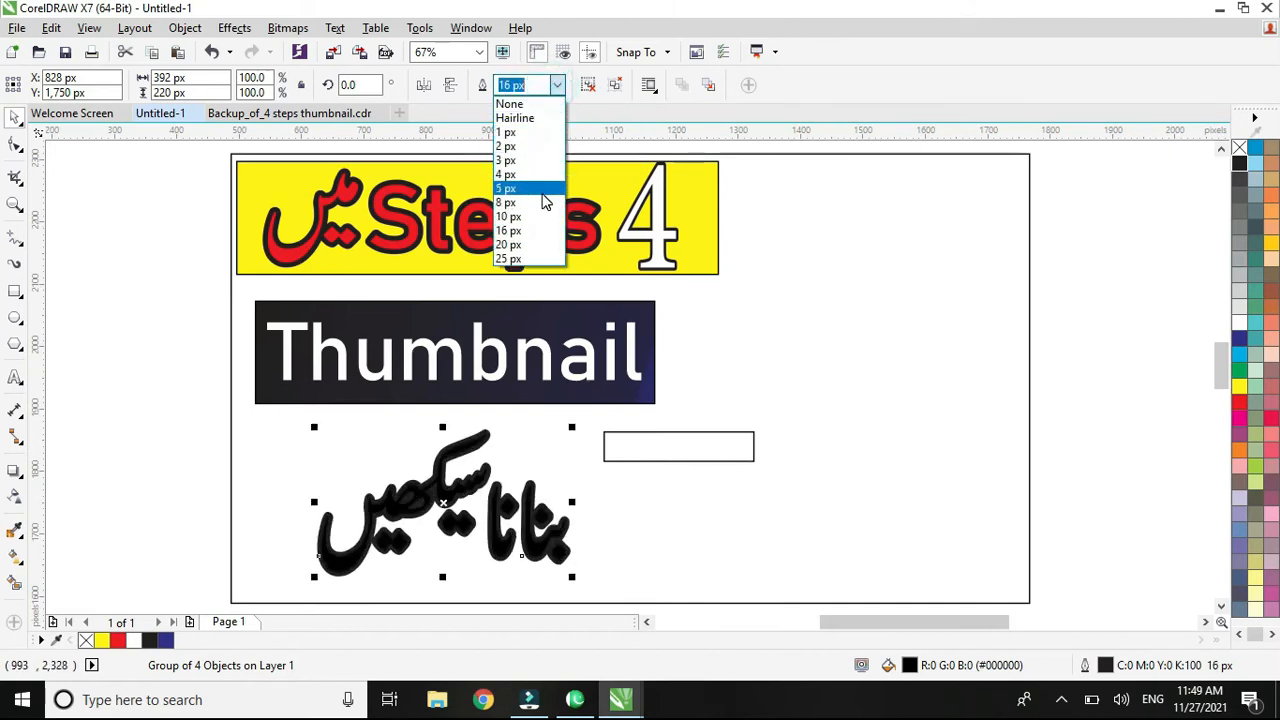
left_click(543, 206)
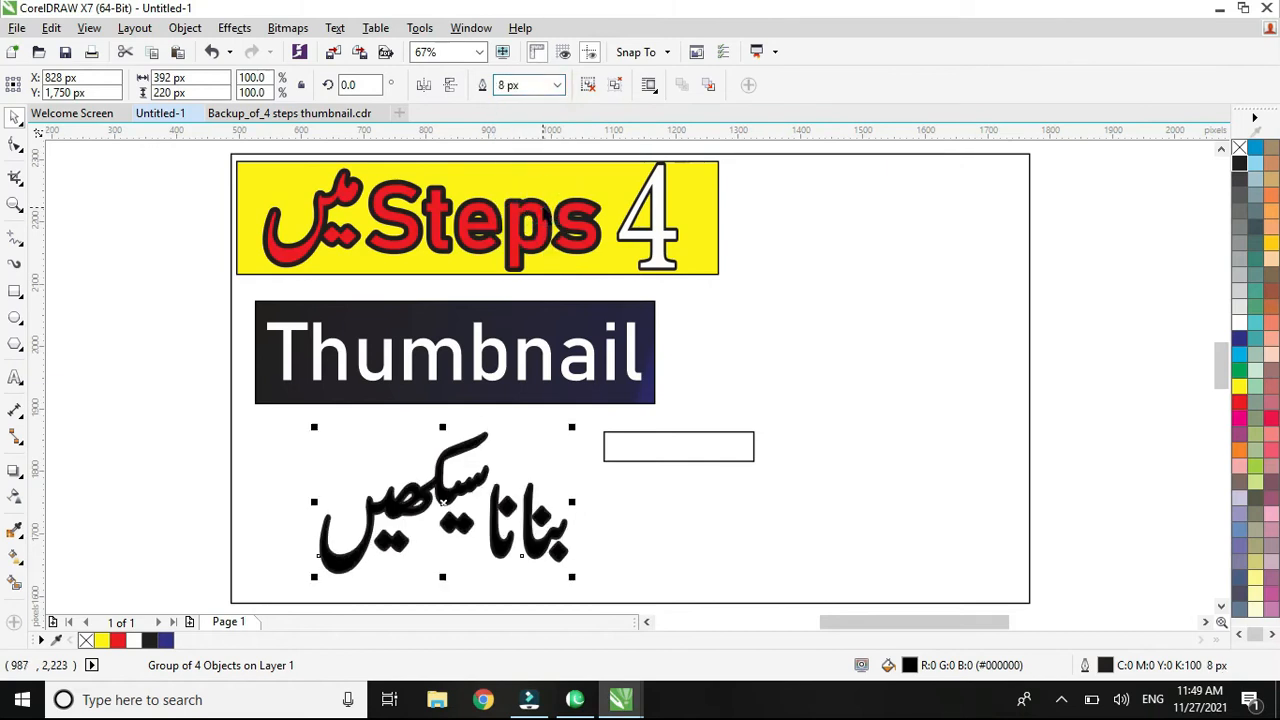
Colour the outline of the yellow rectangle behind "4 Steps میں" with the palette black (K:100).
left_click(560, 490)
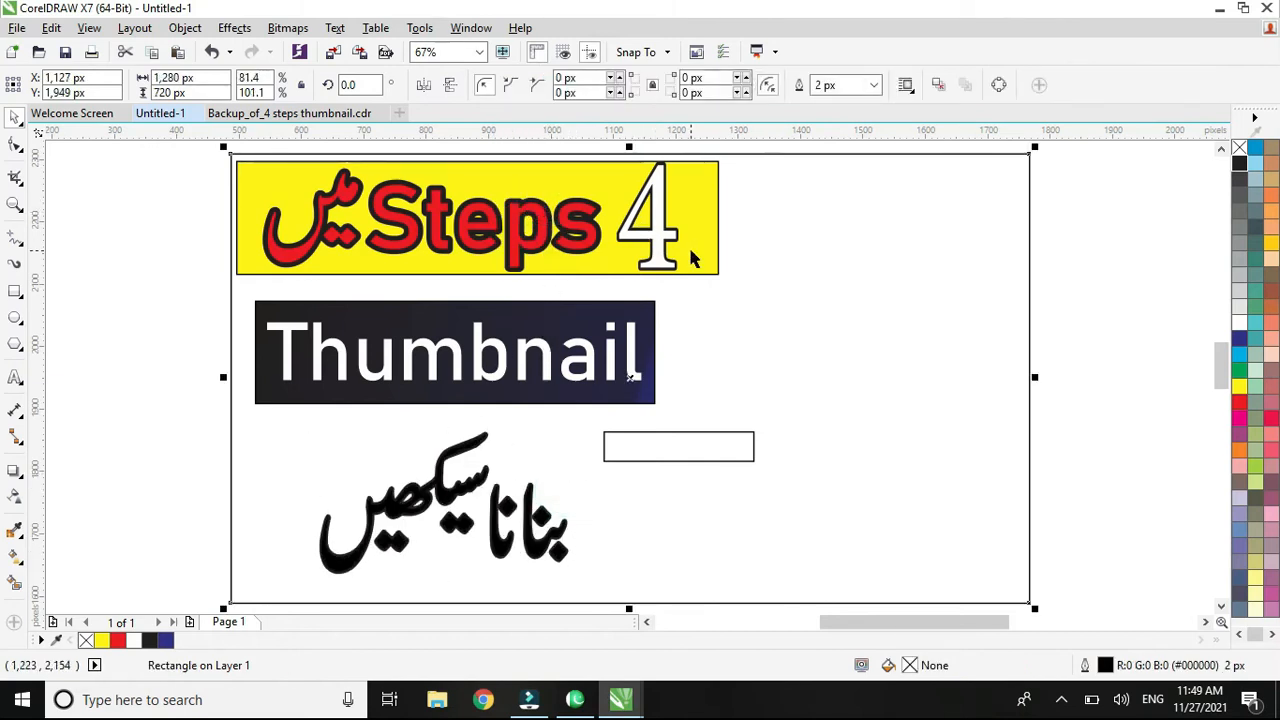
left_click(575, 277)
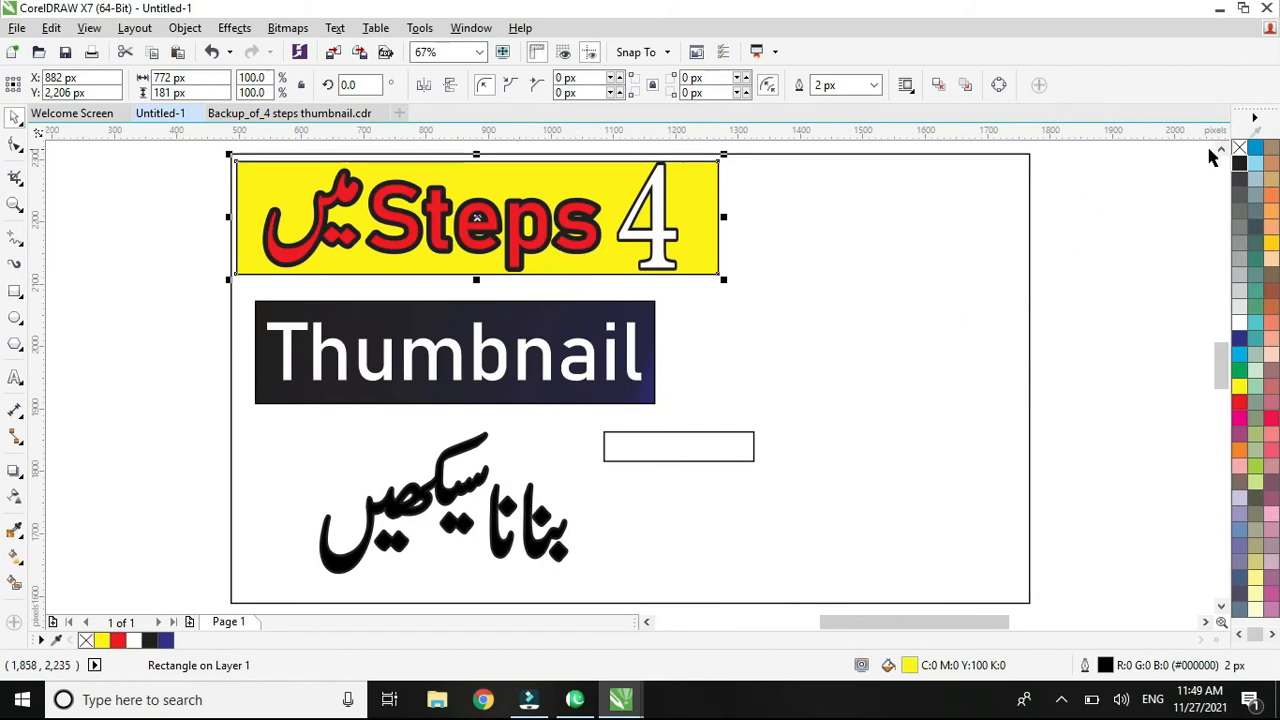
right_click(1240, 163)
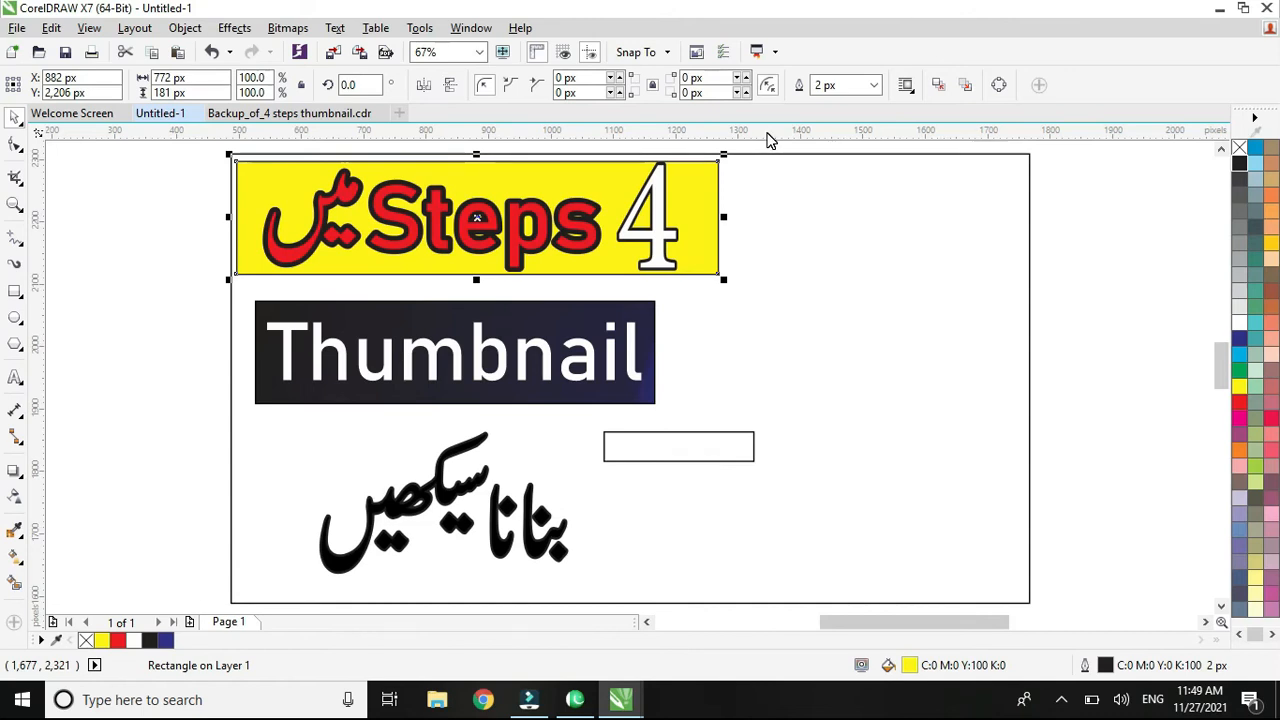
Set the yellow rectangle's outline to 8 px with rounded corners and round caps, behind the fill and scaling with the object.
key("F12")
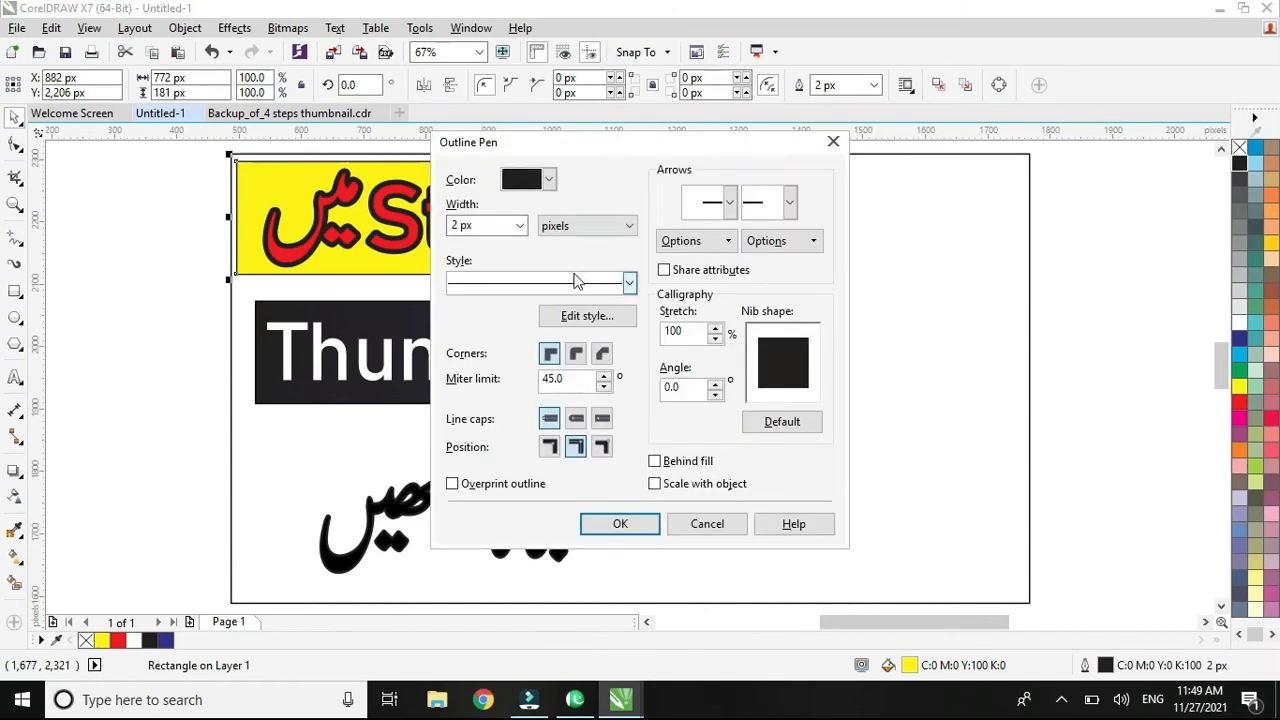
left_click(522, 227)
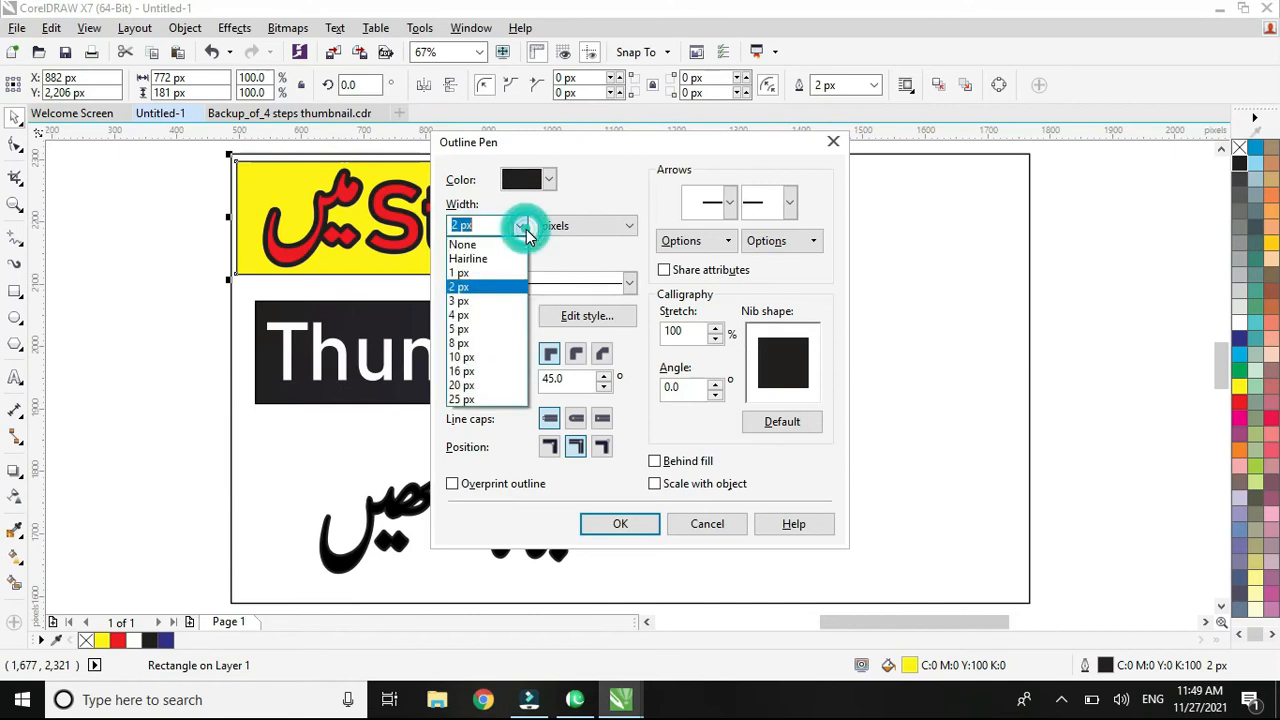
left_click(497, 343)
left_click(576, 354)
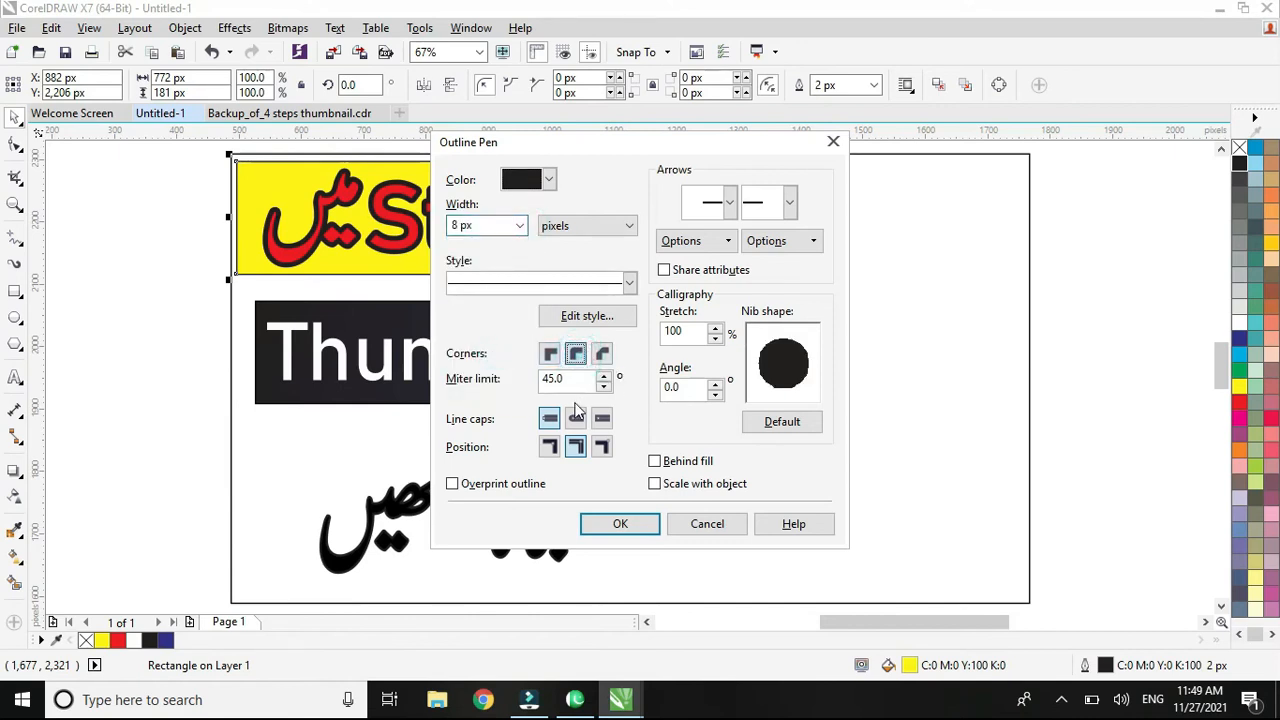
left_click(577, 420)
left_click(655, 483)
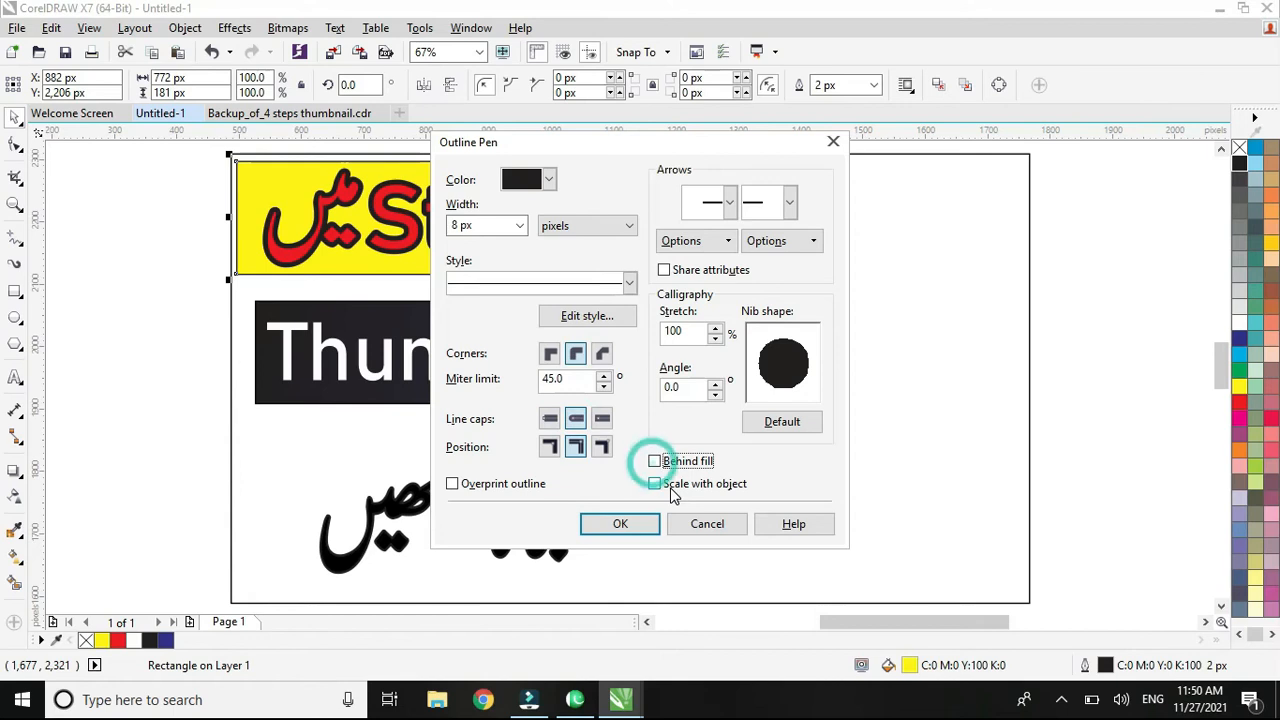
left_click(655, 461)
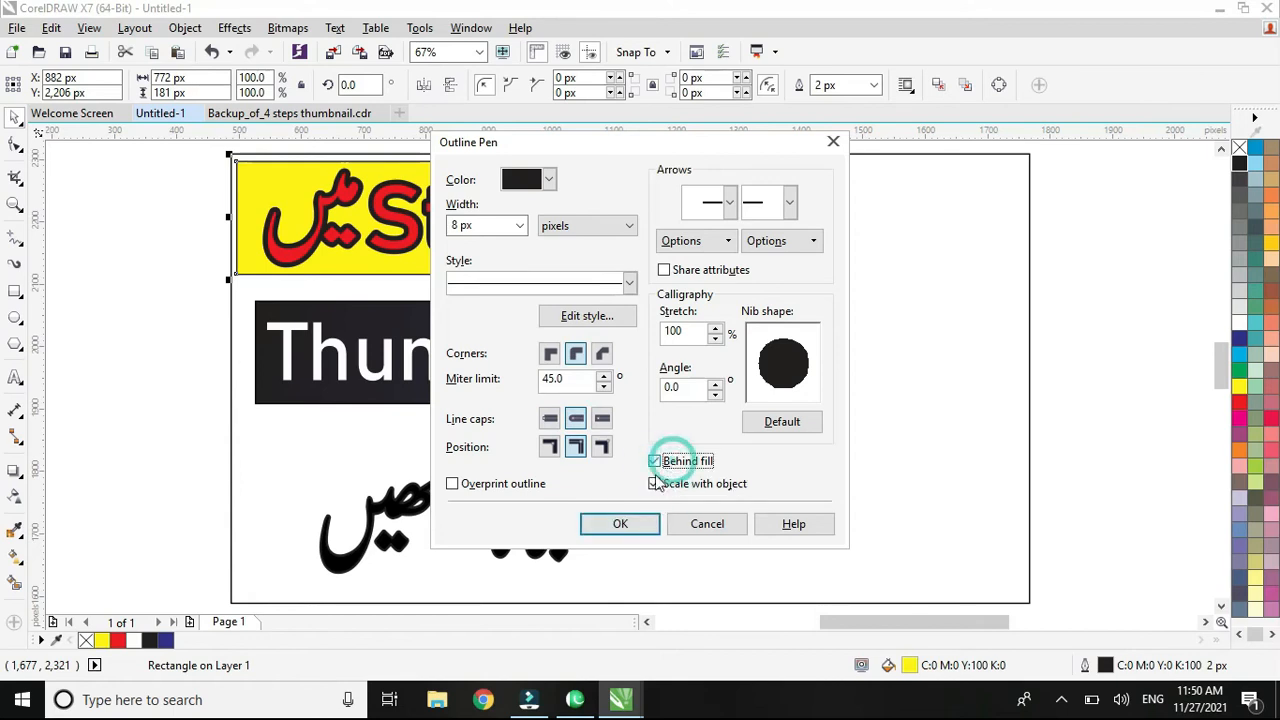
left_click(630, 521)
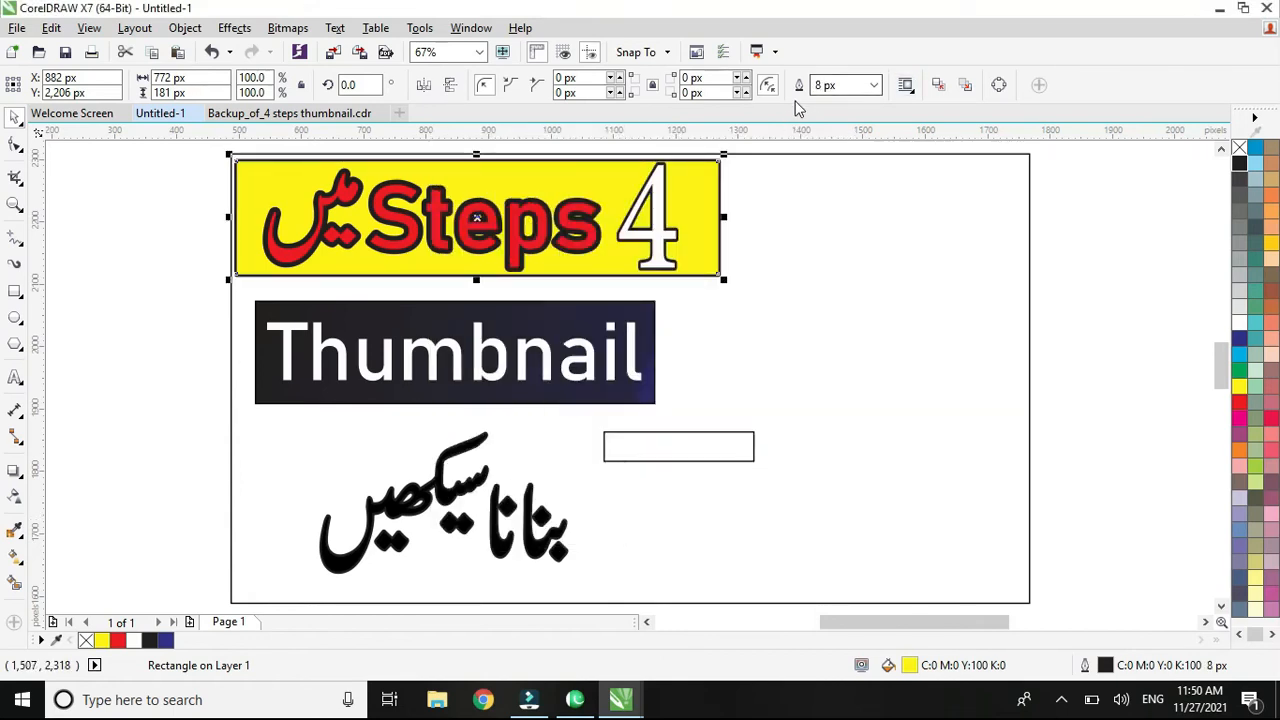
Thicken the yellow rectangle's outline, trying 10 px and settling on 16 px, and nudge the rectangle 10 px to the right.
left_click(872, 86)
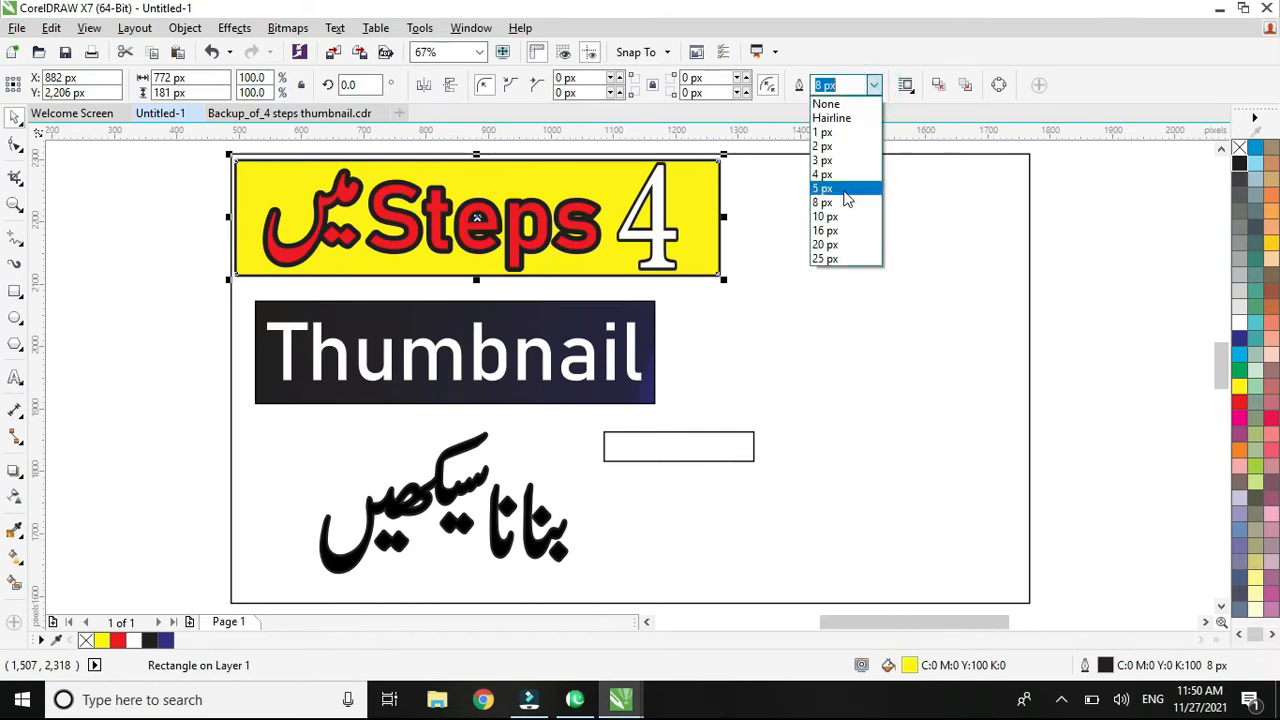
left_click(834, 214)
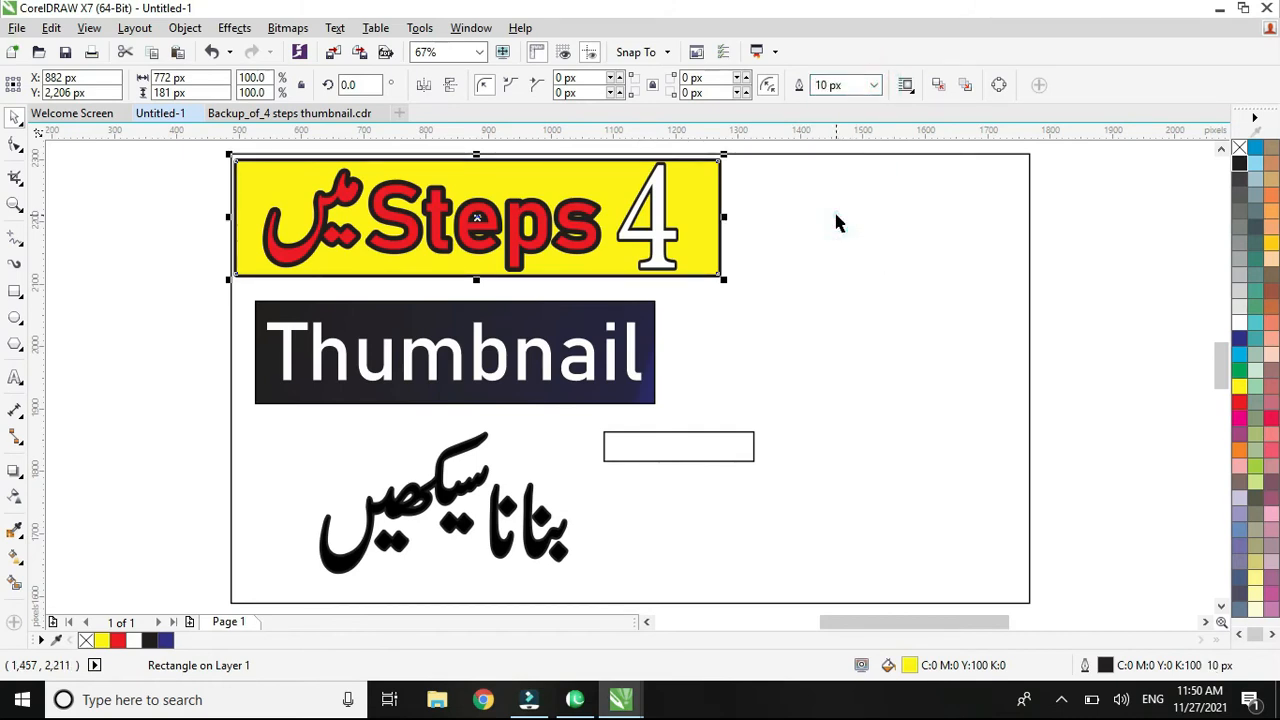
left_click(874, 85)
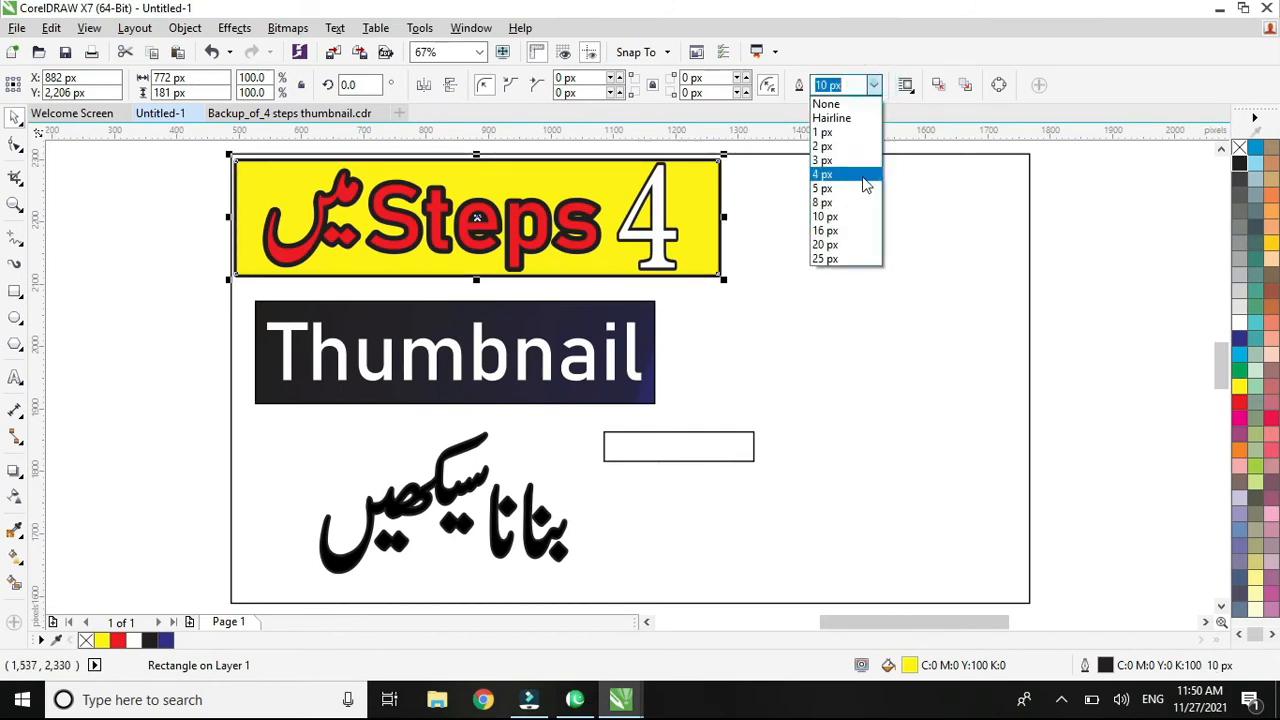
left_click(850, 231)
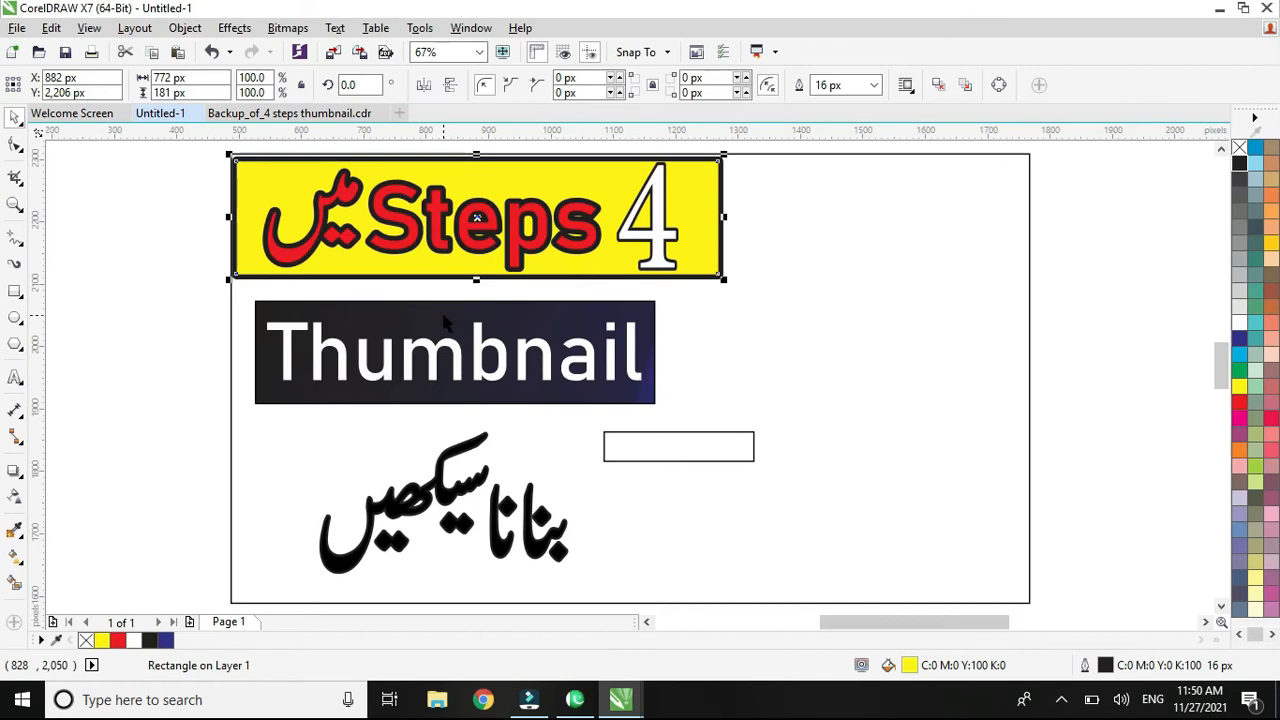
key("Right")
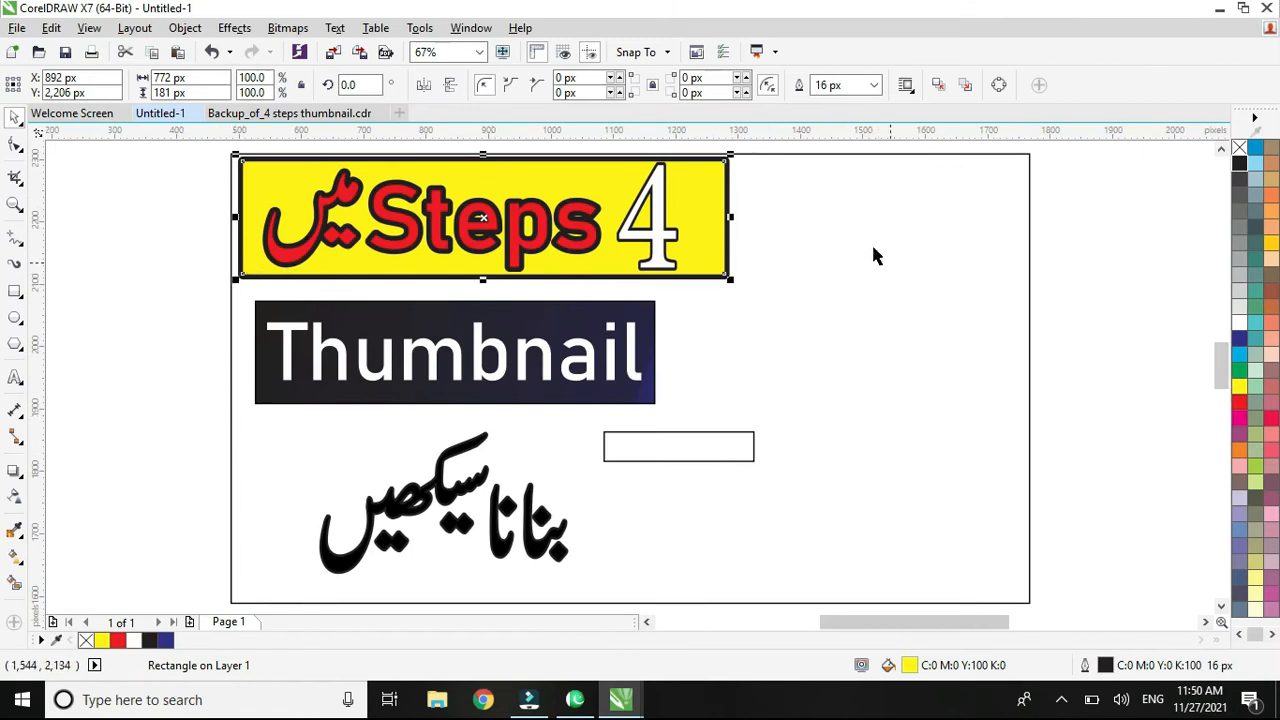
left_click(1088, 172)
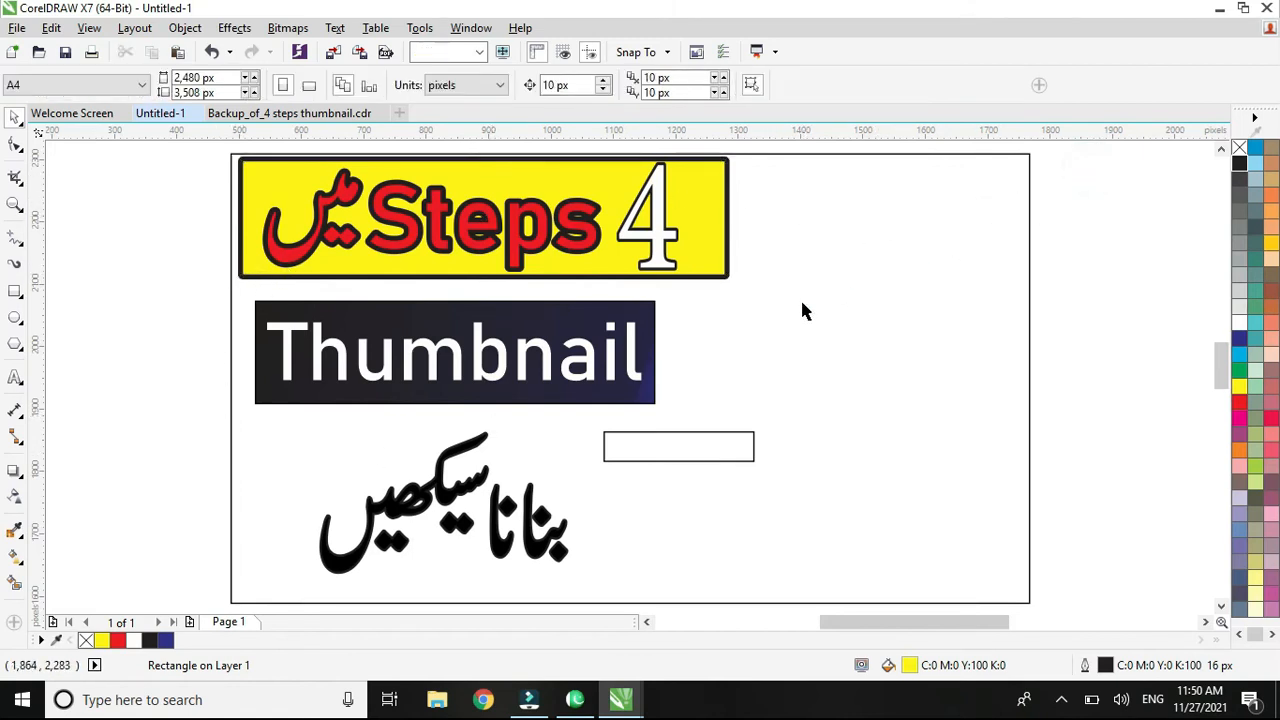
Give the gradient rectangle behind "Thumbnail" a red outline 16 px wide.
left_click(610, 318)
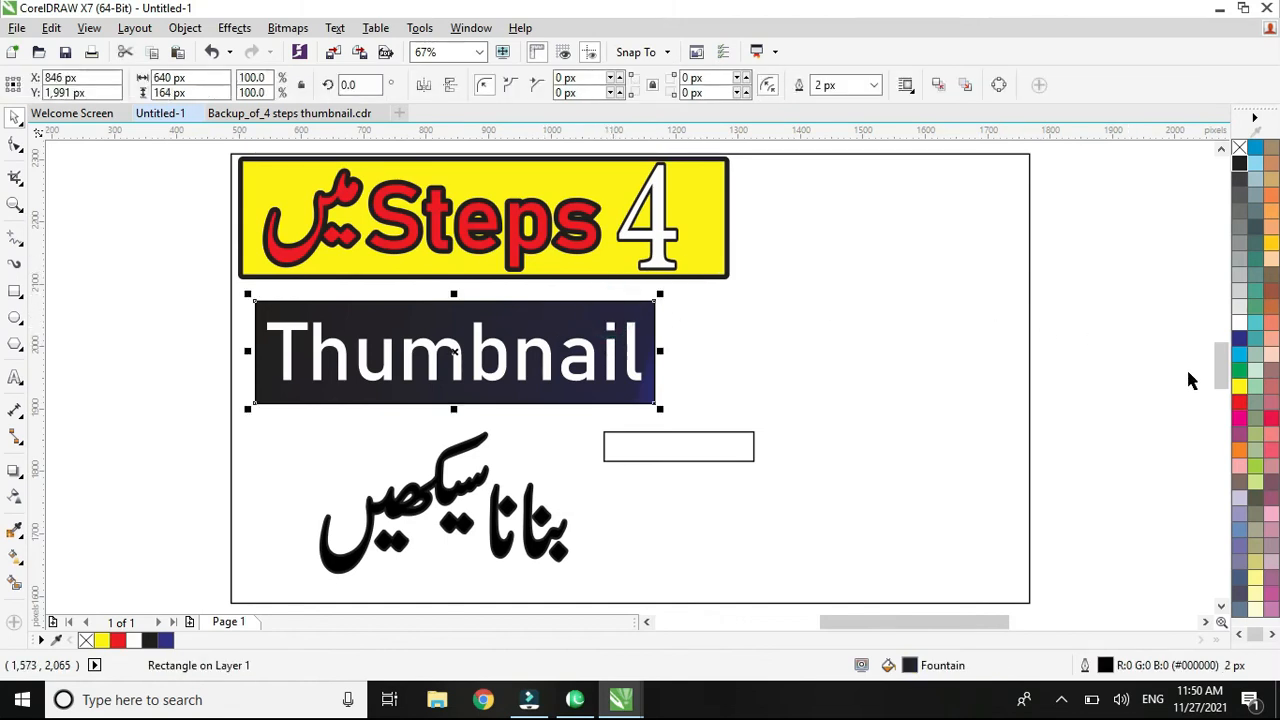
right_click(1239, 404)
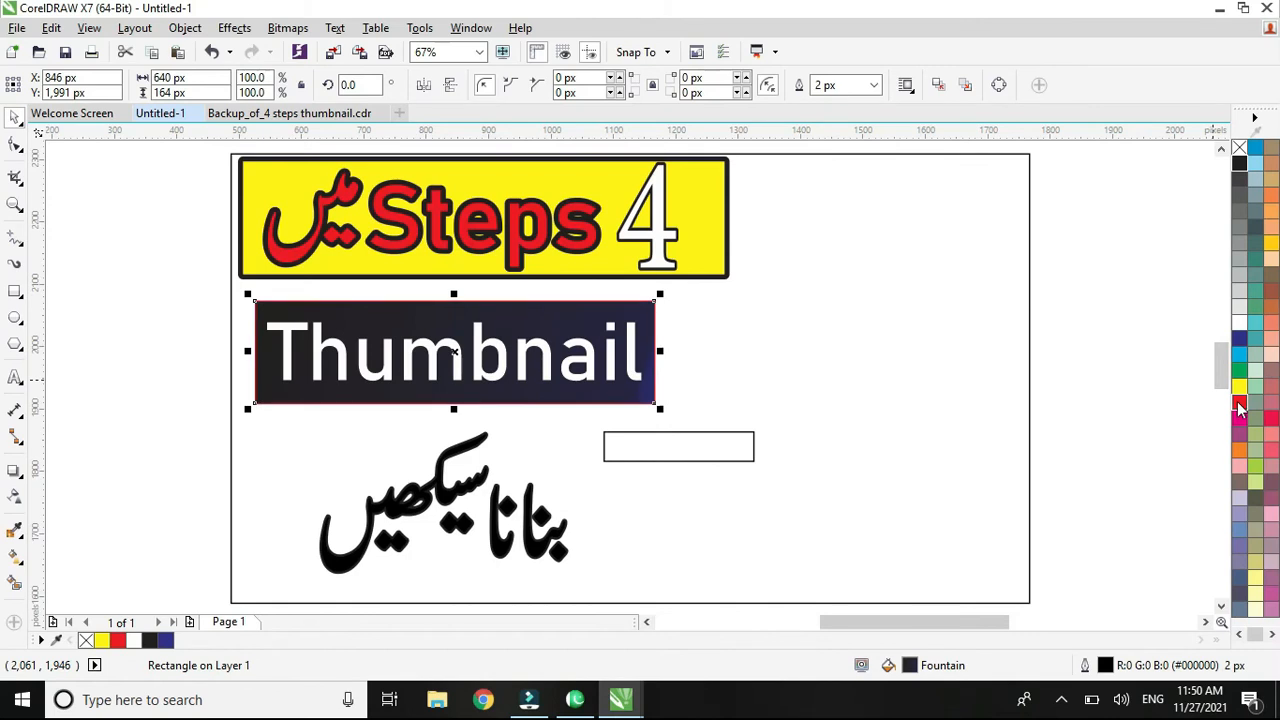
left_click(874, 85)
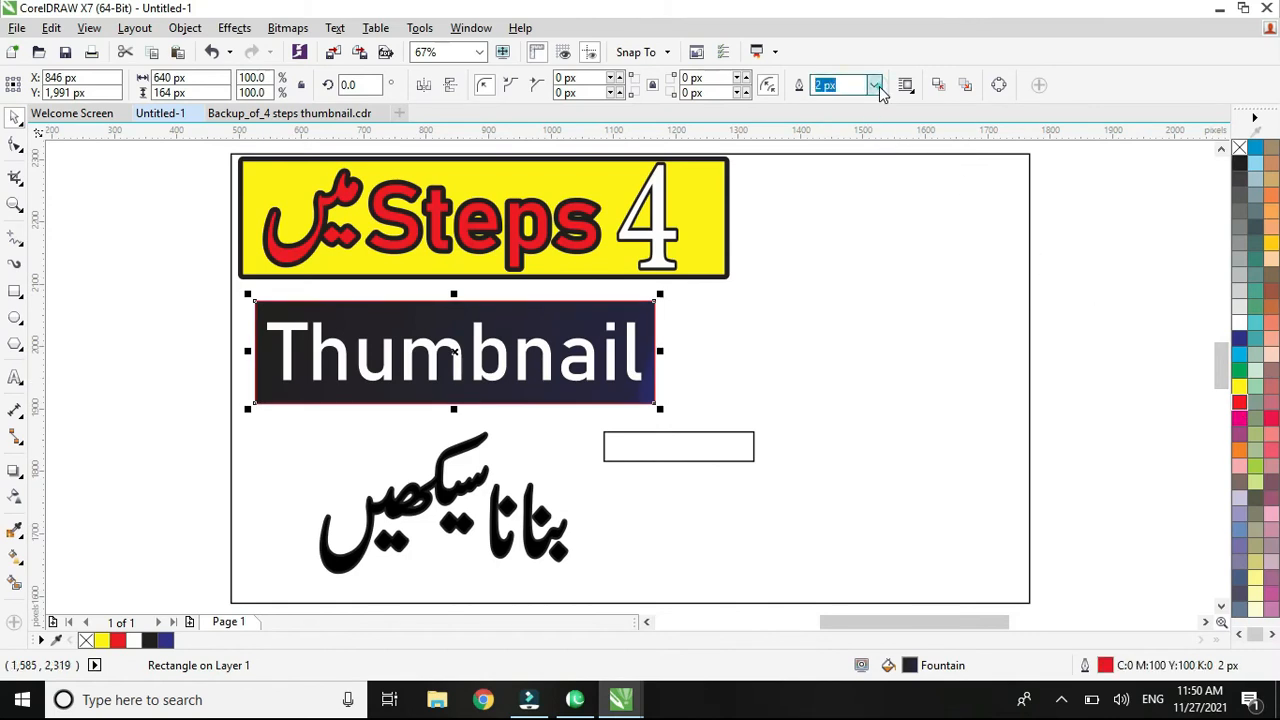
left_click(826, 231)
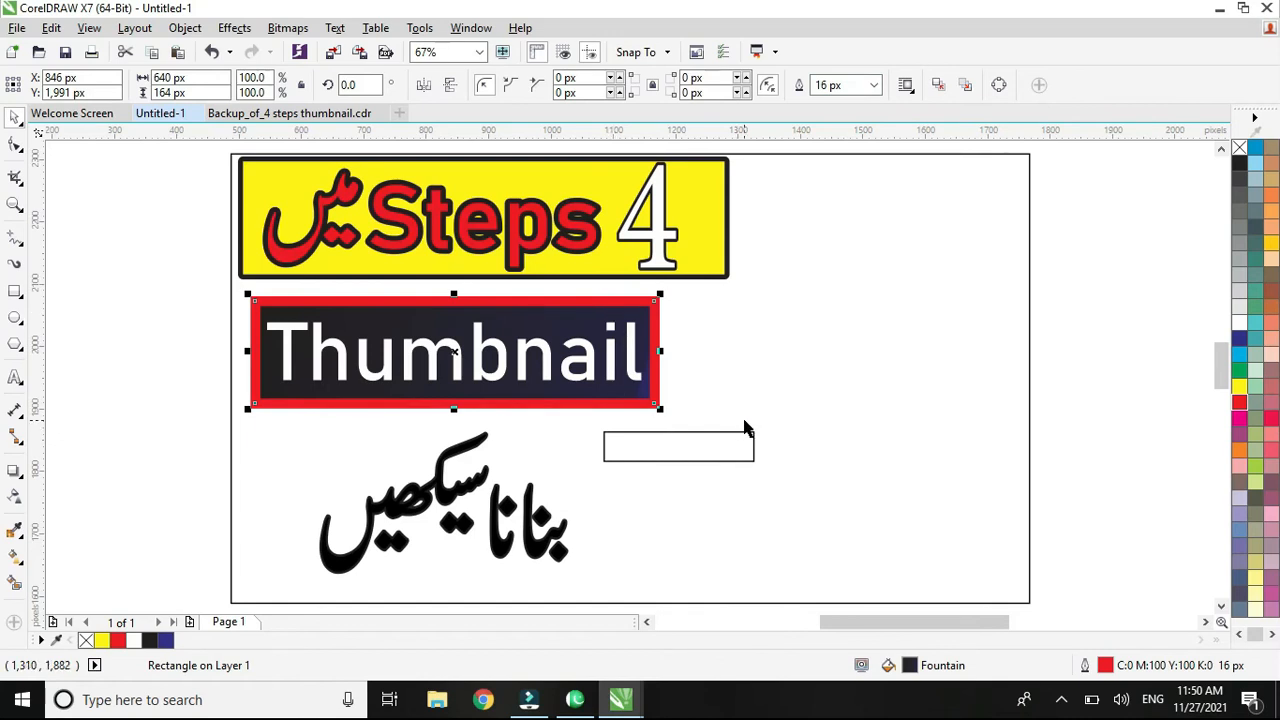
Set the red outline of the "Thumbnail" rectangle to rounded corners and round caps, behind the fill and scaling with the object.
key("F12")
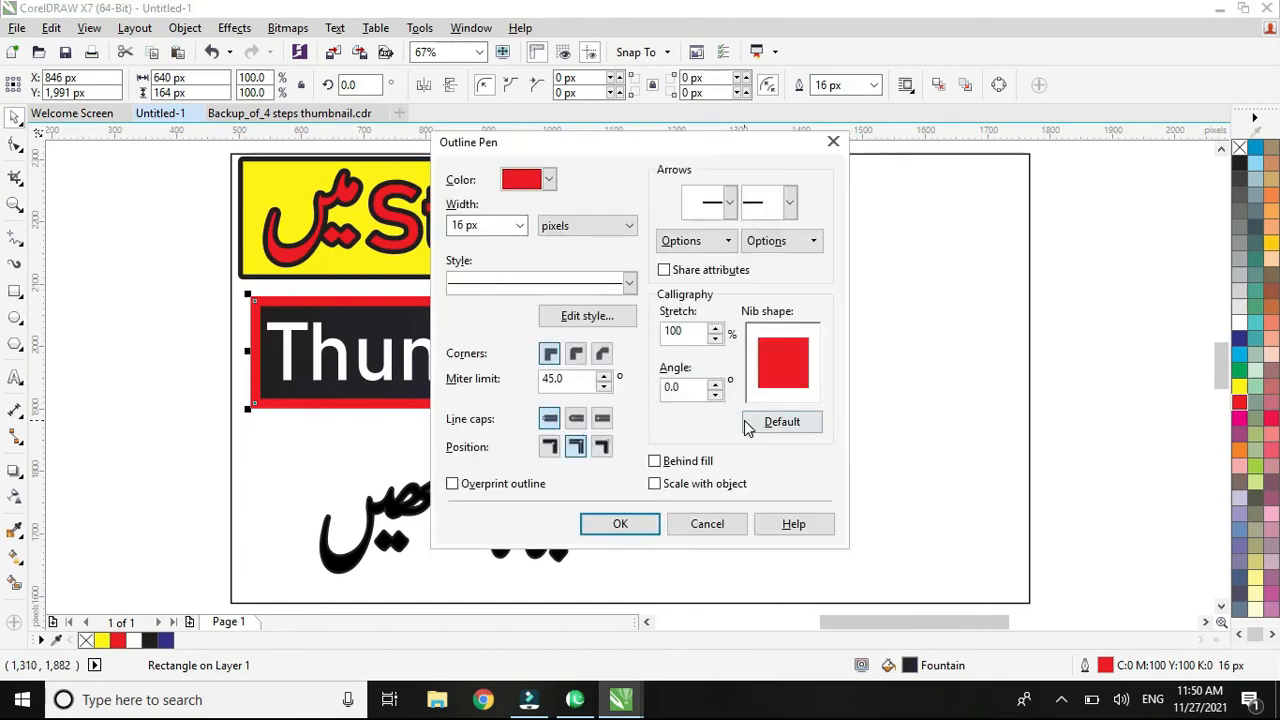
left_click(575, 354)
left_click(576, 419)
left_click(656, 461)
left_click(656, 484)
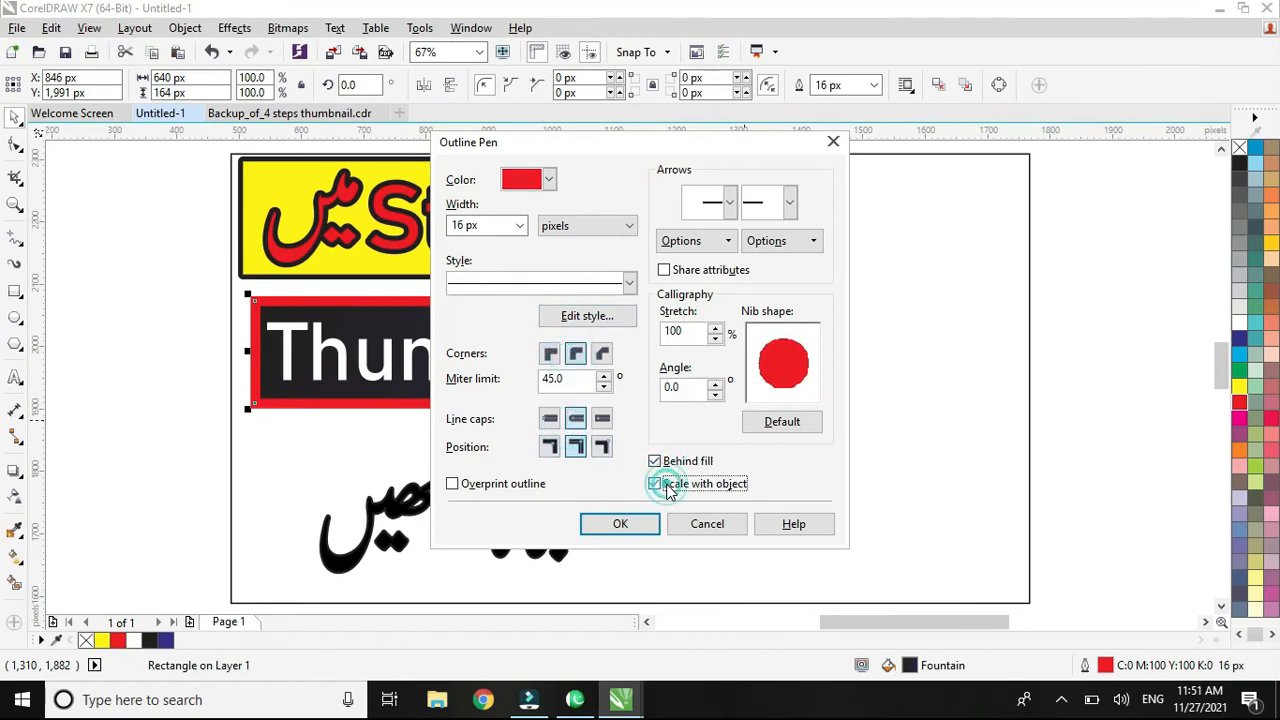
left_click(609, 524)
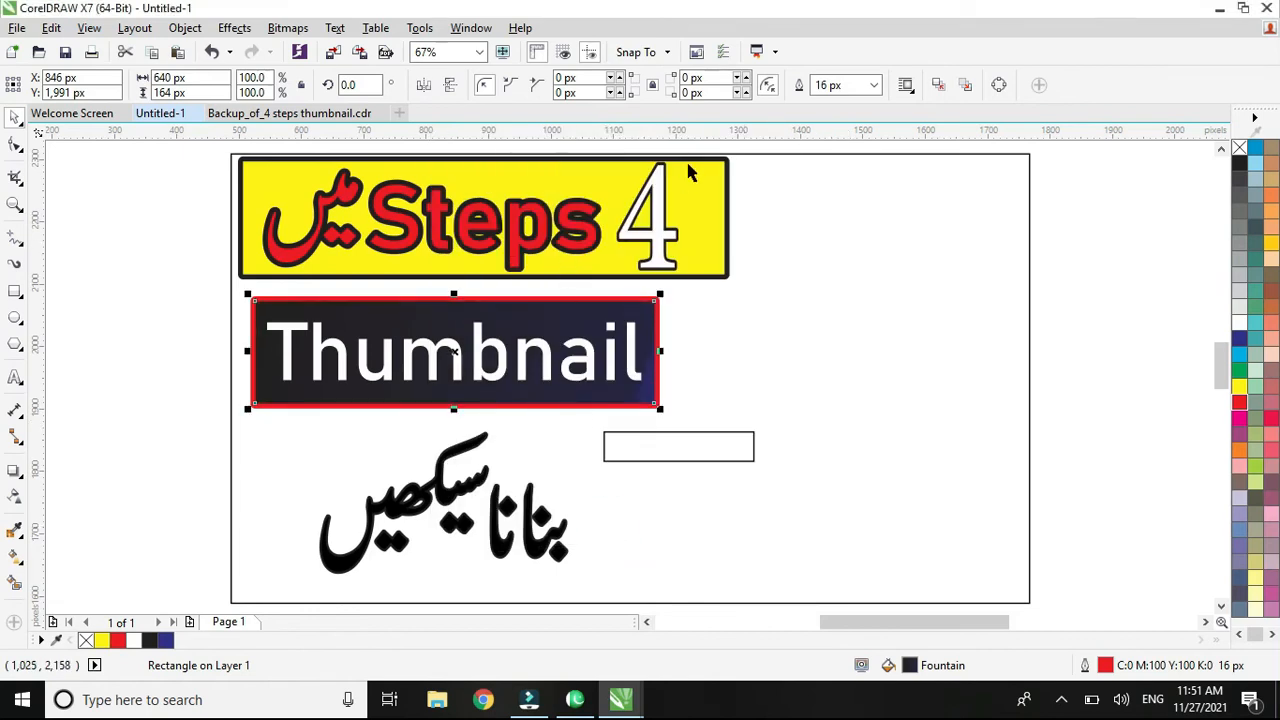
Increase the outline width of the "Thumbnail" rectangle to 25 px.
left_click(873, 87)
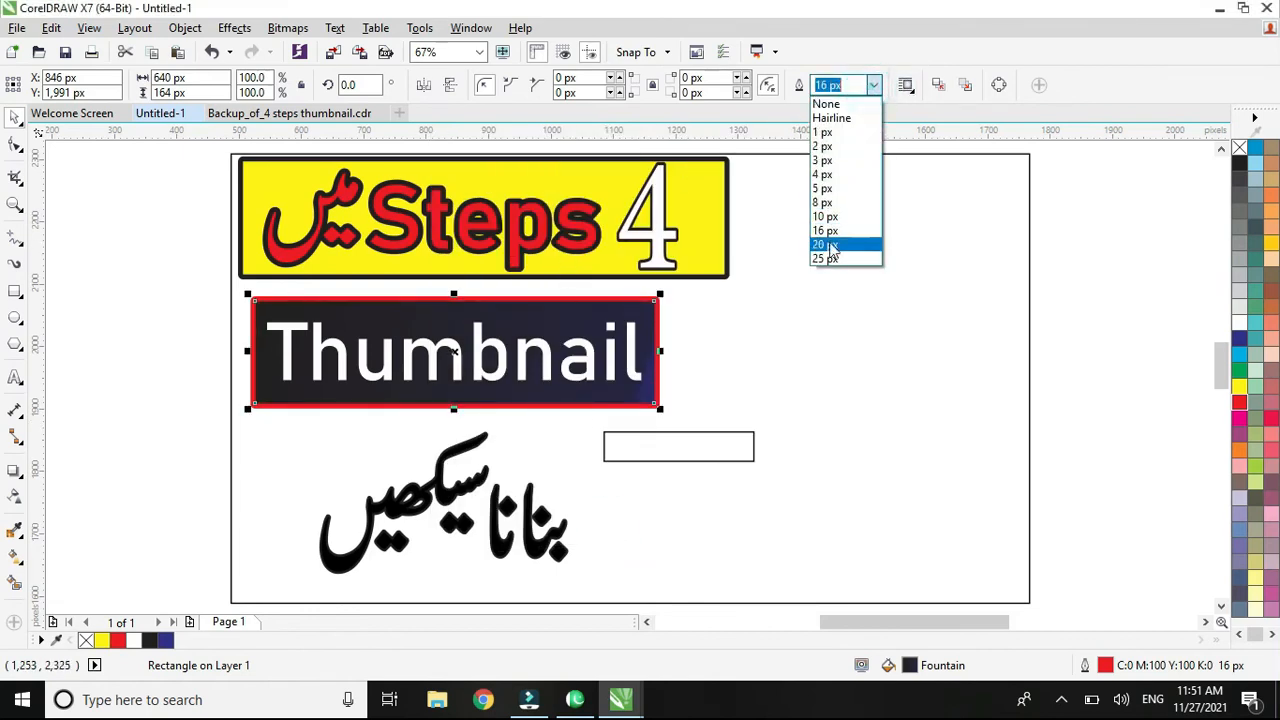
left_click(827, 258)
left_click(806, 312)
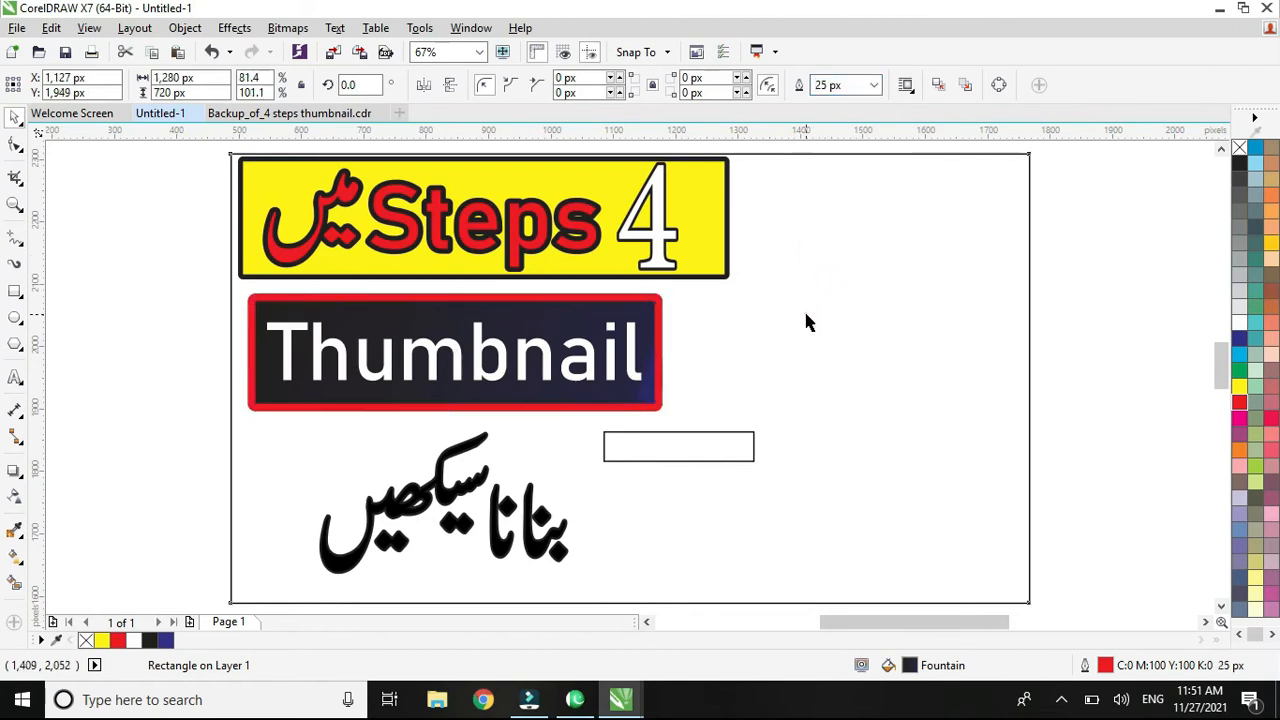
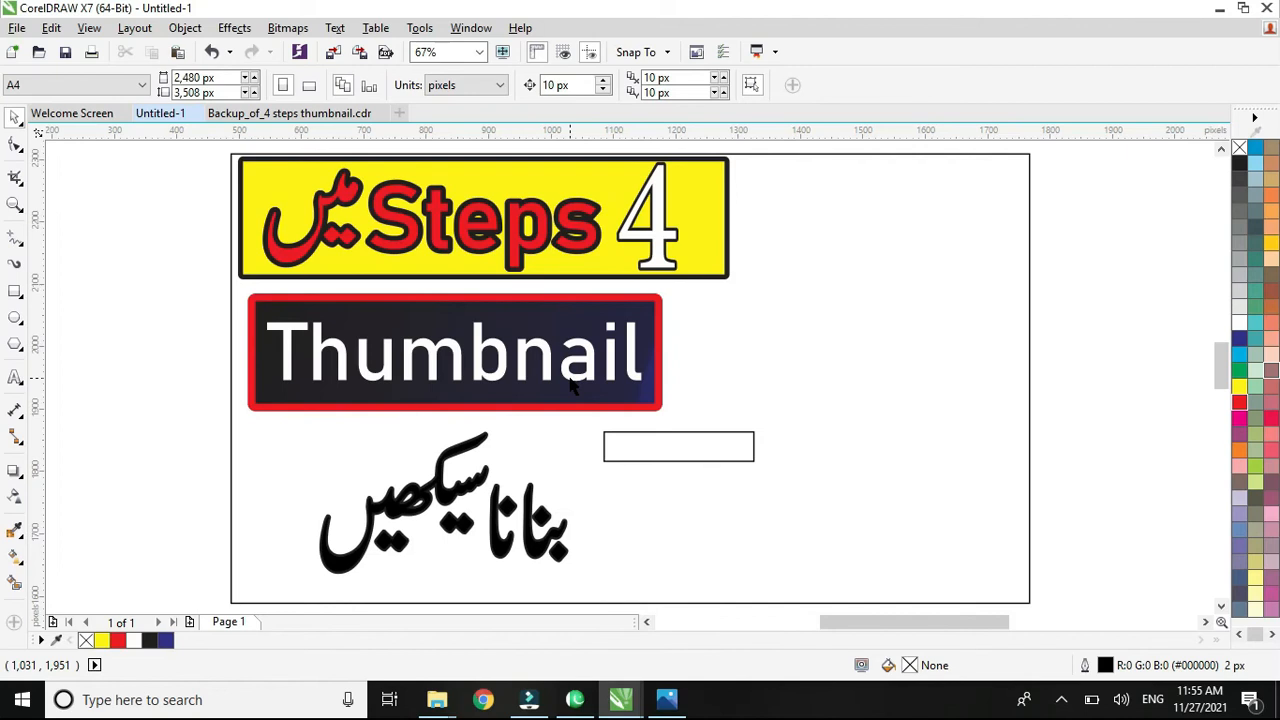
Arrange CorelDRAW side by side with the Photos window showing the reference image "4 steps thumbnail.jpg".
left_click(1242, 7)
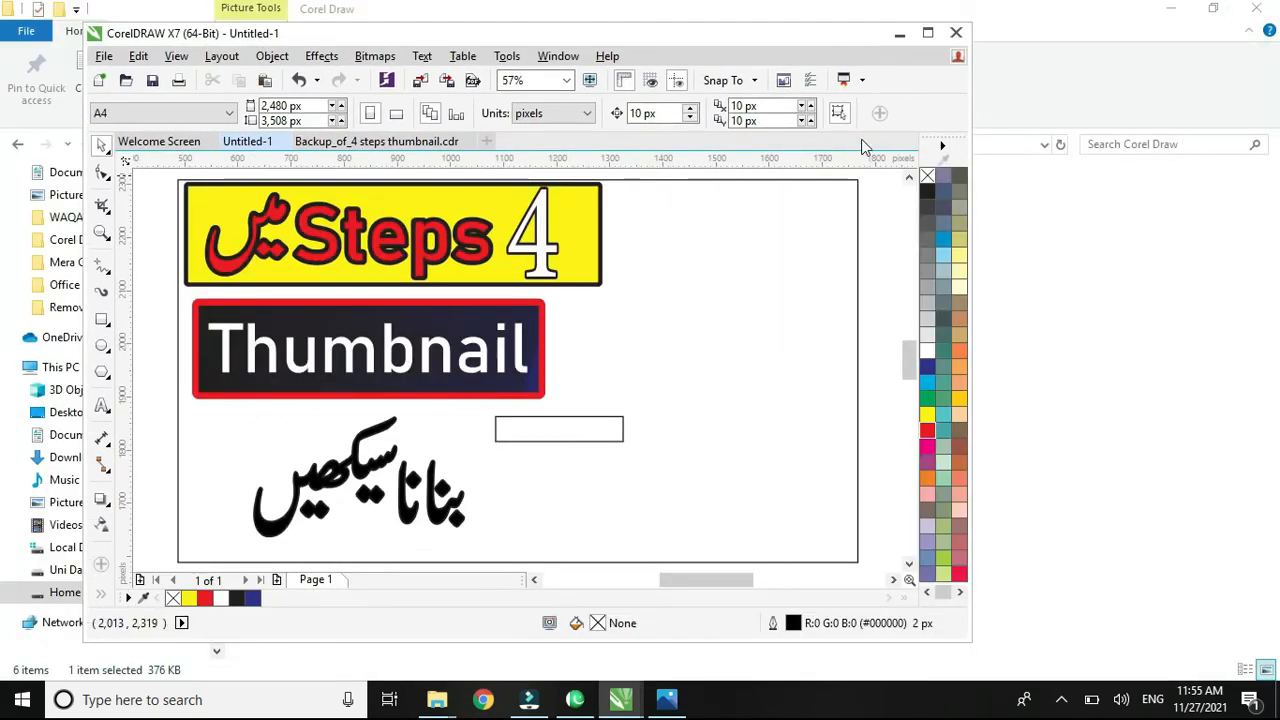
left_click_drag(971, 230, 809, 228)
key("super+Left")
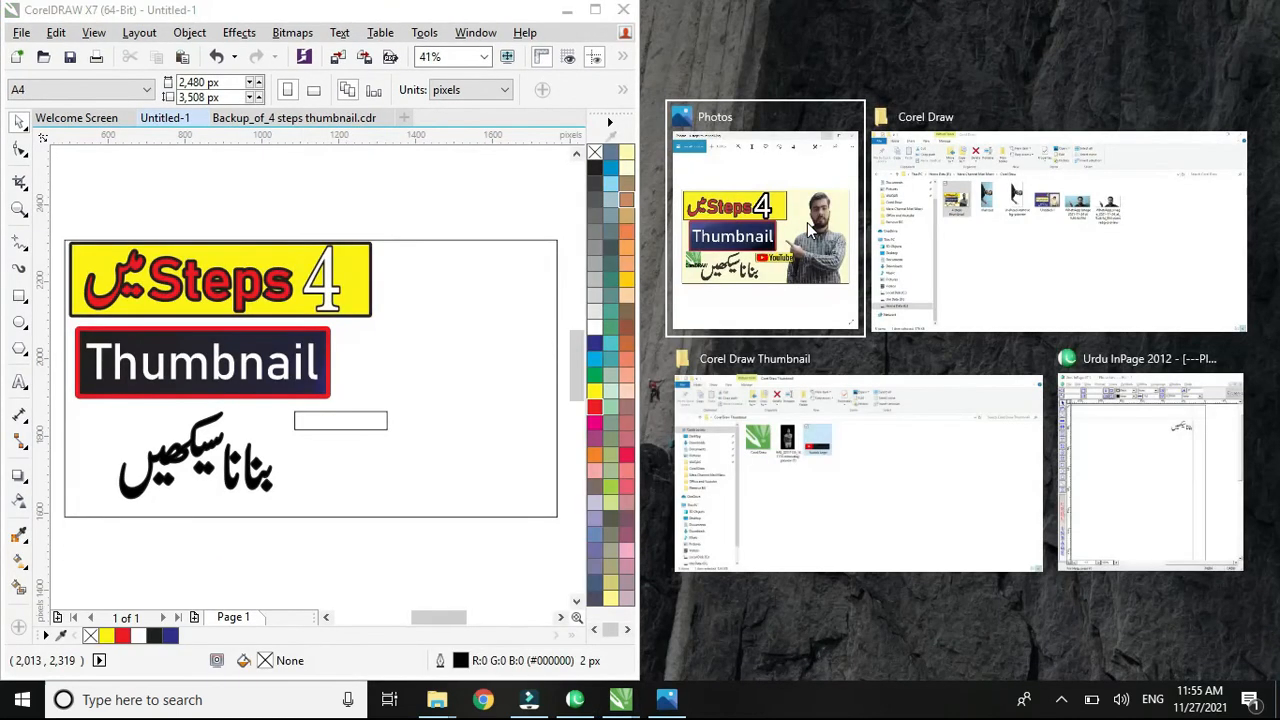
left_click(1031, 288)
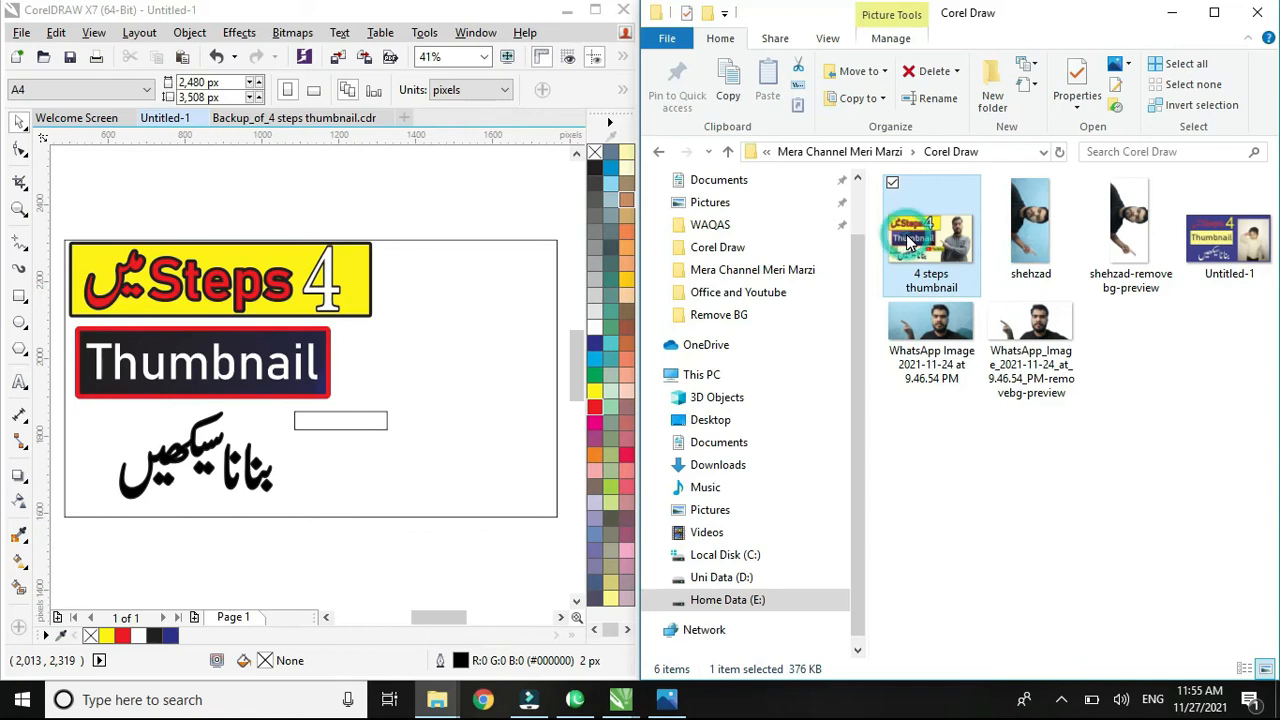
left_click(664, 702)
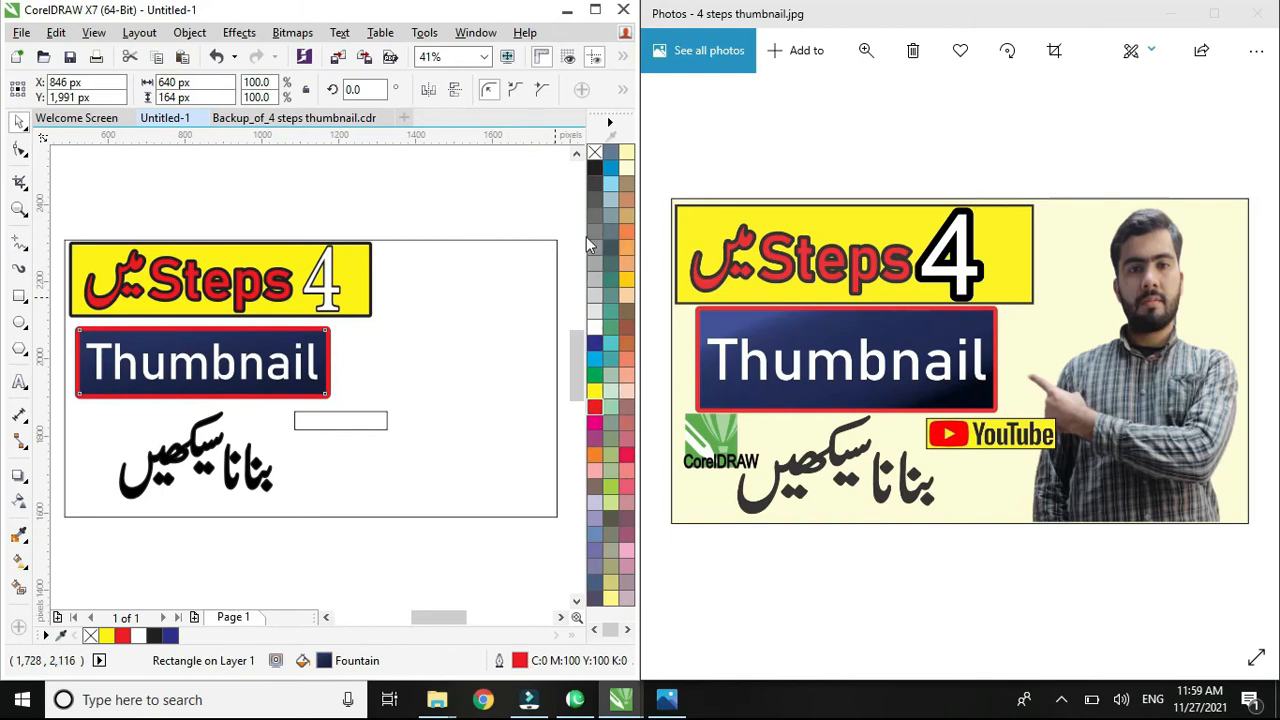
Apply a fountain fill to the 1280 × 720 px background rectangle, sampling cream #FFFBD6 from the reference image for its start colour.
left_click(507, 348)
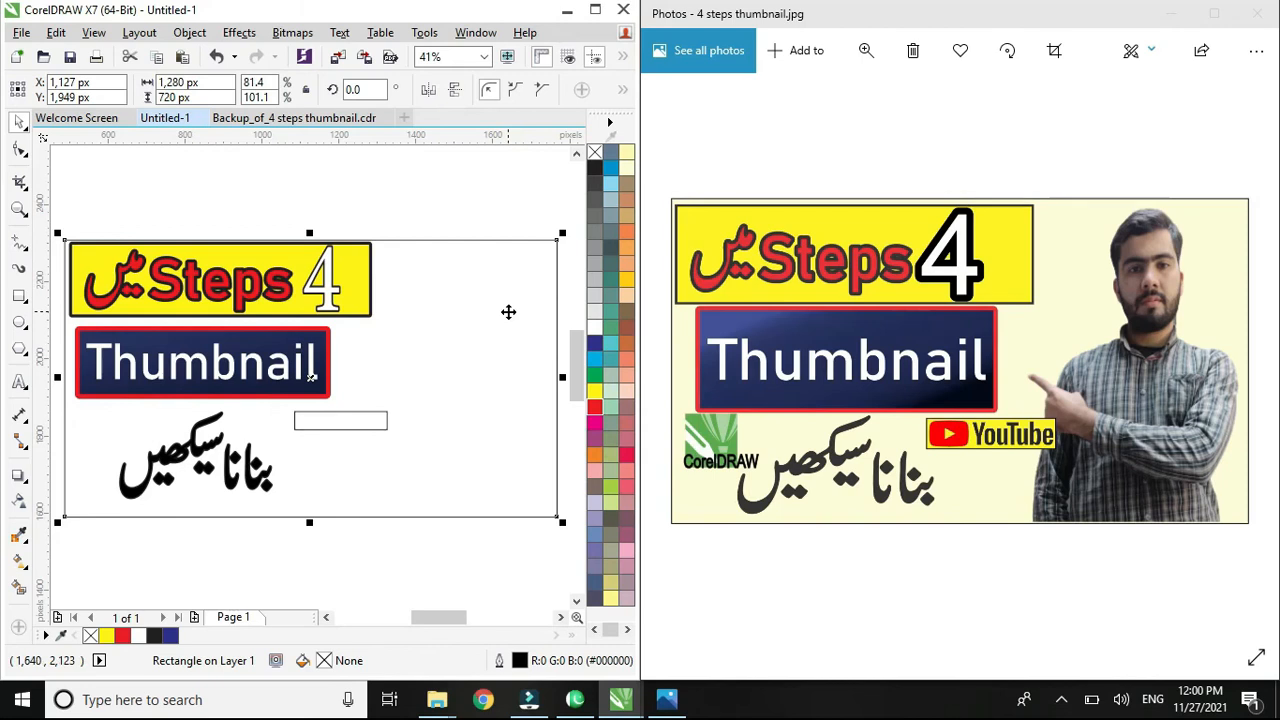
key("F11")
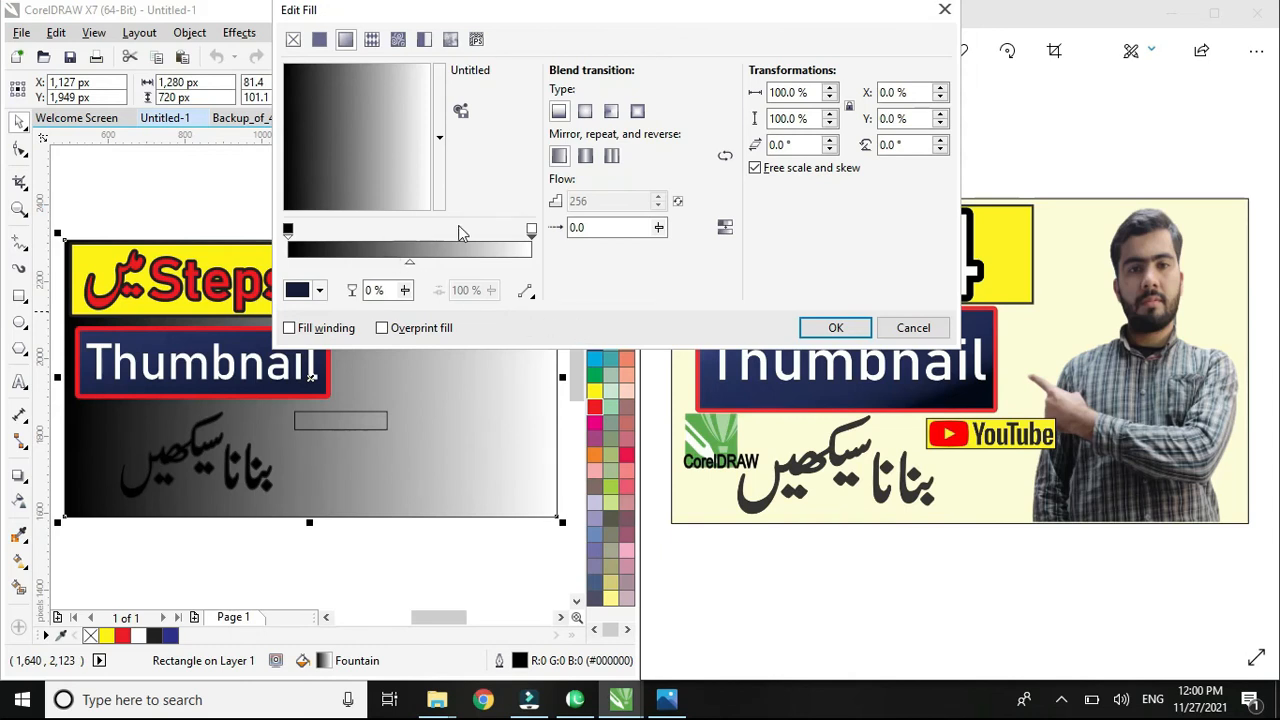
left_click(531, 230)
left_click(289, 231)
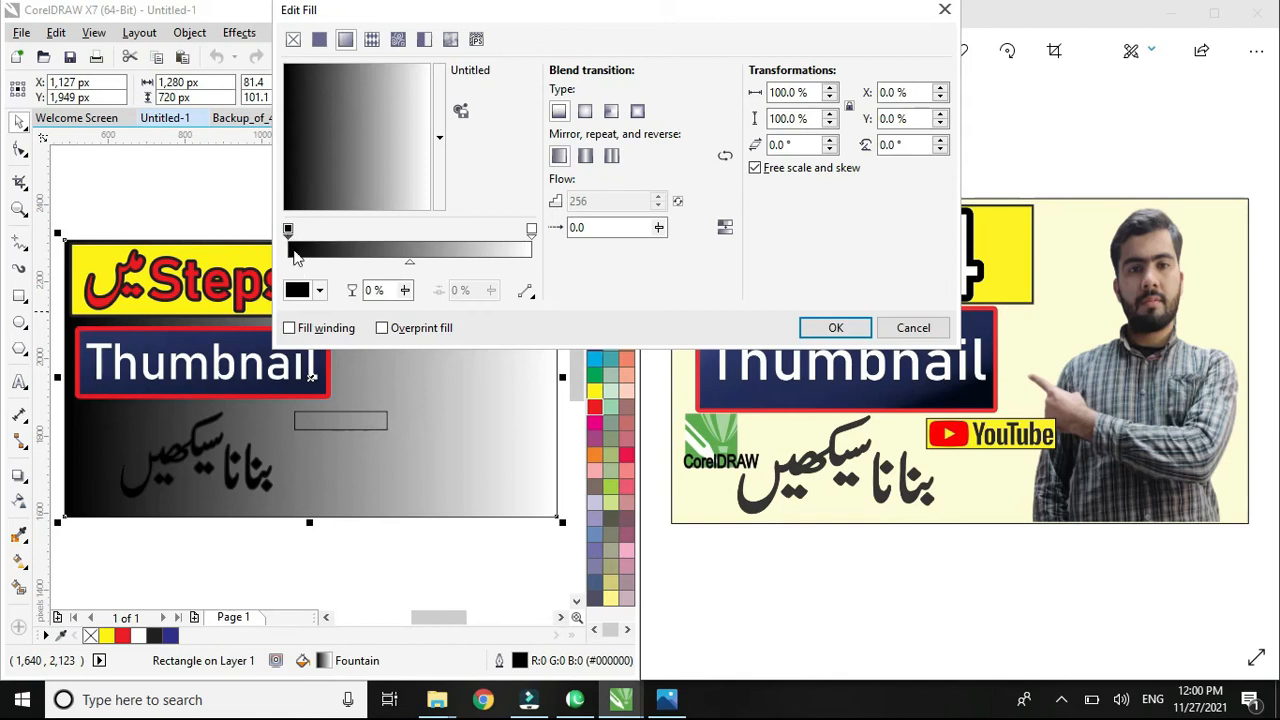
left_click(320, 292)
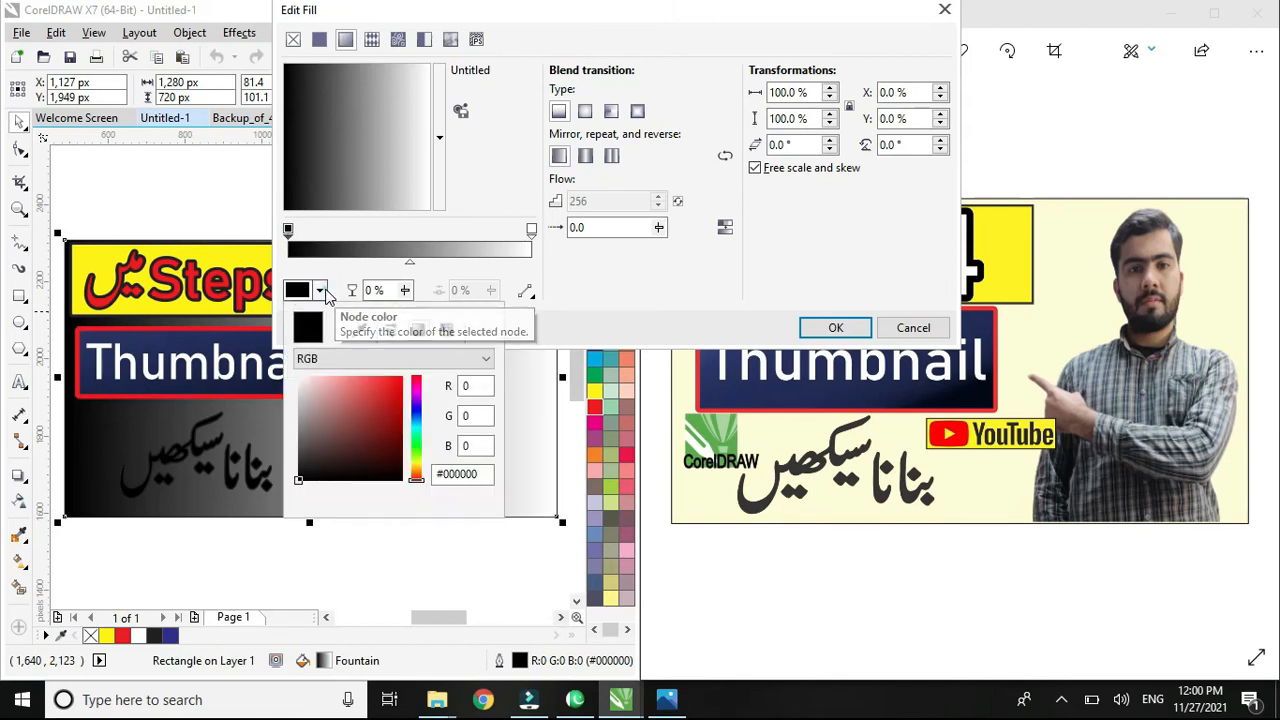
left_click(321, 291)
left_click(322, 292)
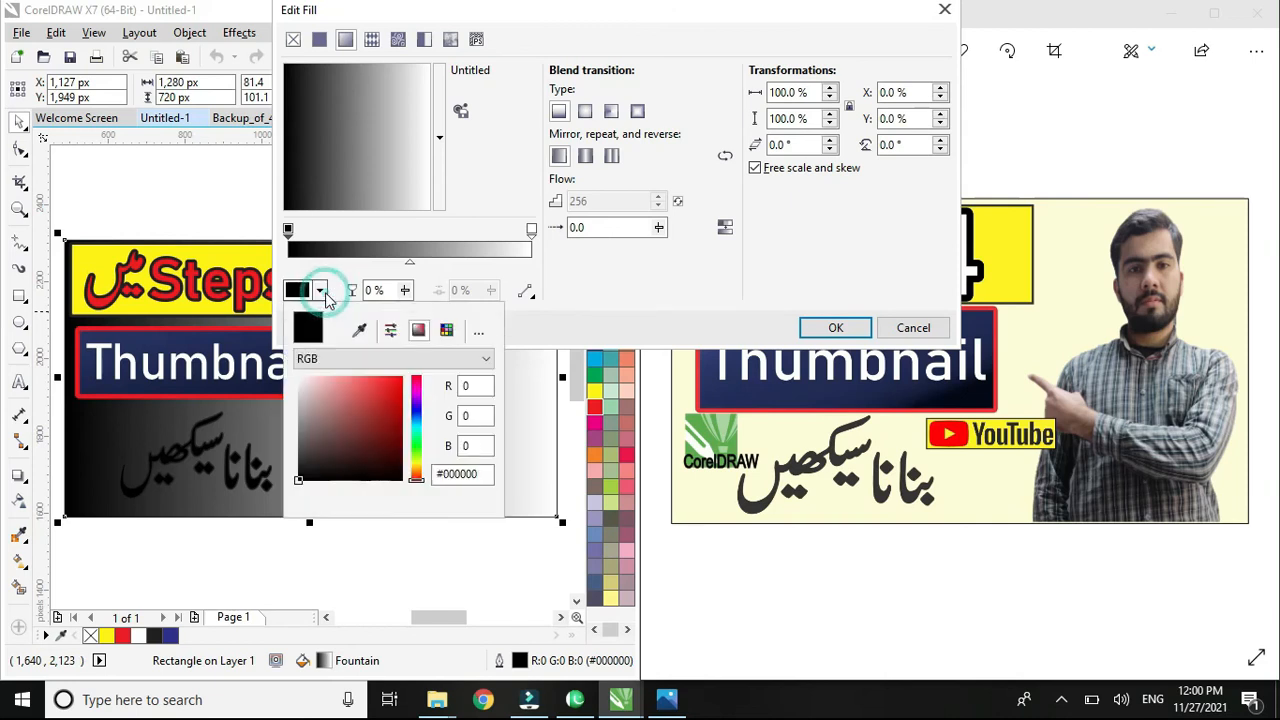
left_click(362, 332)
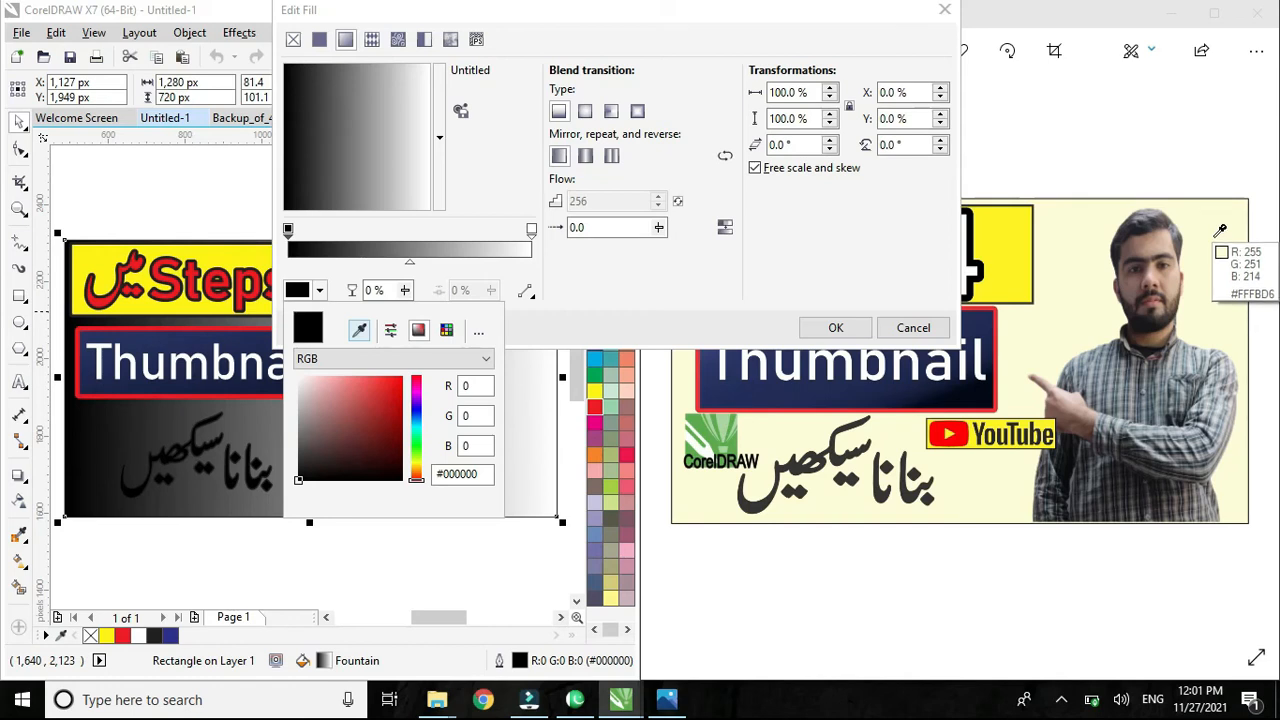
left_click(1220, 230)
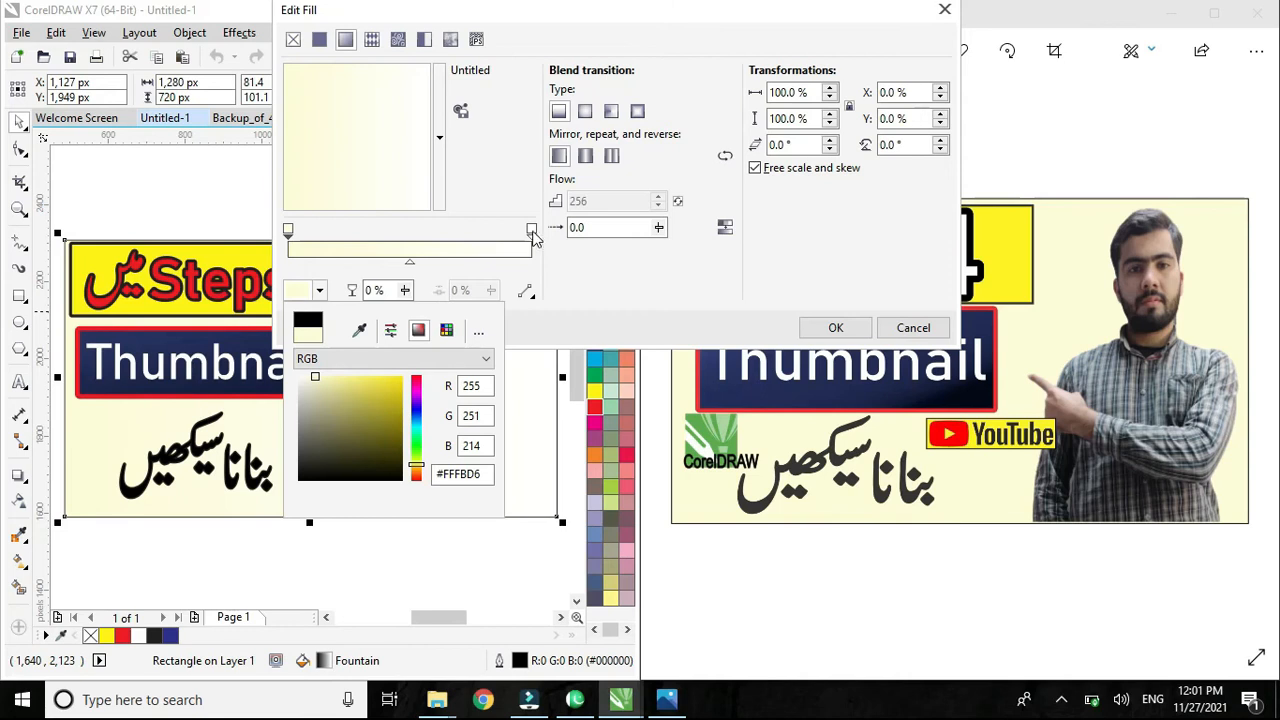
Sample cream #FFFBD6 from the reference image for the end colour of the background rectangle's fountain fill and apply it.
left_click(531, 229)
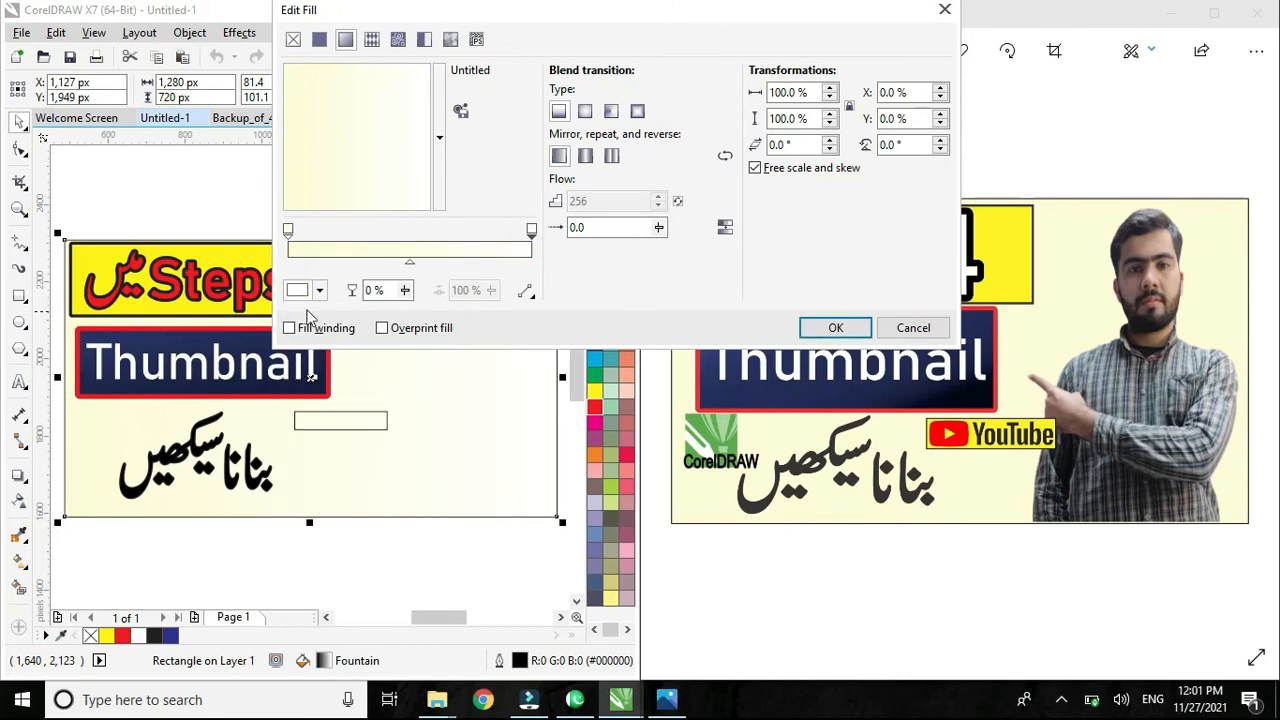
left_click(316, 291)
left_click(359, 331)
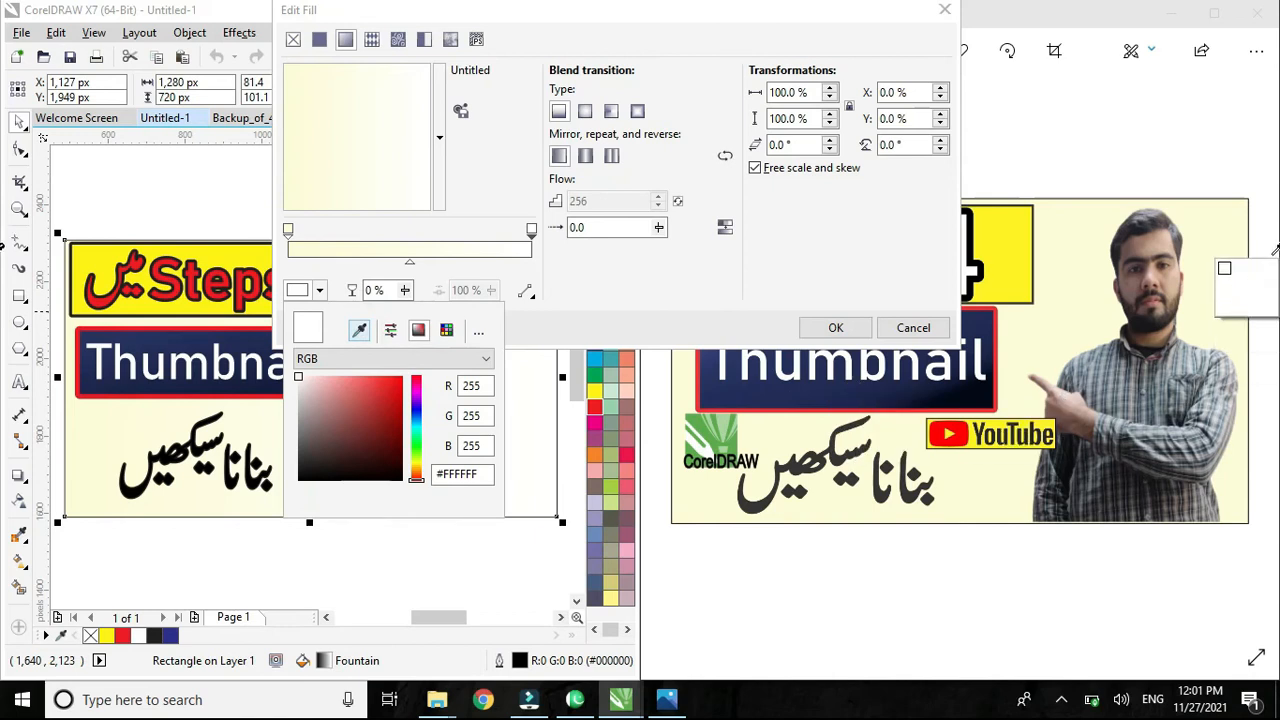
left_click(1216, 272)
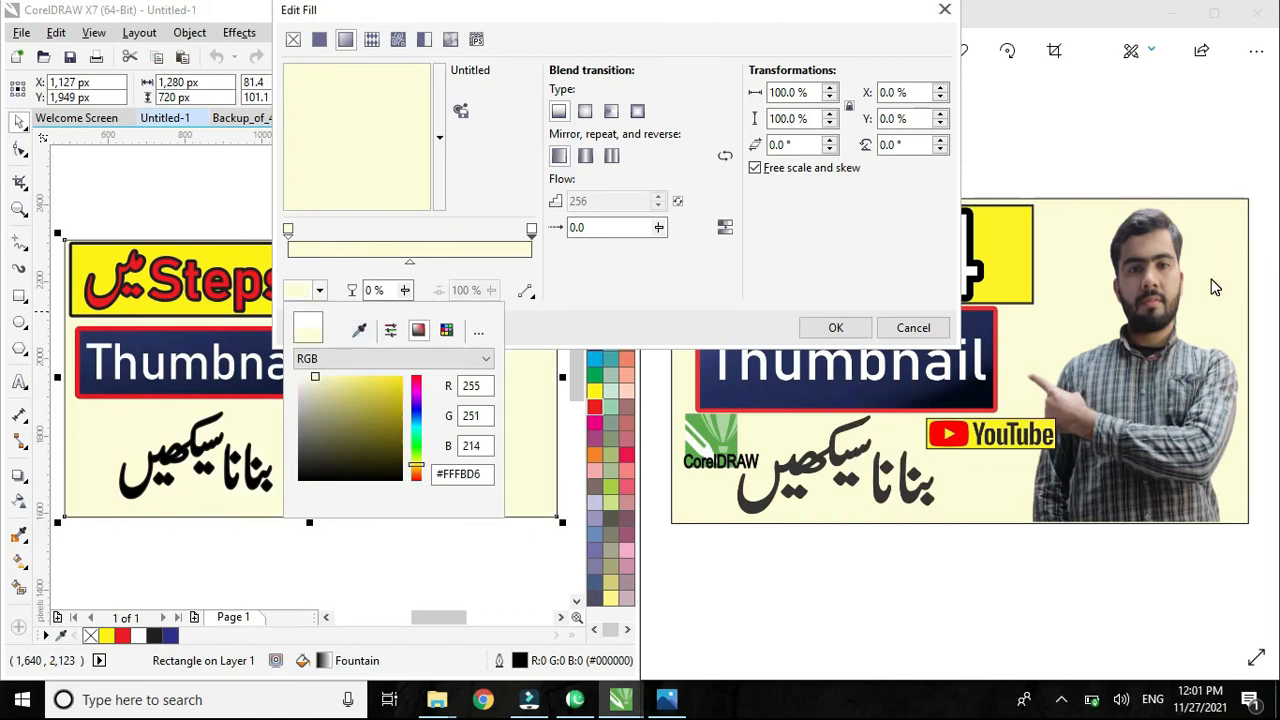
left_click(657, 289)
left_click(838, 329)
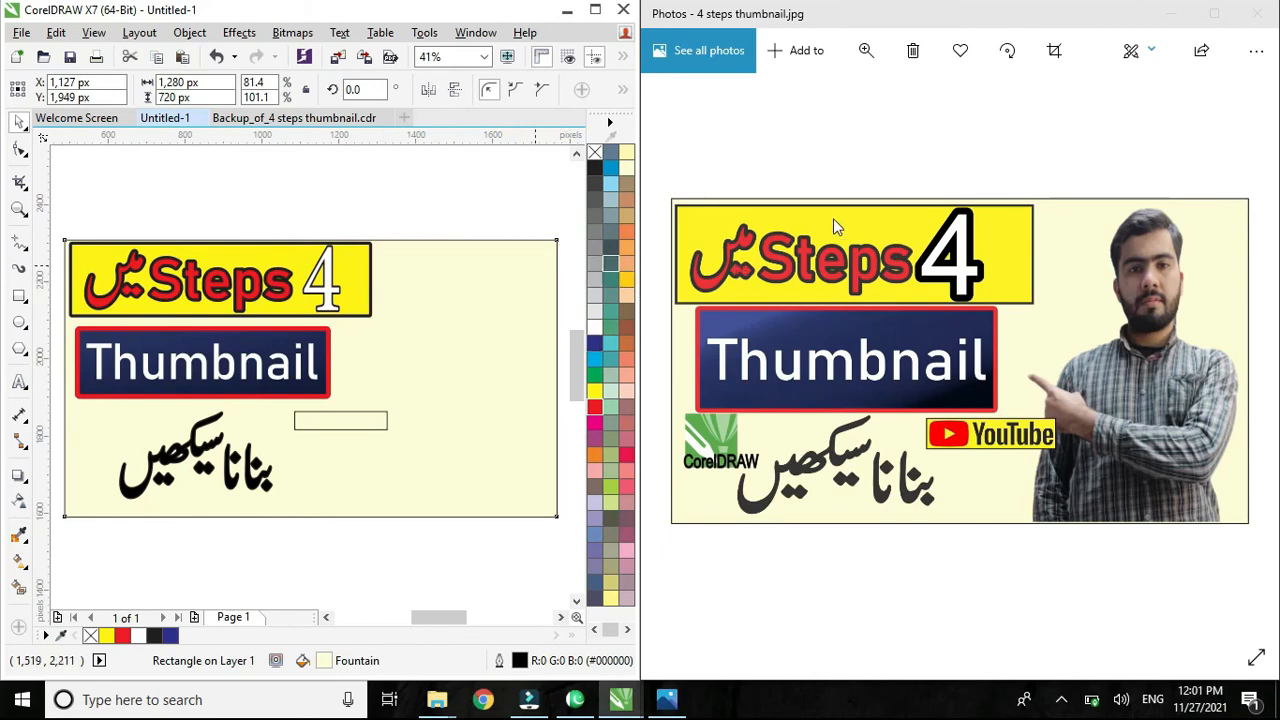
Apply a fountain fill to the yellow "Steps 4" rectangle, sampling yellow #FFF112 from the reference image for its end colour.
left_click(345, 286)
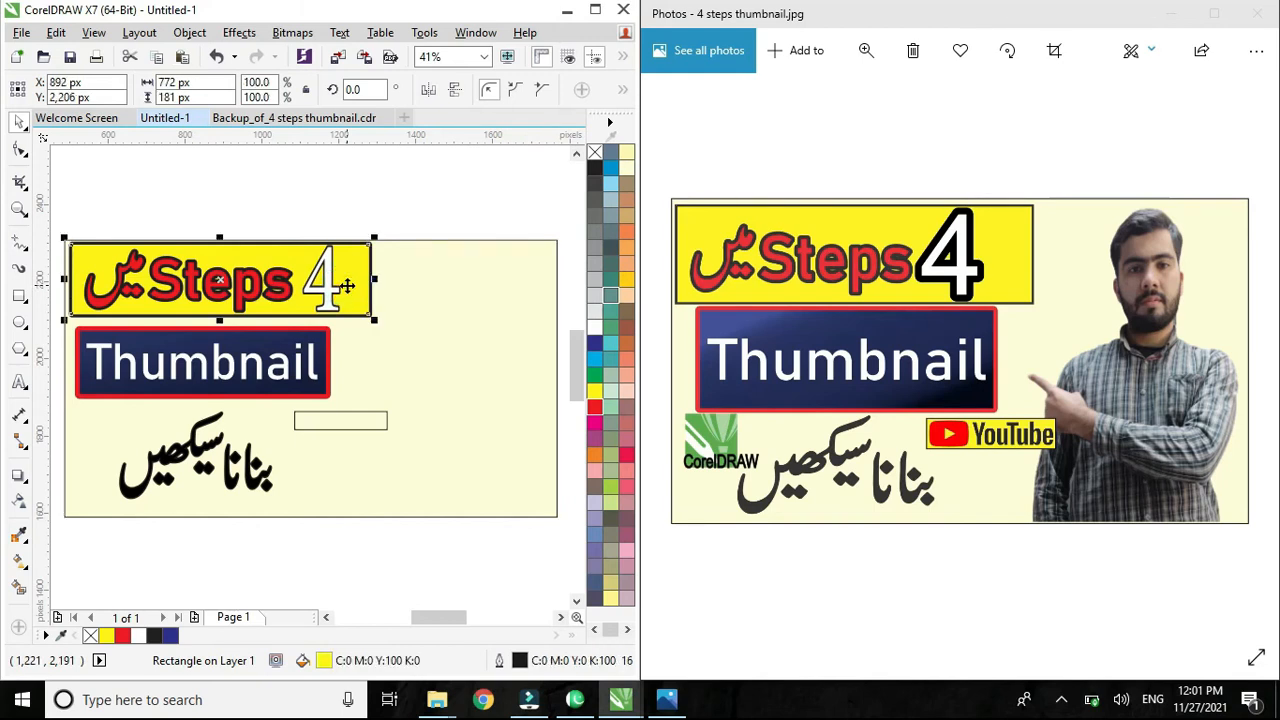
key("F11")
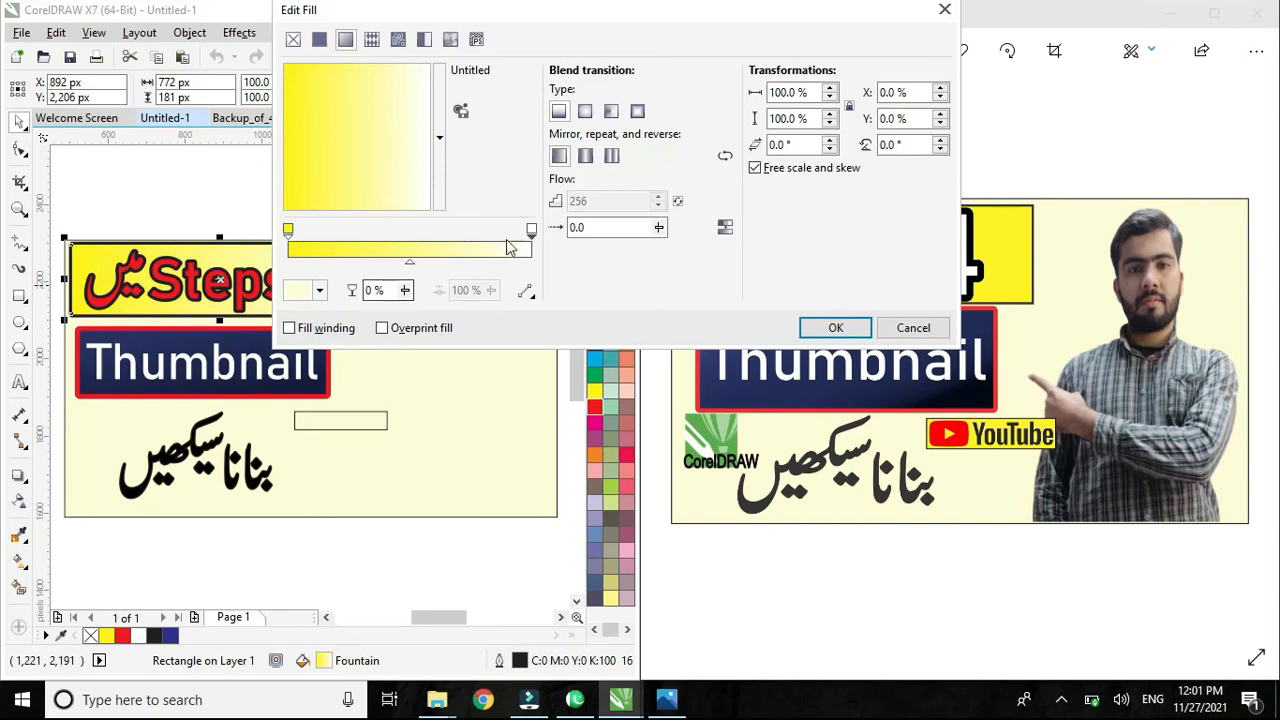
left_click(531, 229)
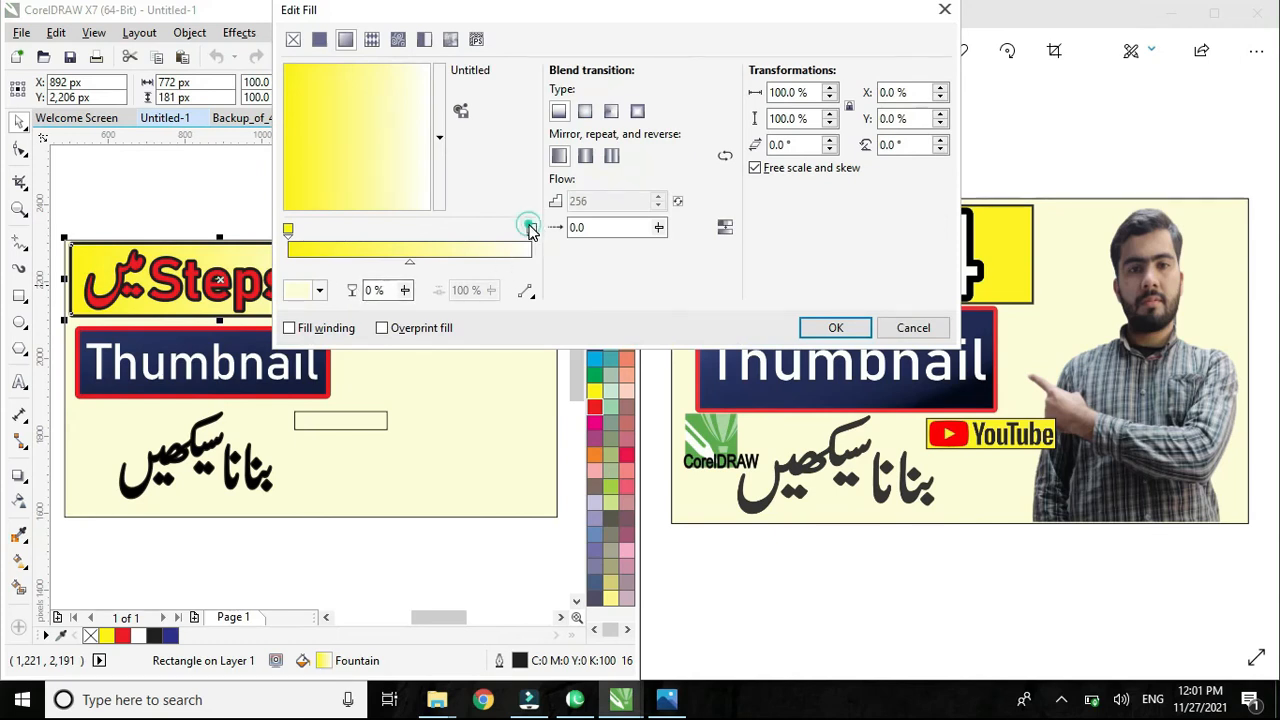
left_click(320, 292)
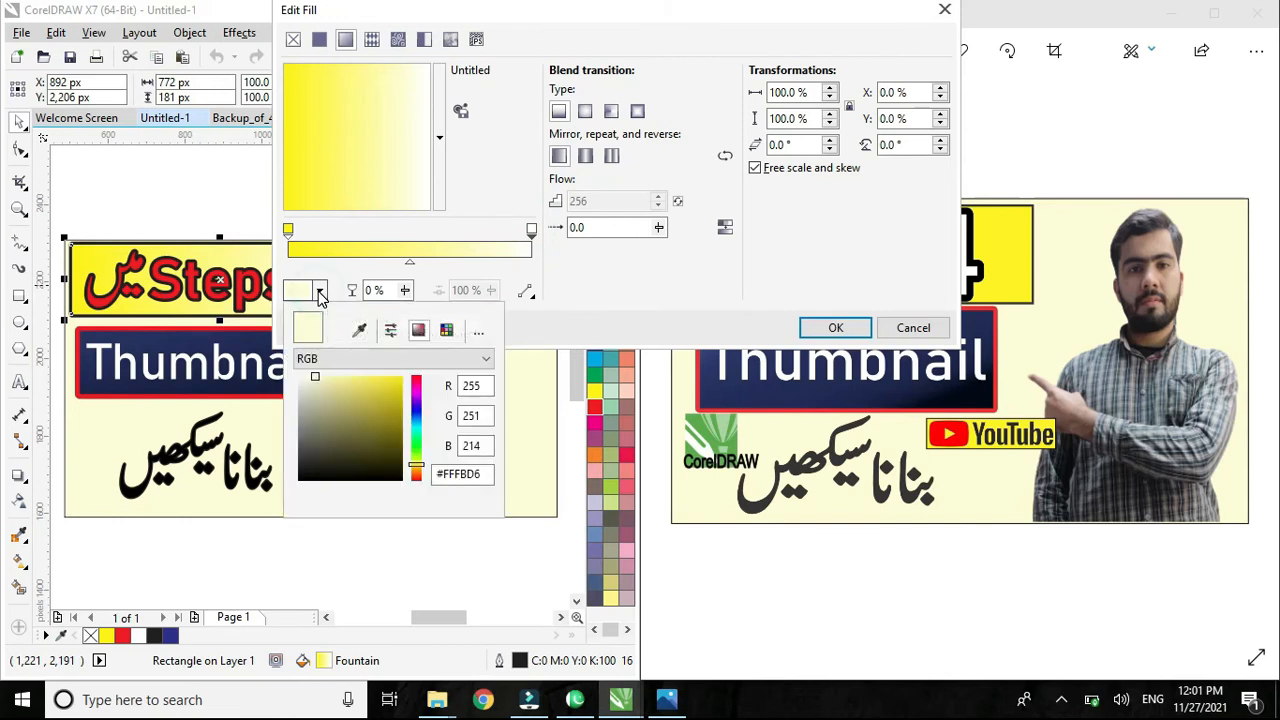
left_click(360, 335)
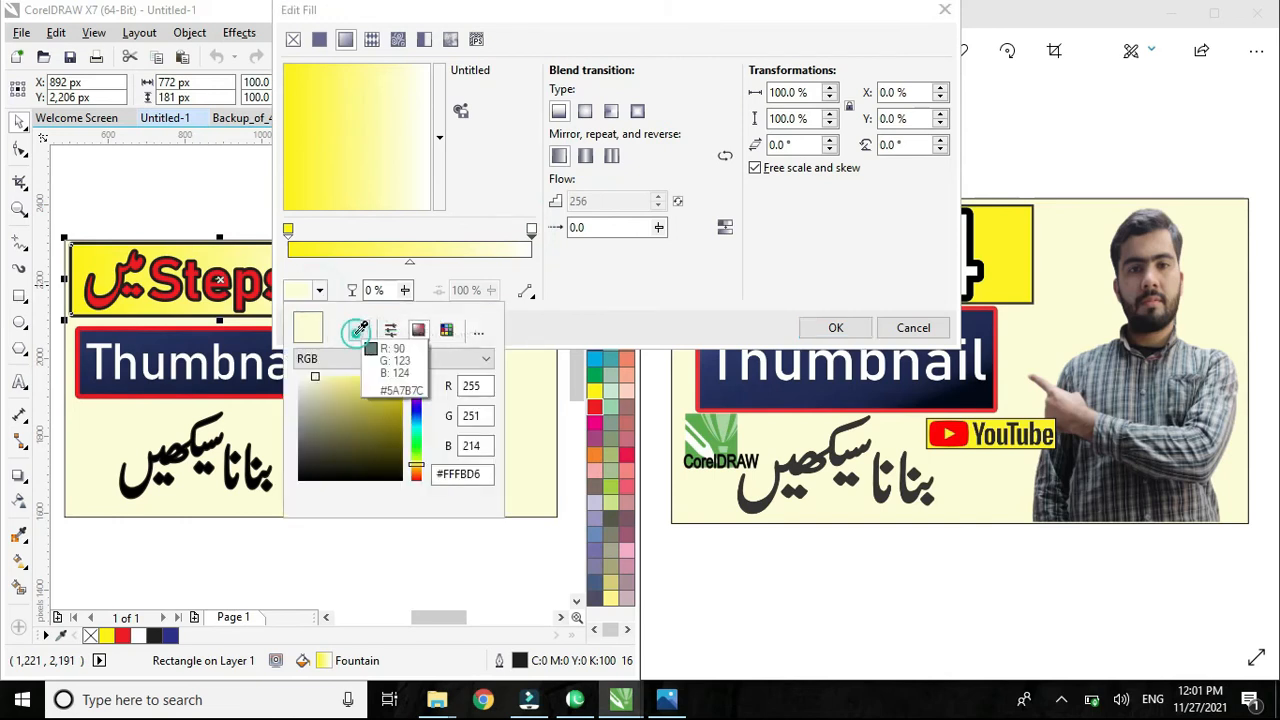
left_click(1000, 235)
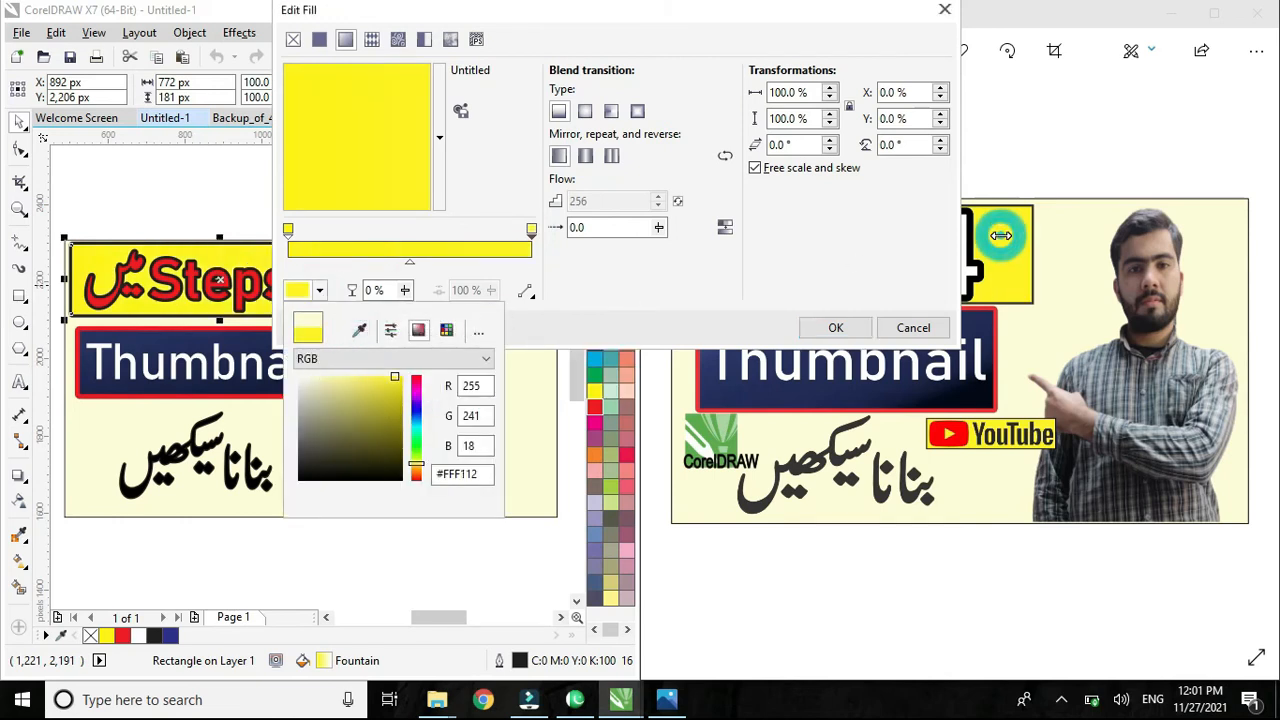
left_click(820, 318)
left_click(830, 326)
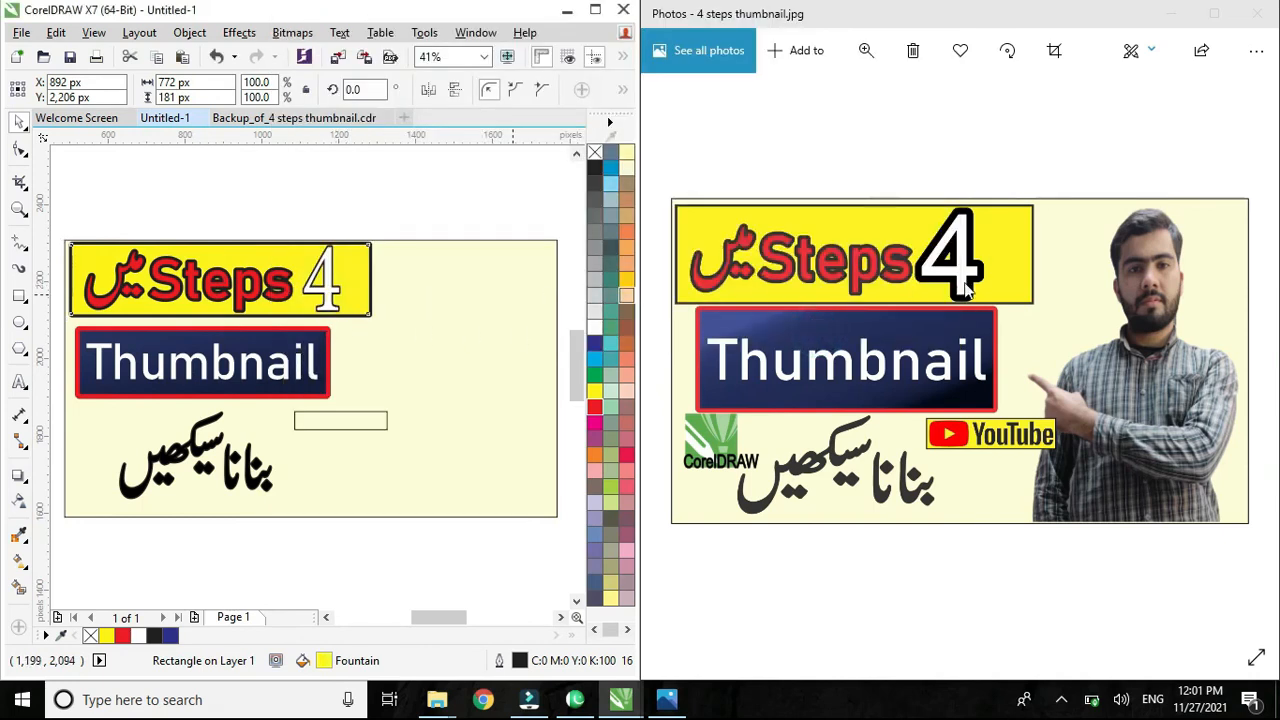
Maximize CorelDRAW and import IMG_20211125_141115-removebg-preview (1) from the Corel Draw Thumbnail folder, placing it about 390 × 693 px on the background's right part.
left_click(355, 320)
left_click(595, 9)
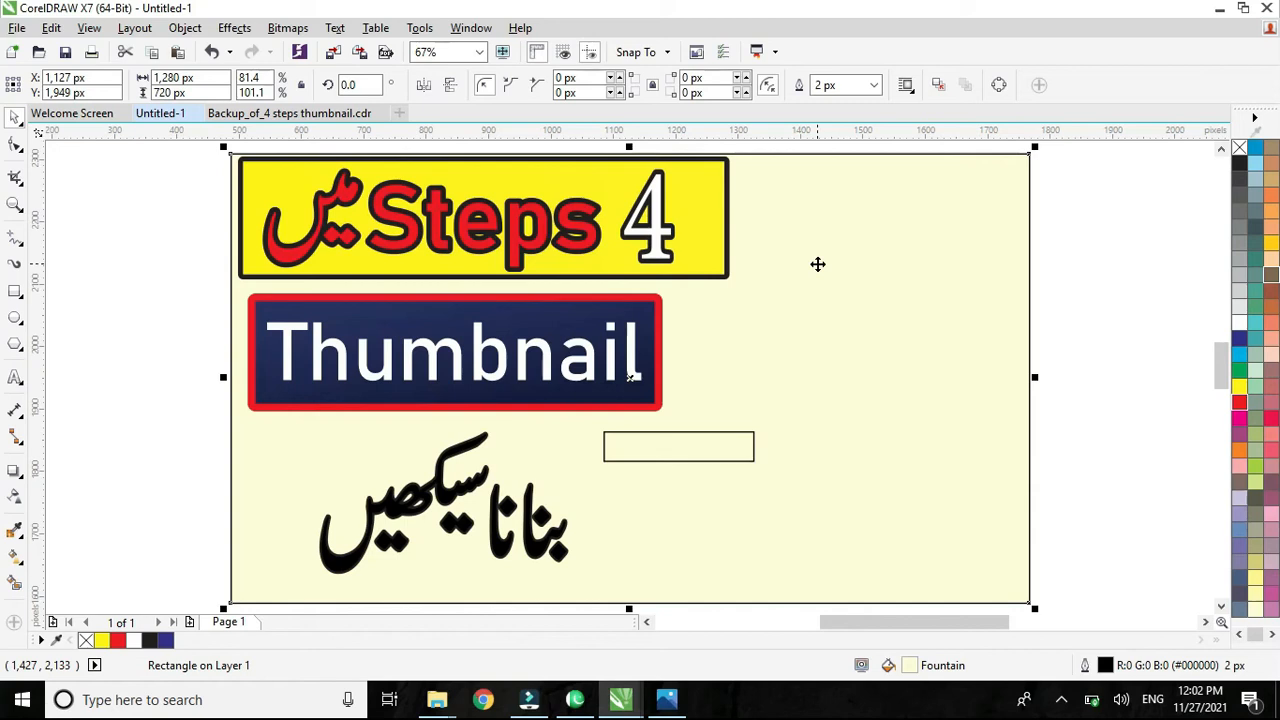
key("ctrl+i")
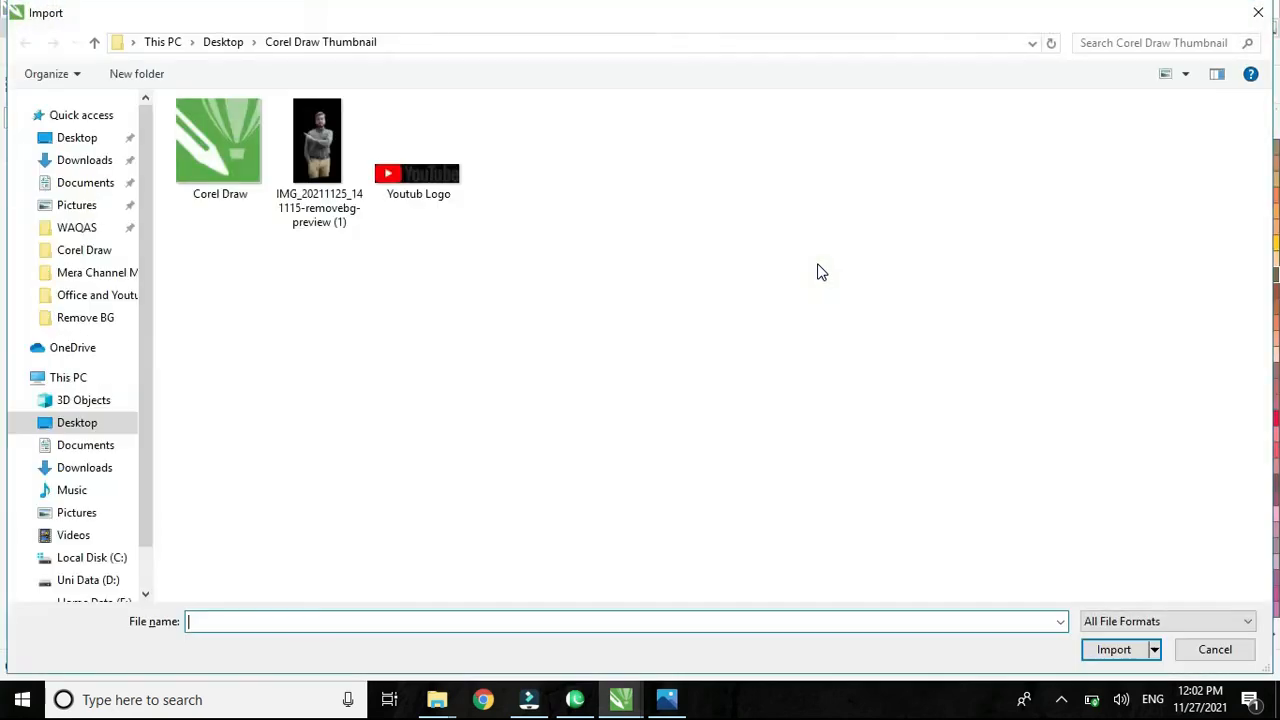
left_click(223, 43)
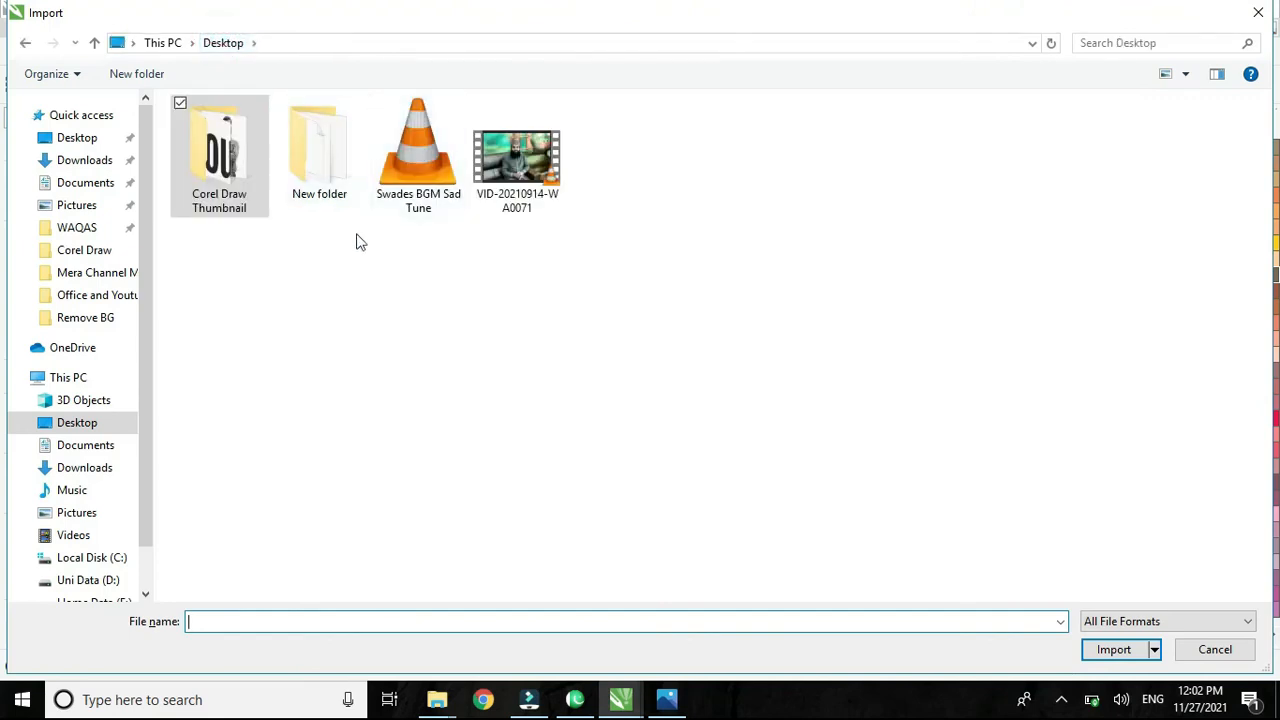
double_click(246, 170)
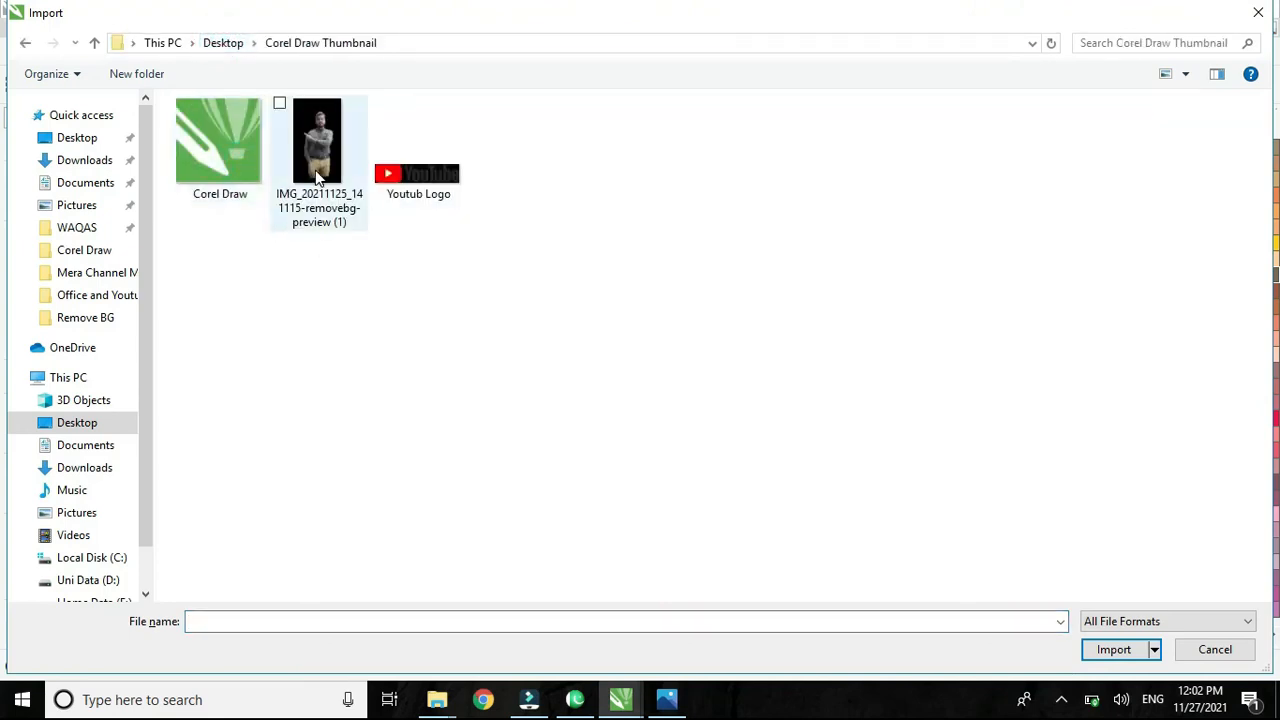
left_click(317, 177)
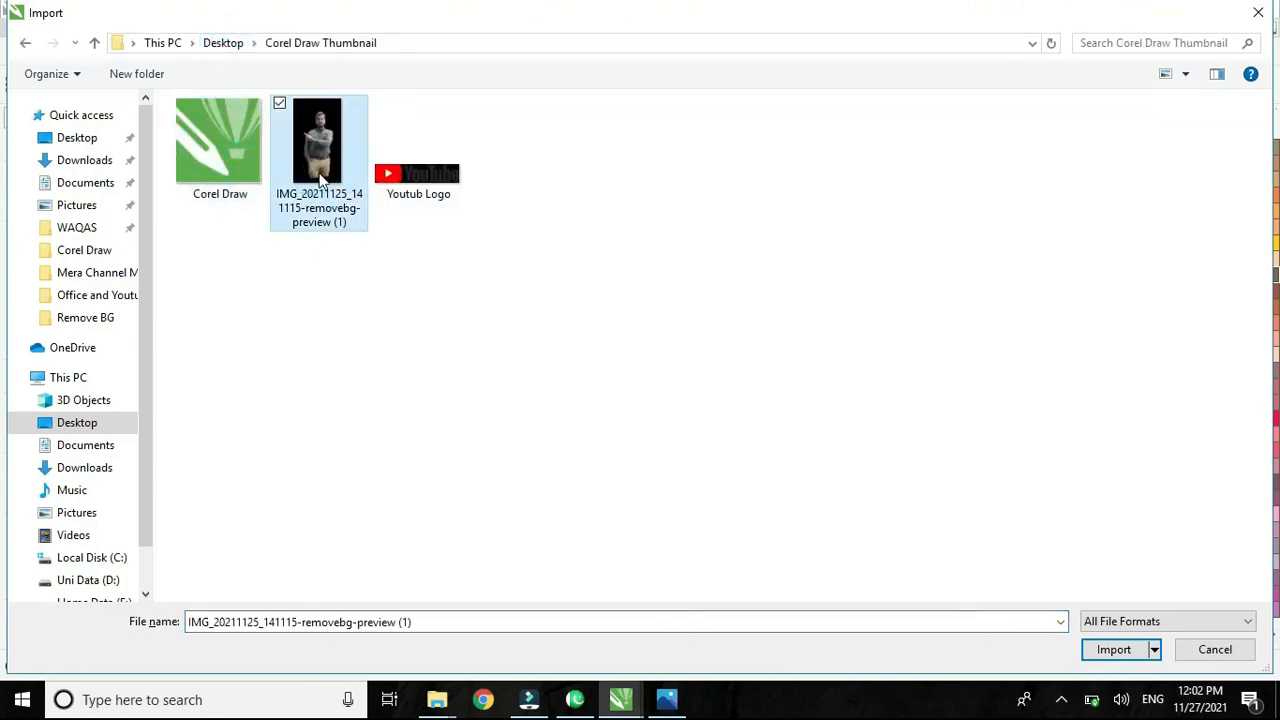
left_click(1113, 650)
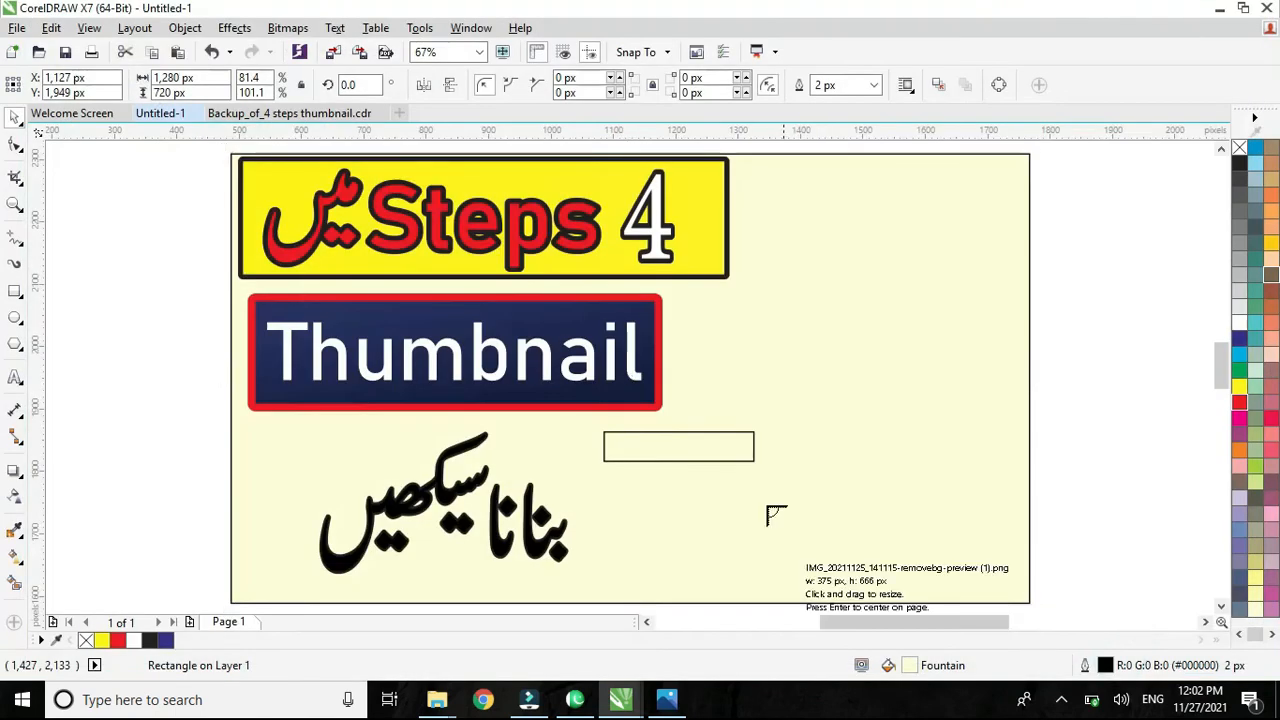
left_click_drag(750, 188, 1066, 571)
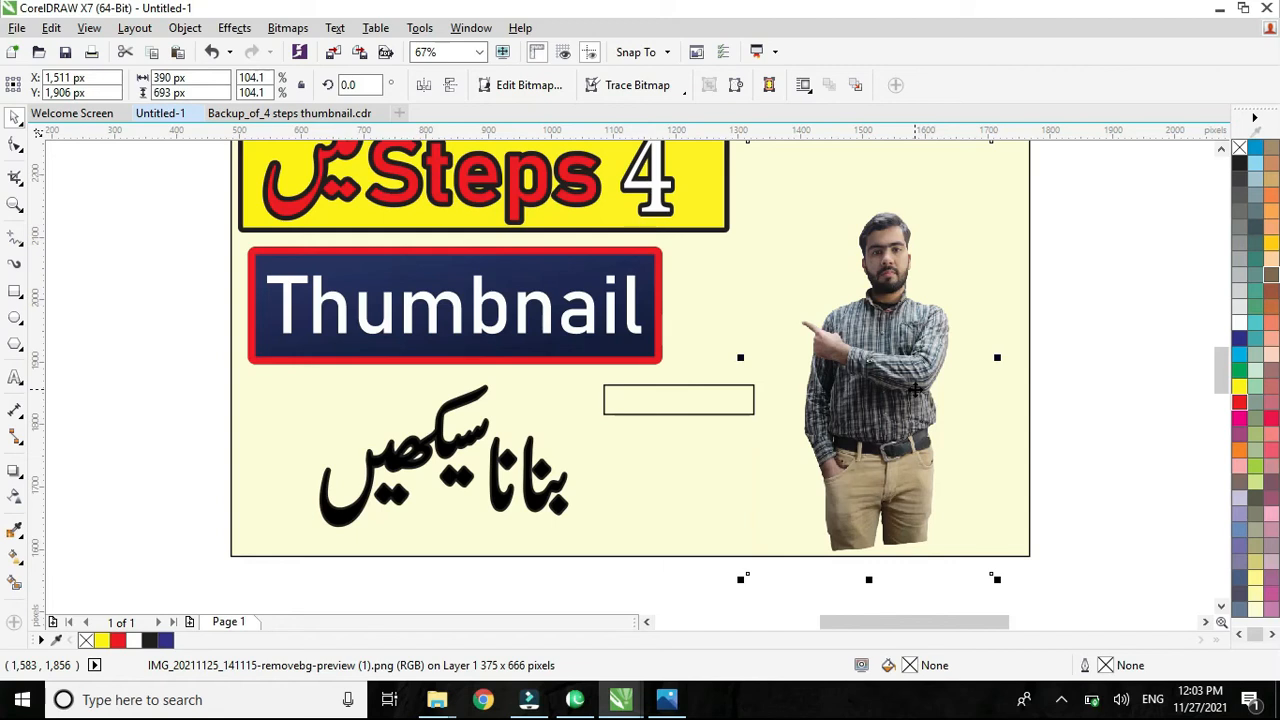
left_click(483, 700)
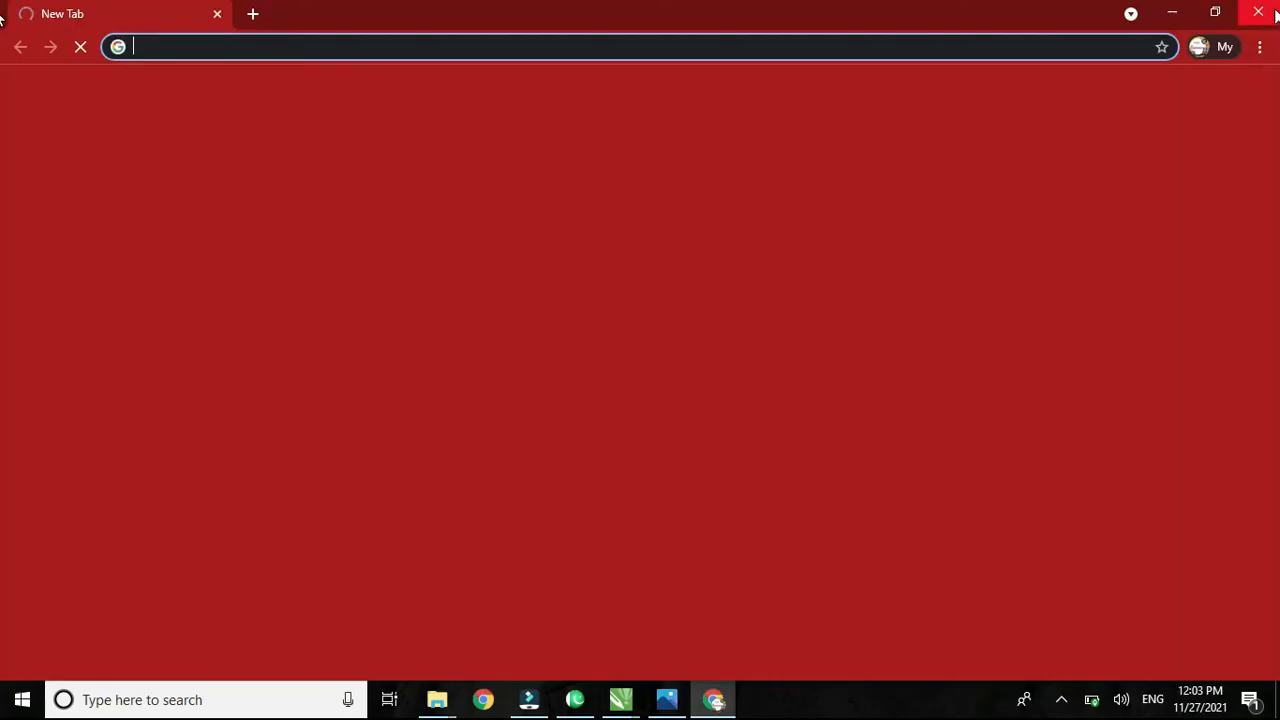
left_click(1258, 12)
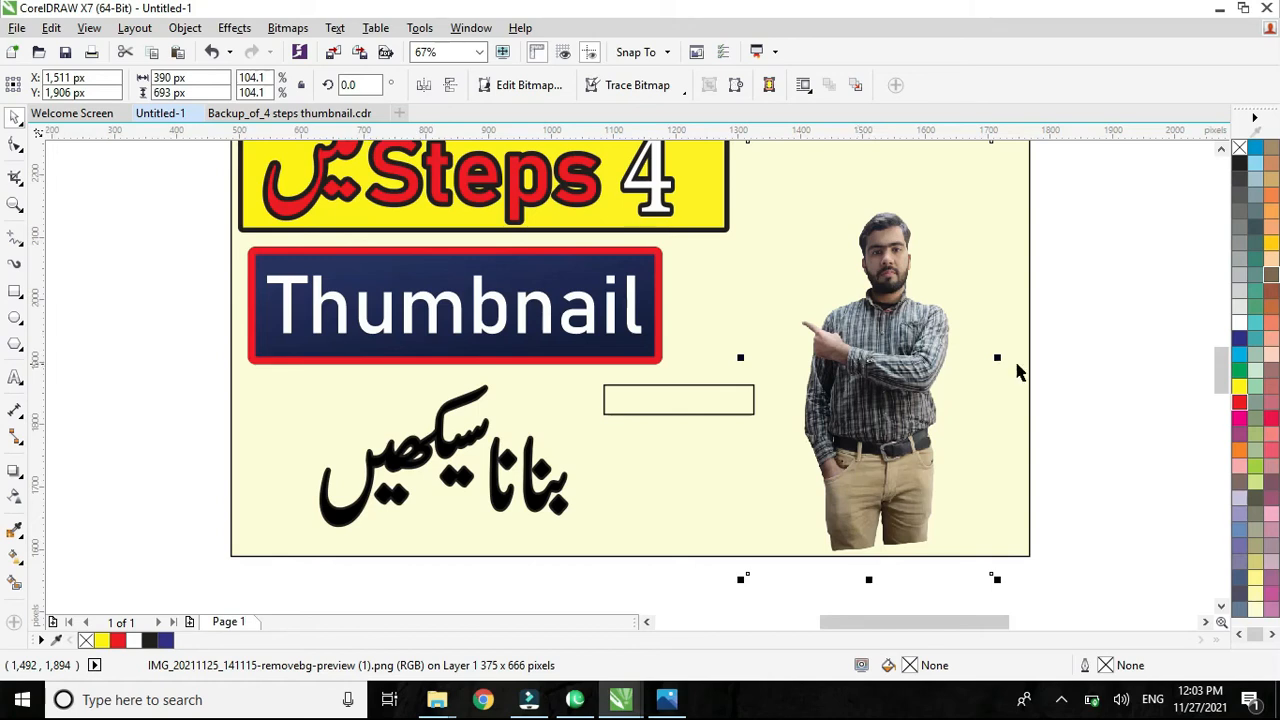
Scale the man's photo to about 428 × 761 px and position it in the empty area beside the texts.
left_click_drag(1222, 382, 1222, 370)
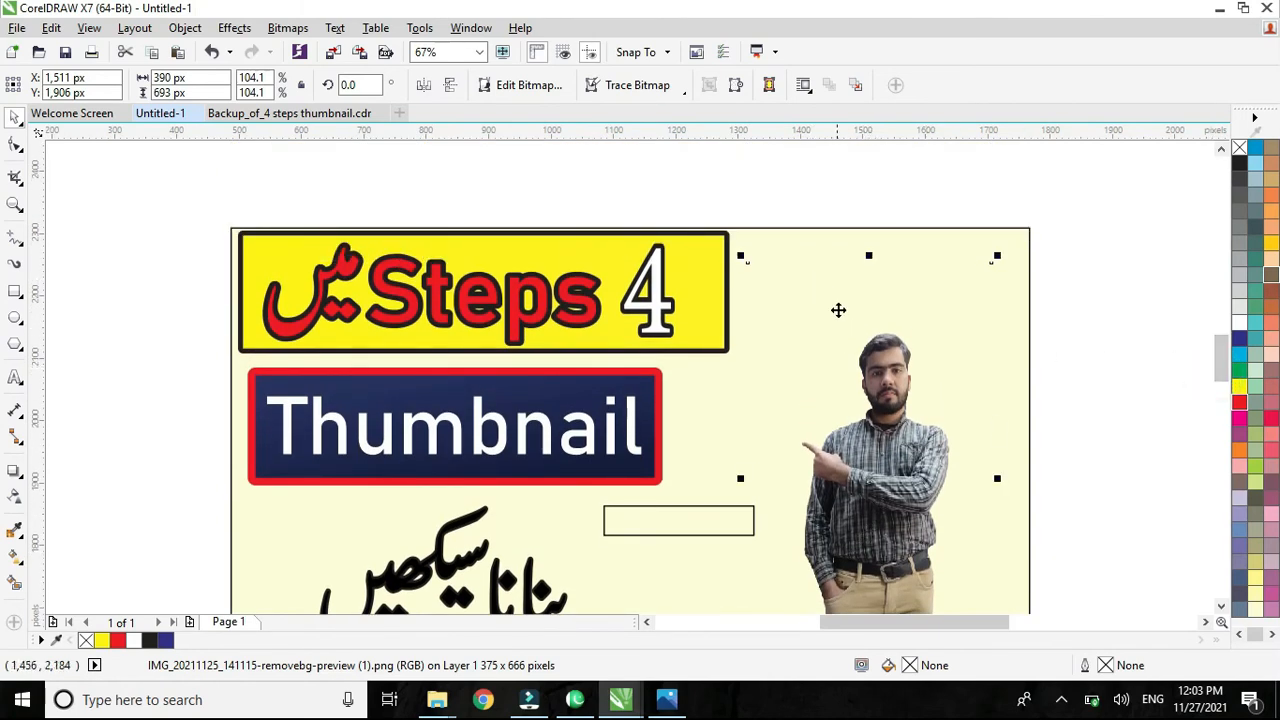
left_click_drag(911, 420, 902, 319)
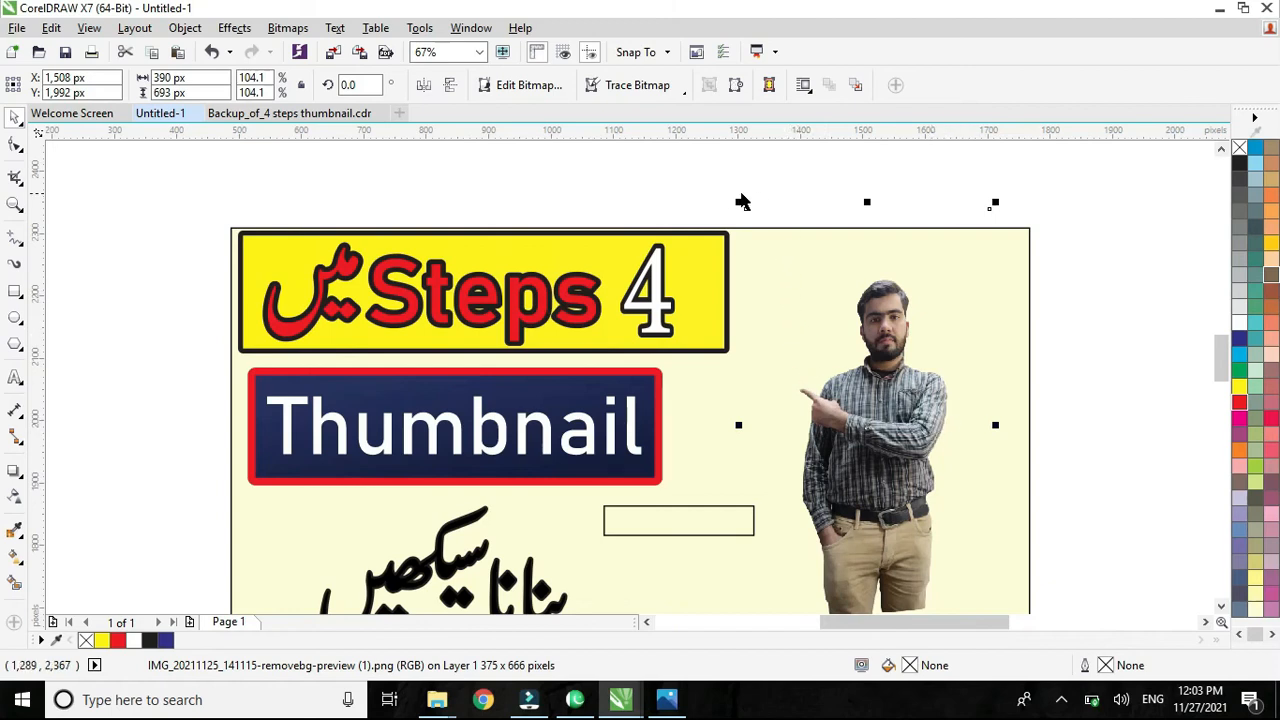
left_click_drag(738, 205, 664, 145)
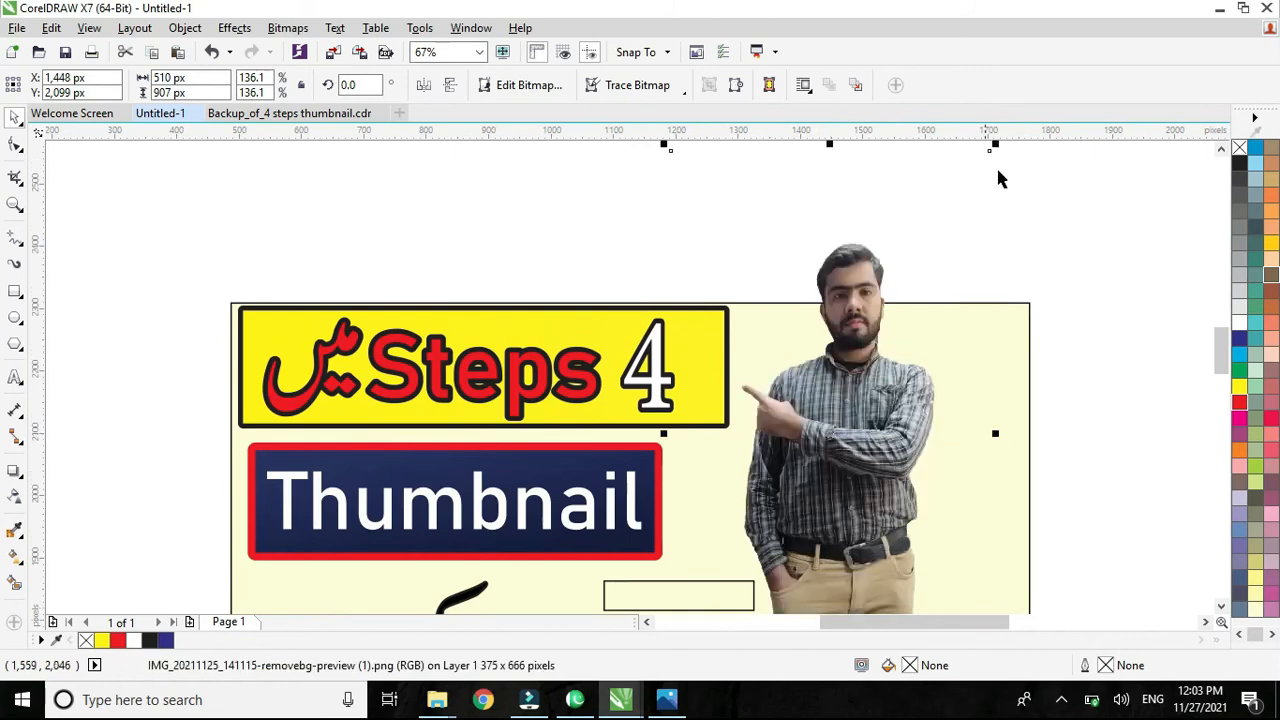
left_click_drag(995, 145, 954, 243)
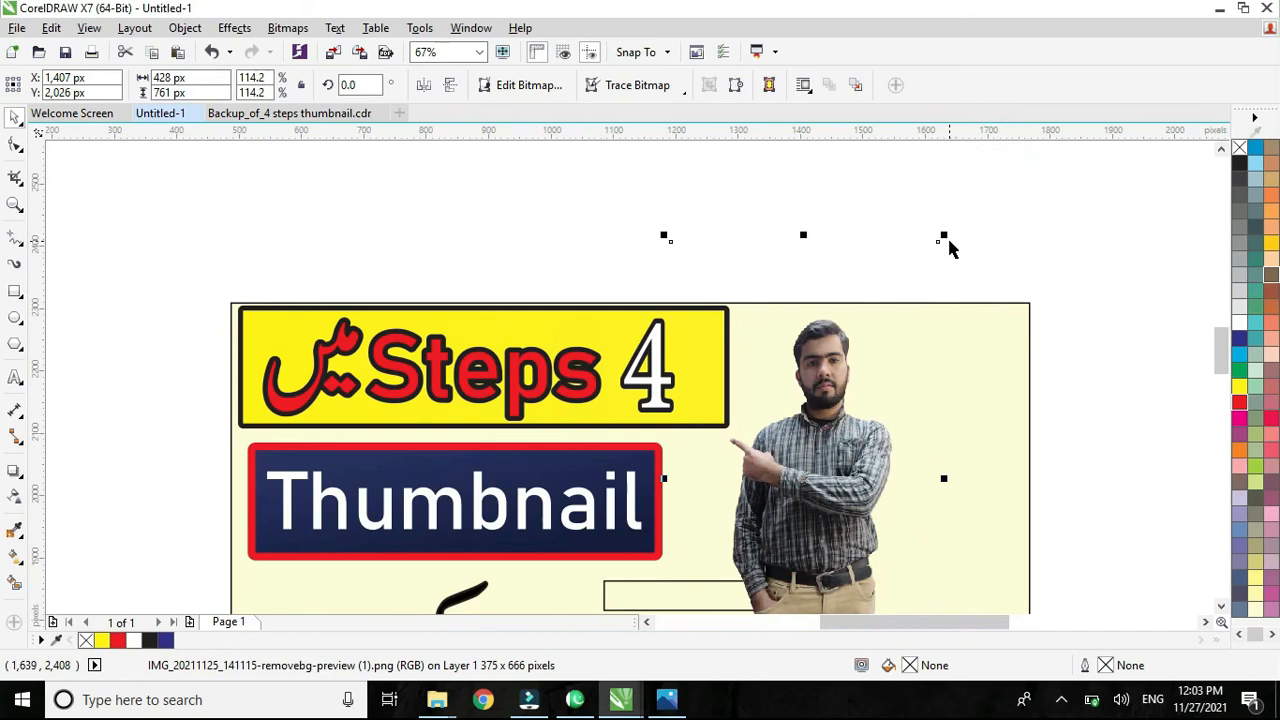
scroll(950, 248, "down", 1)
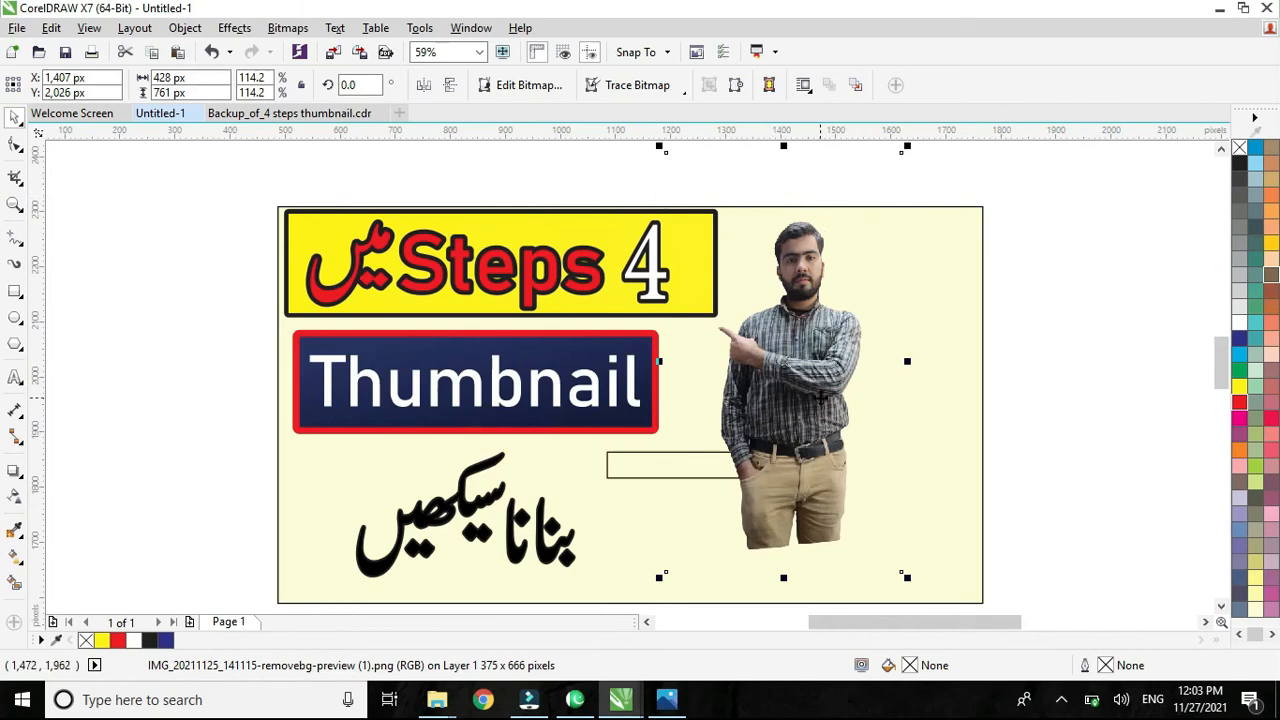
left_click_drag(820, 398, 872, 403)
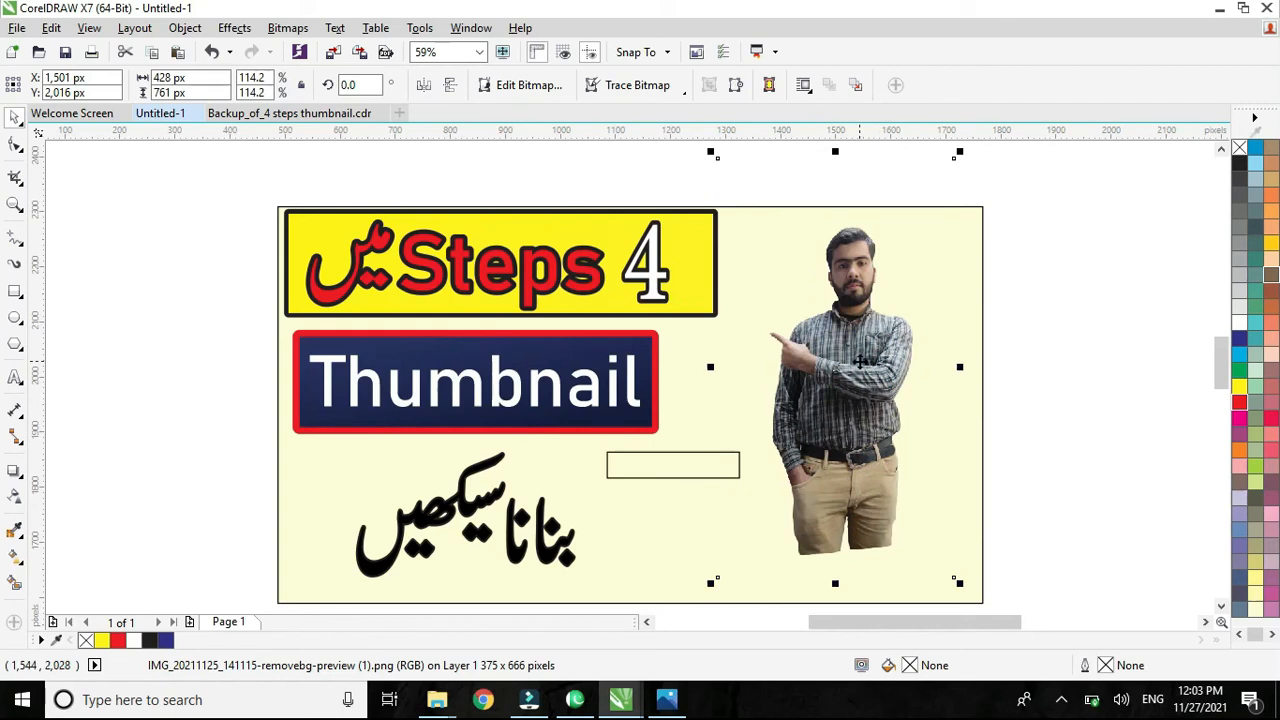
Crop the man's photo to his upper body, about 1.09 × 1.22 inches, in Corel PHOTO-PAINT, finish editing and return to CorelDRAW.
left_click(500, 90)
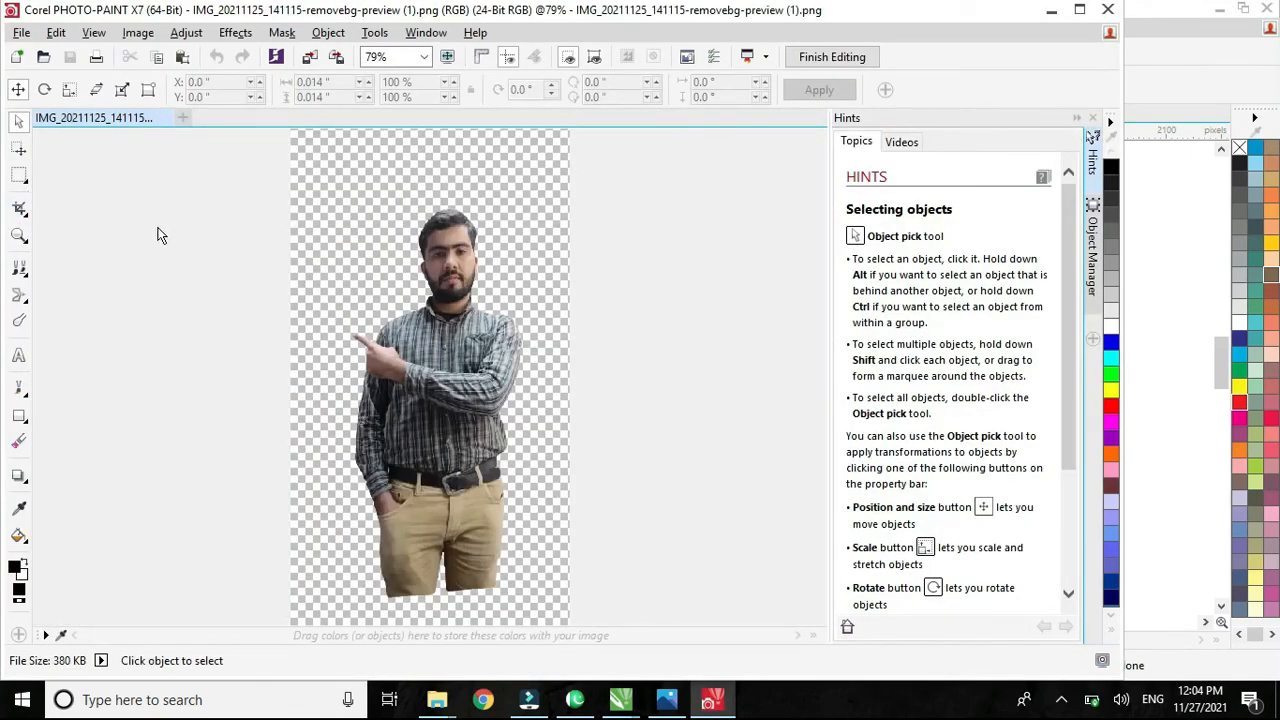
left_click(20, 210)
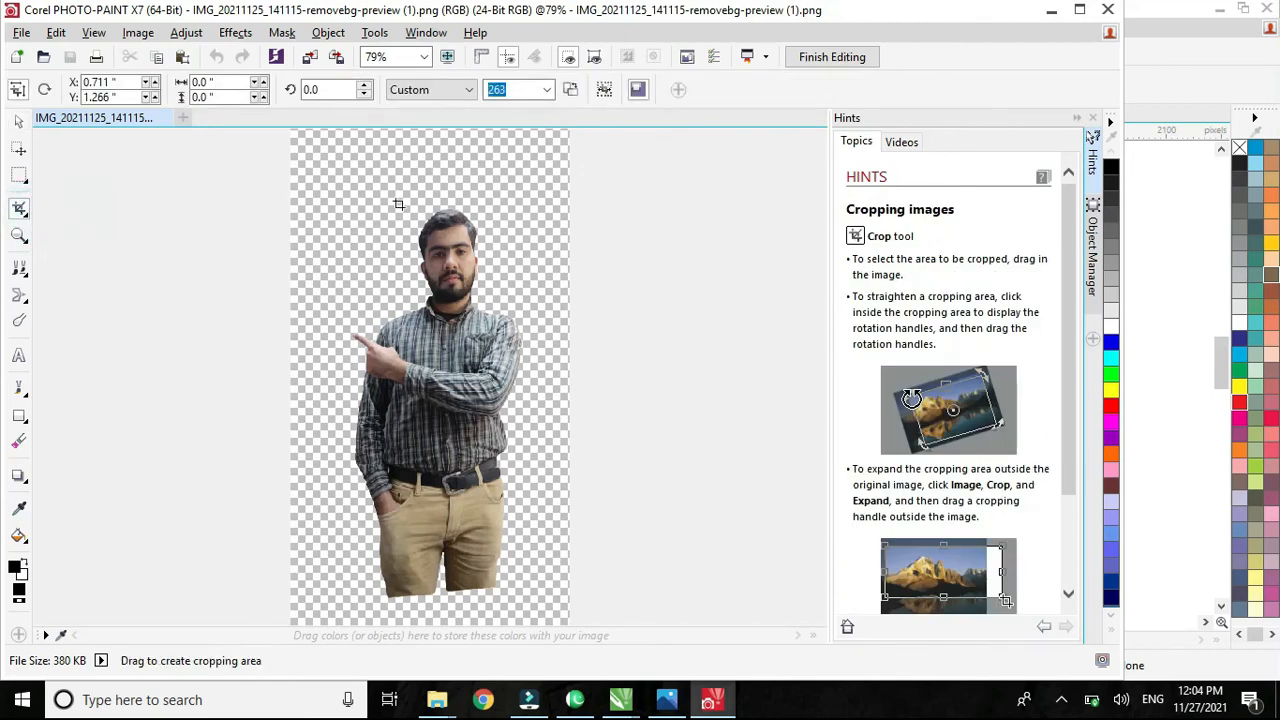
mouse_move(330, 199)
left_mouse_down()
mouse_move(532, 404)
mouse_move(555, 453)
mouse_move(548, 443)
left_mouse_up()
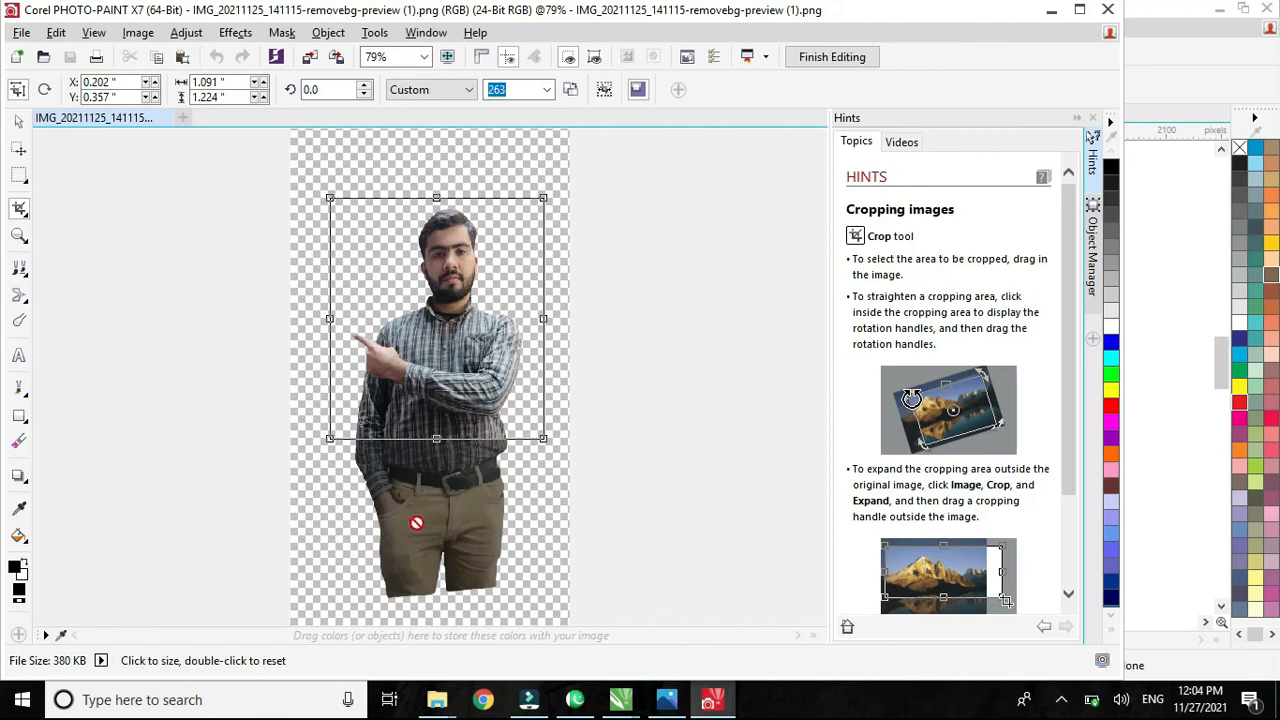
right_click(455, 336)
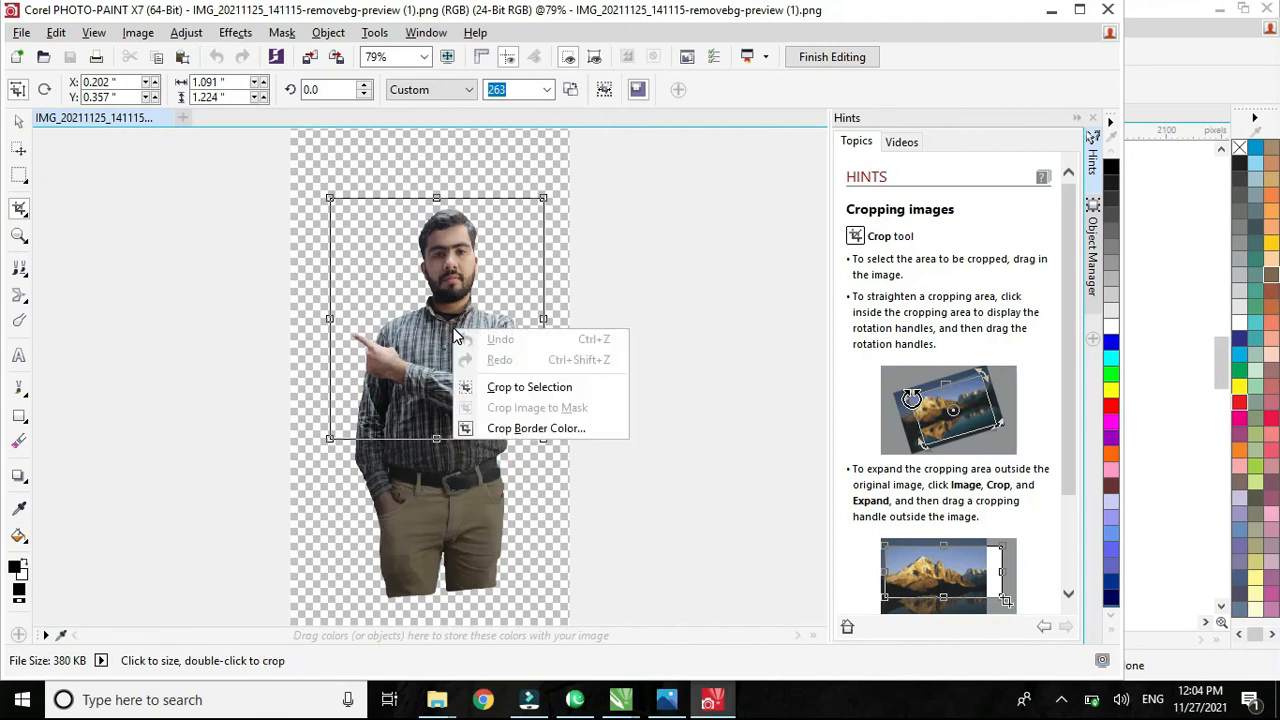
left_click(494, 394)
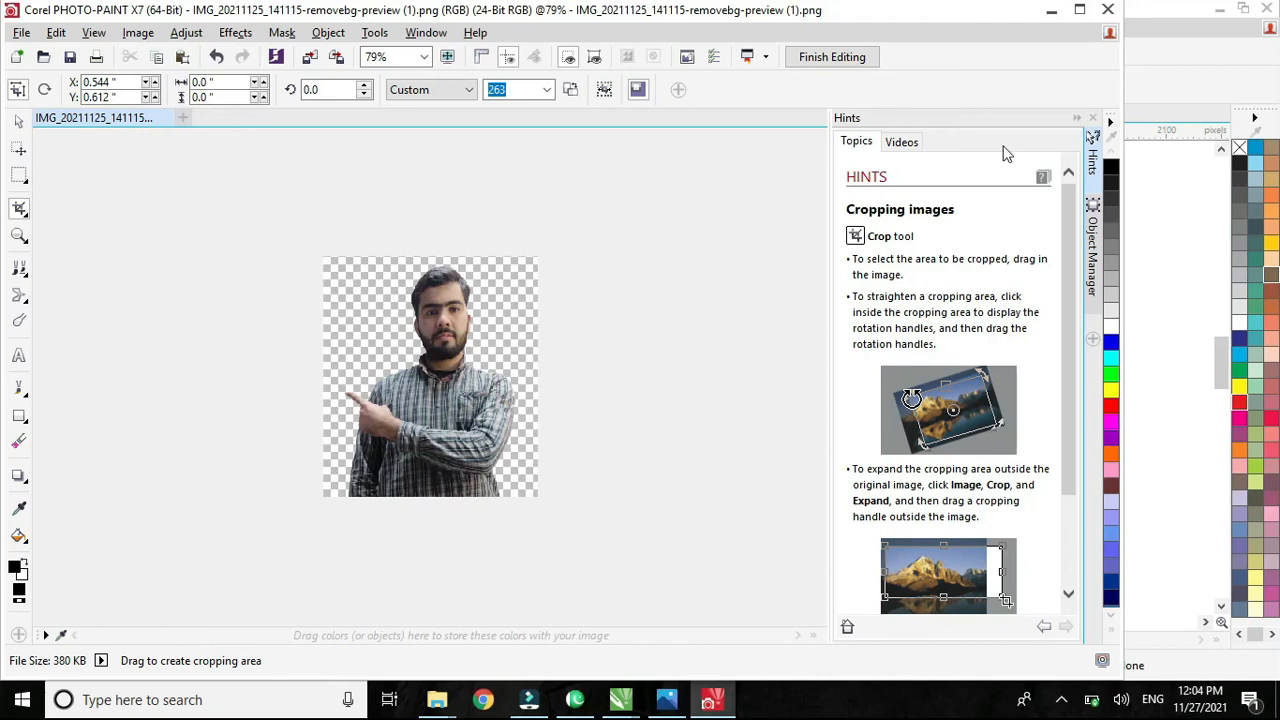
left_click(829, 57)
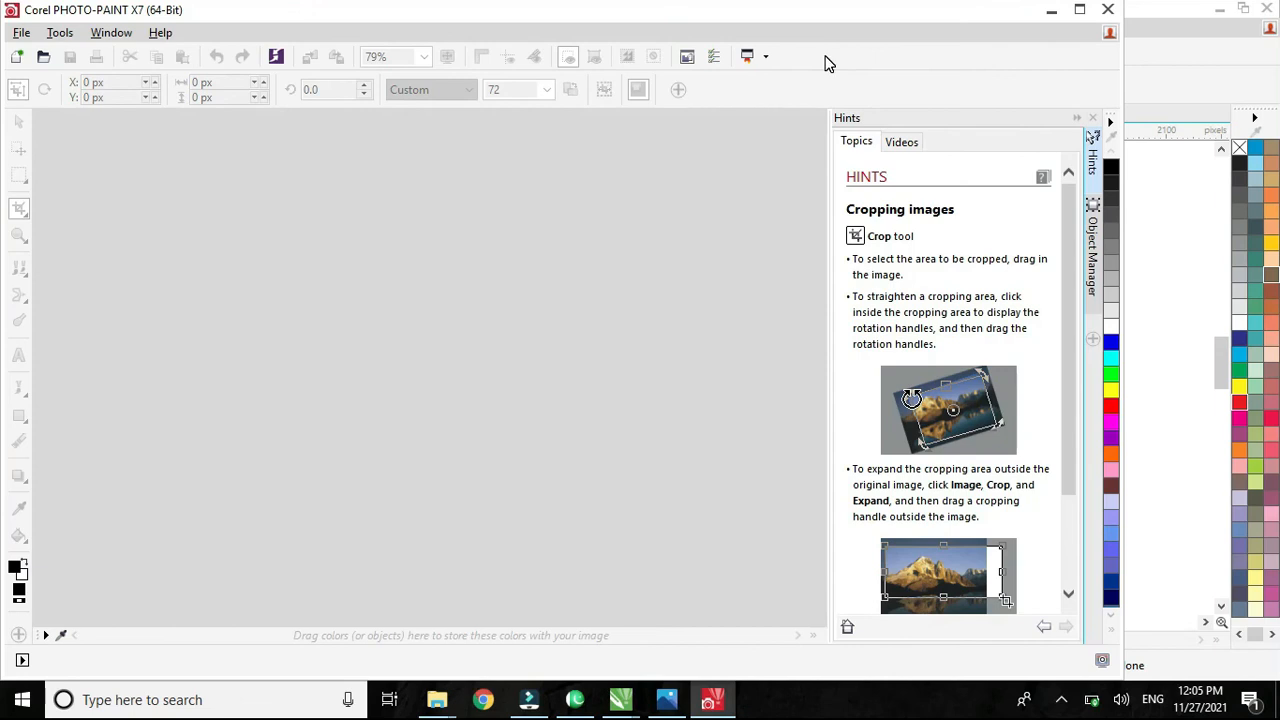
left_click(1057, 12)
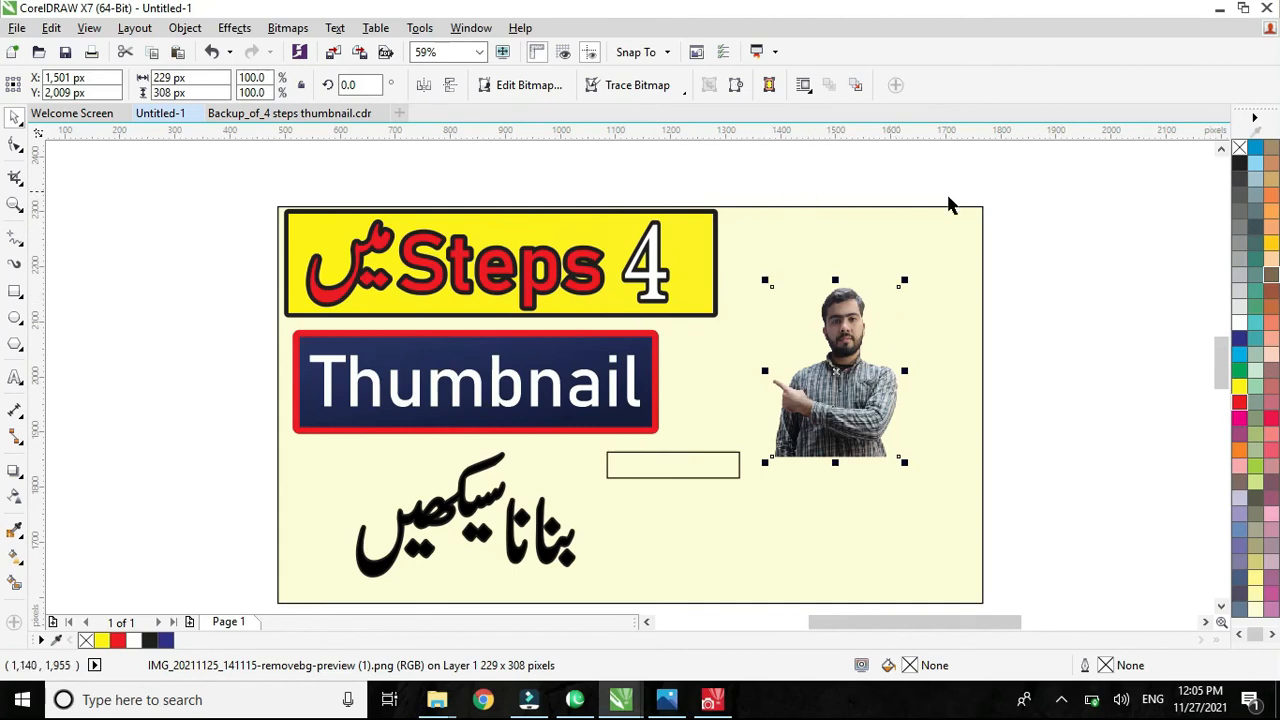
Scale the man's photo to about 512 × 667 px and position it in the background's right part.
left_click_drag(769, 281, 721, 222)
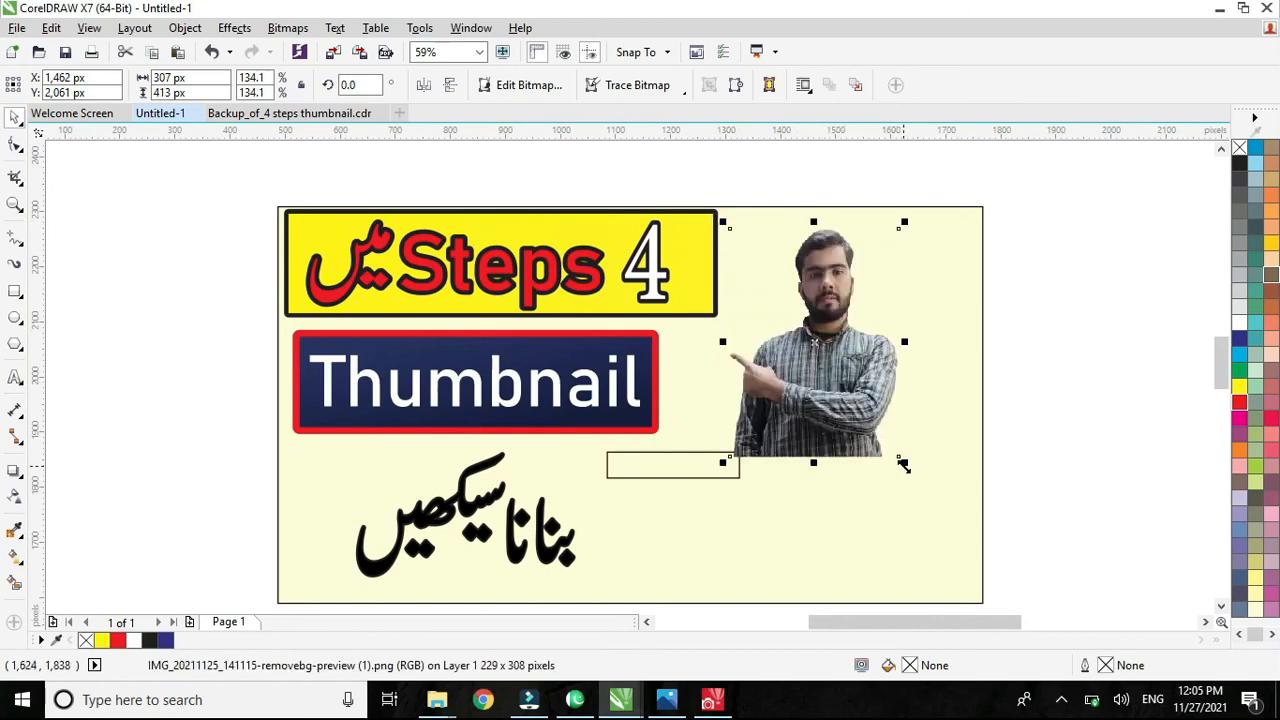
left_click_drag(903, 464, 977, 560)
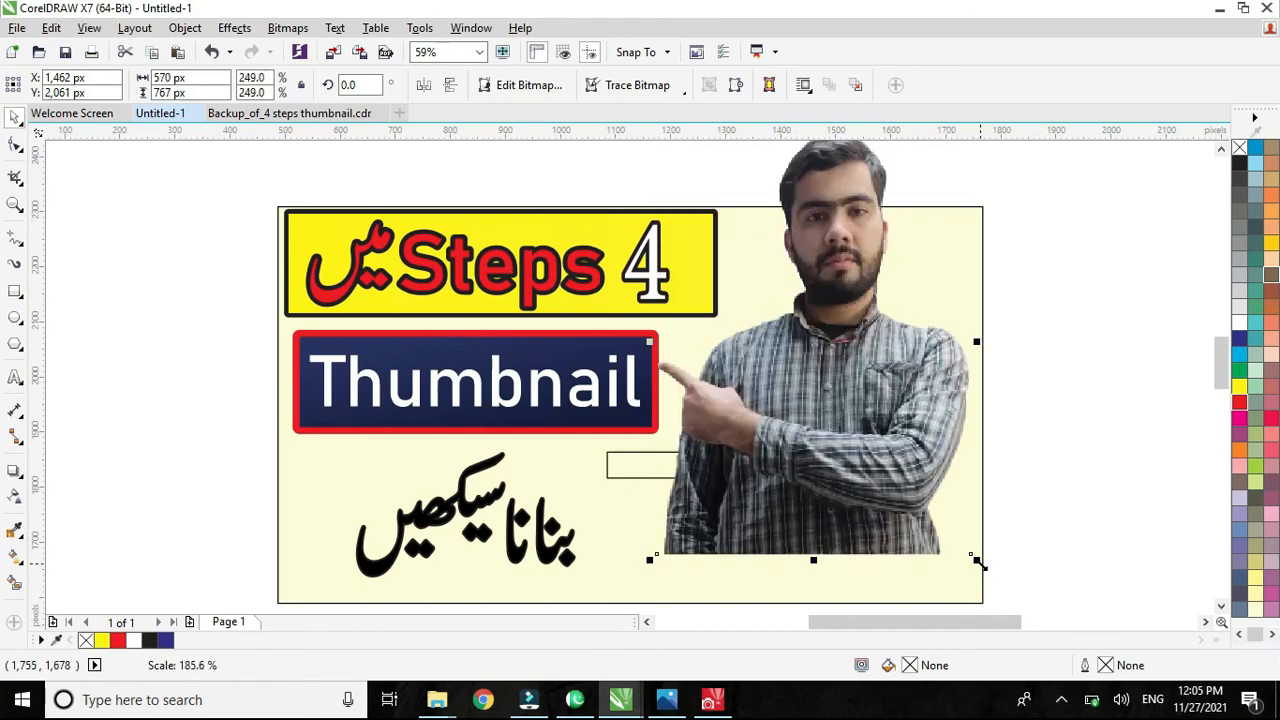
left_click_drag(797, 368, 815, 400)
left_click_drag(995, 155, 965, 199)
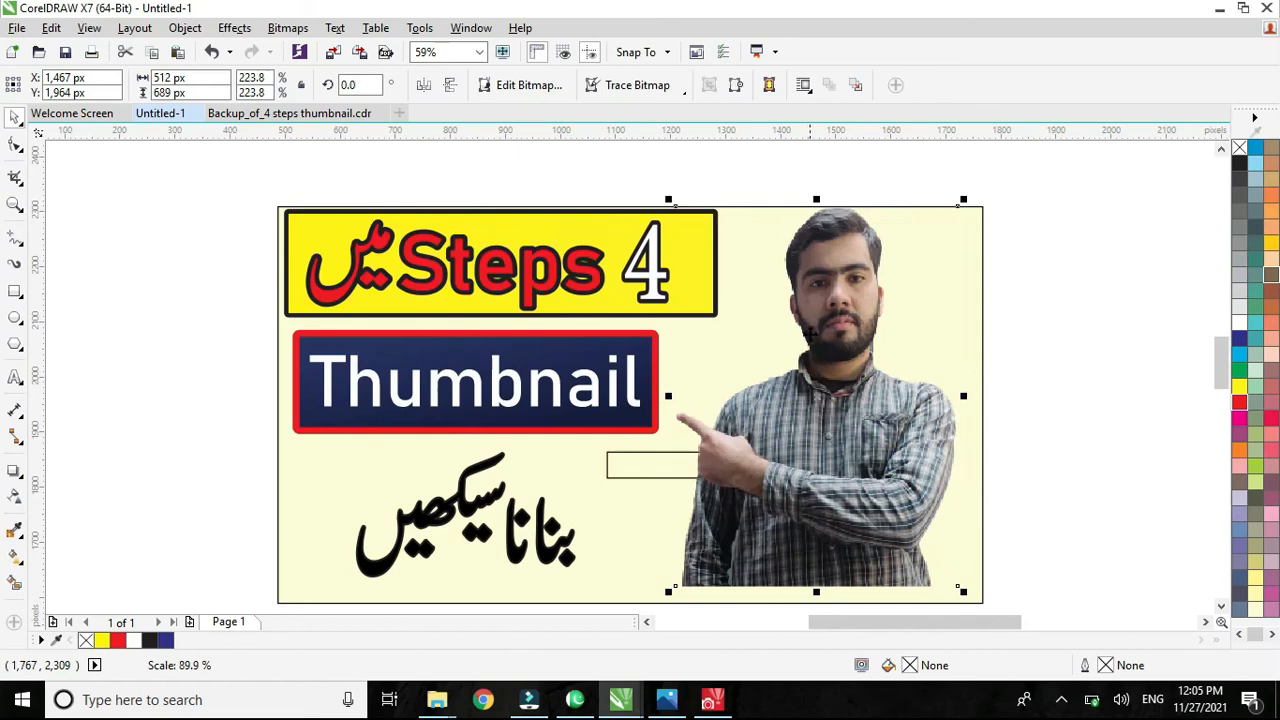
left_click_drag(817, 197, 817, 211)
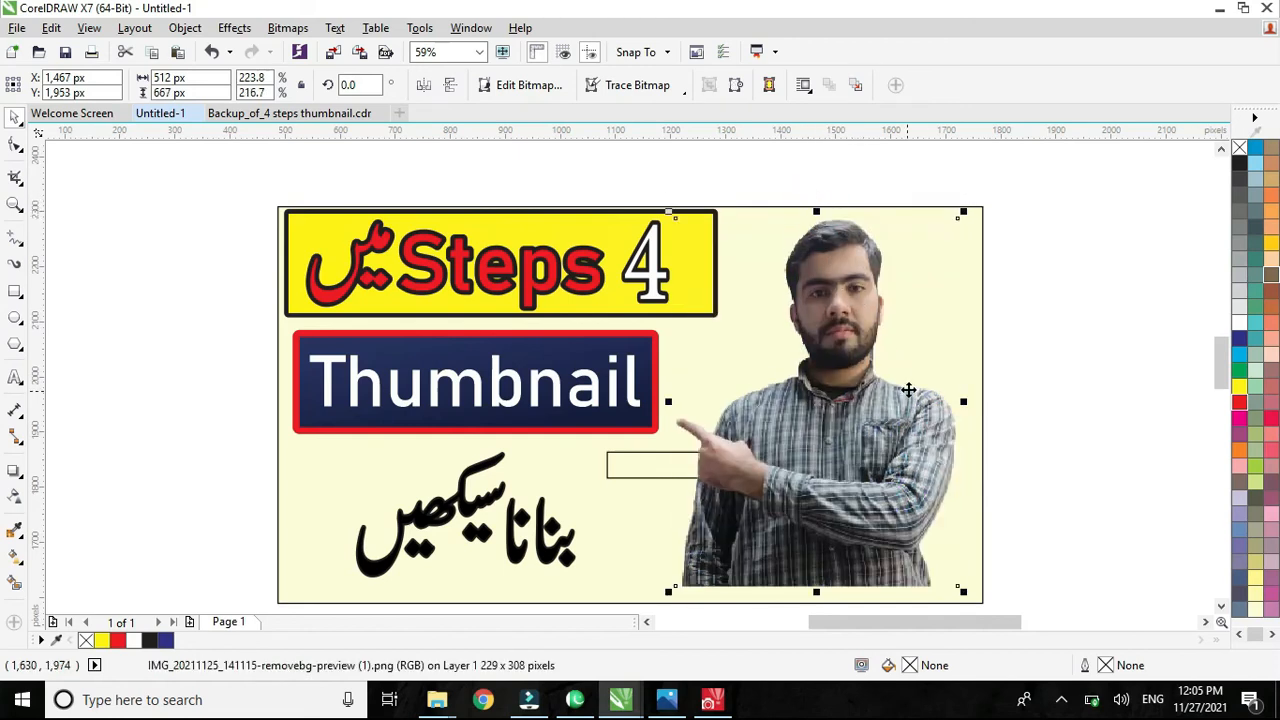
left_click_drag(893, 422, 909, 423)
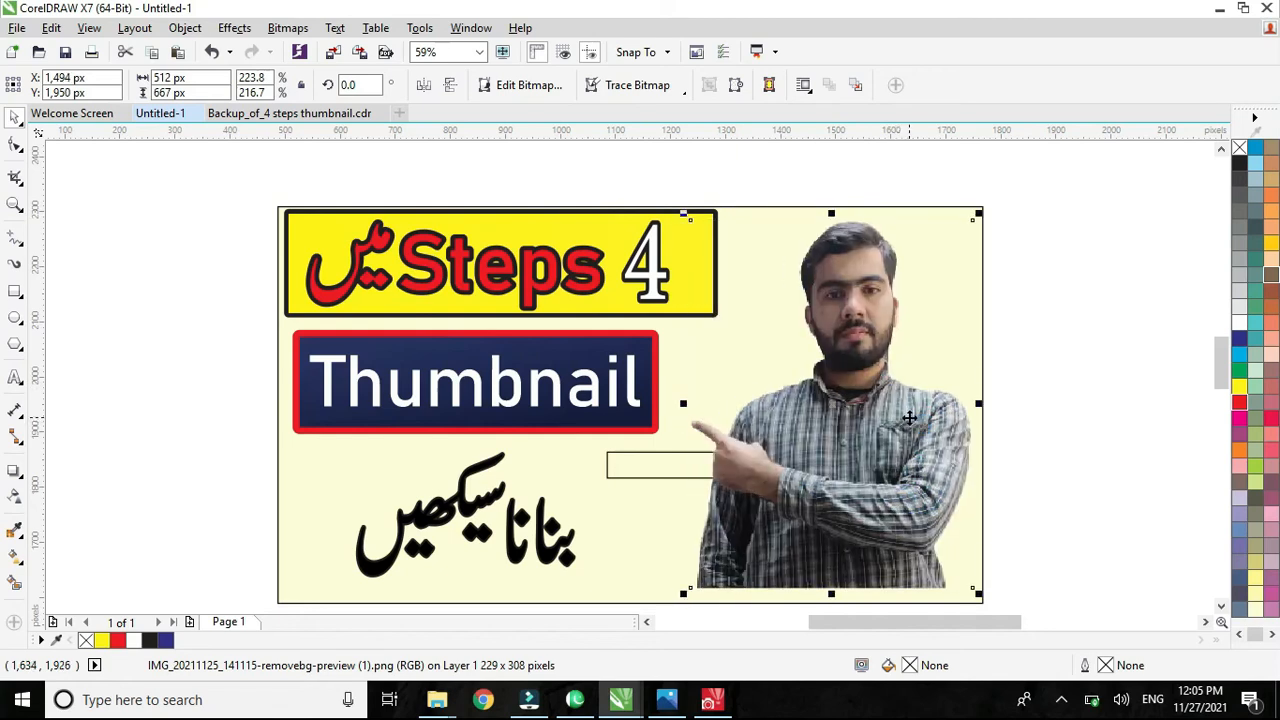
Move the man's photo down until it rests on the background's lower edge.
key("Down")
key("Down")
key("Down")
key("Down")
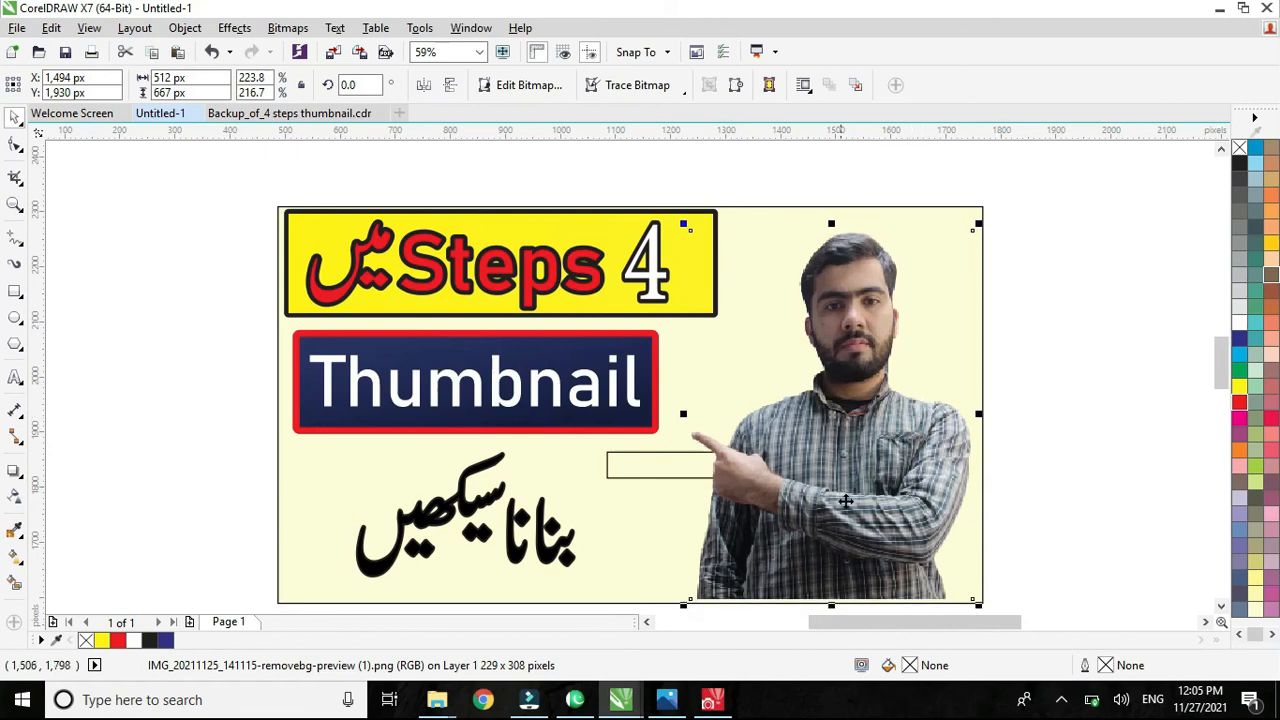
scroll(880, 588, "up", 5)
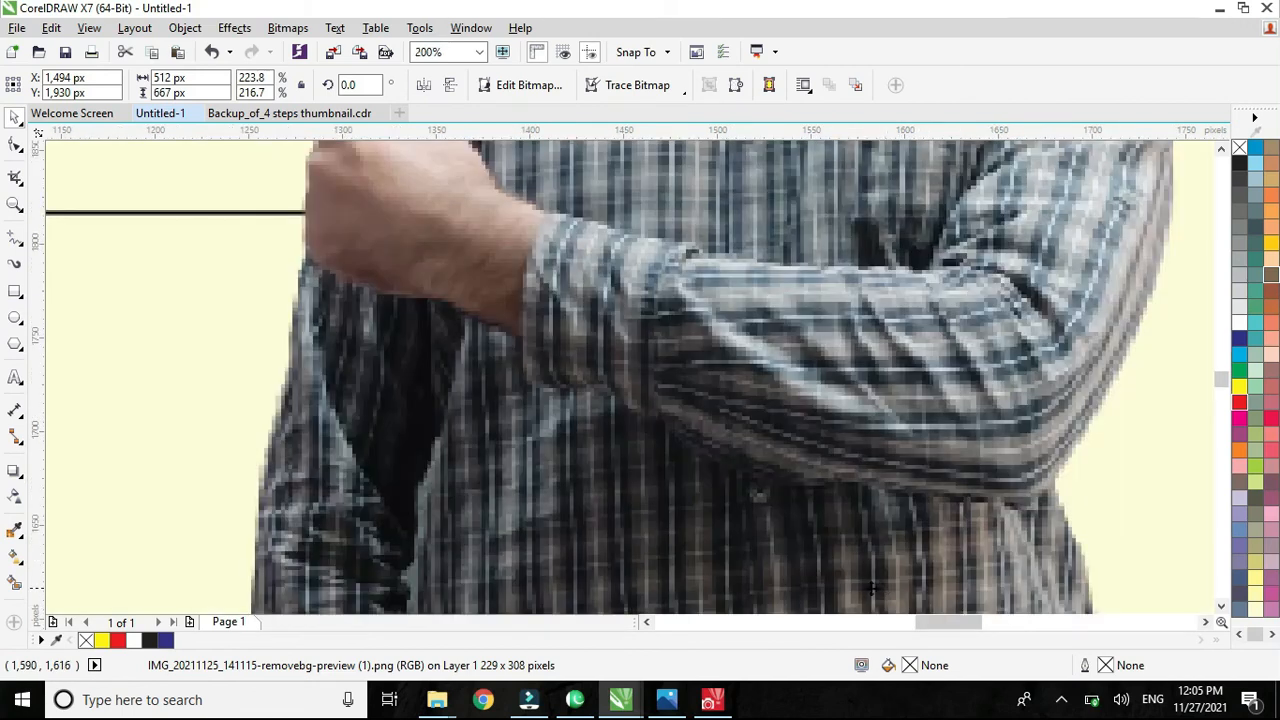
scroll(1221, 378, "down", 3)
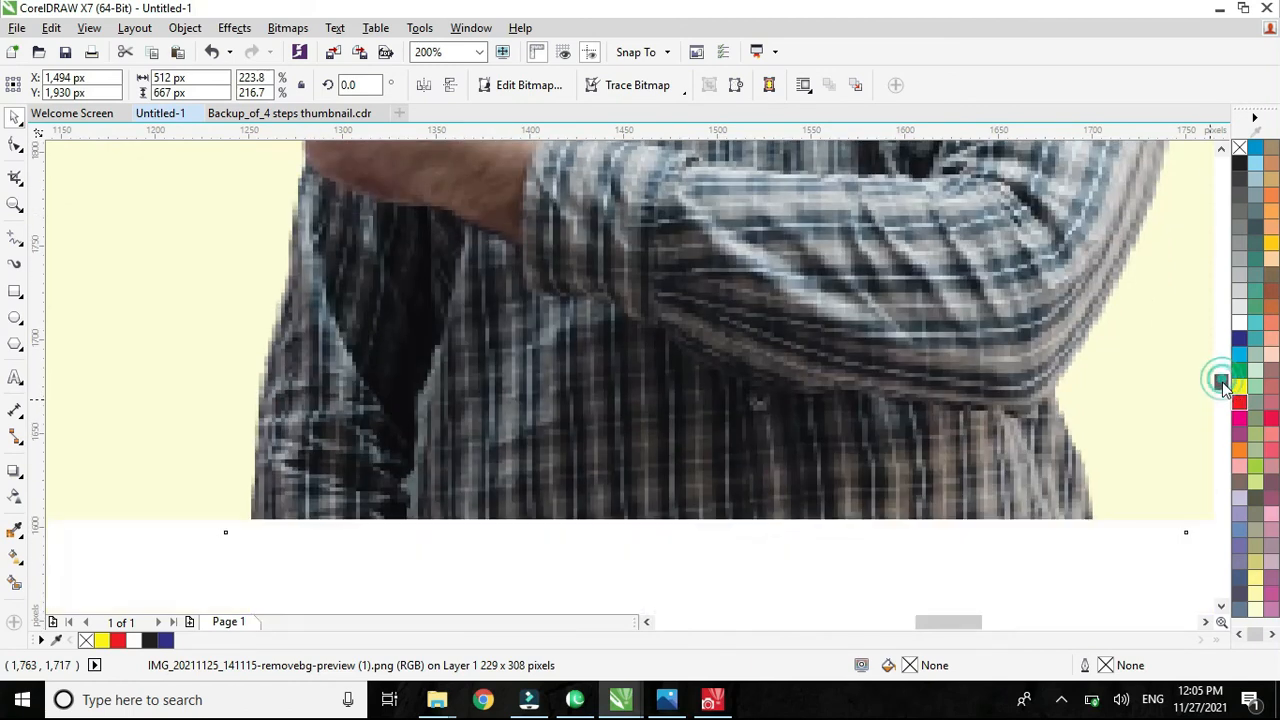
scroll(1221, 393, "up", 3)
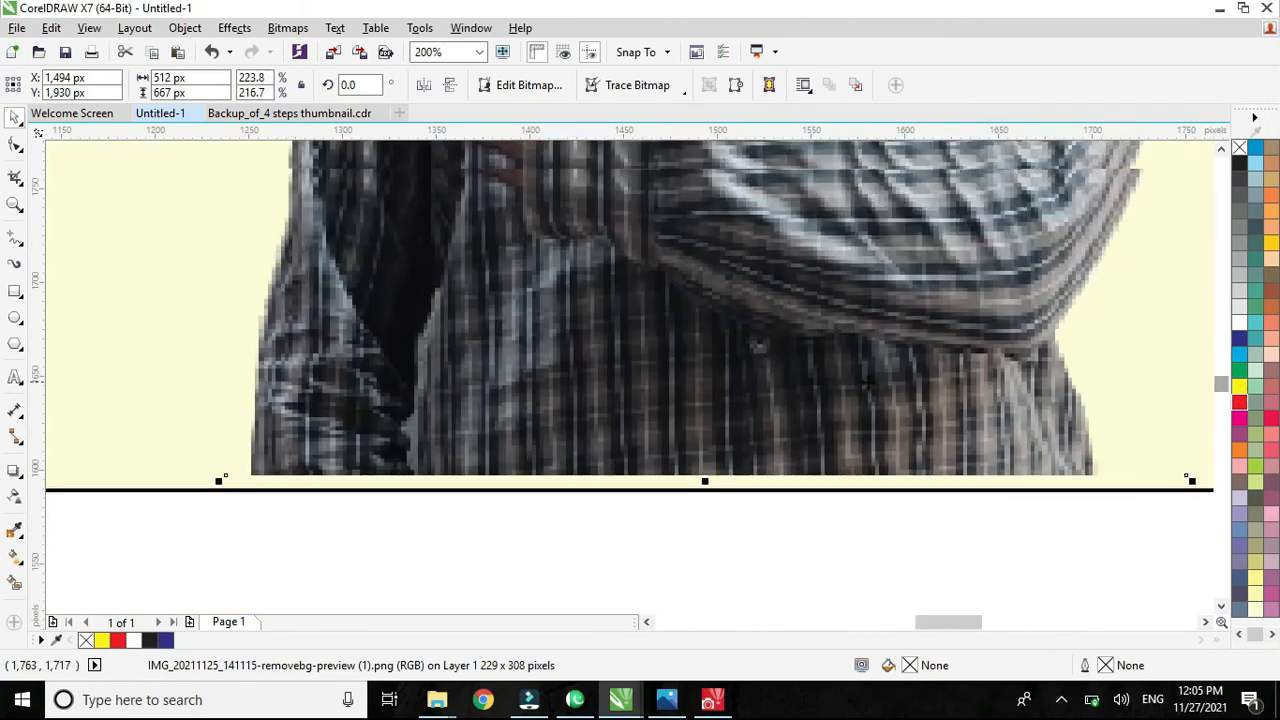
left_click_drag(788, 376, 788, 381)
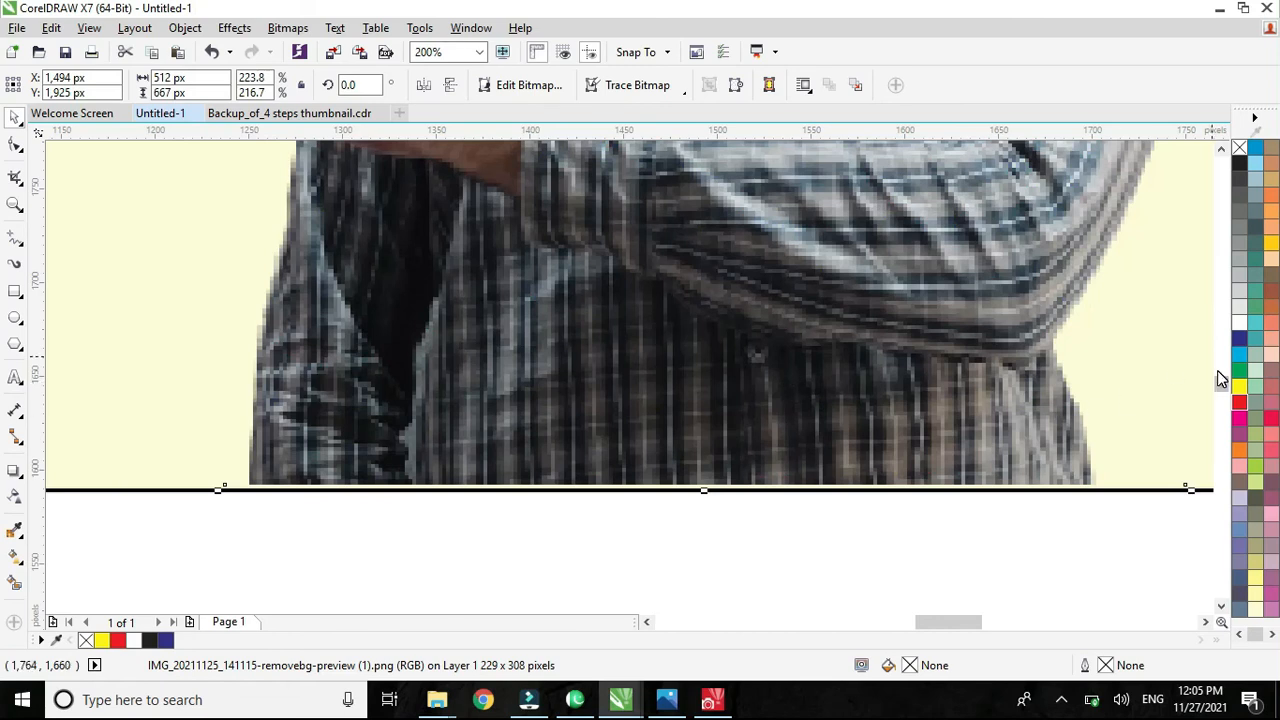
key("shift+F4")
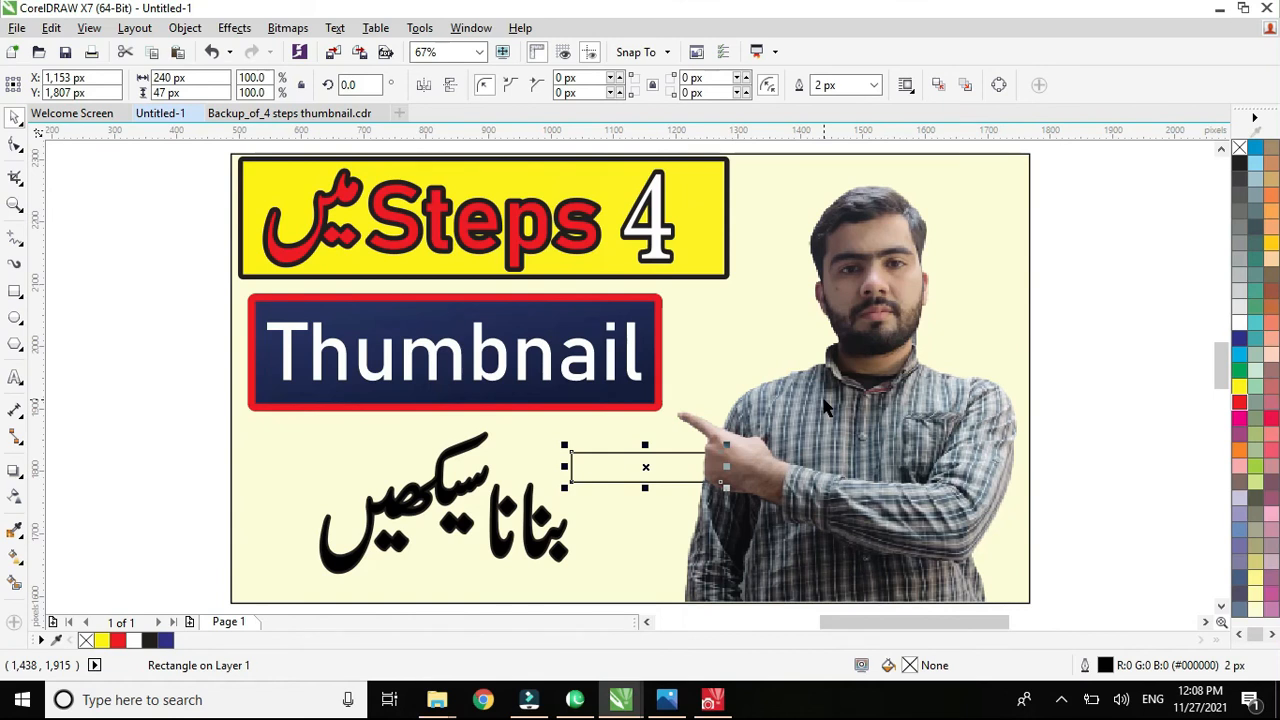
Import Youtub Logo from the Corel Draw Thumbnail folder and place it about 210 × 47 px near the small empty rectangle.
left_click(661, 457)
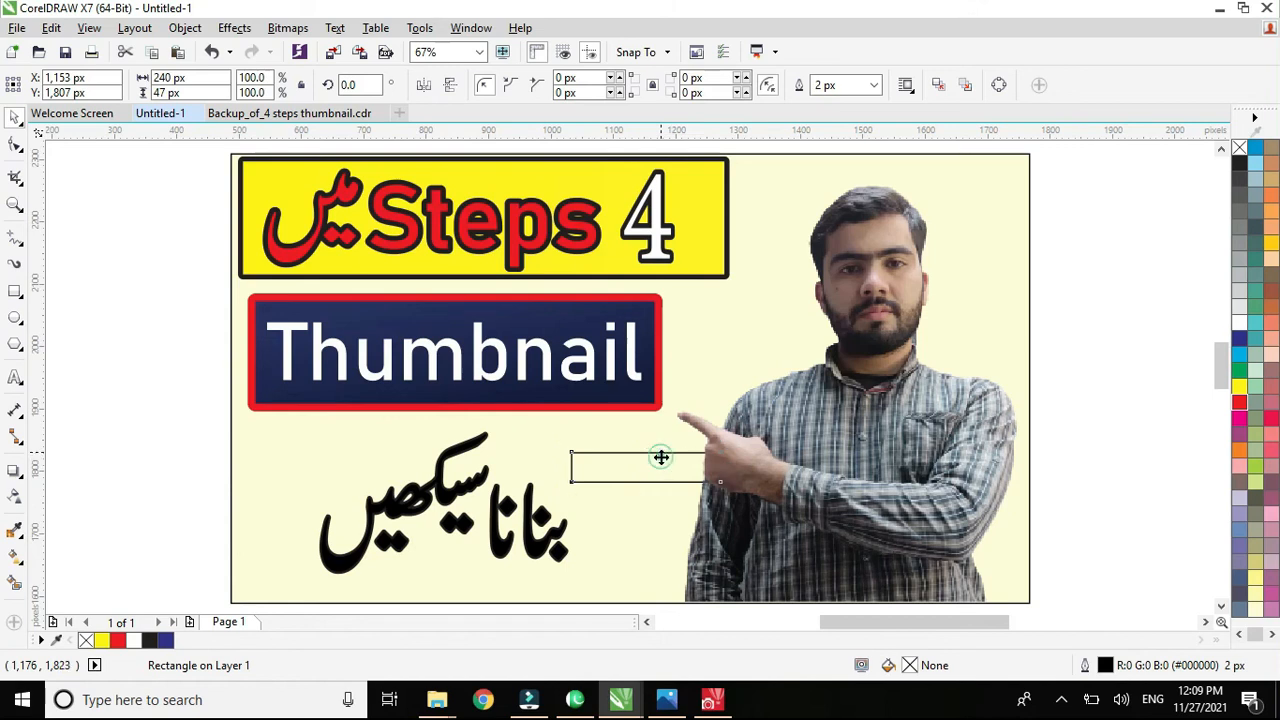
left_click(661, 457)
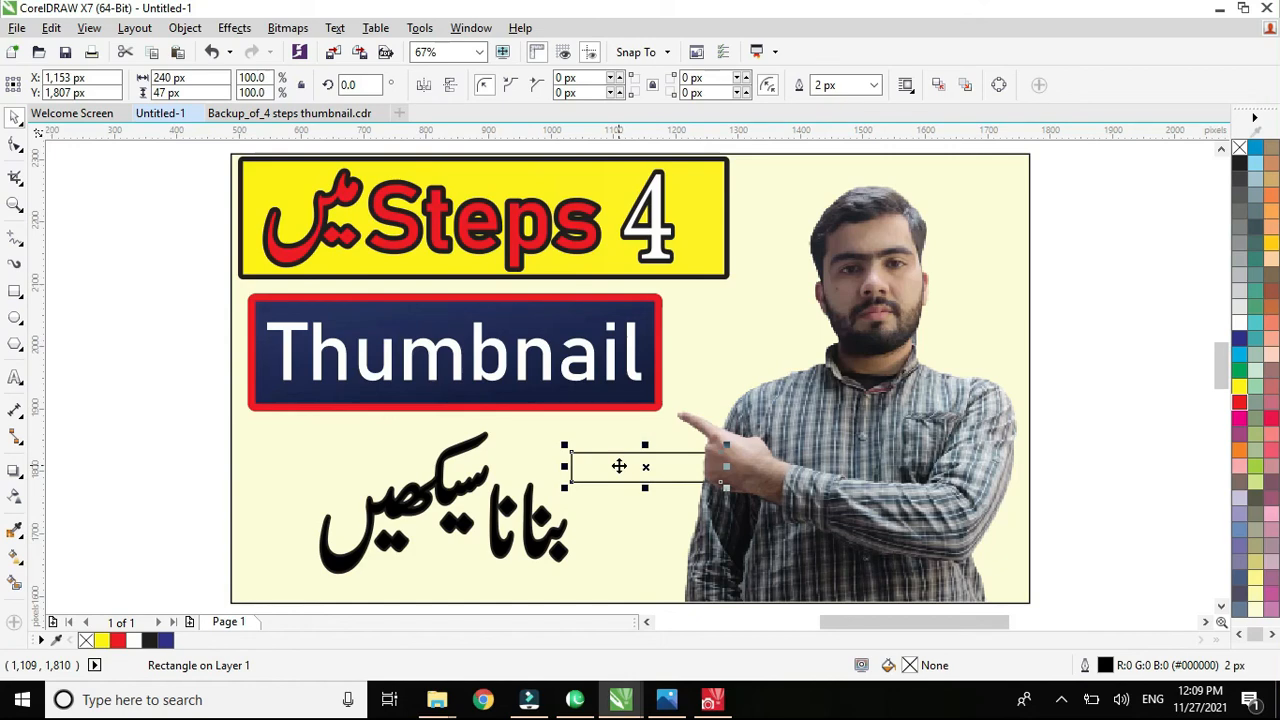
left_click(620, 472)
key("ctrl+i")
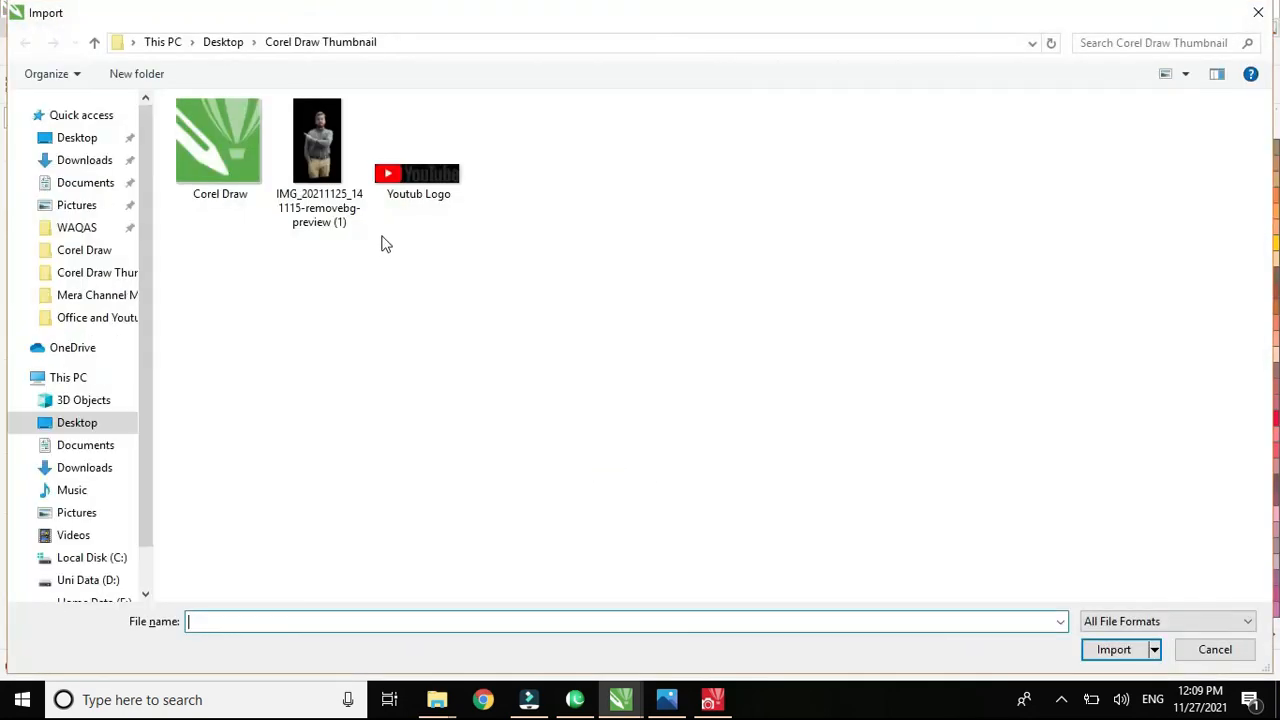
left_click(418, 188)
left_click(1113, 649)
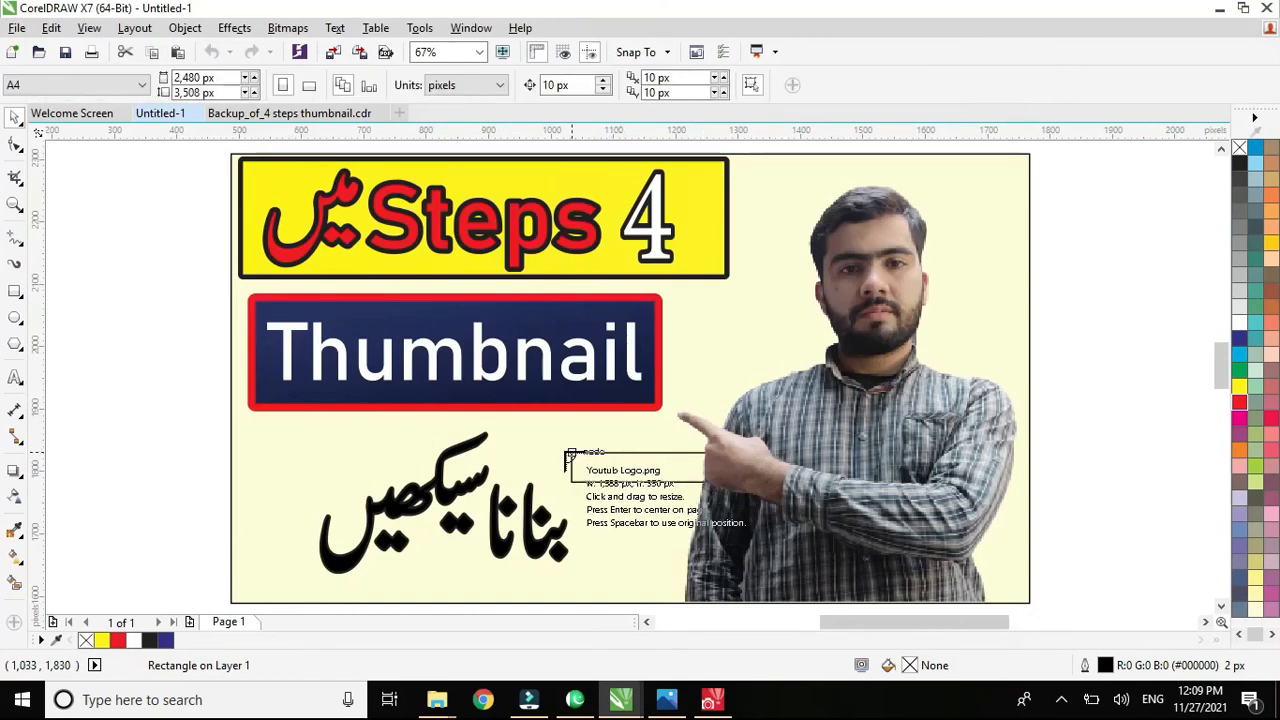
left_click_drag(566, 448, 722, 482)
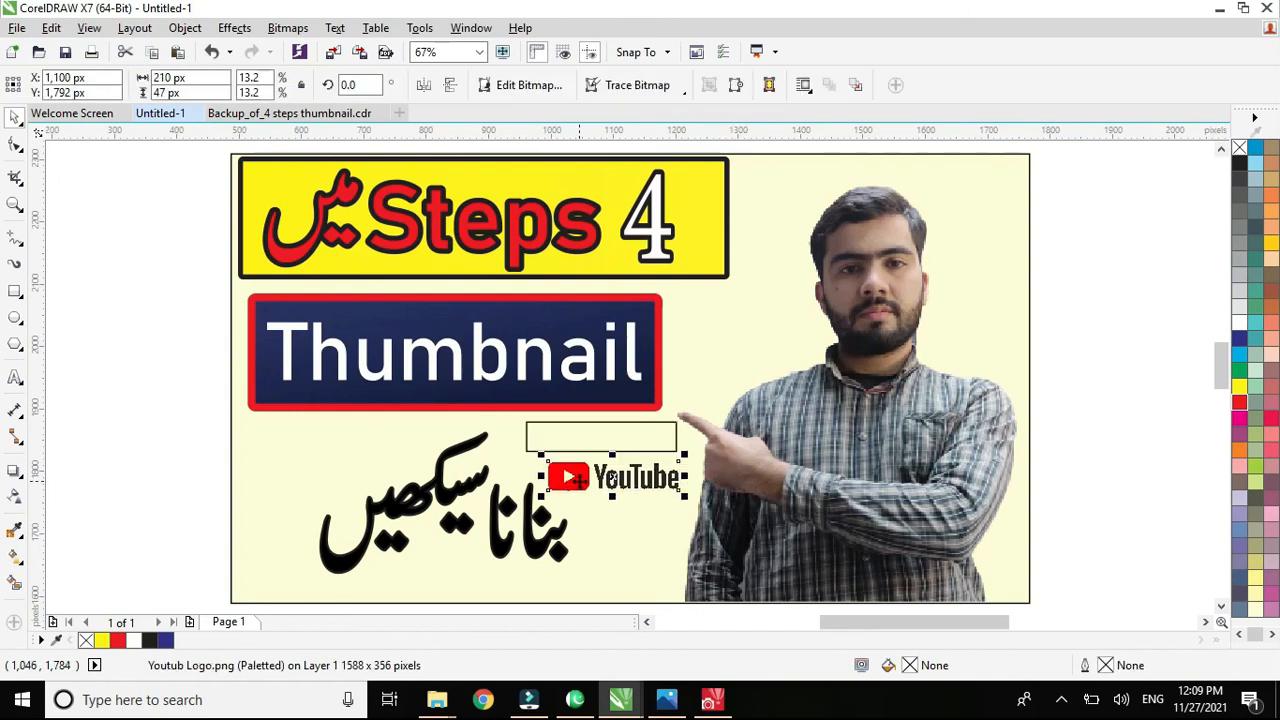
Align the YouTube logo with the small rectangle, centring it horizontally and vertically.
left_click_drag(588, 489, 598, 490)
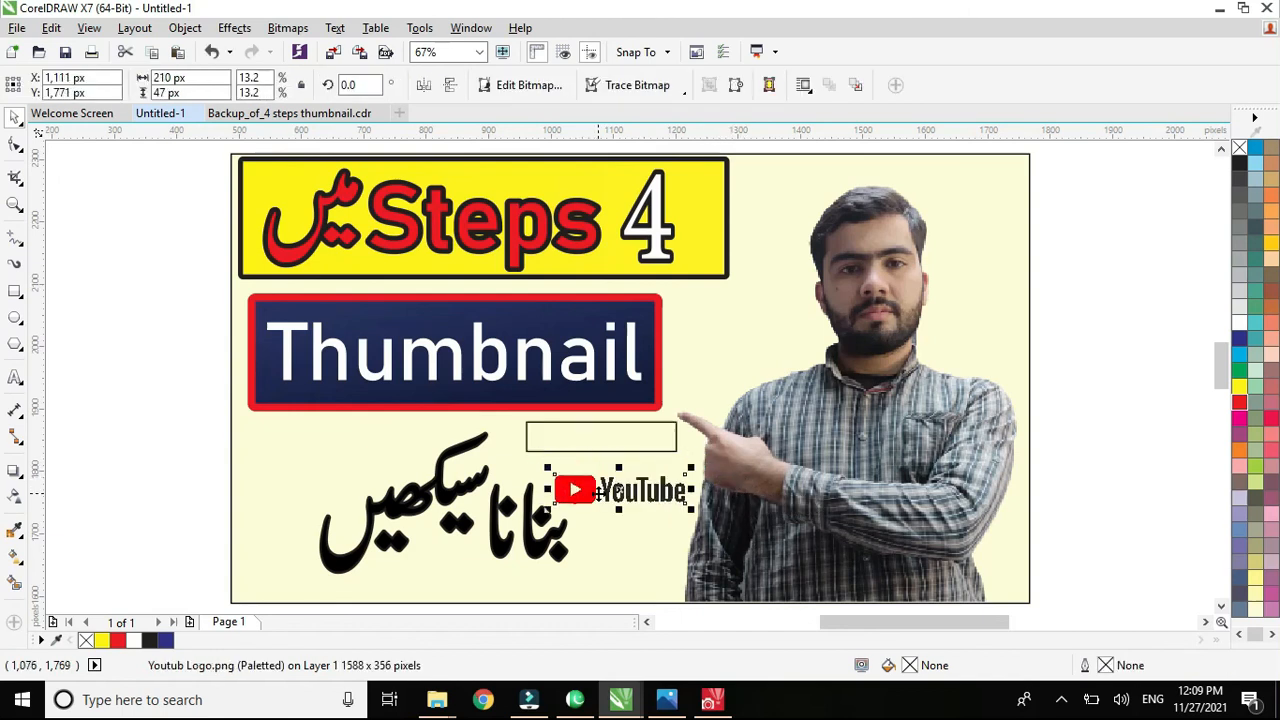
left_click(606, 449, "shift")
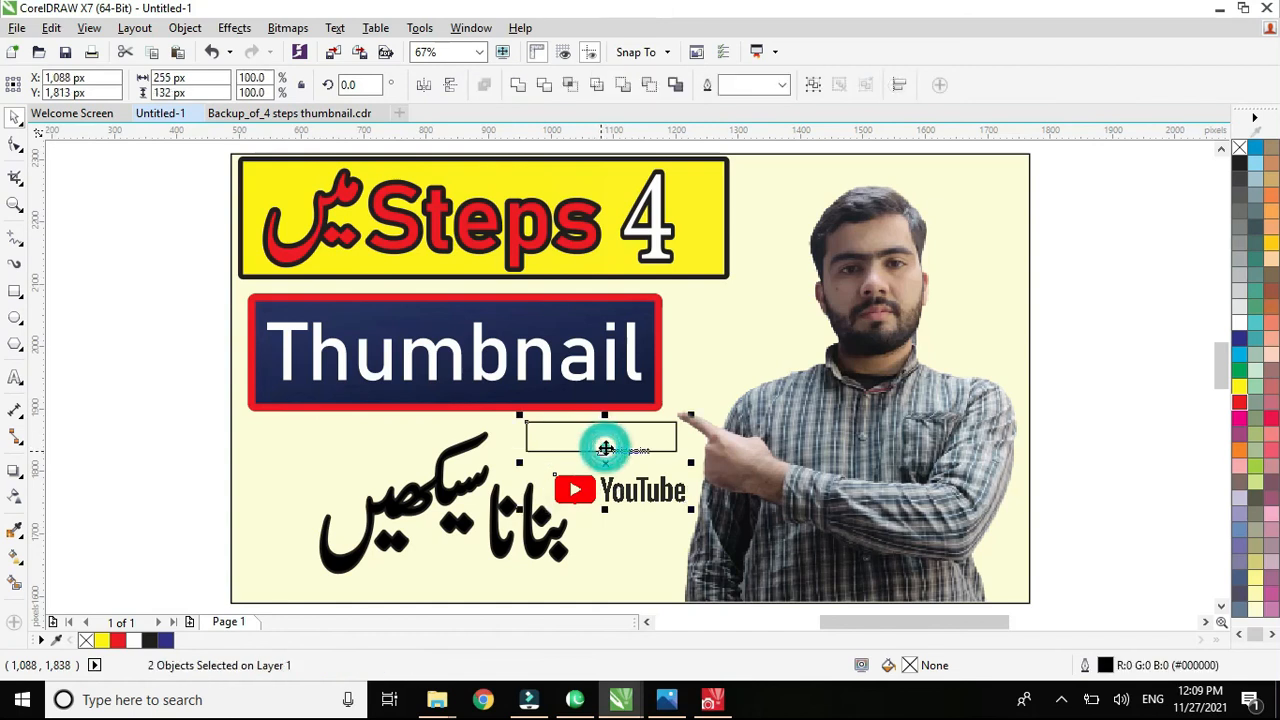
key("c")
key("e")
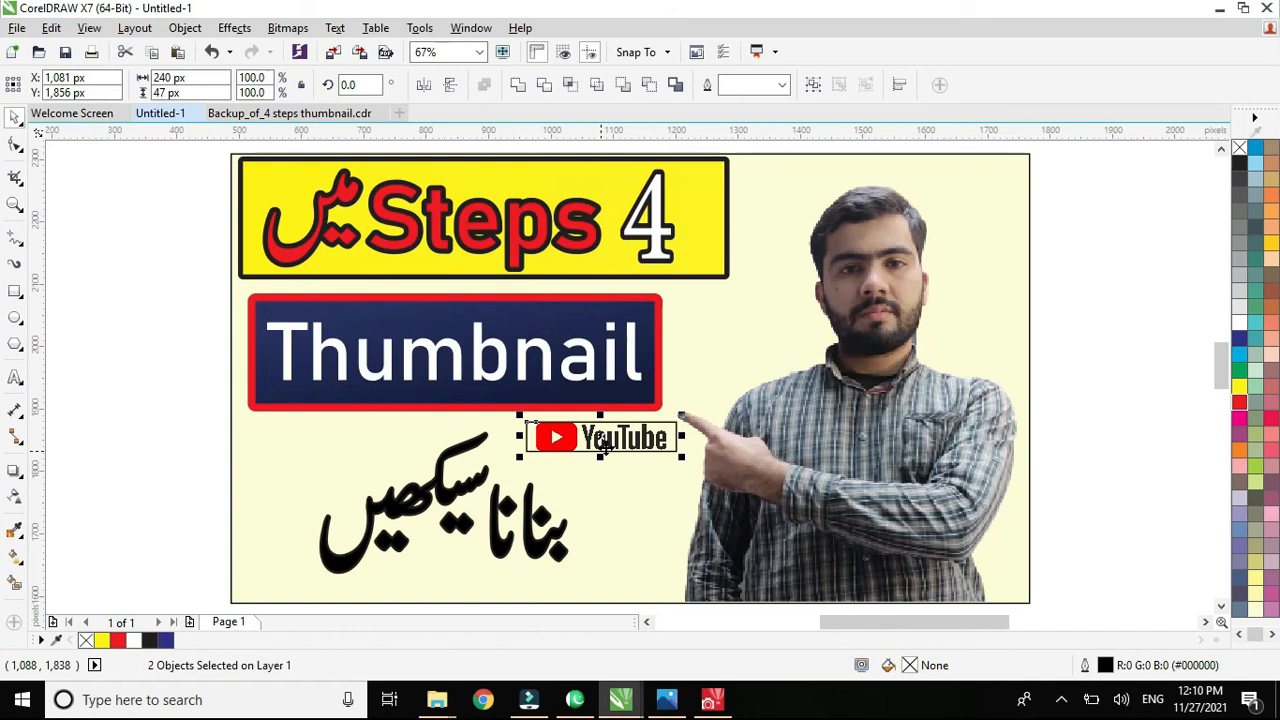
Group the YouTube logo with its rectangle, shift the group towards the pointing finger and fill it with yellow.
key("ctrl+g")
left_click_drag(604, 446, 582, 461)
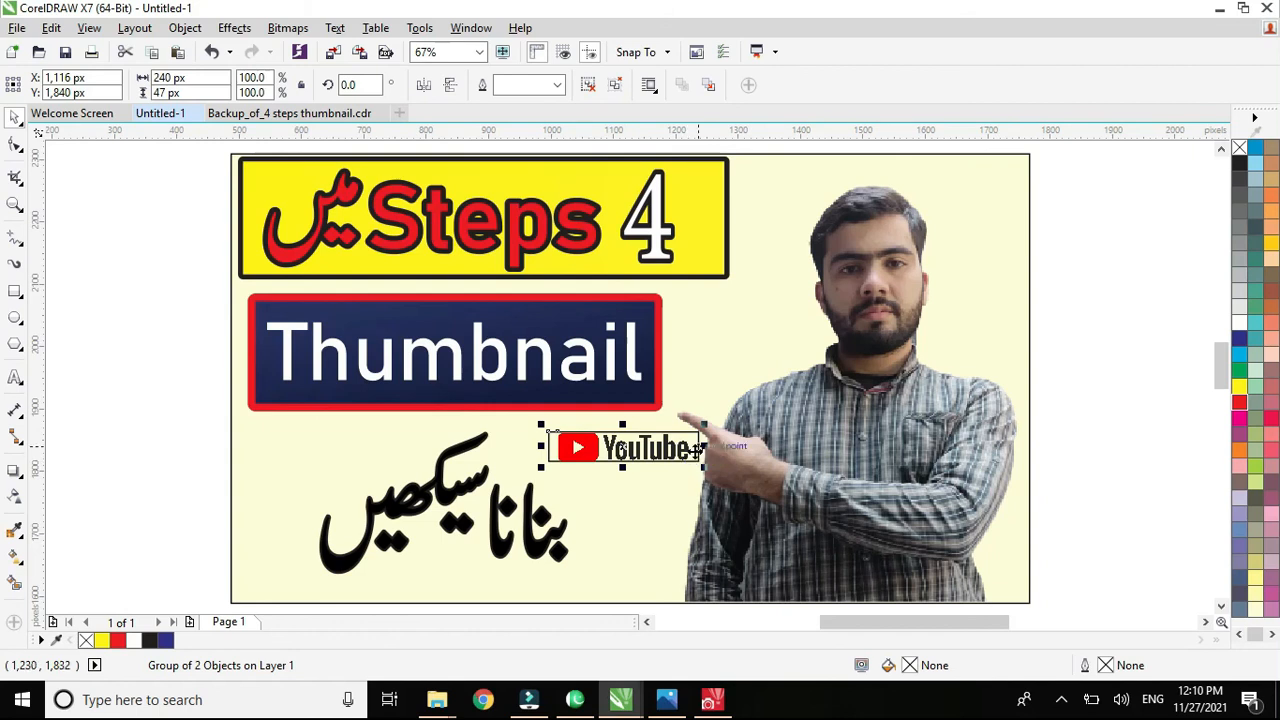
left_click(1239, 388)
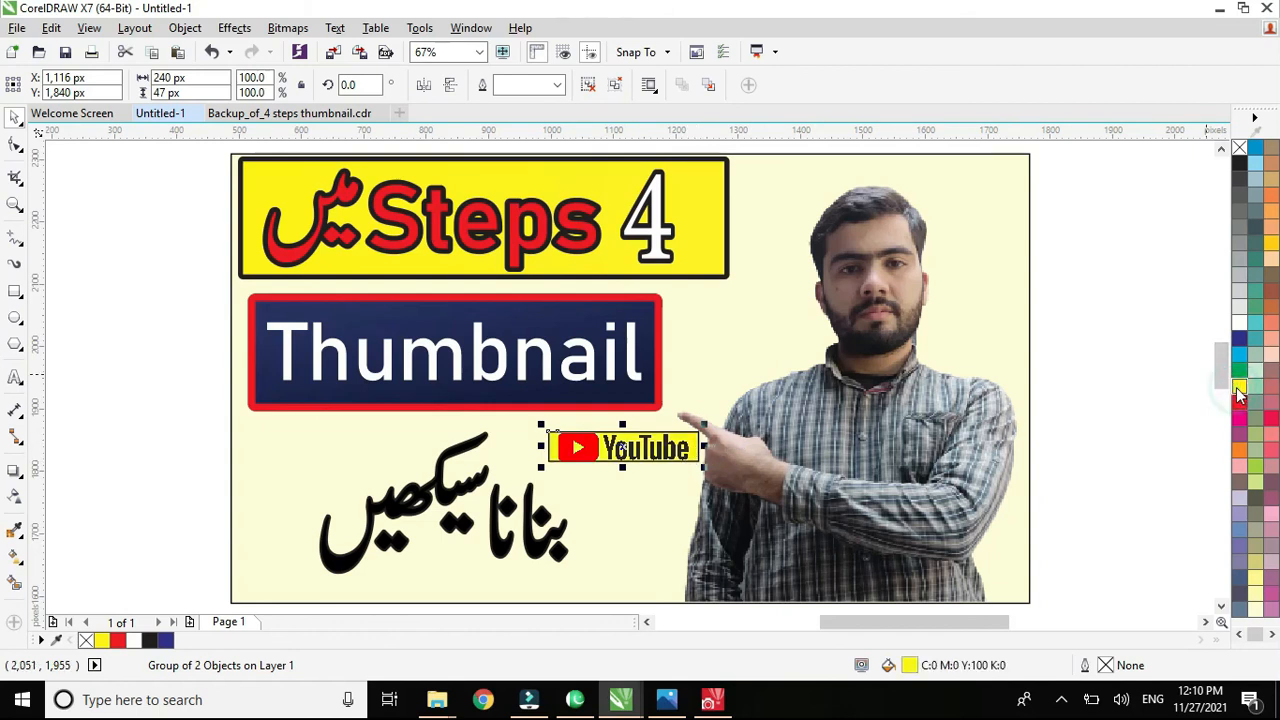
Import the Corel Draw logo image and scale it to about 105 × 105 px below the Thumbnail box's left end.
key("ctrl+i")
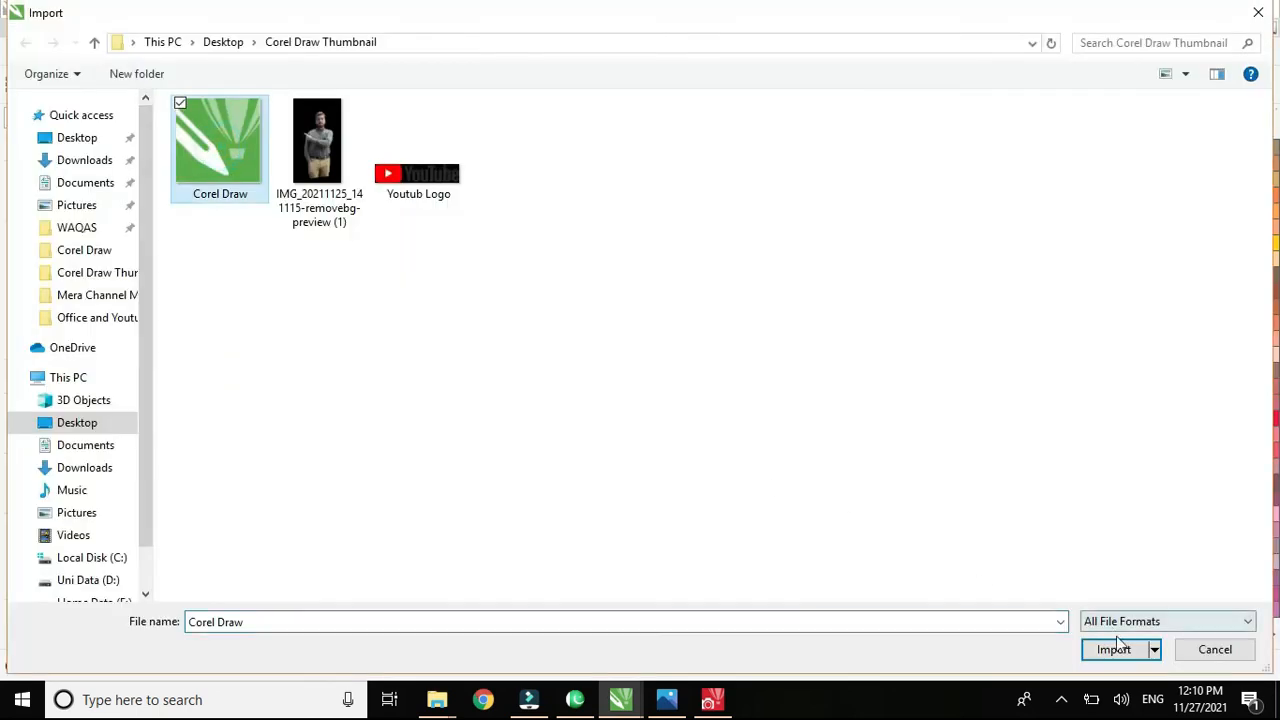
left_click(1108, 649)
mouse_move(256, 426)
left_mouse_down()
mouse_move(366, 490)
mouse_move(346, 514)
mouse_move(317, 476)
left_mouse_up()
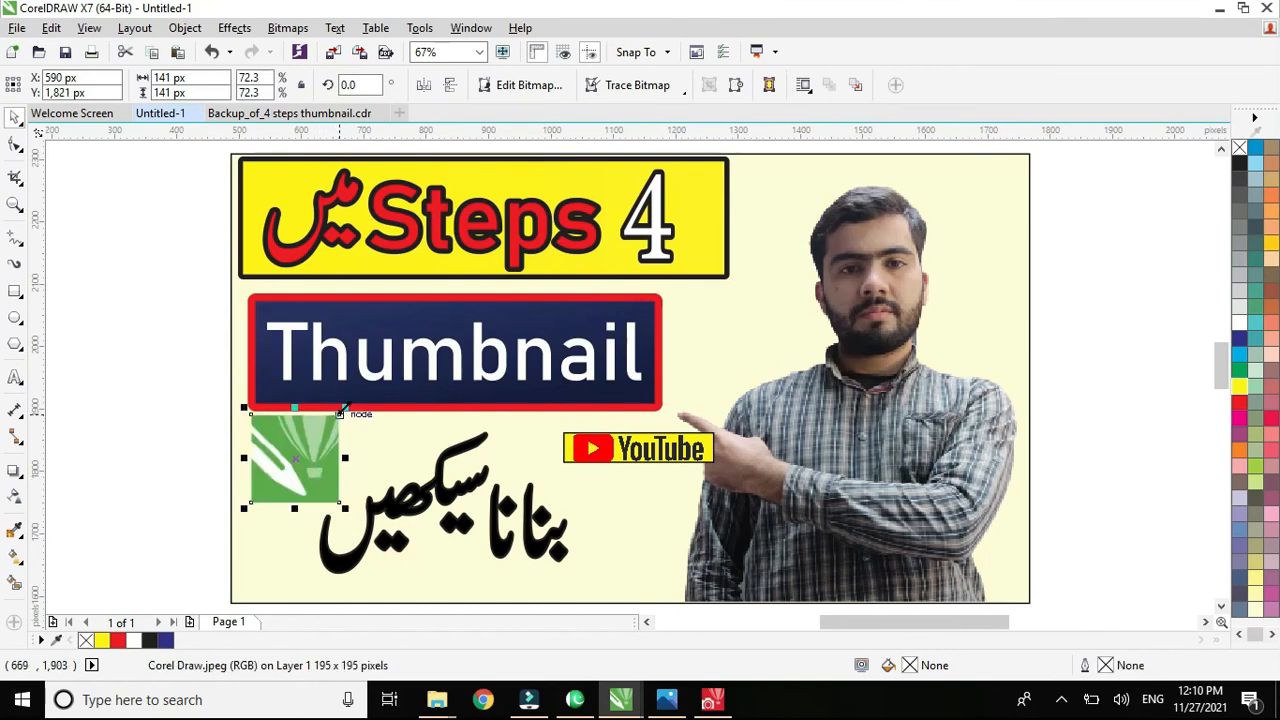
left_click_drag(344, 408, 332, 423)
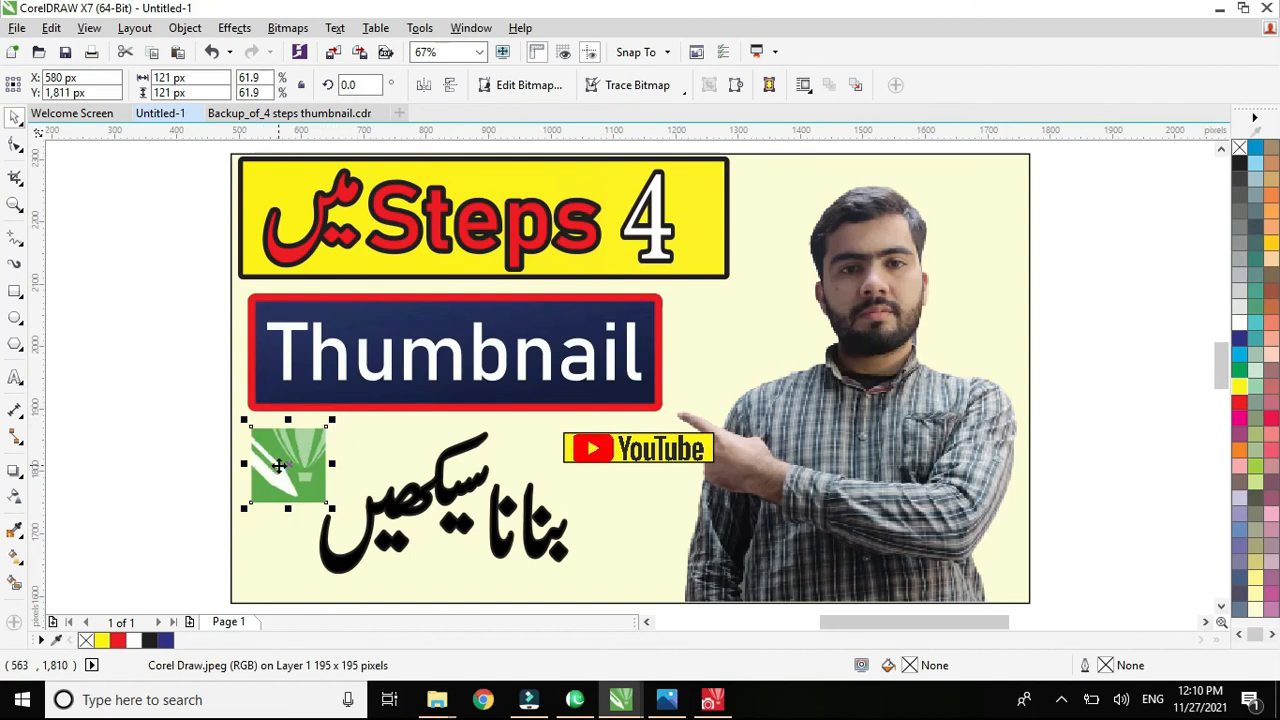
left_click_drag(332, 507, 298, 459)
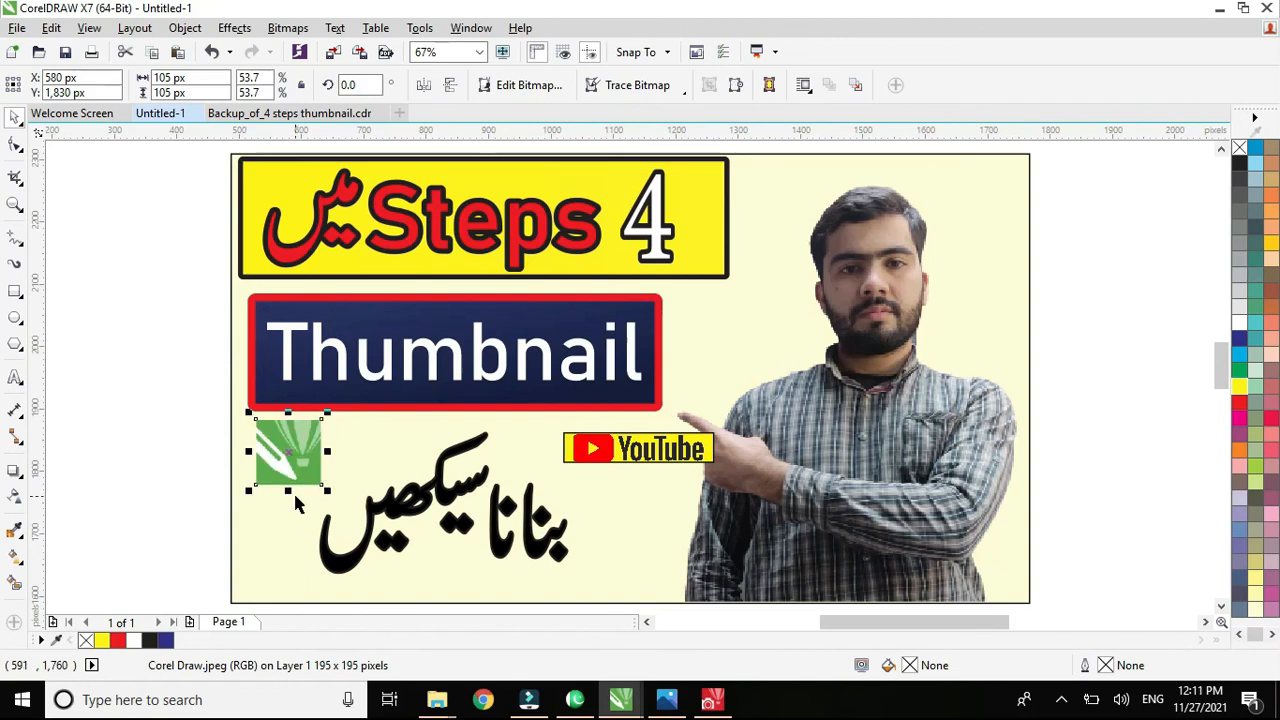
Switch to Urdu InPage and replace the Urdu text in the text box with the English text "Corel DRAW".
left_click(577, 697)
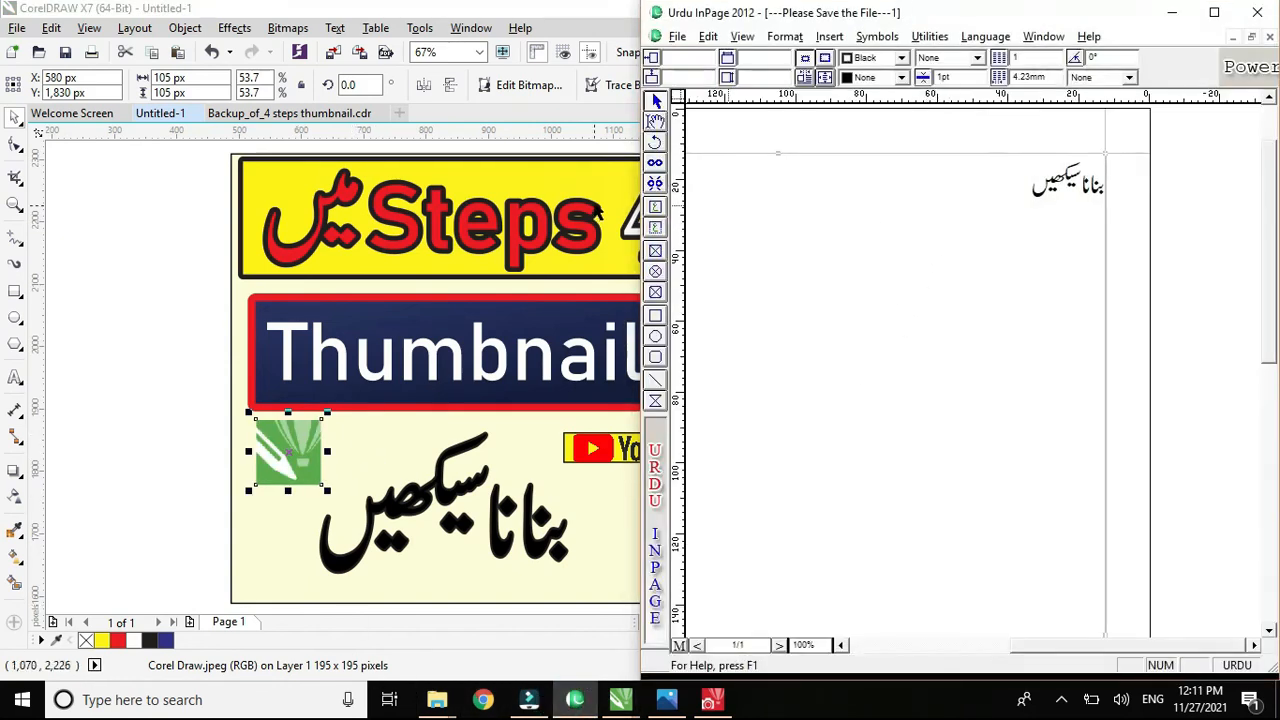
left_click(656, 120)
left_click(1012, 186)
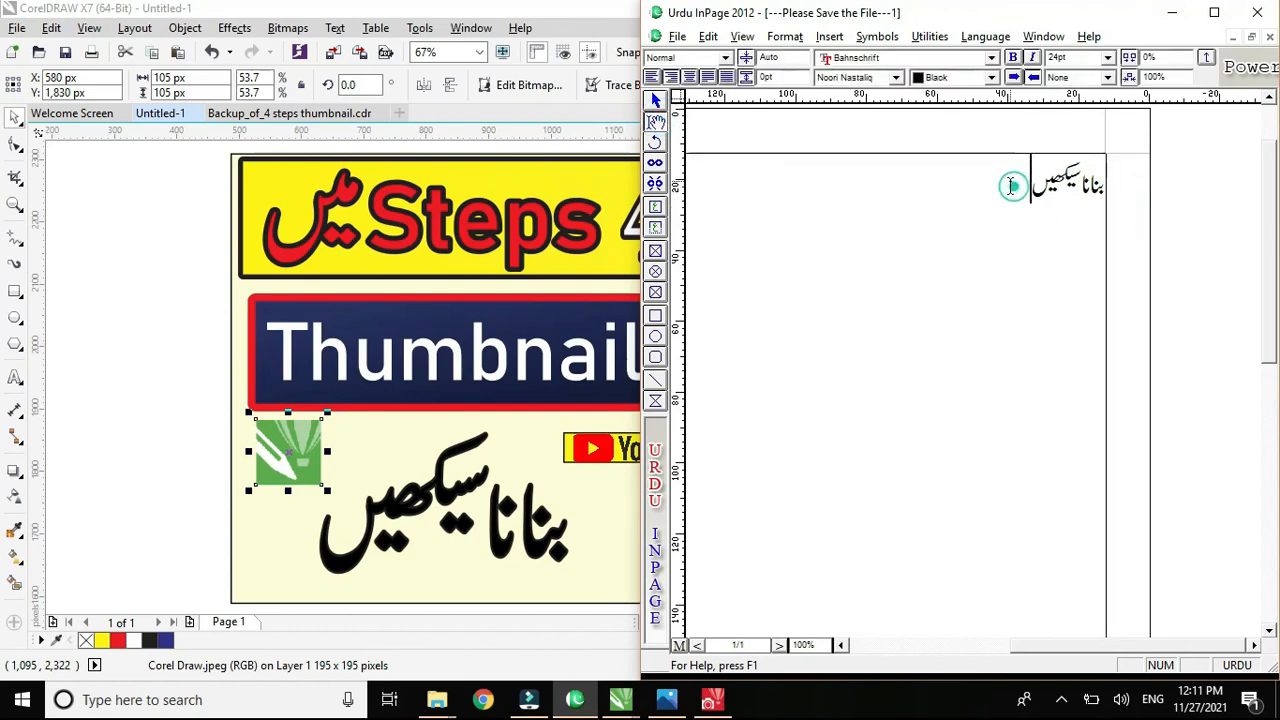
key("BackSpace")
key("BackSpace")
key("BackSpace")
key("BackSpace")
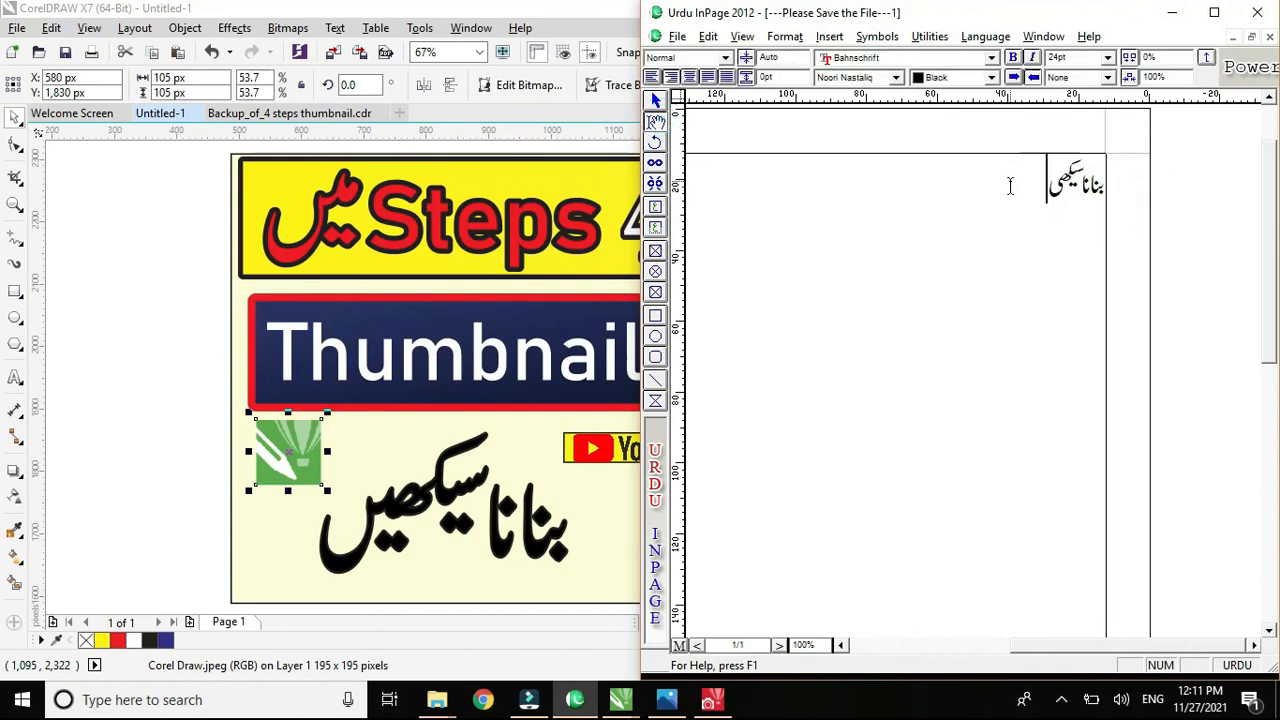
key("BackSpace")
key("BackSpace")
key("BackSpace")
key("BackSpace")
key("BackSpace")
key("BackSpace")
key("BackSpace")
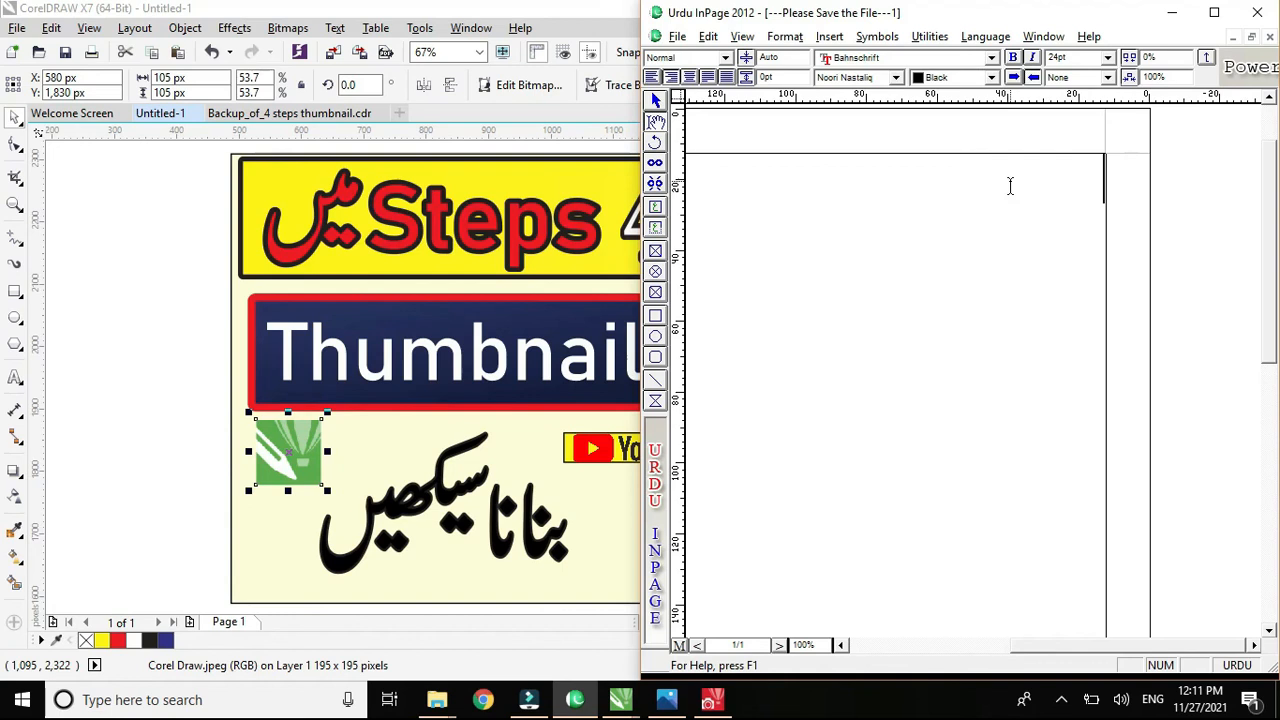
key("ctrl+space")
type("Corel DRAW")
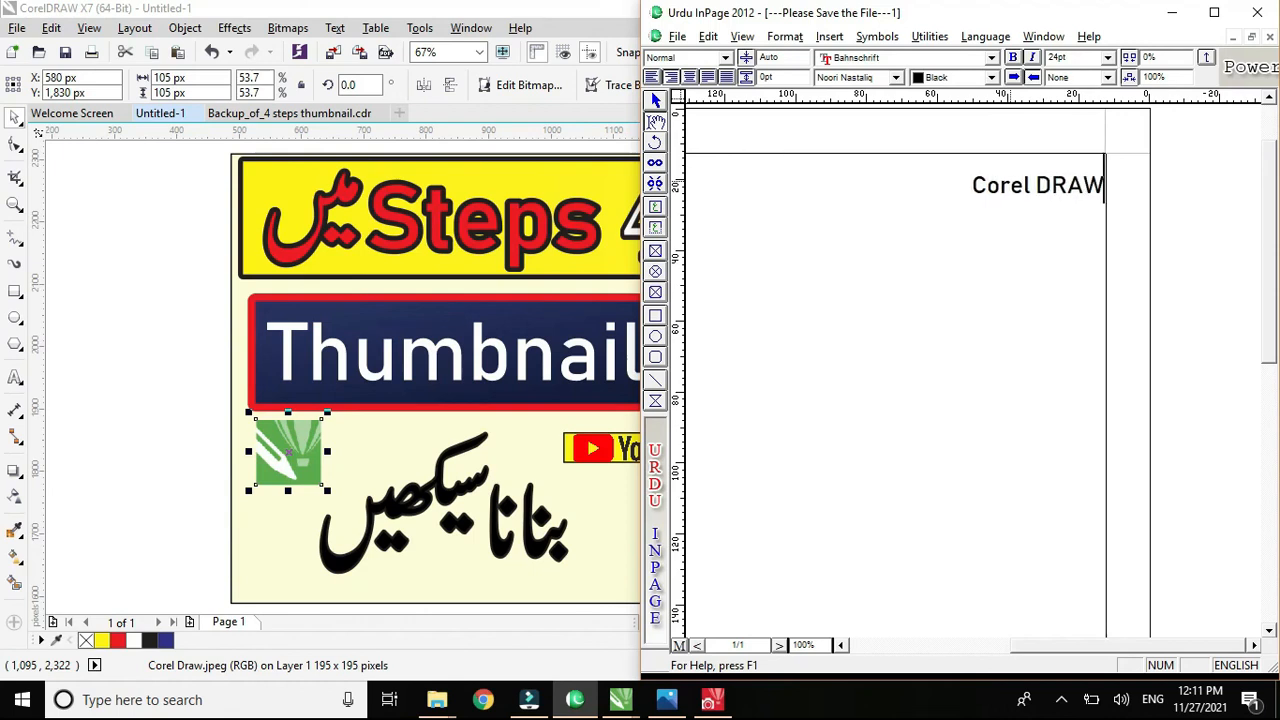
Copy the "Corel DRAW" text box into the CorelDRAW thumbnail and scale the text down to about 330 × 46 px below the YouTube logo.
left_click(655, 101)
left_click(868, 236)
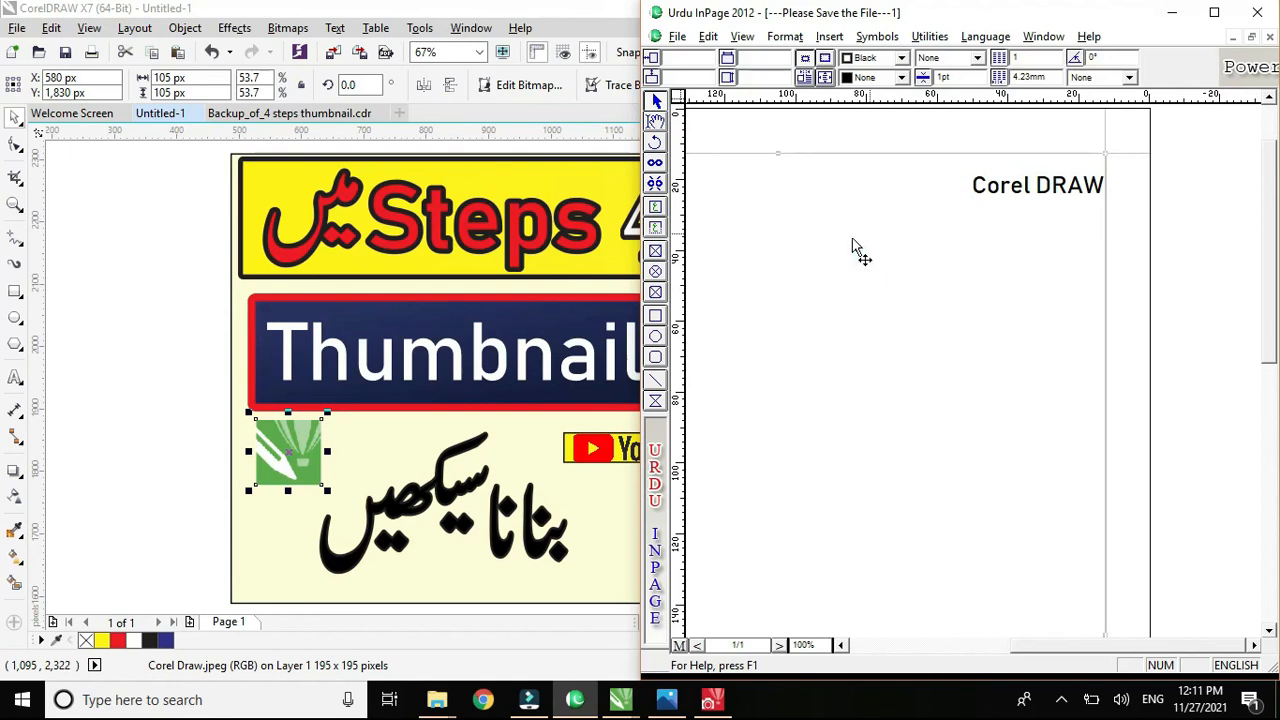
left_click(185, 345)
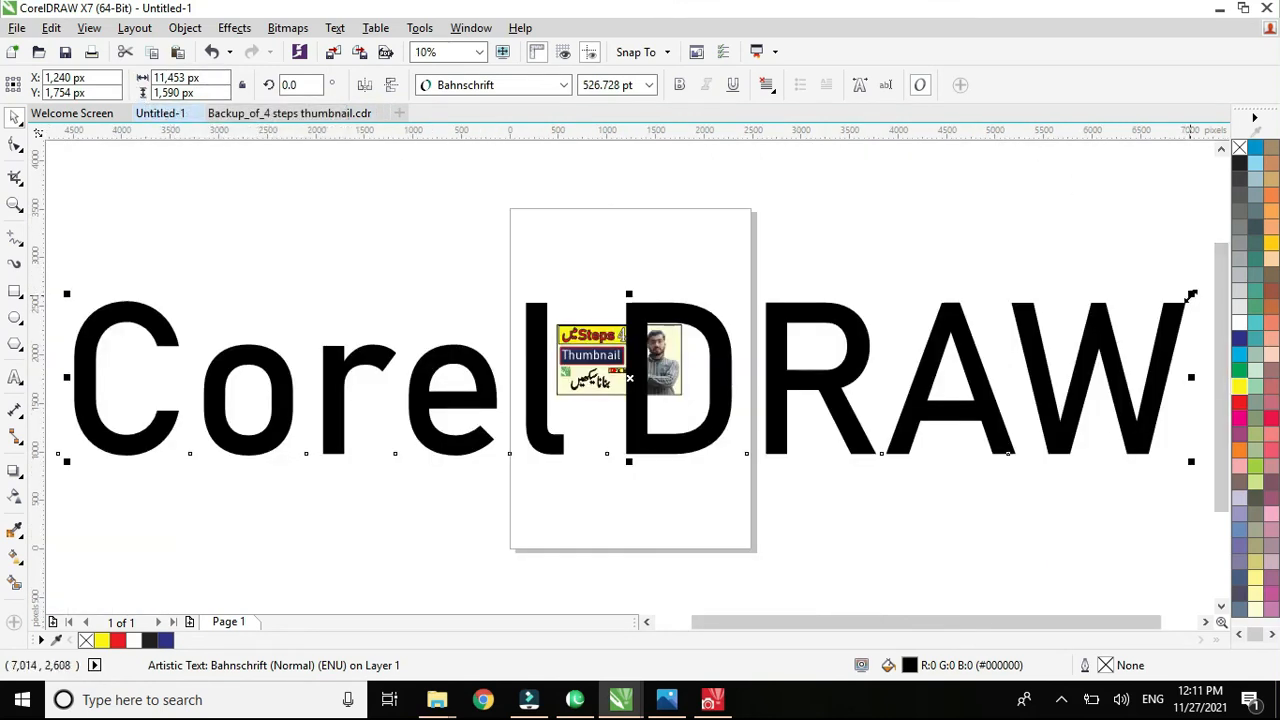
left_click_drag(1191, 294, 668, 378)
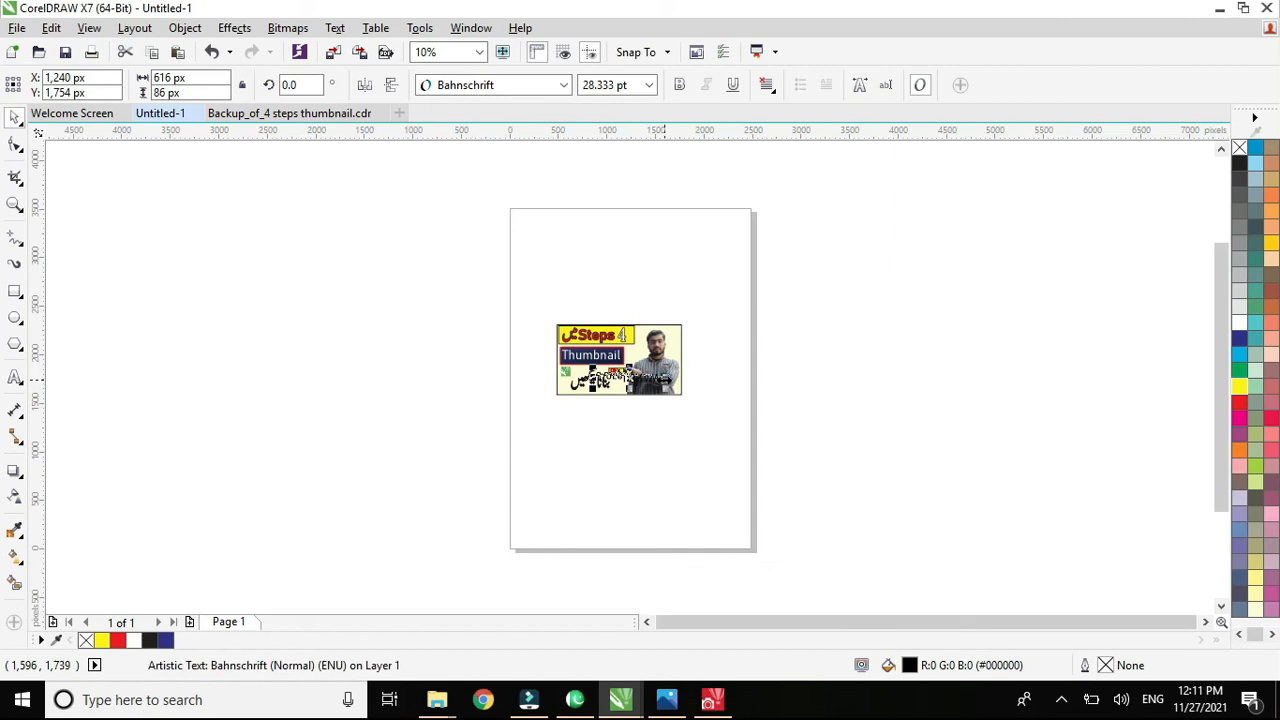
key("F4")
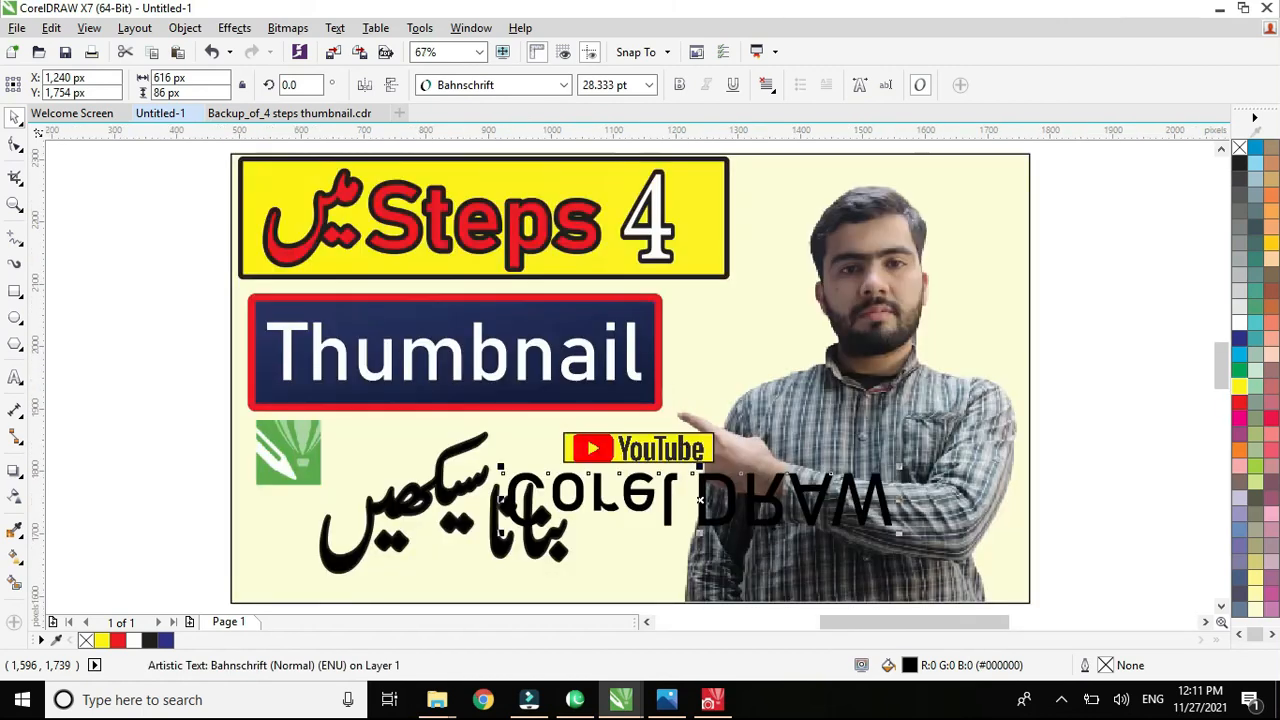
mouse_move(896, 466)
left_mouse_down()
mouse_move(870, 495)
mouse_move(845, 488)
left_mouse_up()
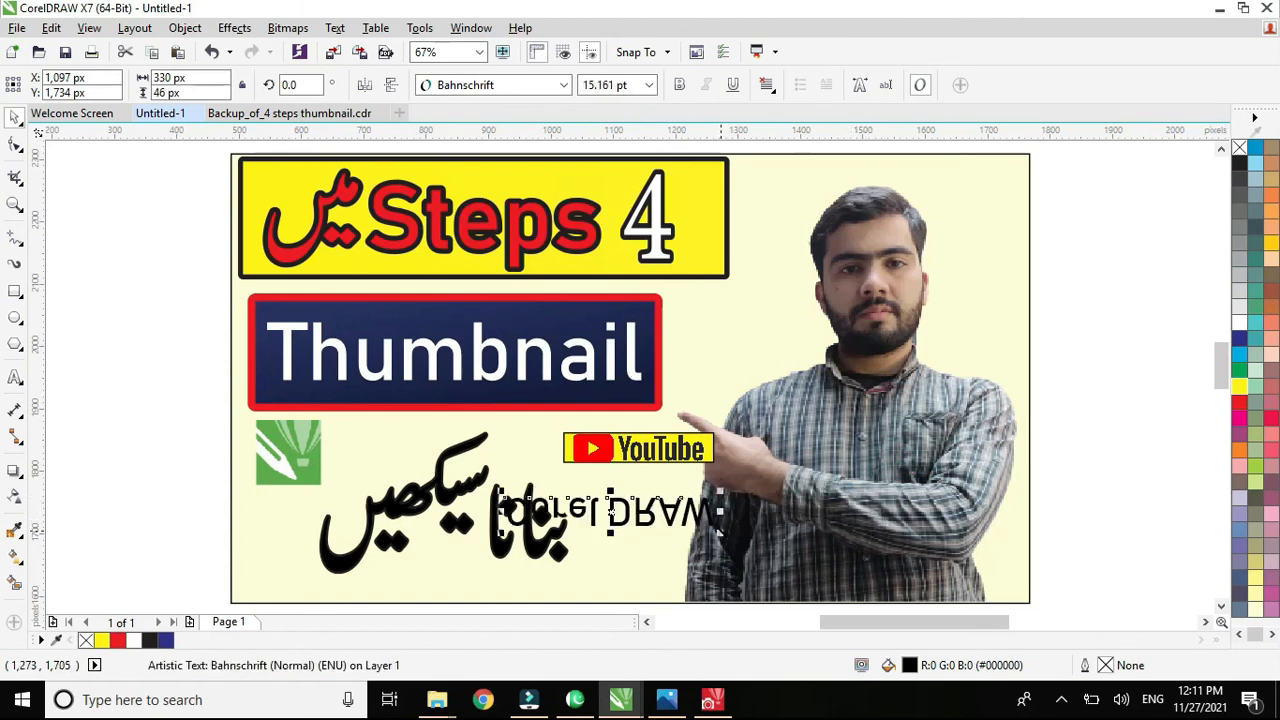
Flip the "Corel DRAW" text upright and move it over the Corel Draw logo.
left_click_drag(720, 532, 722, 469)
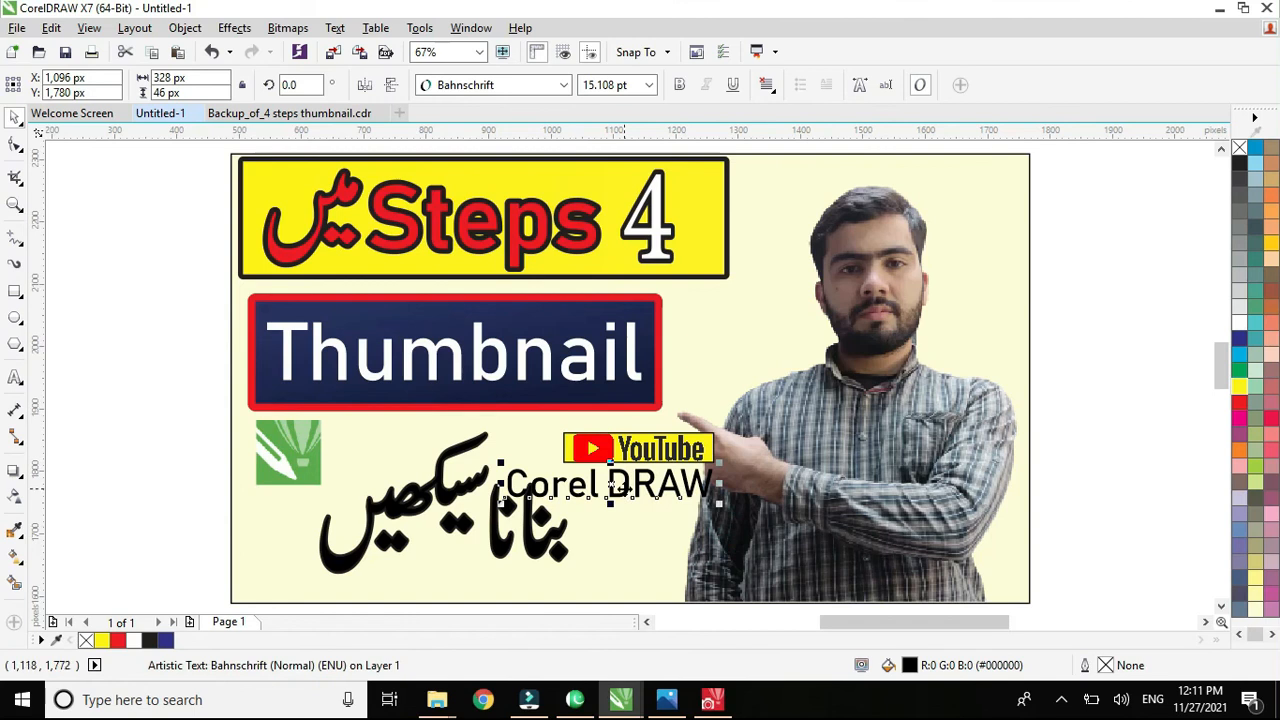
mouse_move(611, 485)
left_mouse_down()
mouse_move(360, 468)
mouse_move(338, 483)
mouse_move(357, 476)
left_mouse_up()
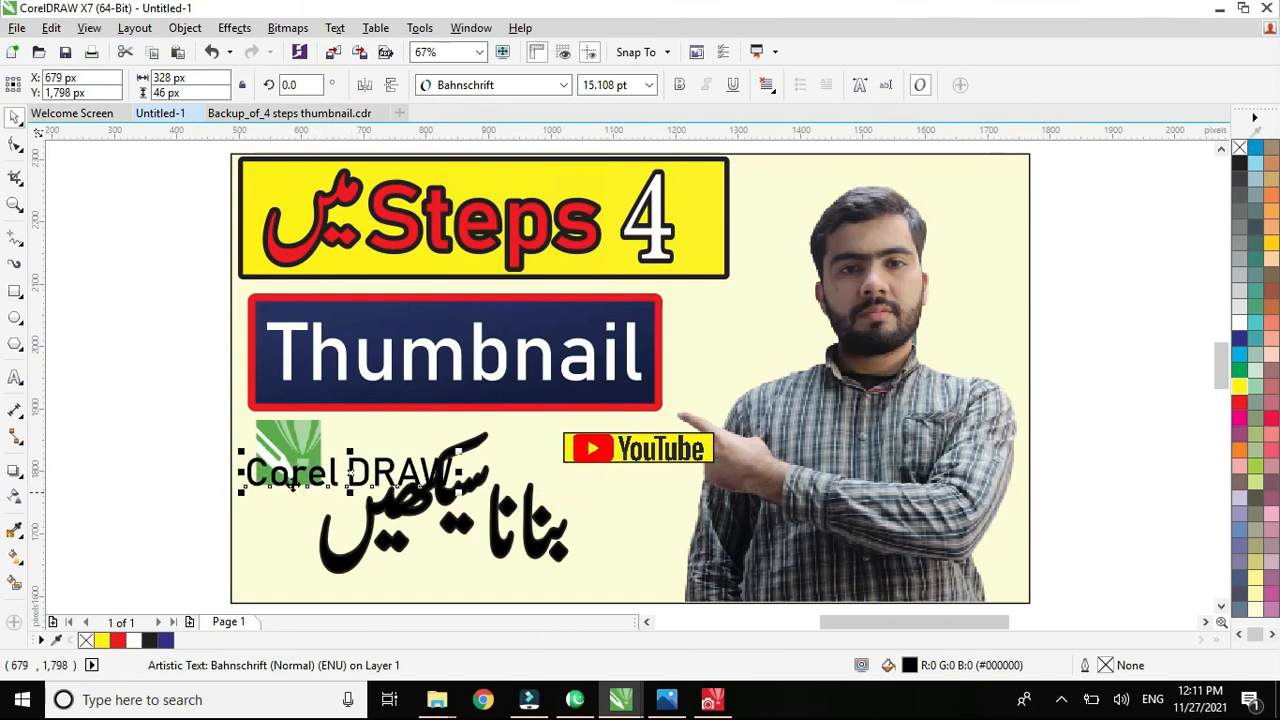
left_click(288, 445)
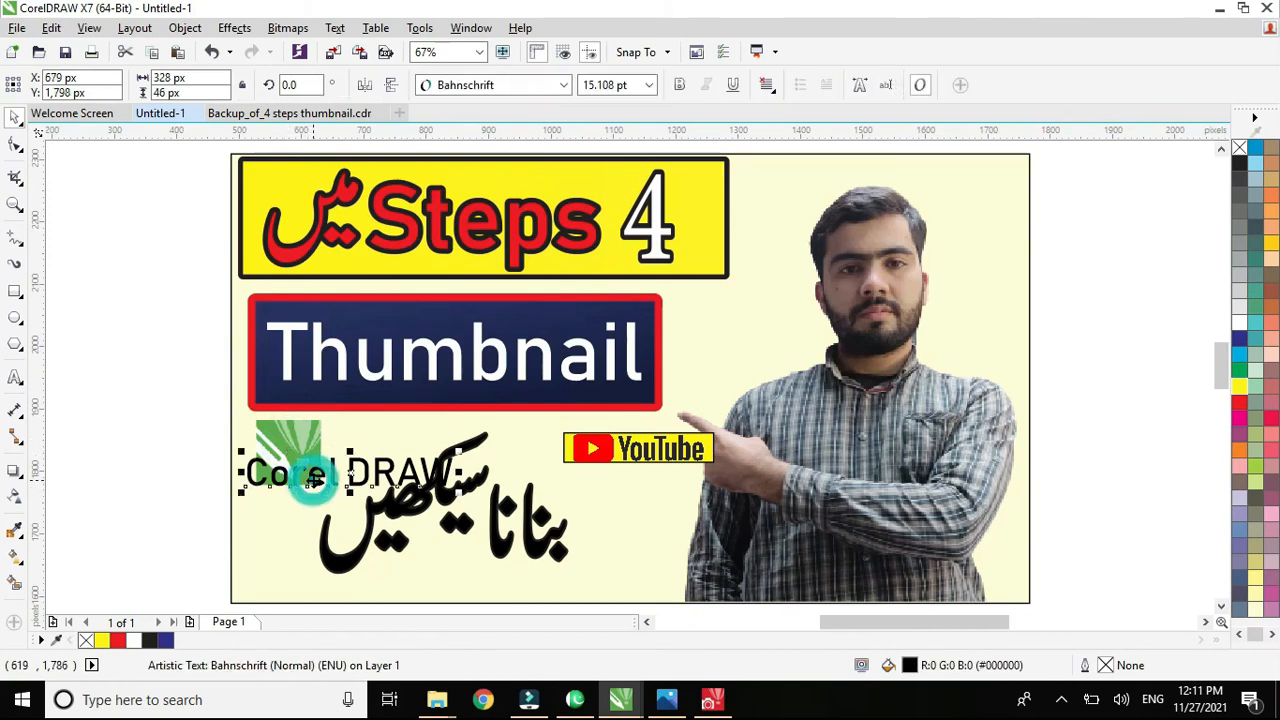
Set the "Corel DRAW" text's width and height to 50 px each.
left_click(58, 78)
key("Tab")
key("Tab")
type("50")
key("Tab")
type("50")
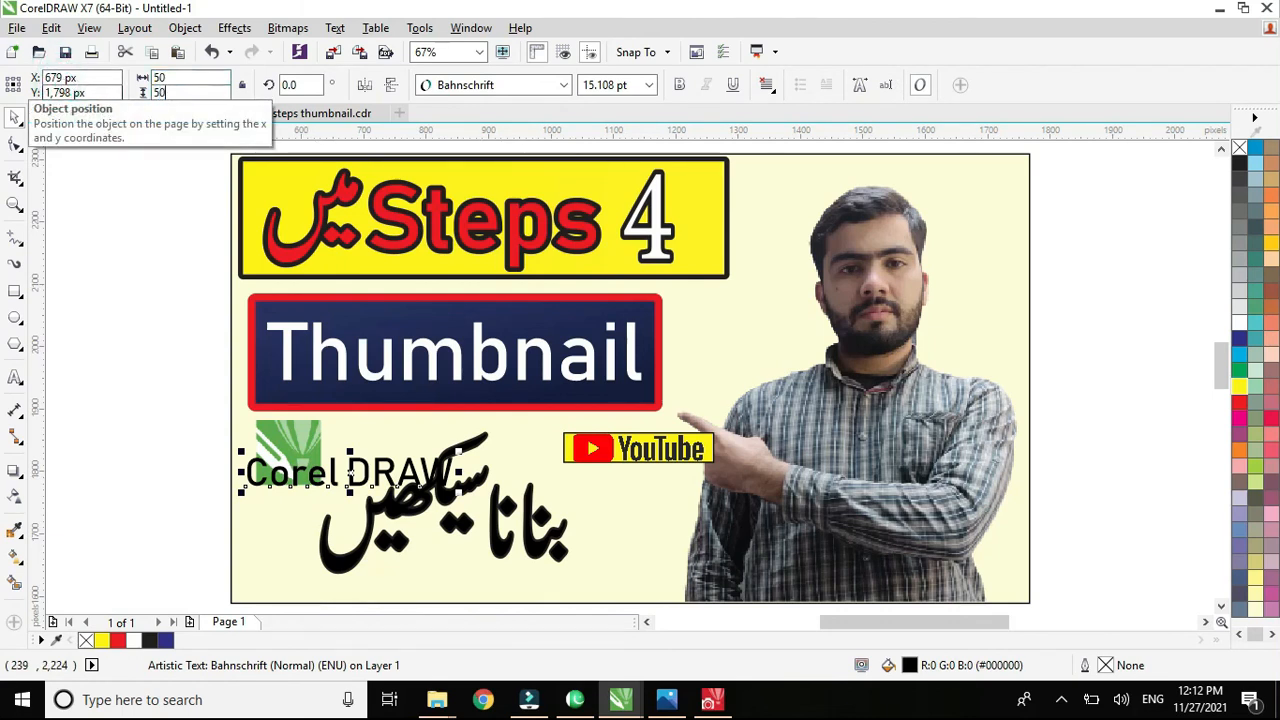
key("Return")
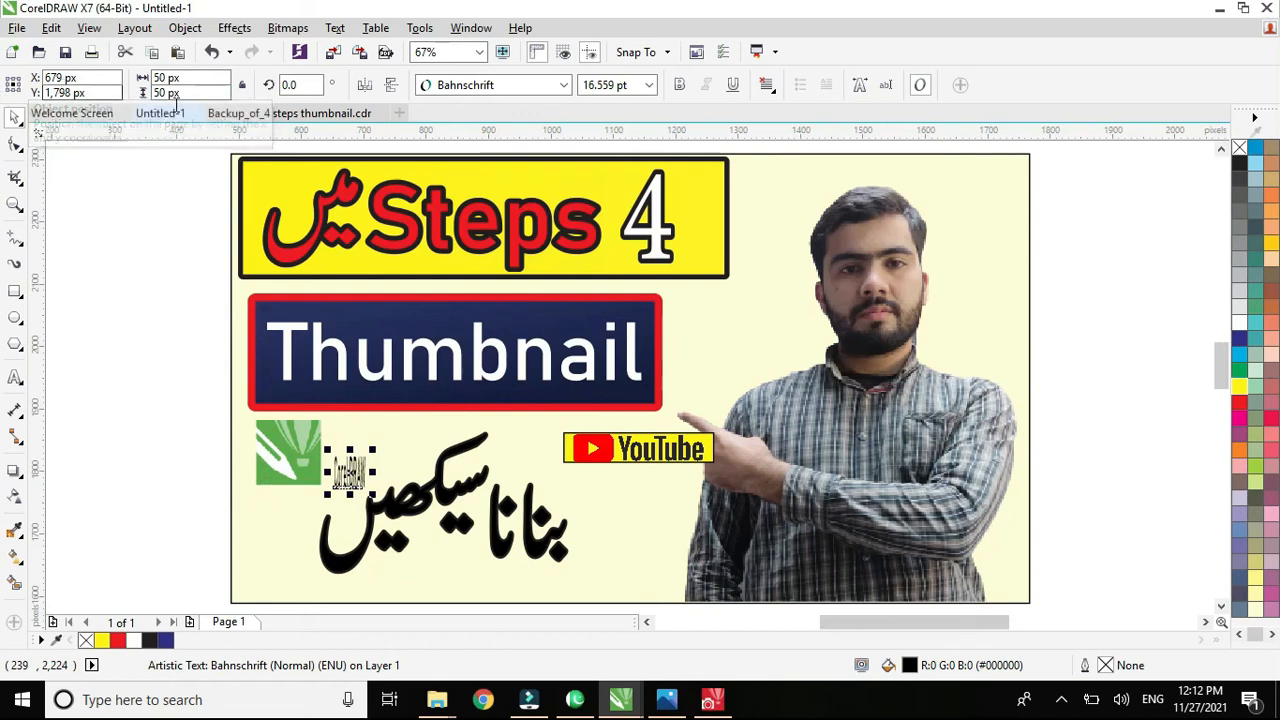
Resize the "Corel DRAW" text to about 110 × 28 px across the logo's lower edge and give it a black outline.
scroll(262, 466, "up", 3)
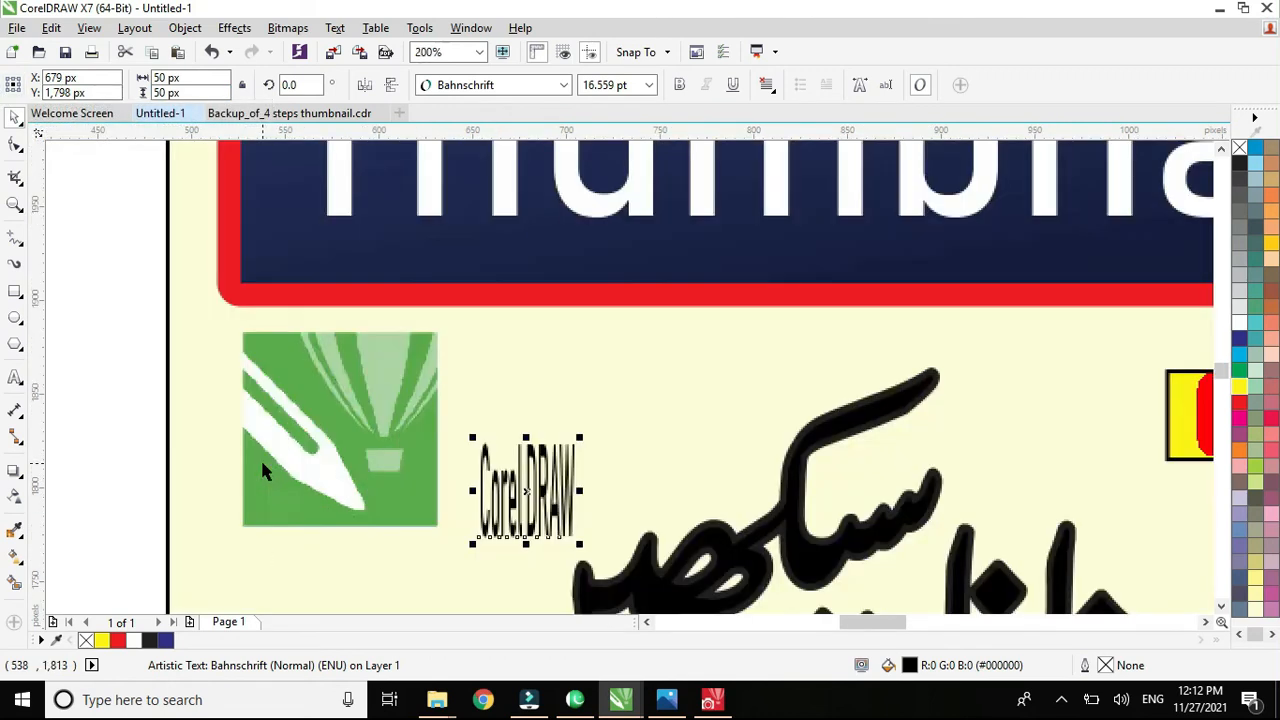
left_click_drag(526, 543, 463, 519)
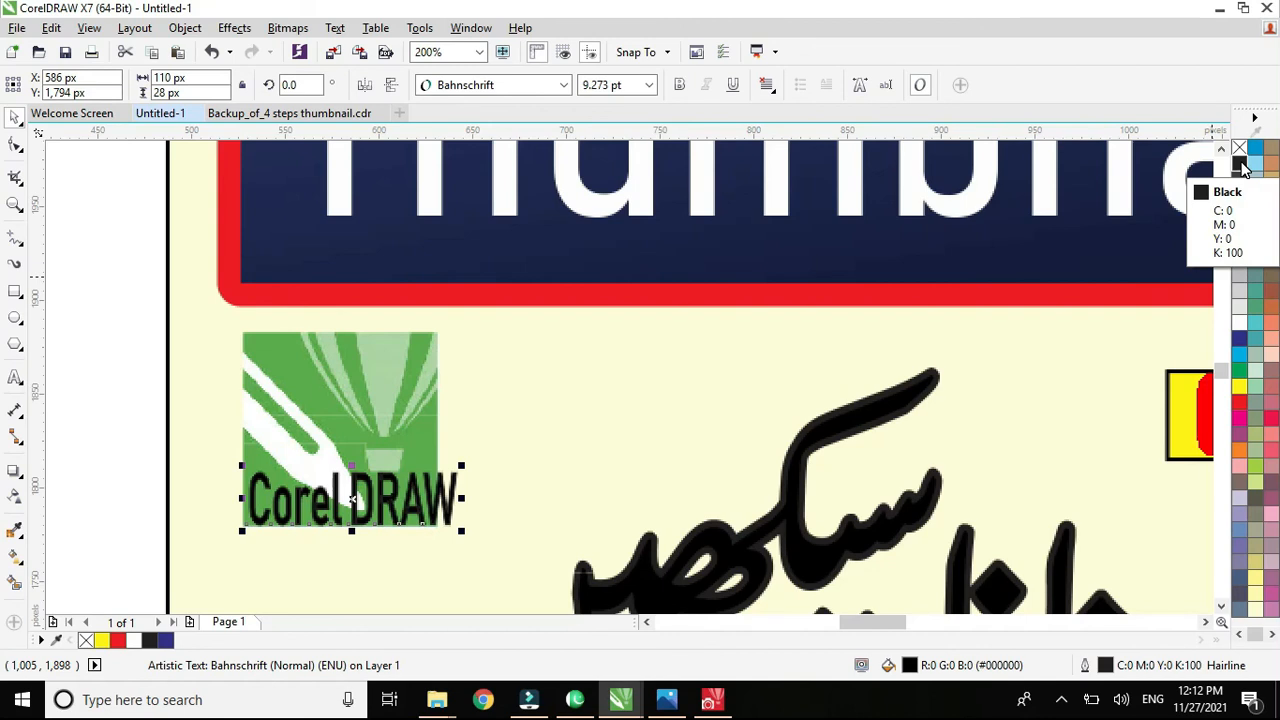
Give the "Corel DRAW" text a 4 px outline with rounded corners and line caps, placed behind the fill and scaling with the object.
key("F12")
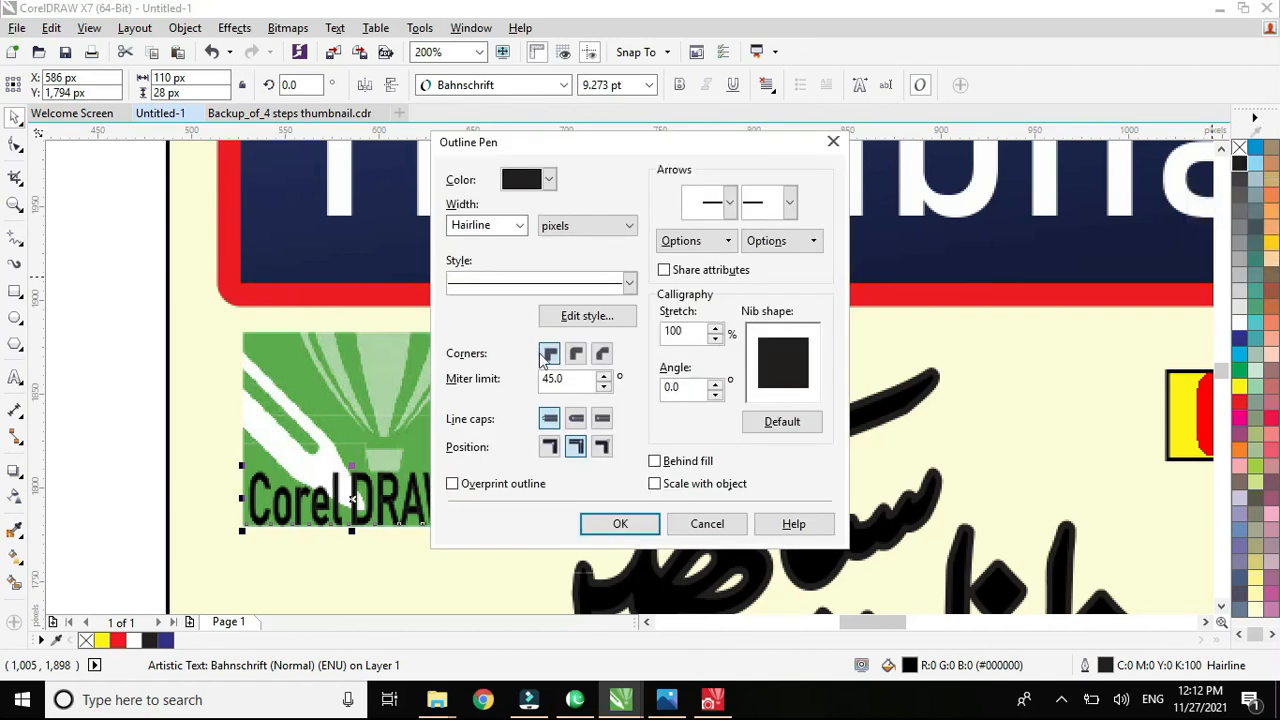
left_click(576, 353)
left_click(577, 417)
left_click(684, 463)
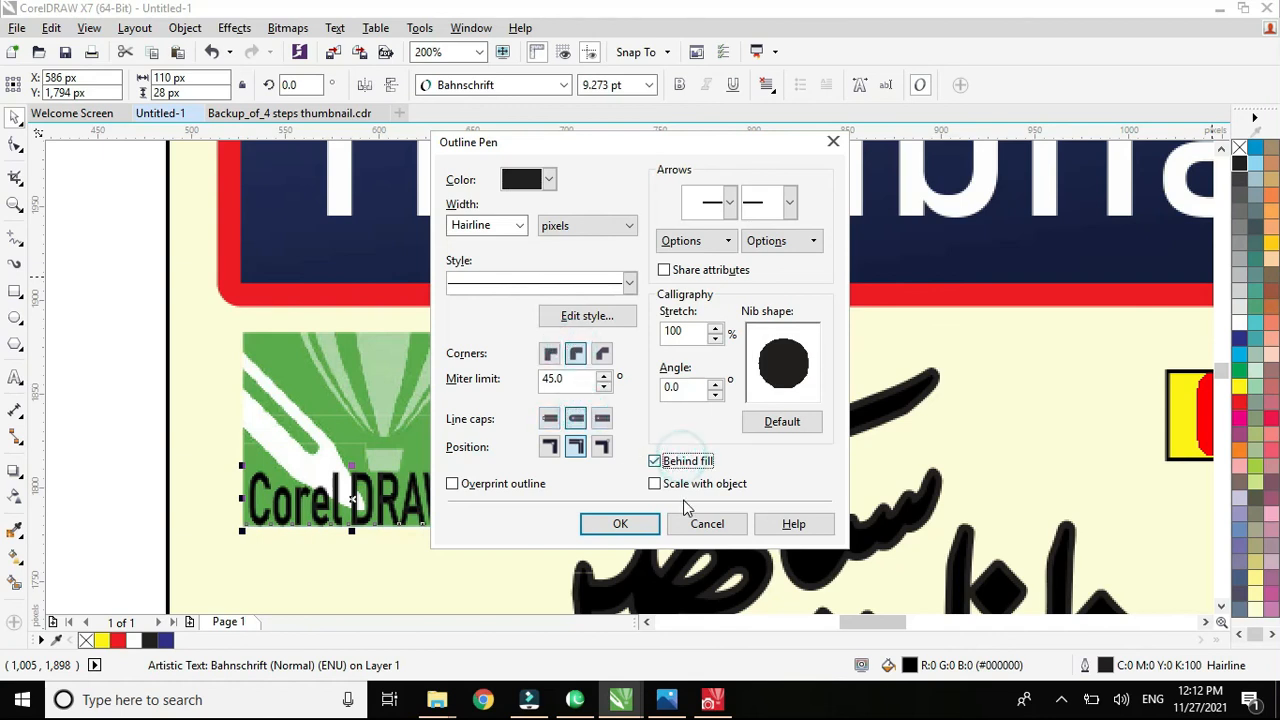
left_click(684, 483)
left_click(520, 225)
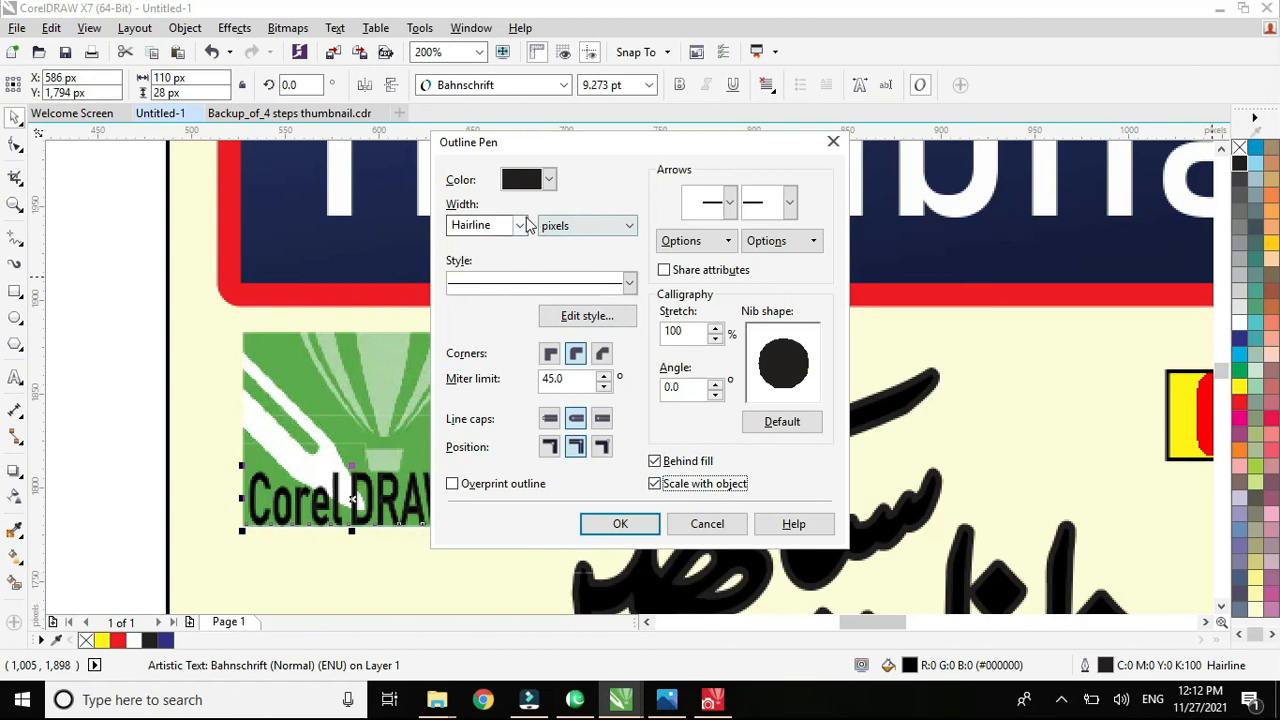
left_click(510, 287)
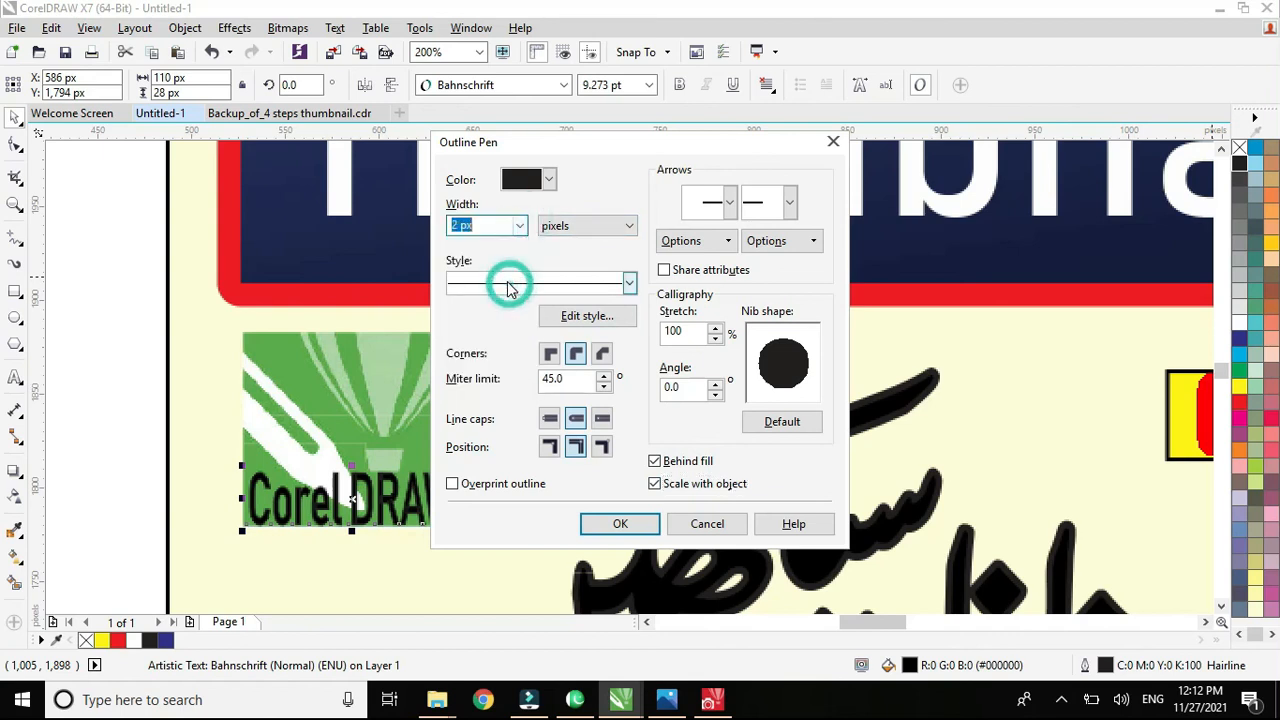
left_click(620, 523)
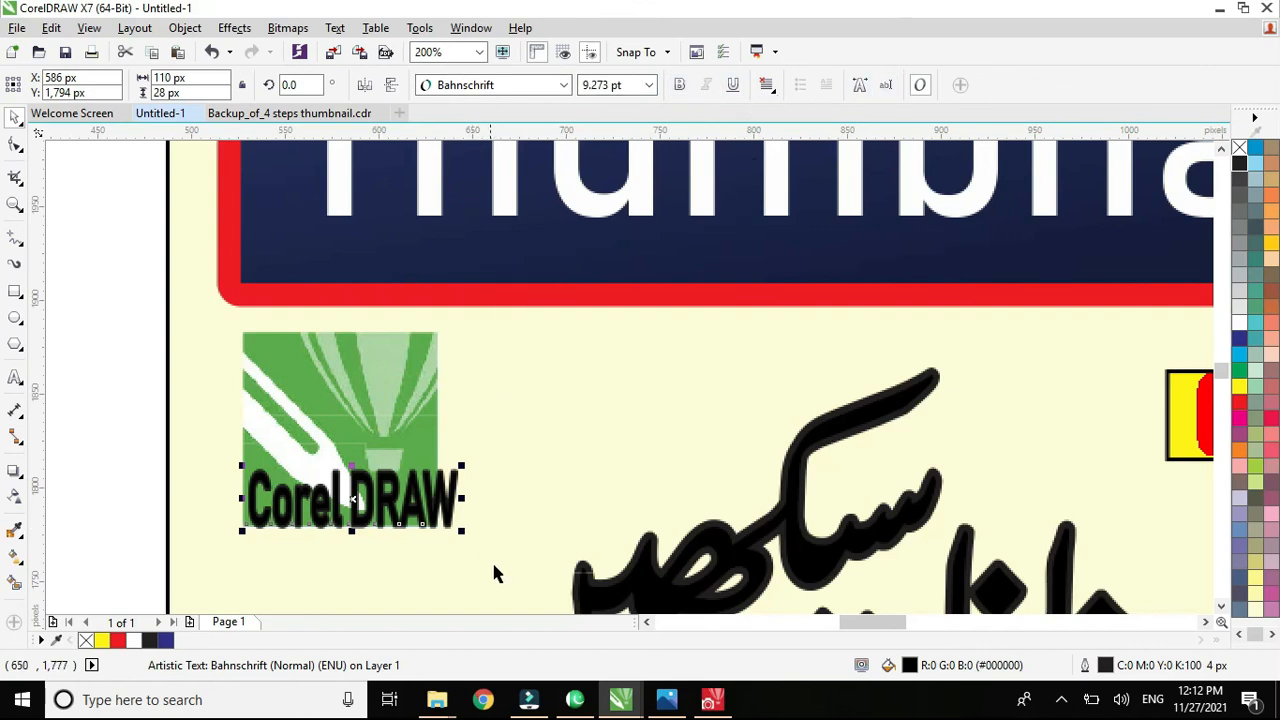
Start exporting the thumbnail in JPG - JPEG Bitmaps format to the Corel Draw folder under a new file name.
scroll(263, 460, "down", 3)
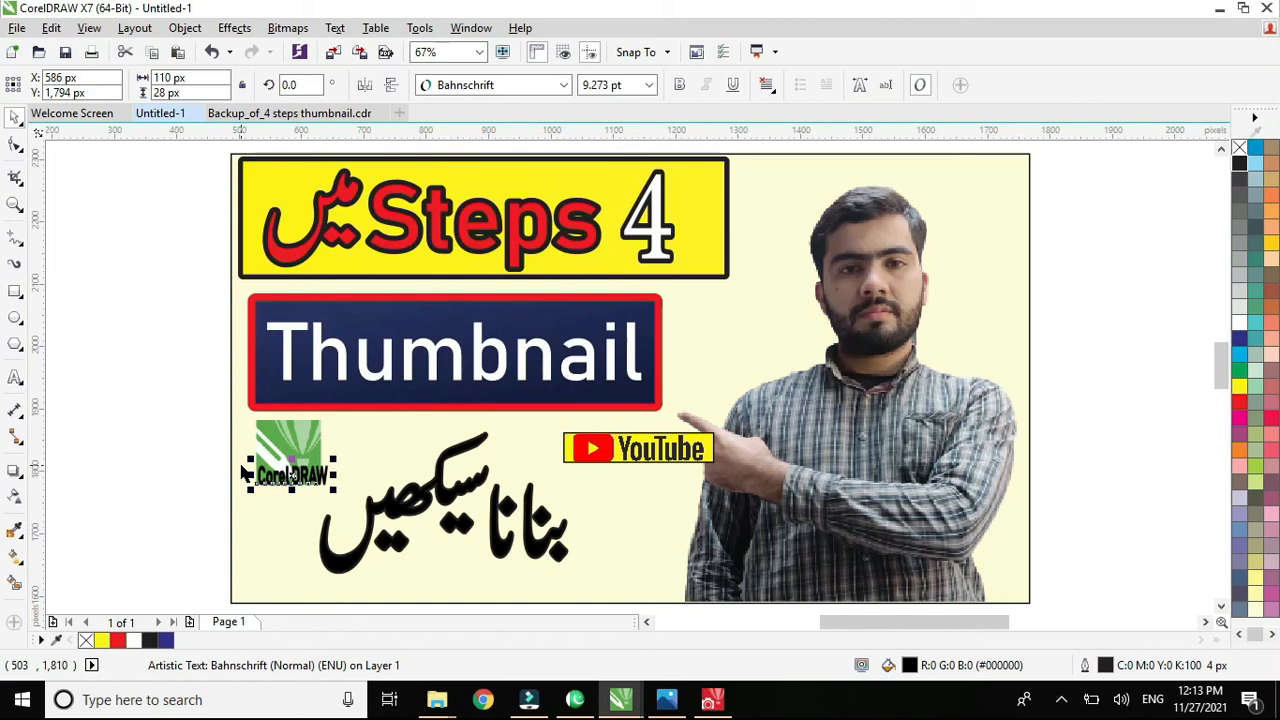
key("ctrl+e")
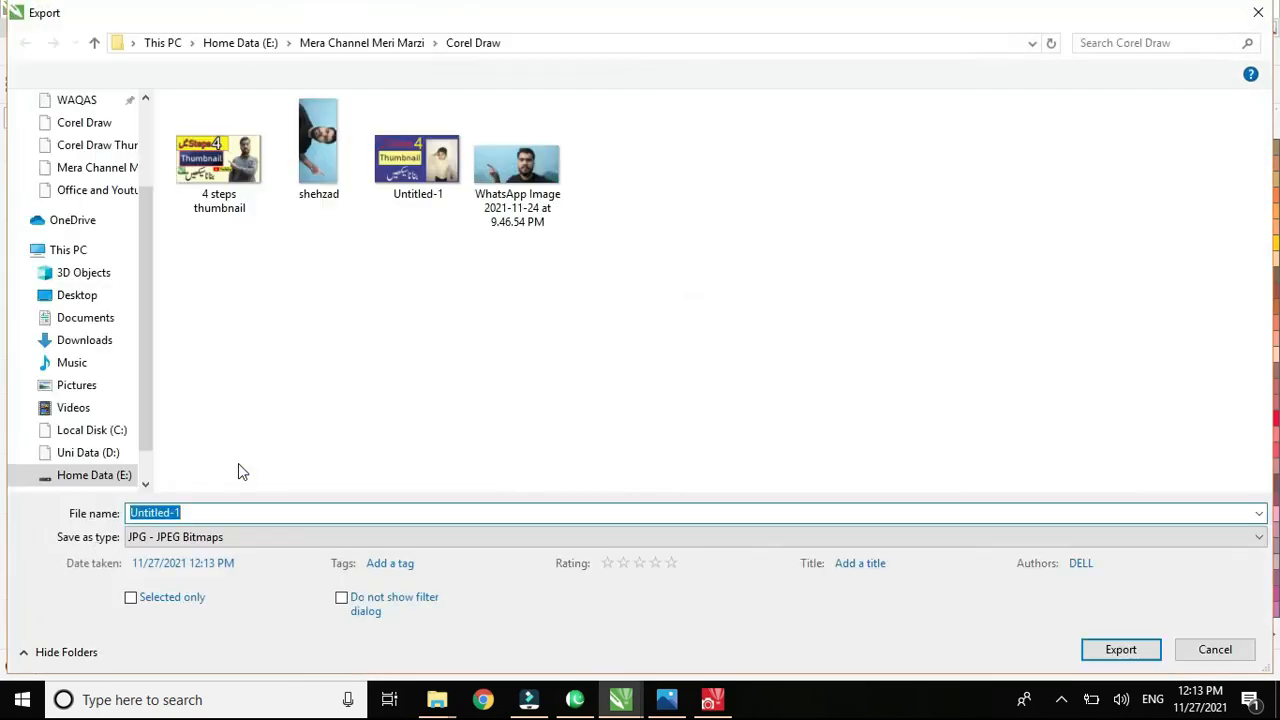
left_click(138, 540)
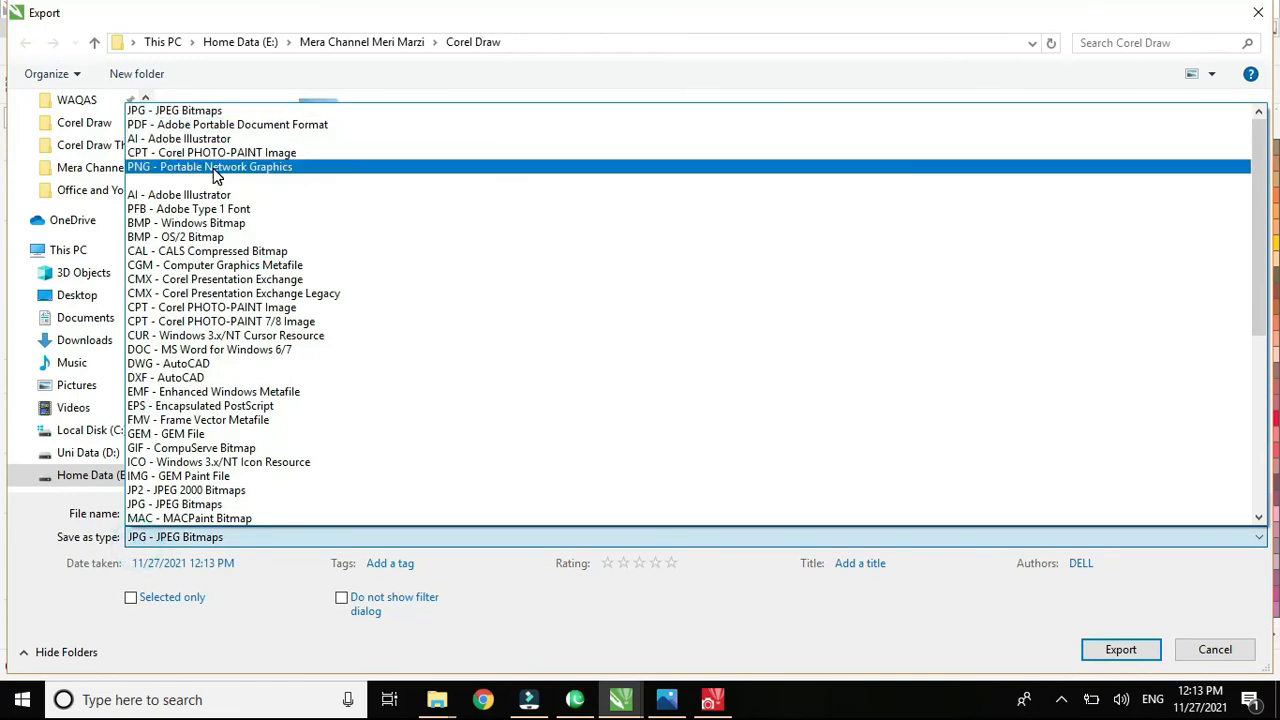
left_click(232, 112)
left_click(250, 513)
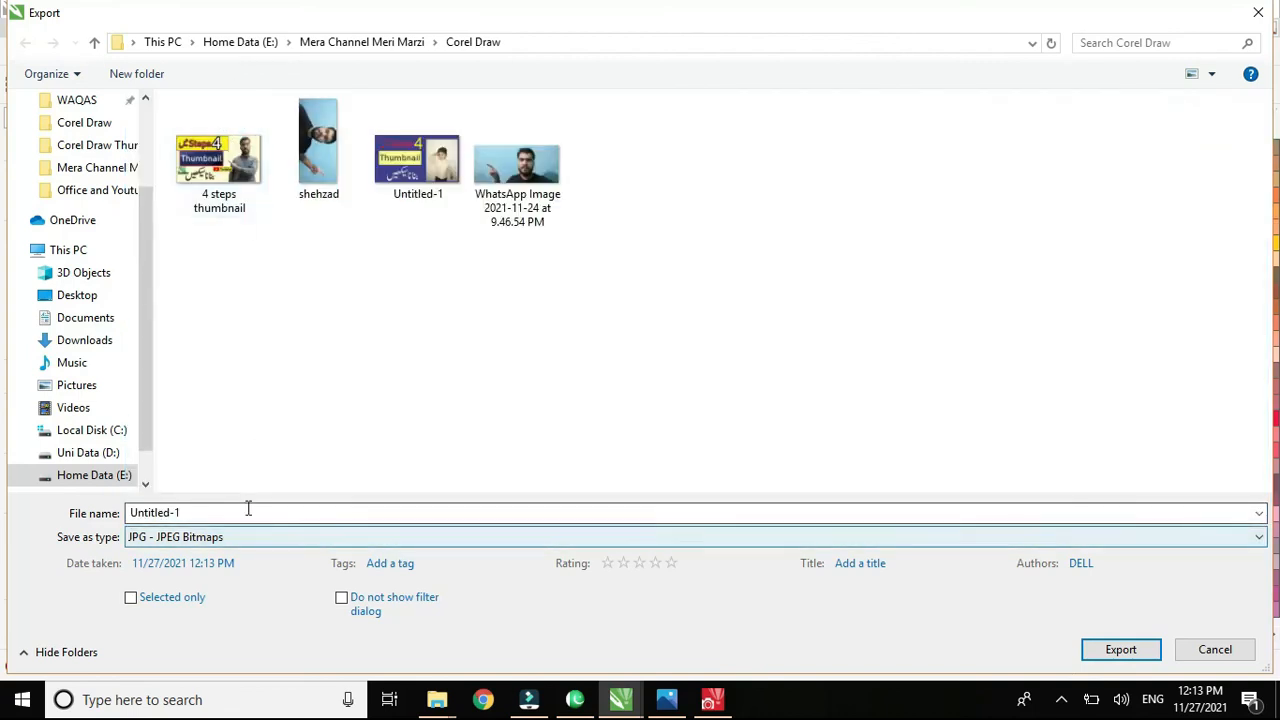
left_click(250, 512)
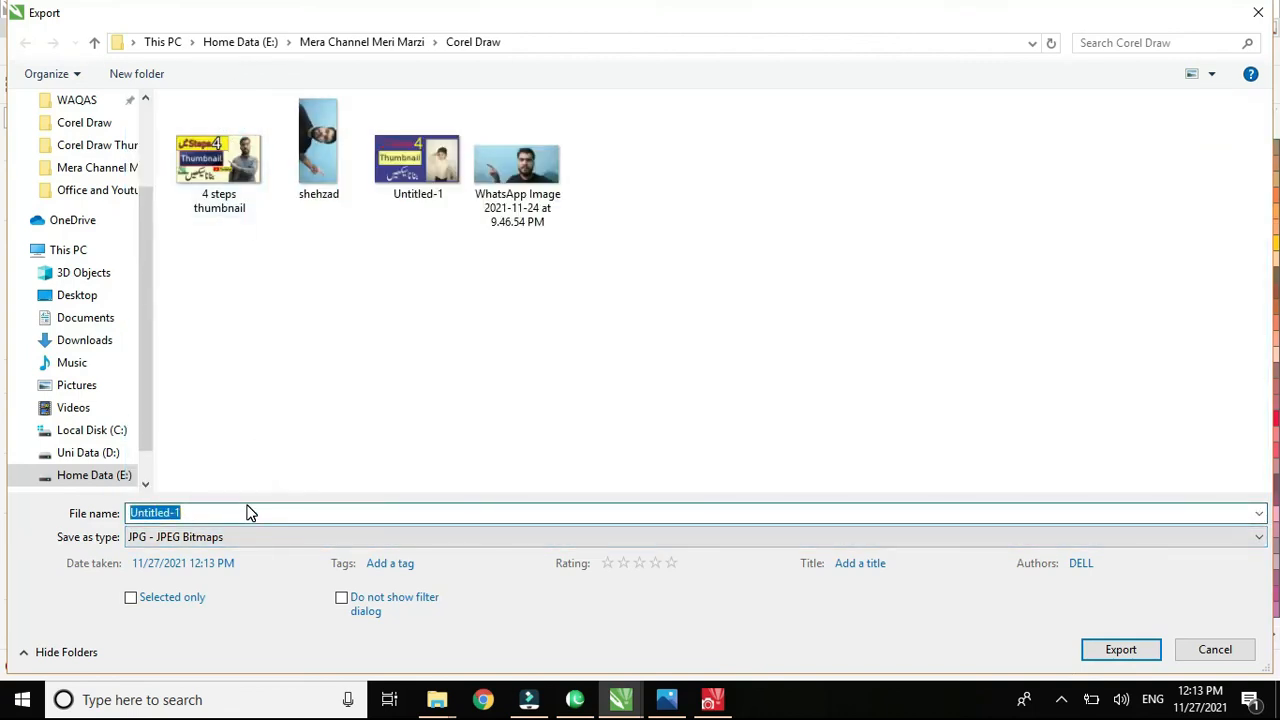
type("X")
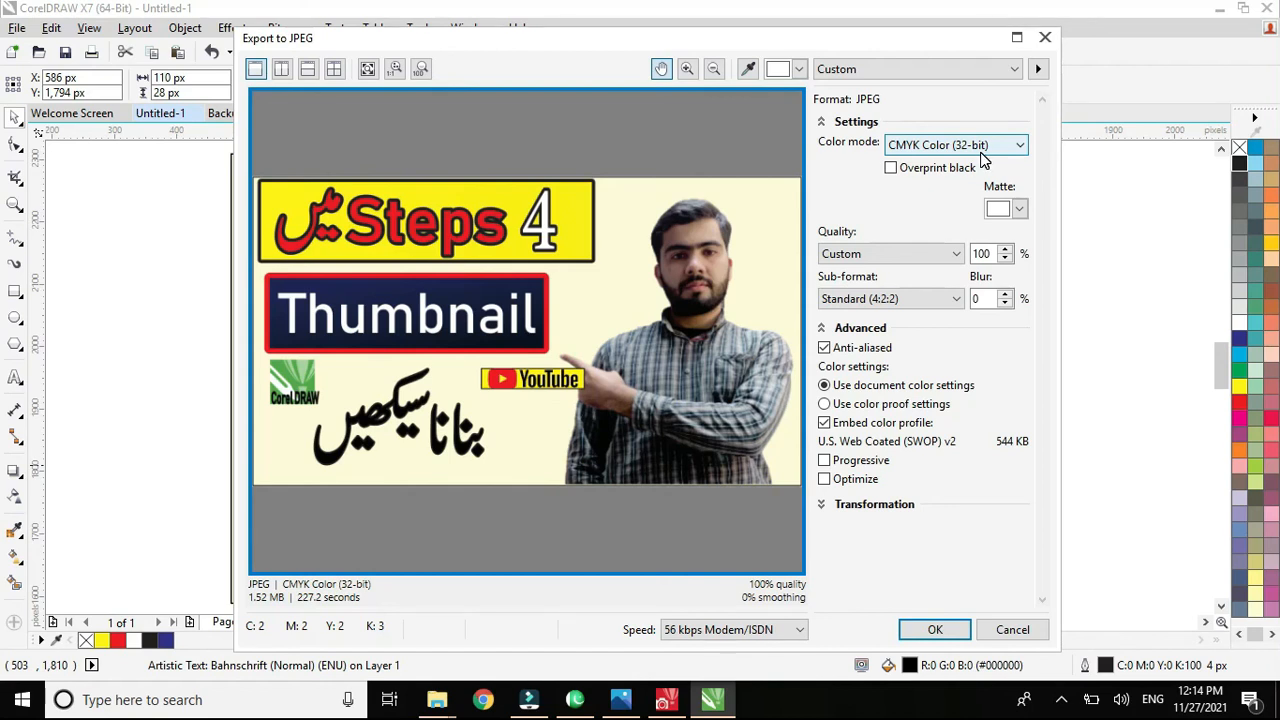
Set the JPEG export to RGB Color (24-bit) with Highest quality and complete the export.
left_click(983, 160)
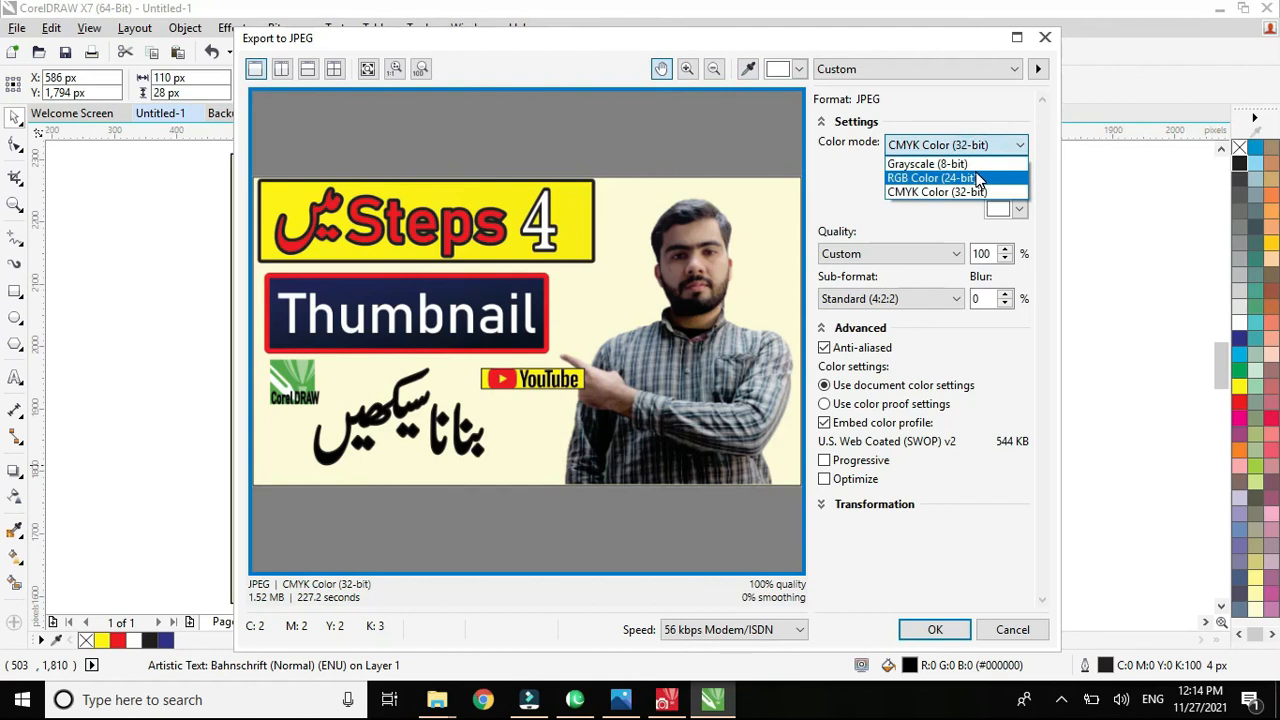
left_click(978, 178)
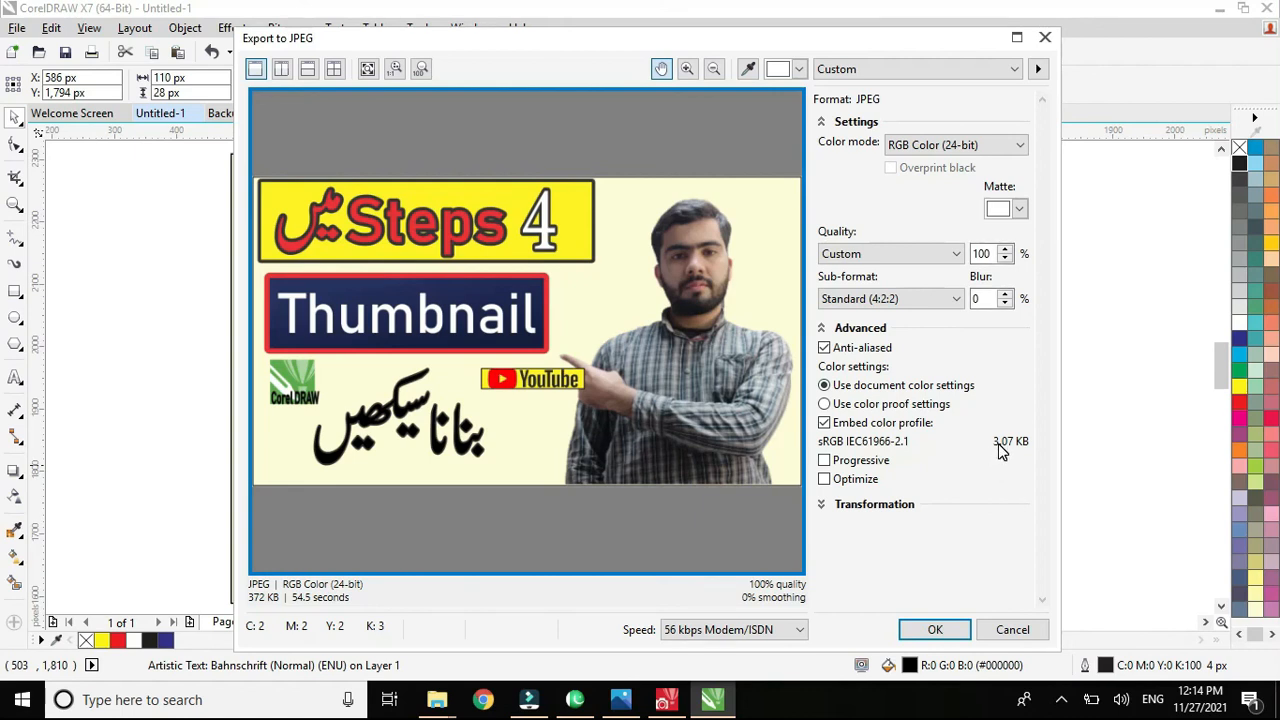
left_click(891, 253)
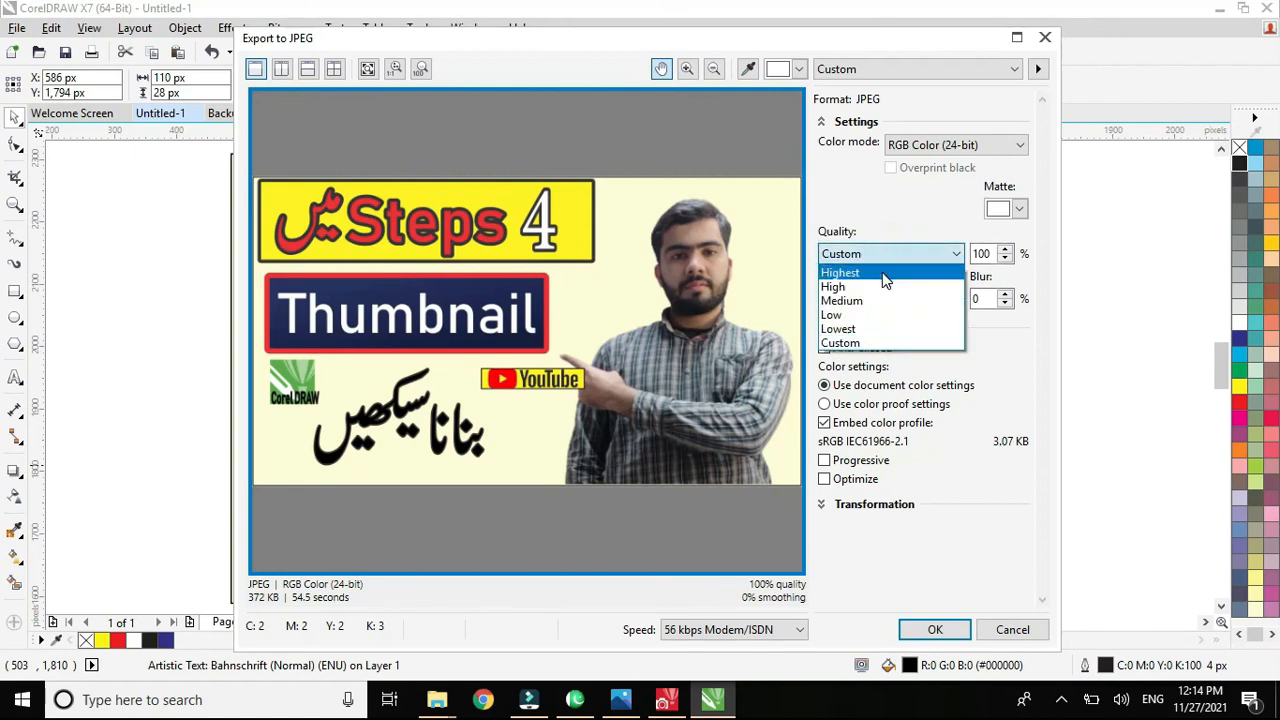
left_click(883, 272)
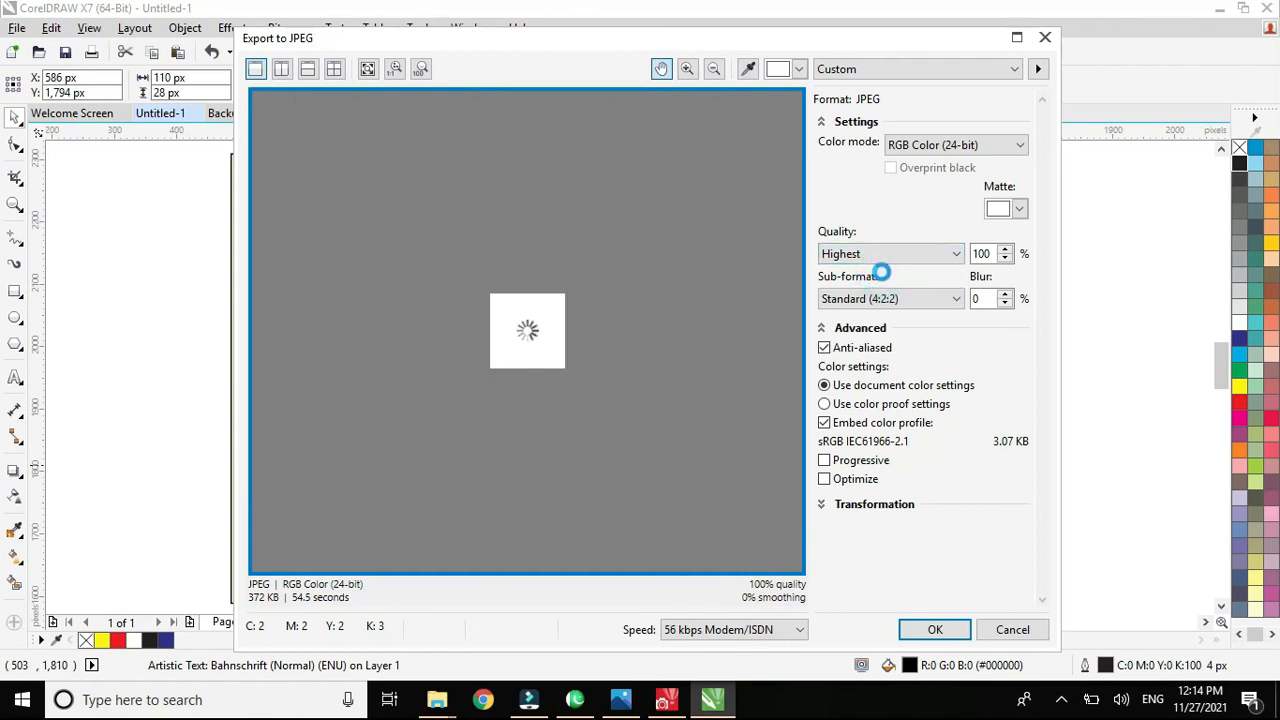
left_click(910, 629)
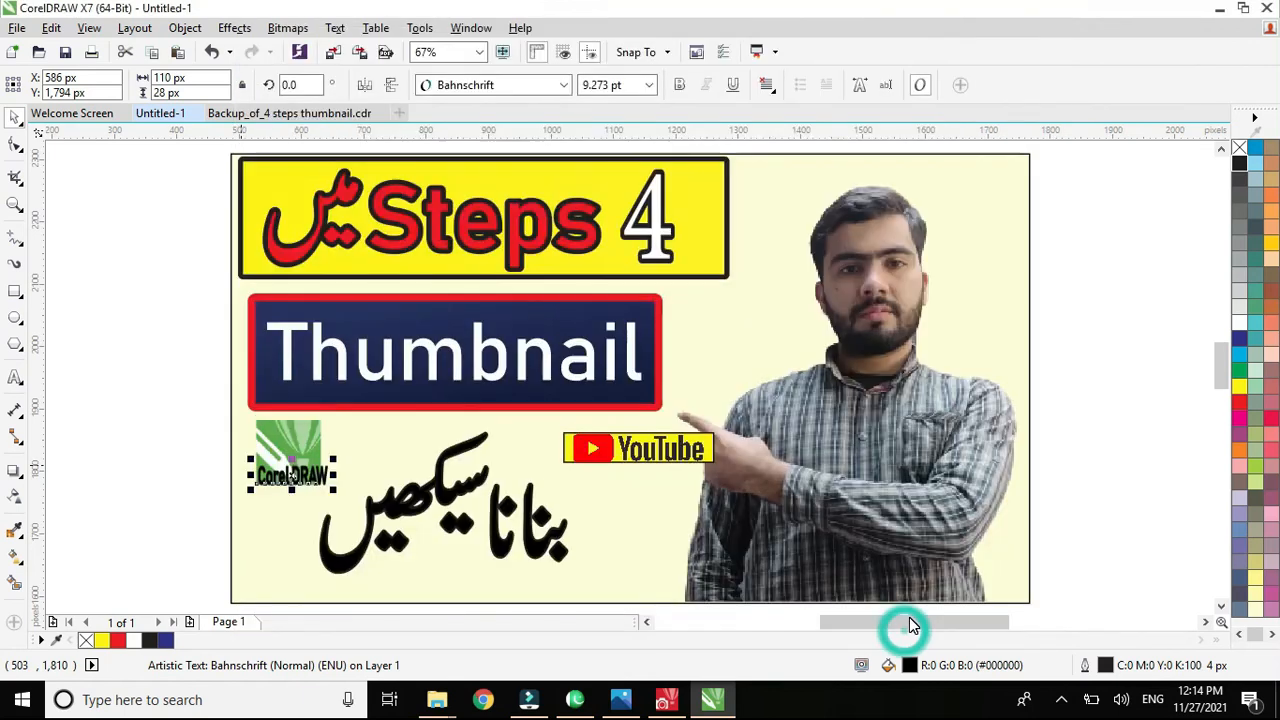
Minimize the CorelDRAW window to get to the other open windows.
left_click(1222, 8)
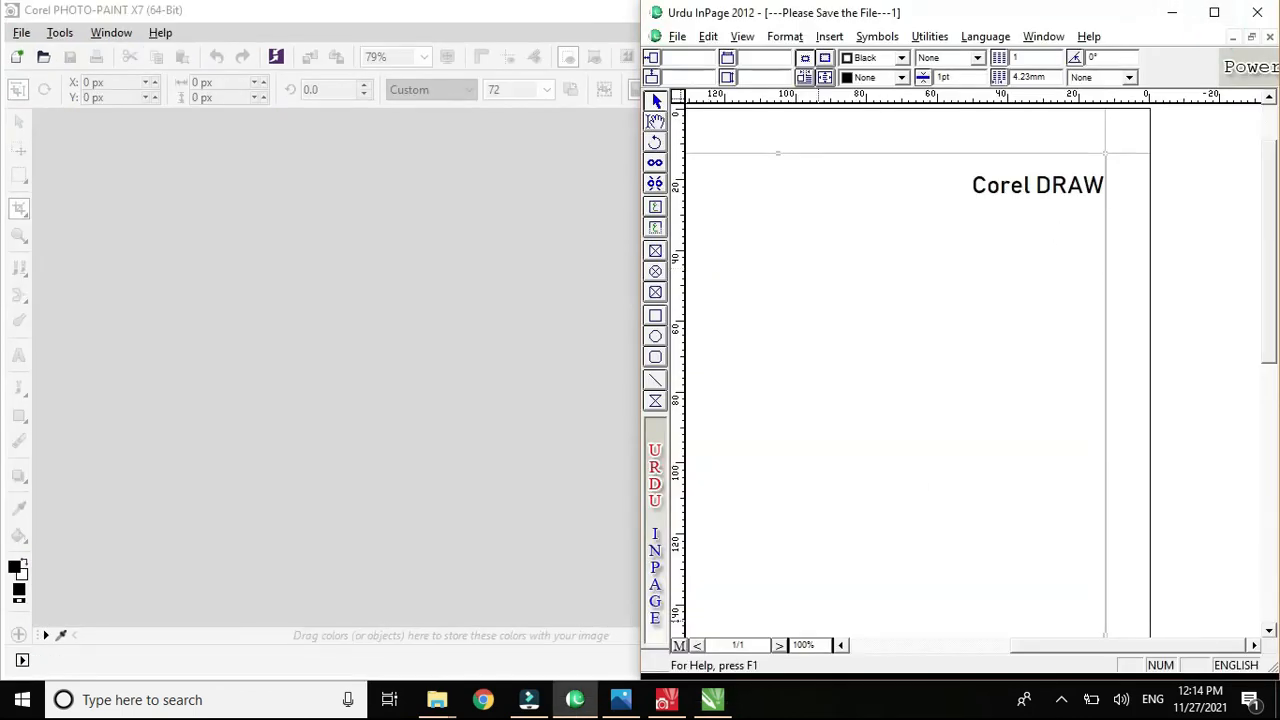
mouse_move(549, 706)
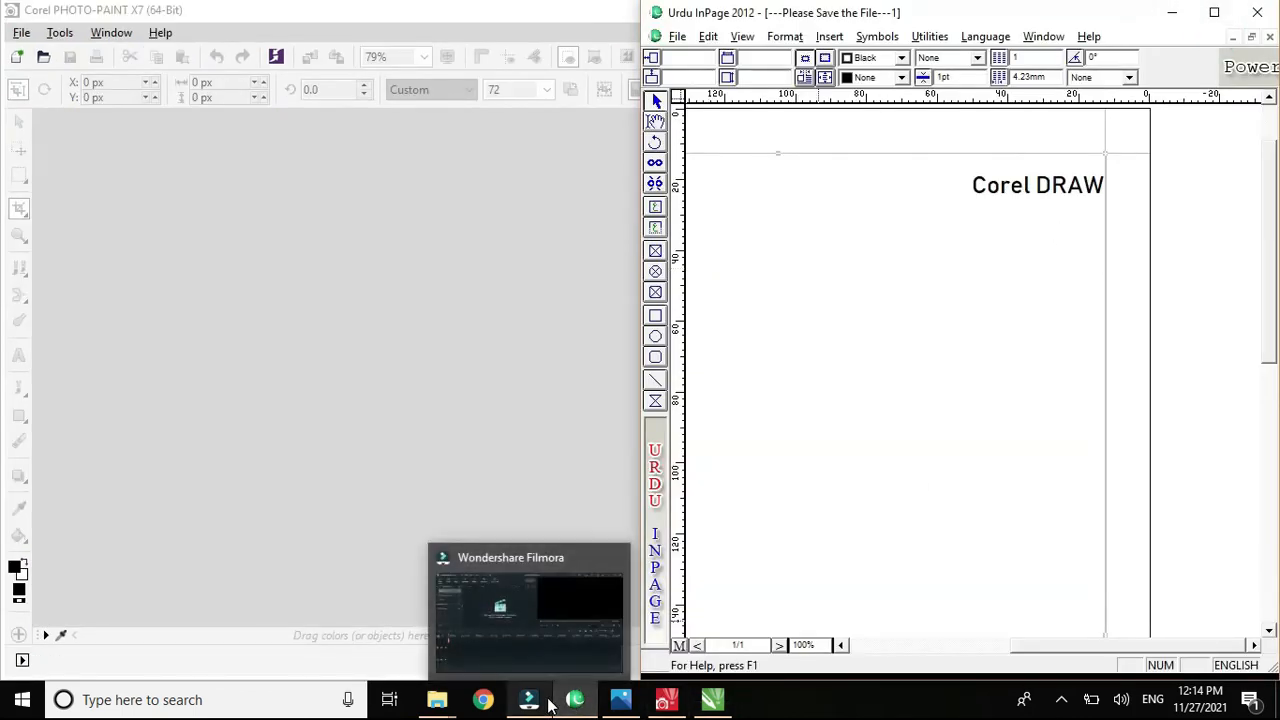